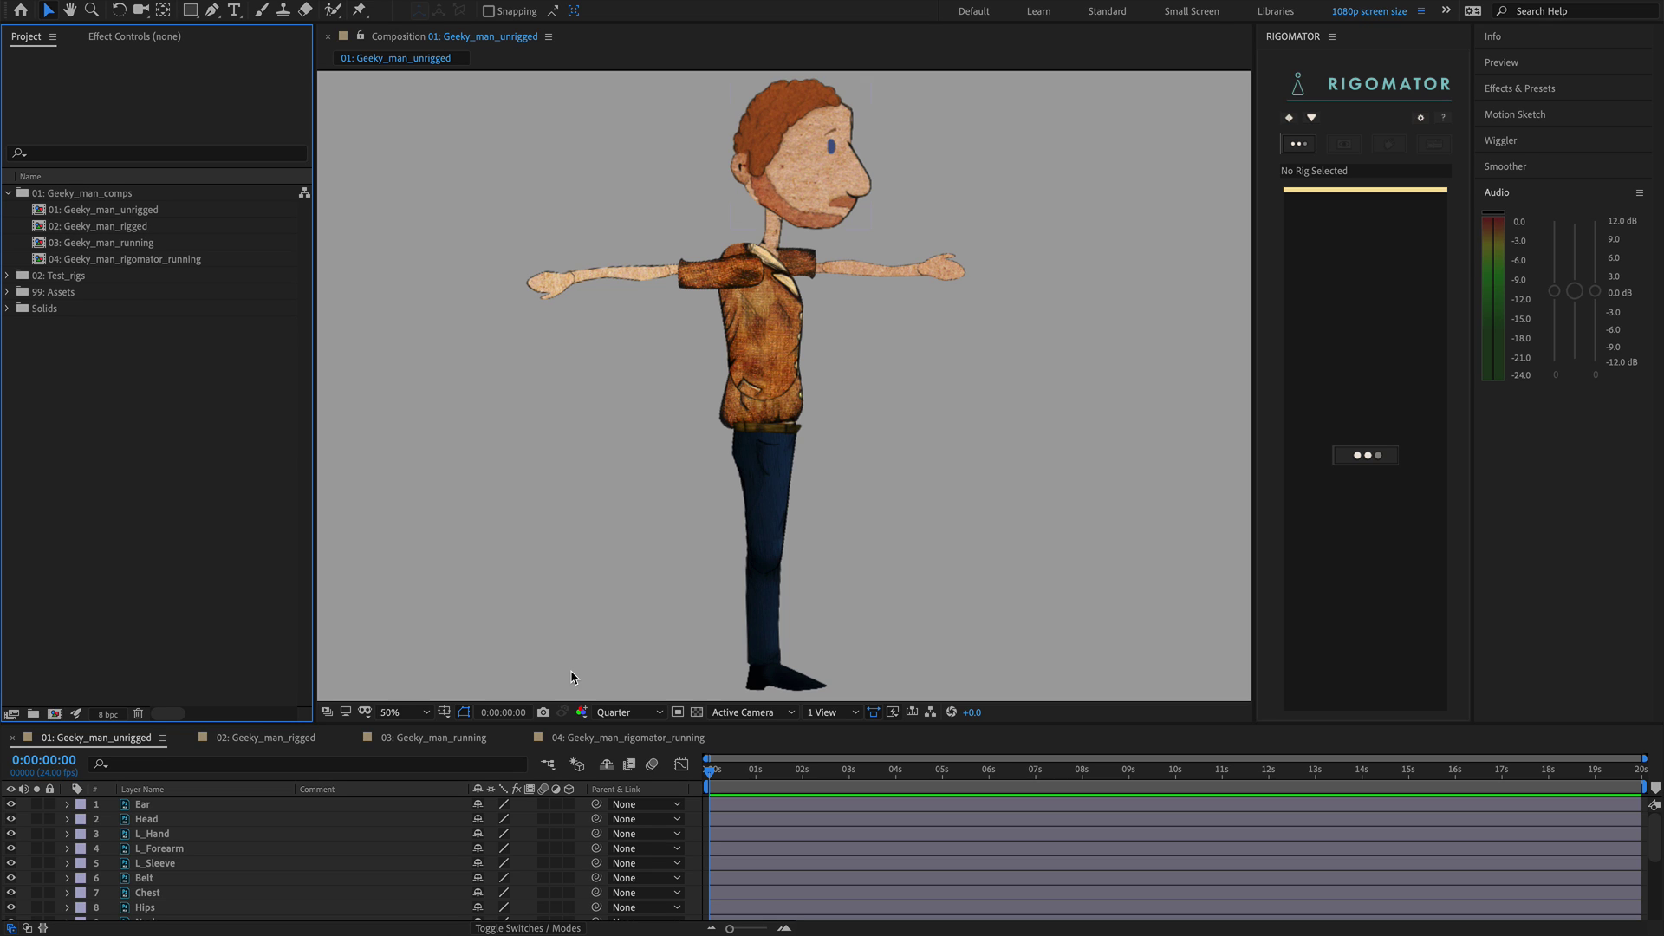
Step: Examine the Geeky_man layers footage inside the 99: Assets folder, and collapse the folders again
left_click(8, 292)
left_click(25, 308)
left_click(41, 326)
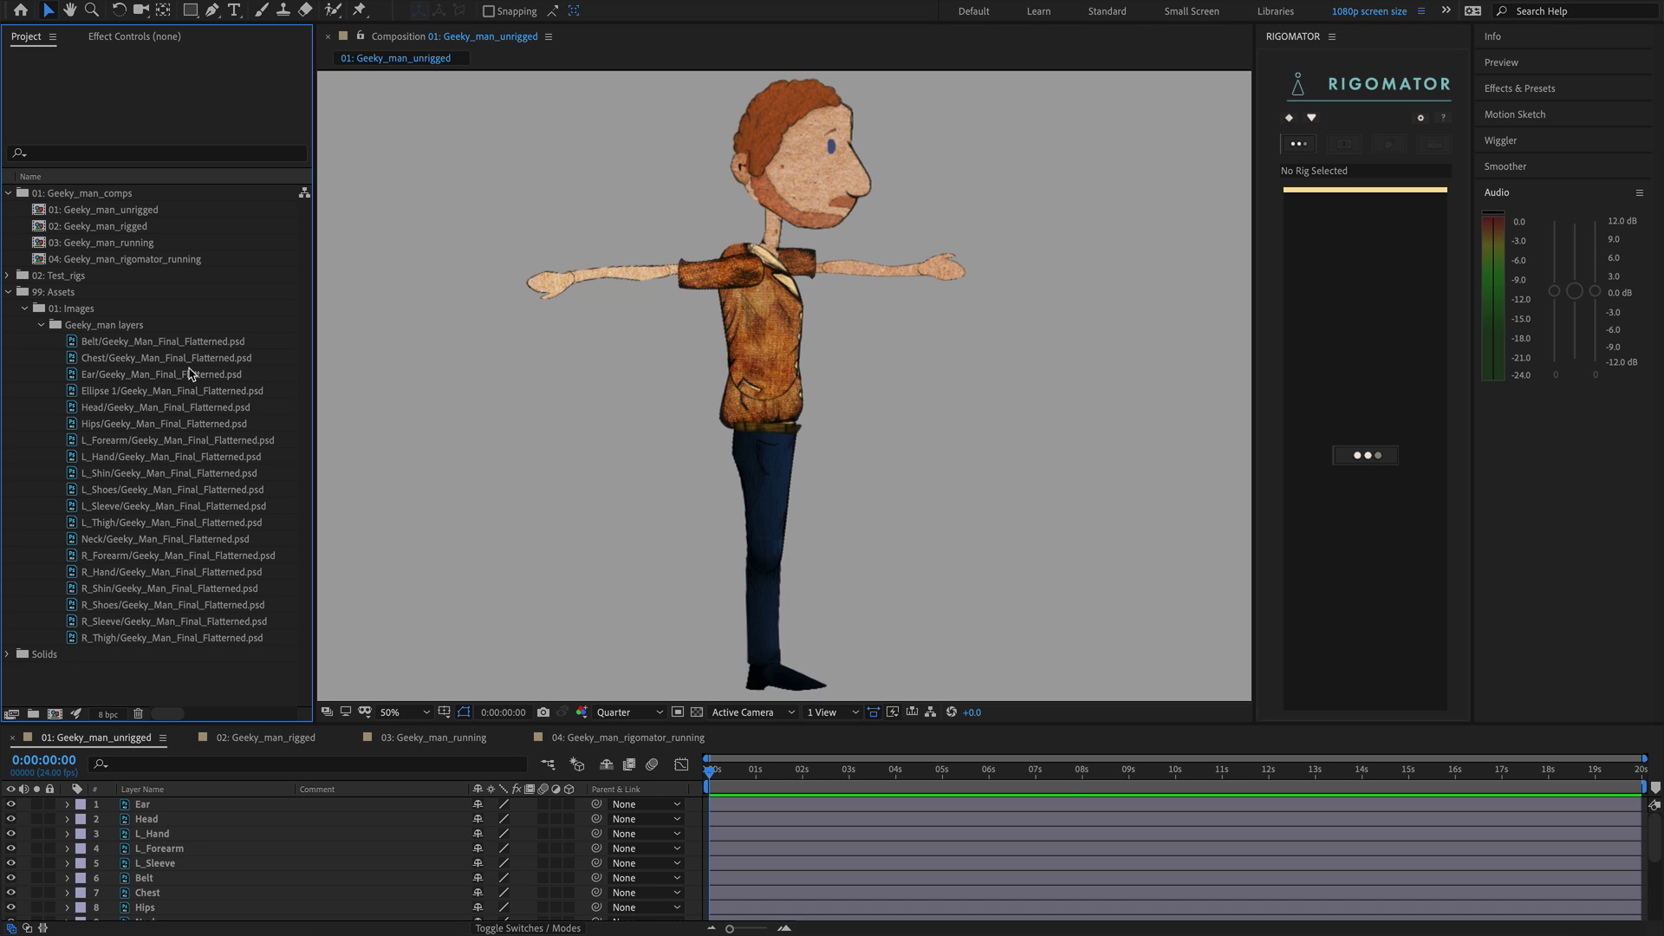
left_click(41, 325)
left_click(25, 309)
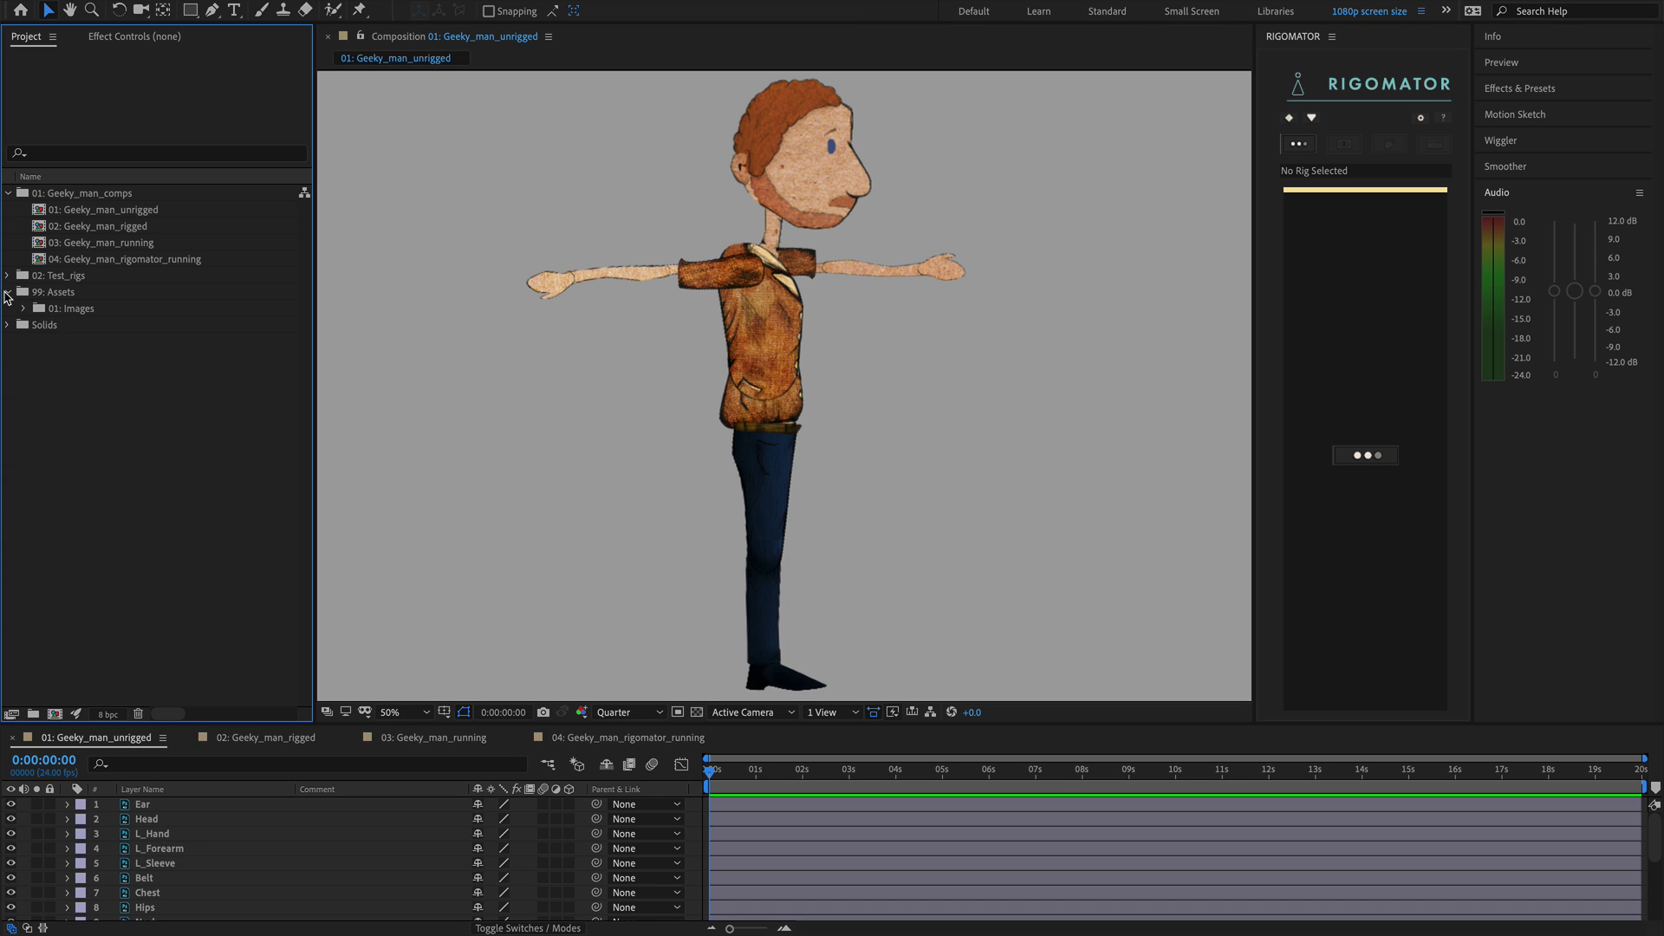
left_click(8, 292)
Step: Examine the 02: Geeky_man_rigged comp and the controllers' keyframed properties in 03: Geeky_man_running
left_click(265, 741)
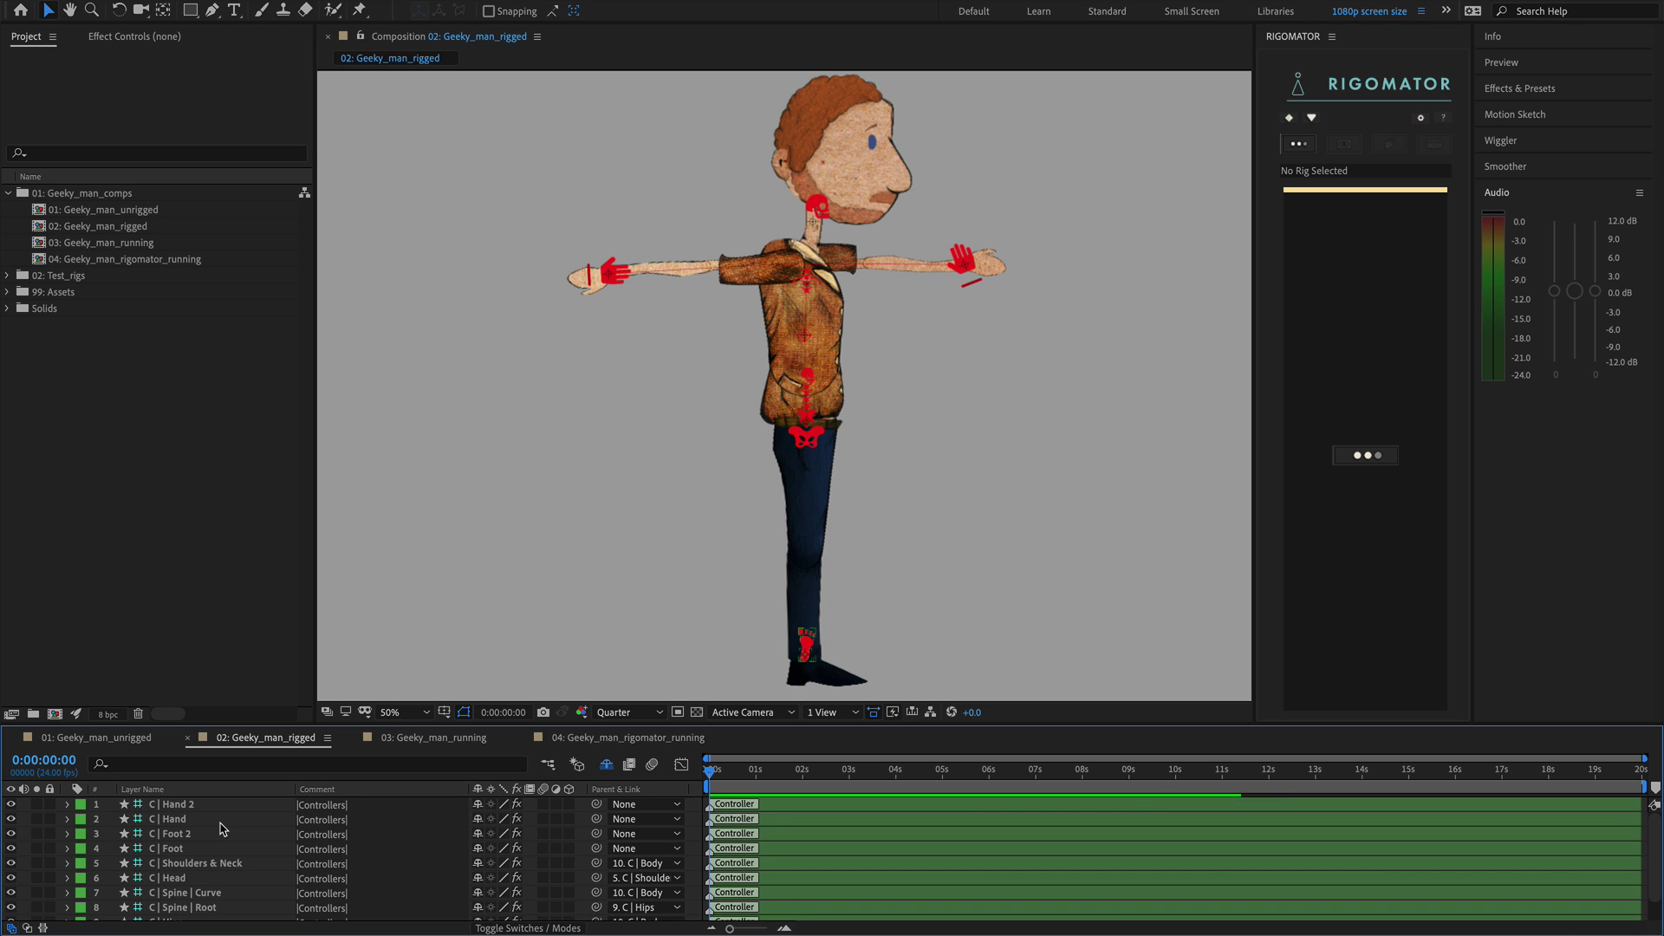
left_click(419, 741)
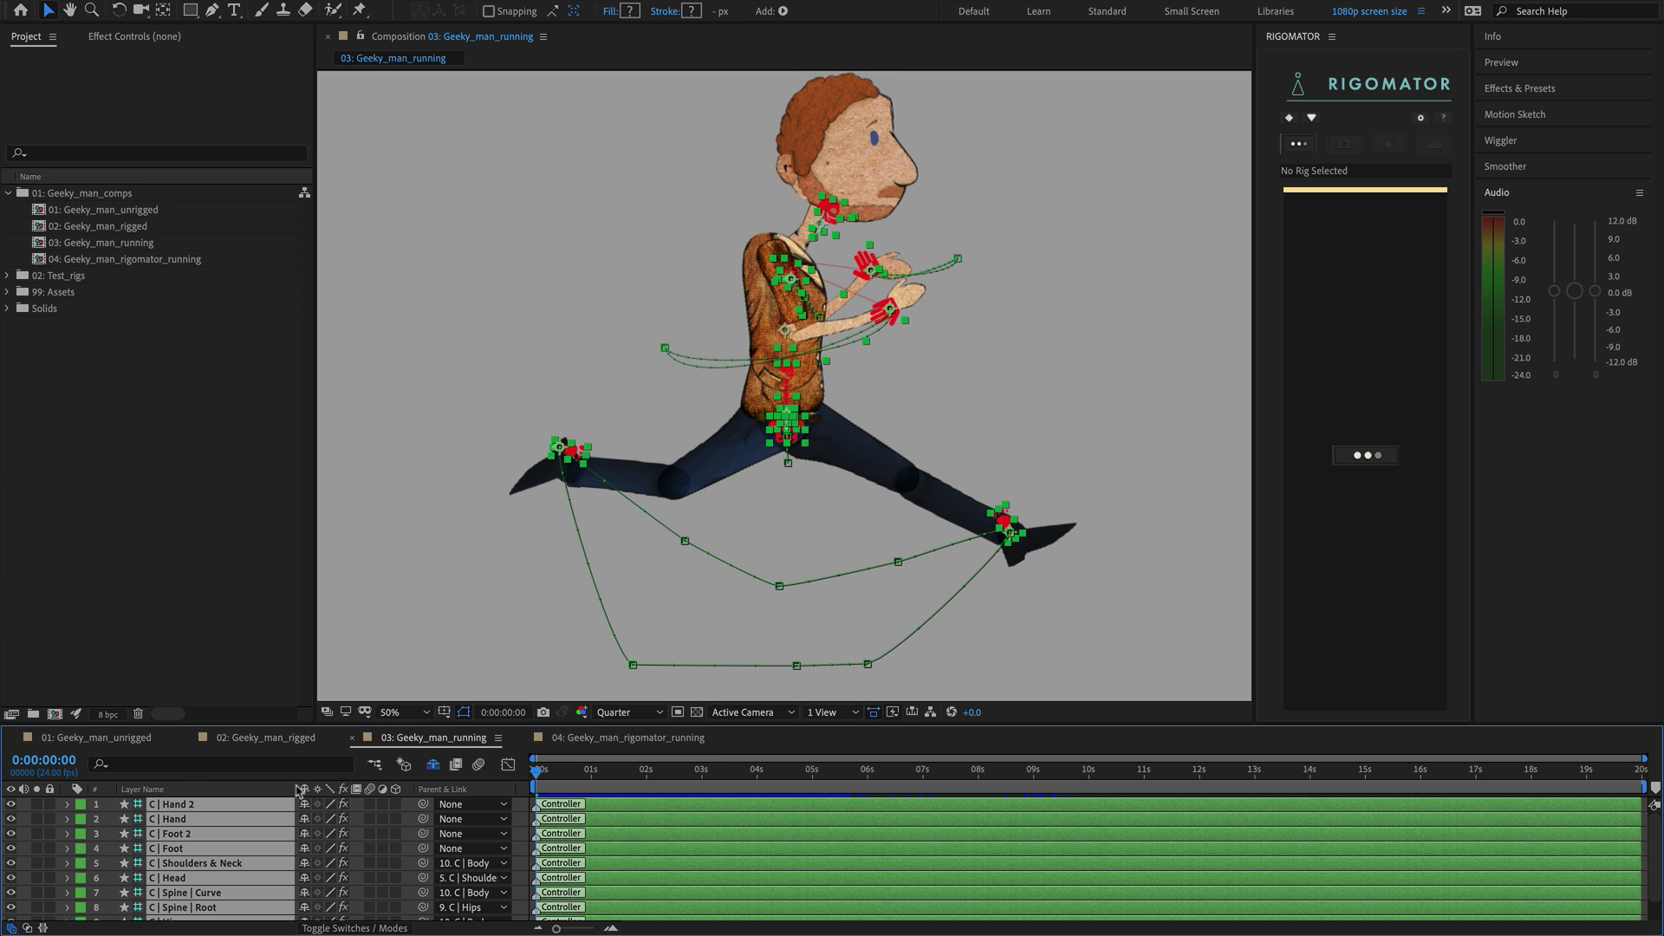
scroll(241, 842, "down", 1)
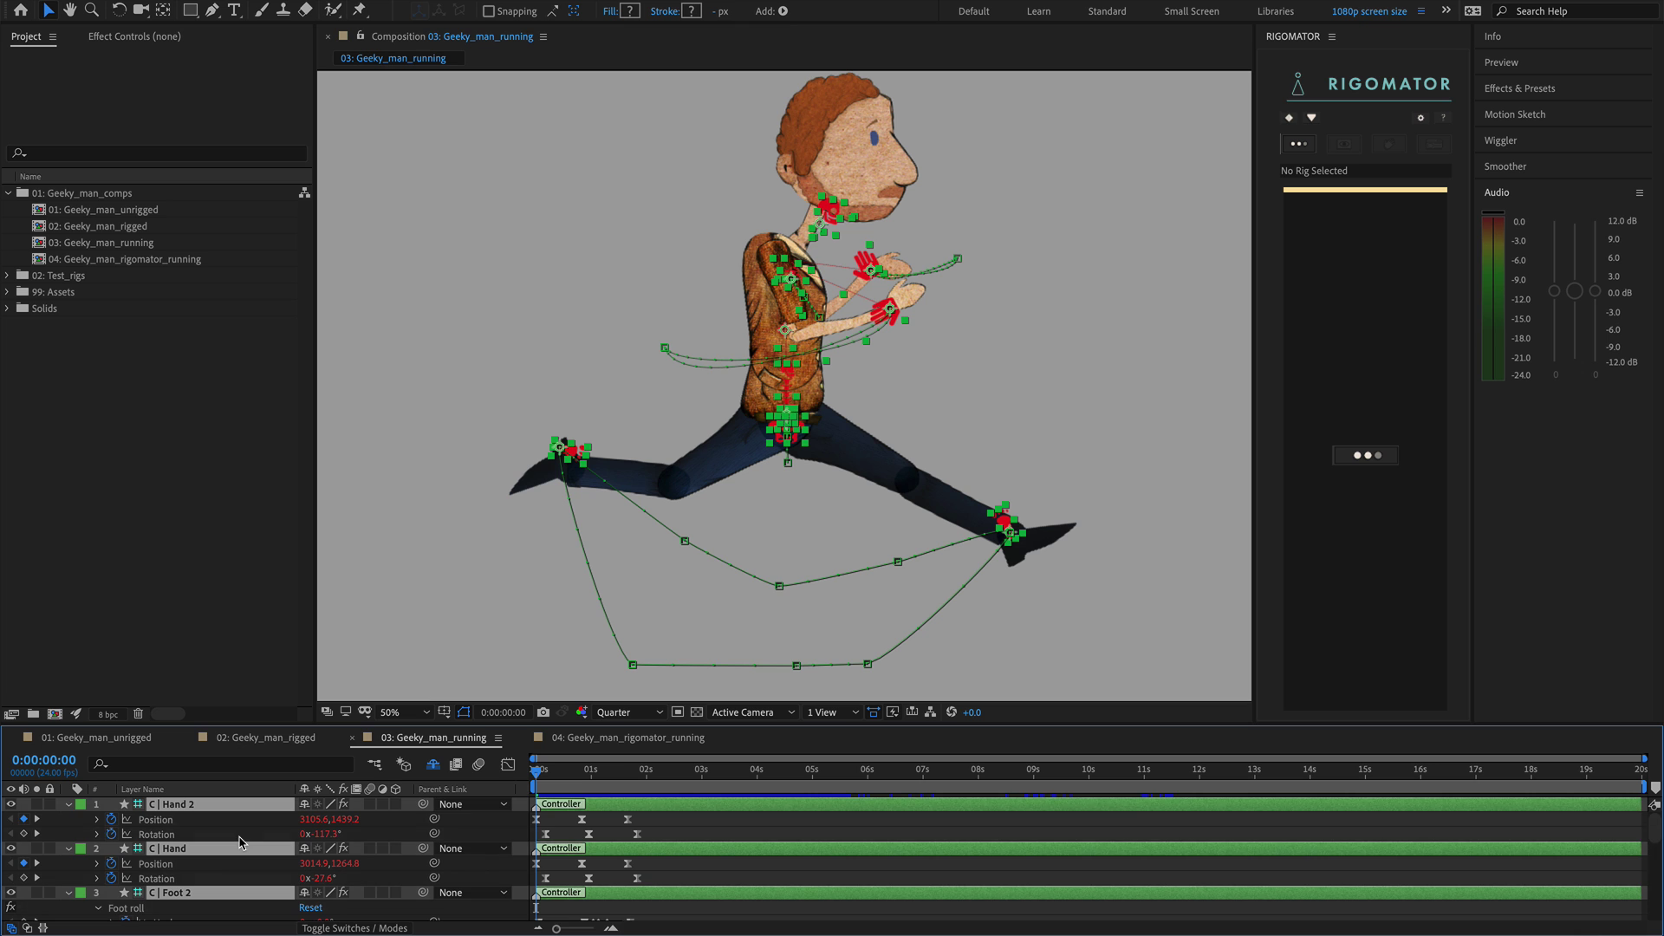
key("u")
scroll(241, 842, "up", 3)
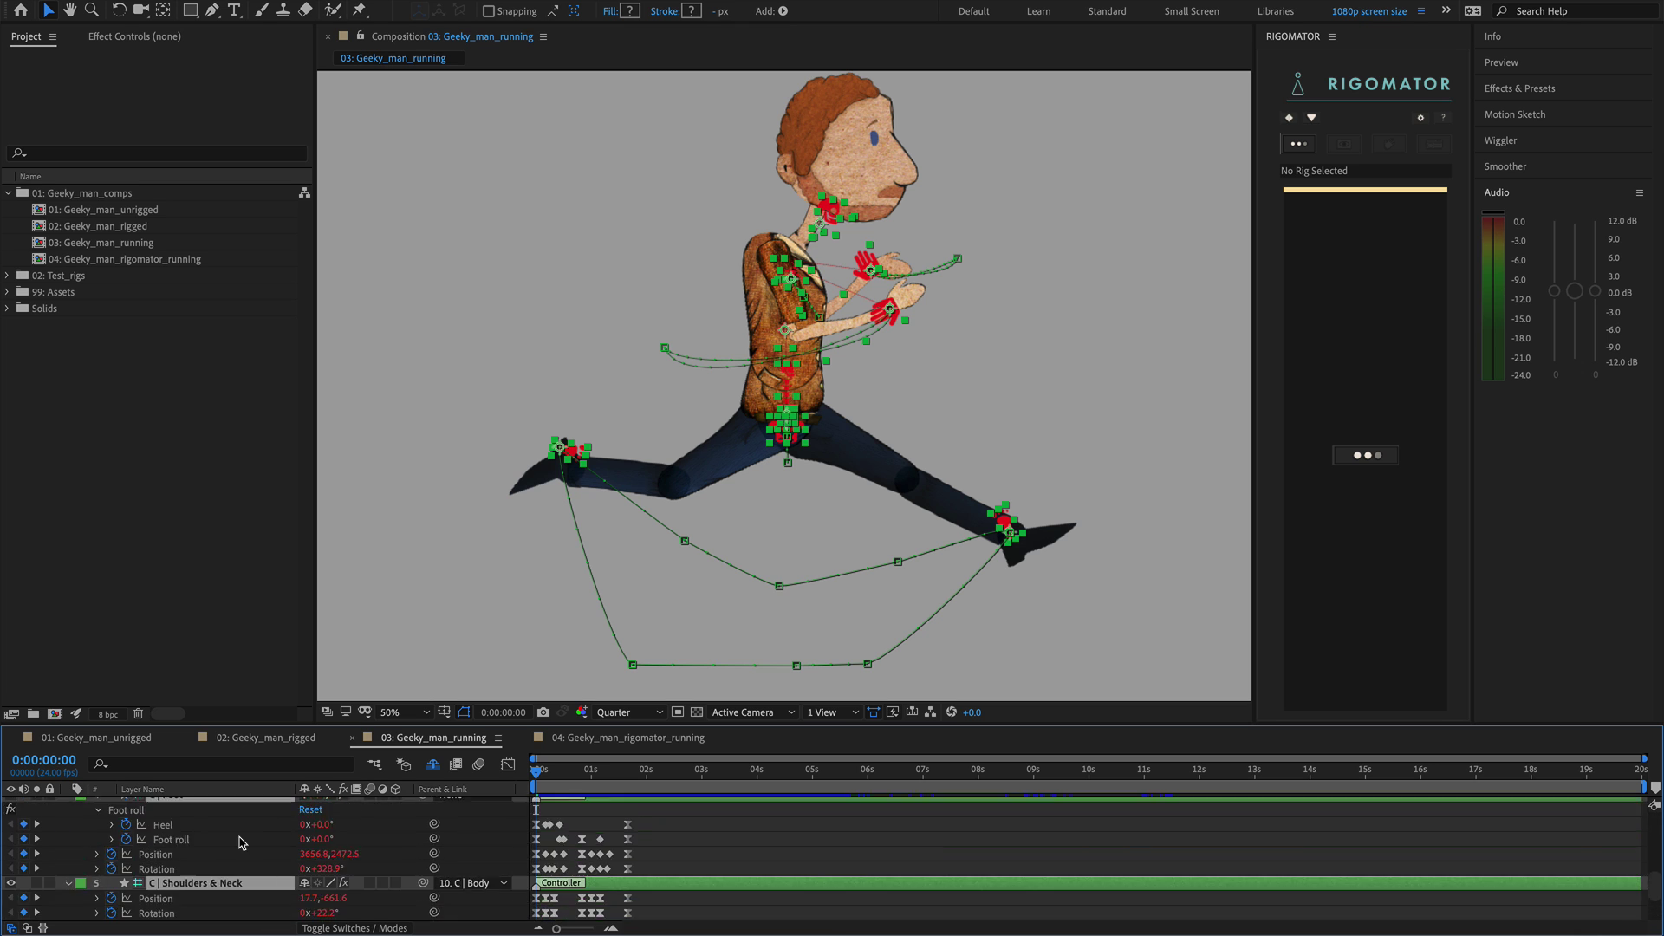
key("u")
Step: Look through the layers of the 04: Geeky_man_rigomator_running comp
left_click(590, 739)
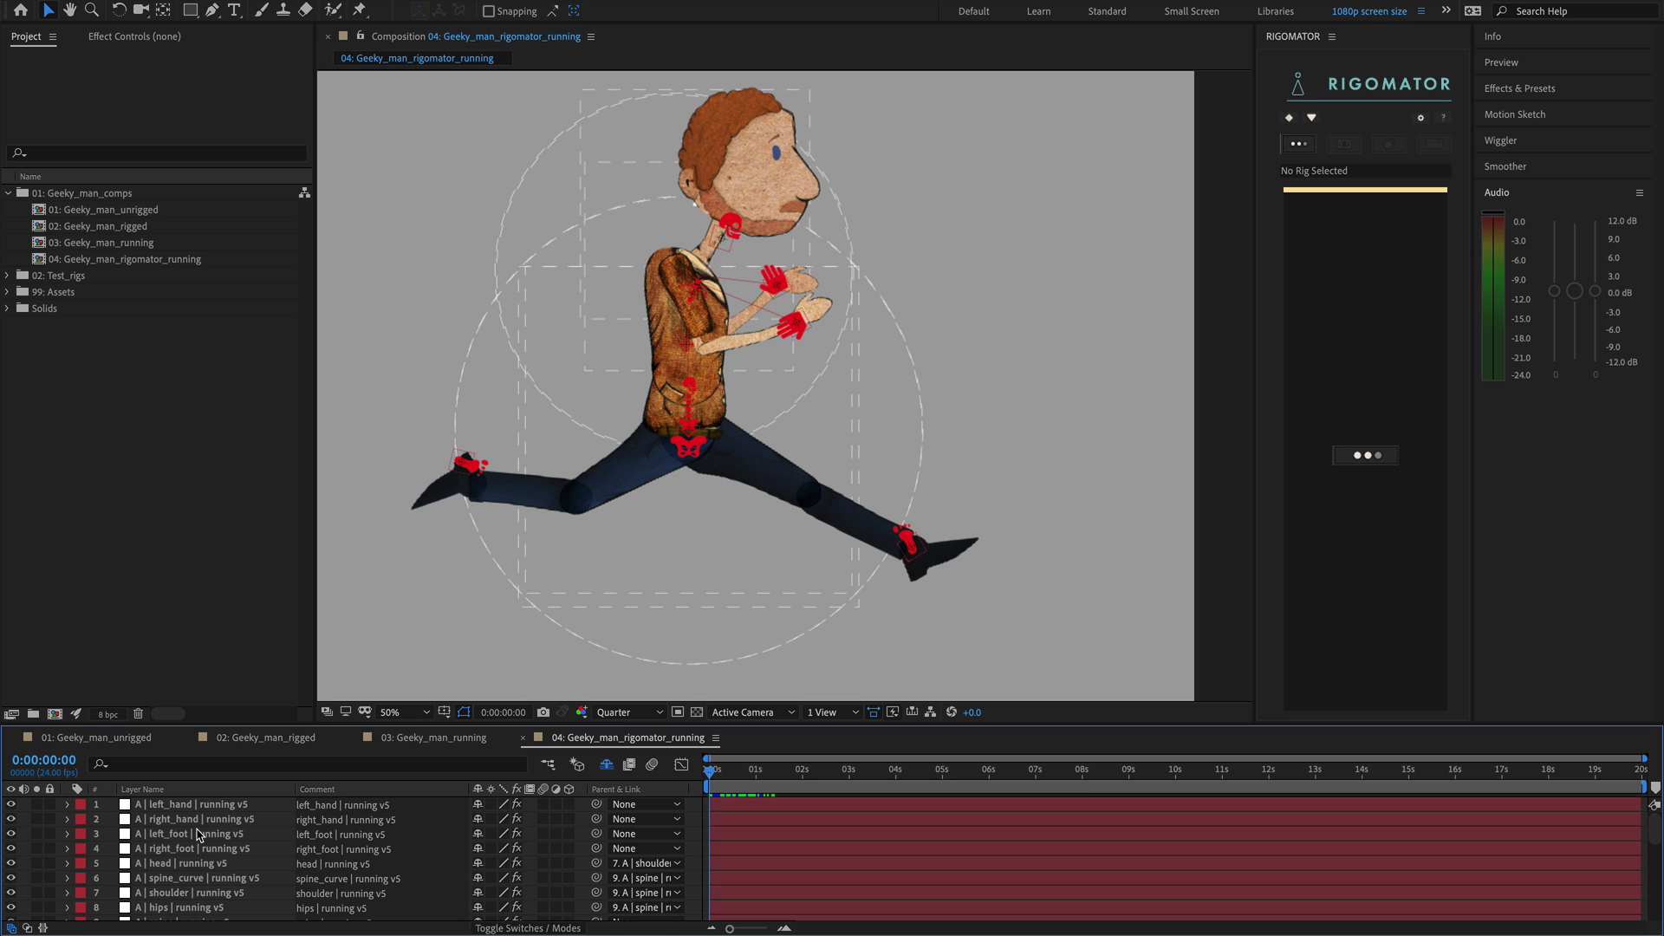
scroll(198, 834, "down", 20)
scroll(198, 834, "up", 20)
Step: Close the 01: Geeky_man_unrigged and 04: Geeky_man_rigomator_running comps, leaving 02: Geeky_man_rigged active
left_click(125, 741)
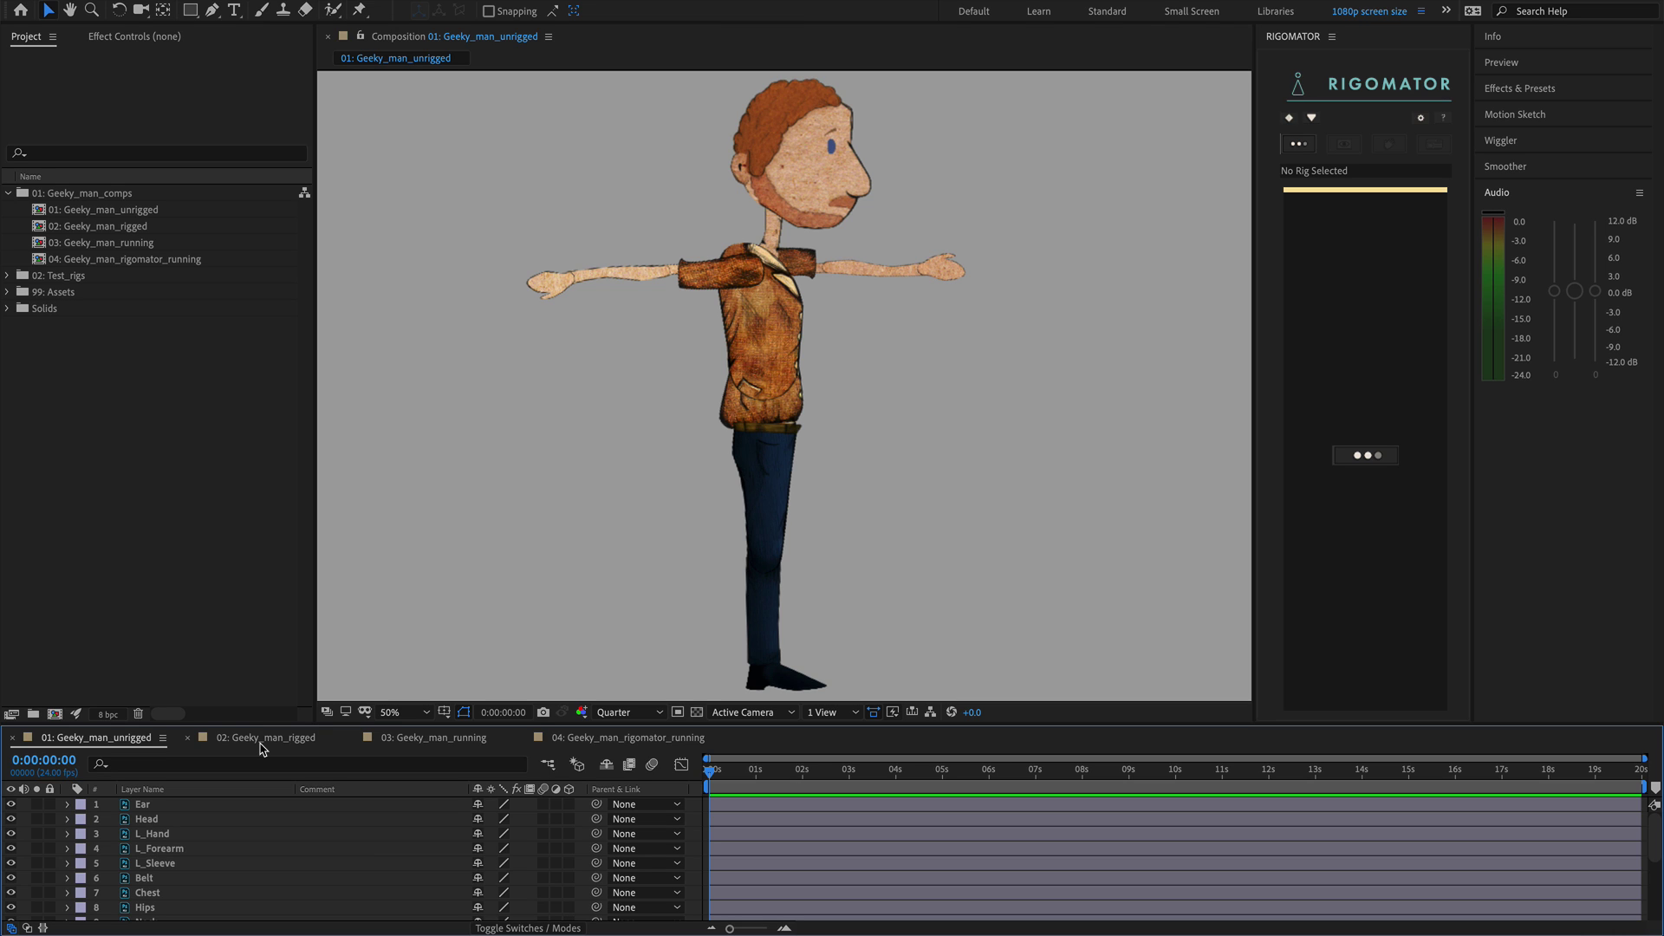
left_click(13, 739)
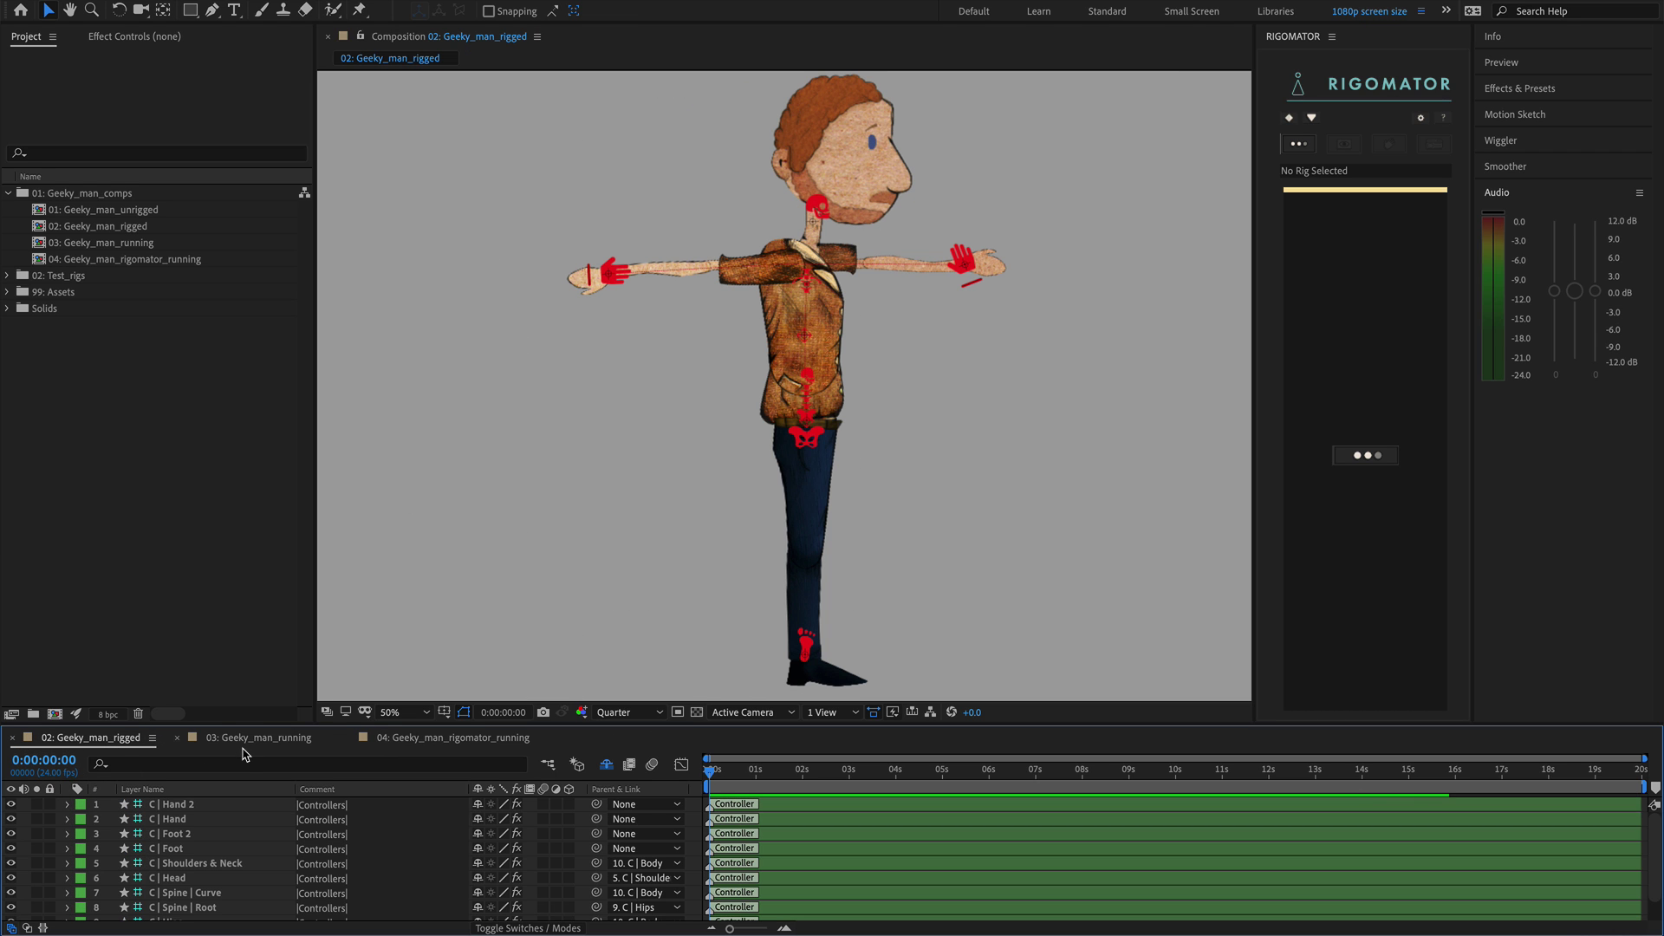
left_click(350, 738)
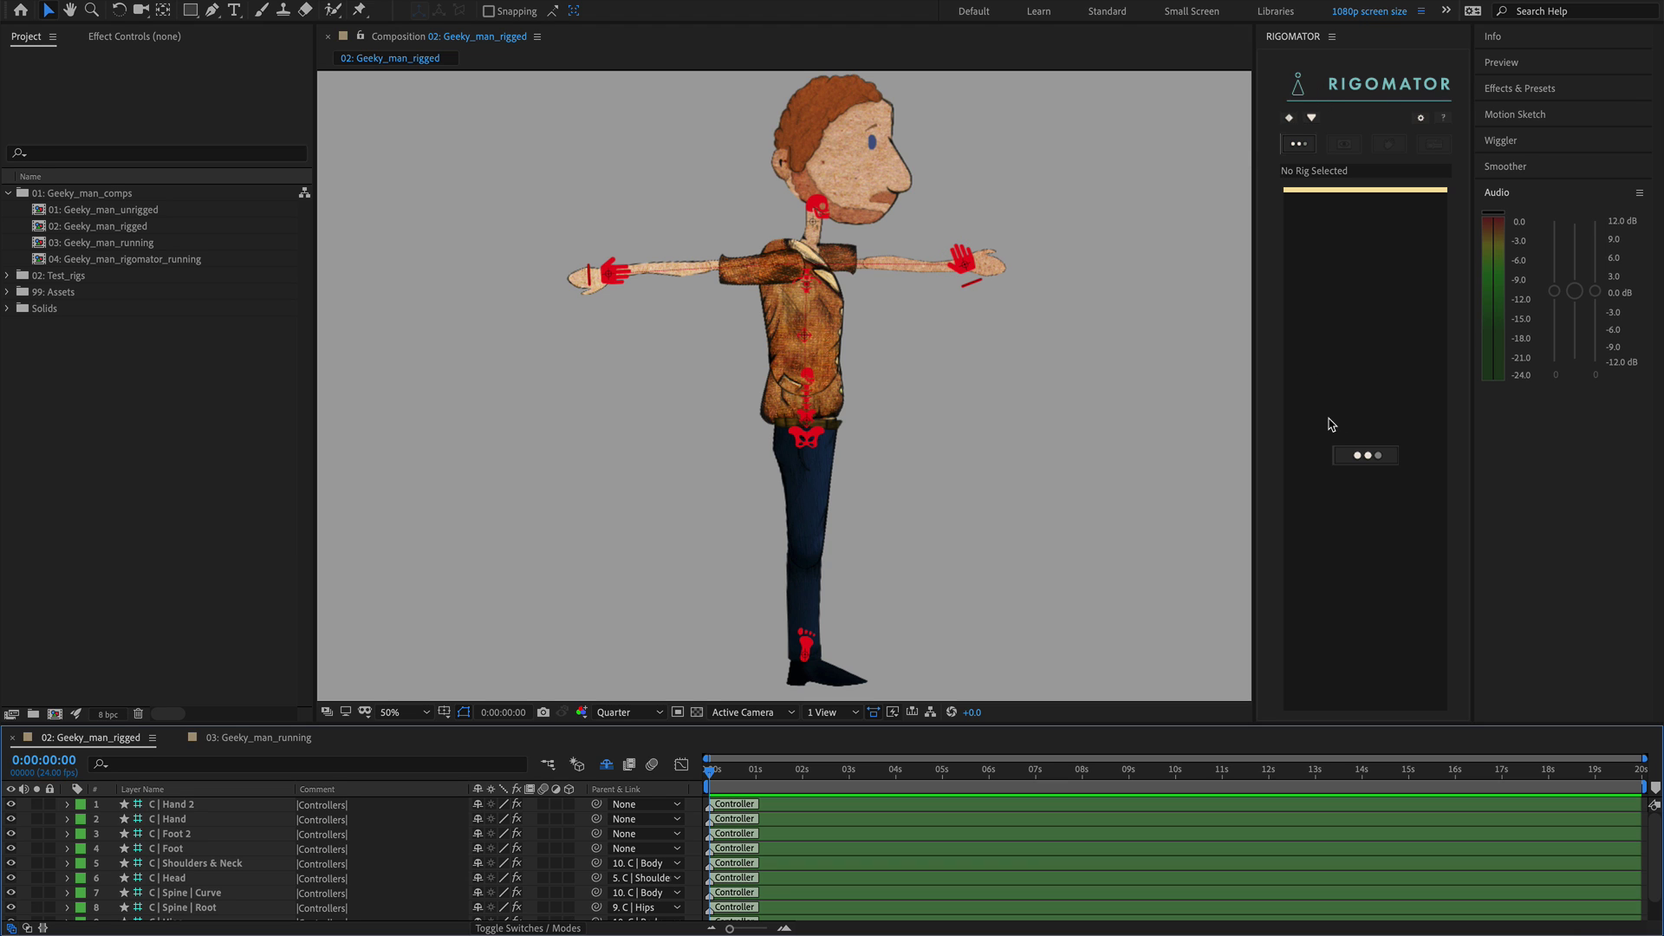
left_click(1367, 458)
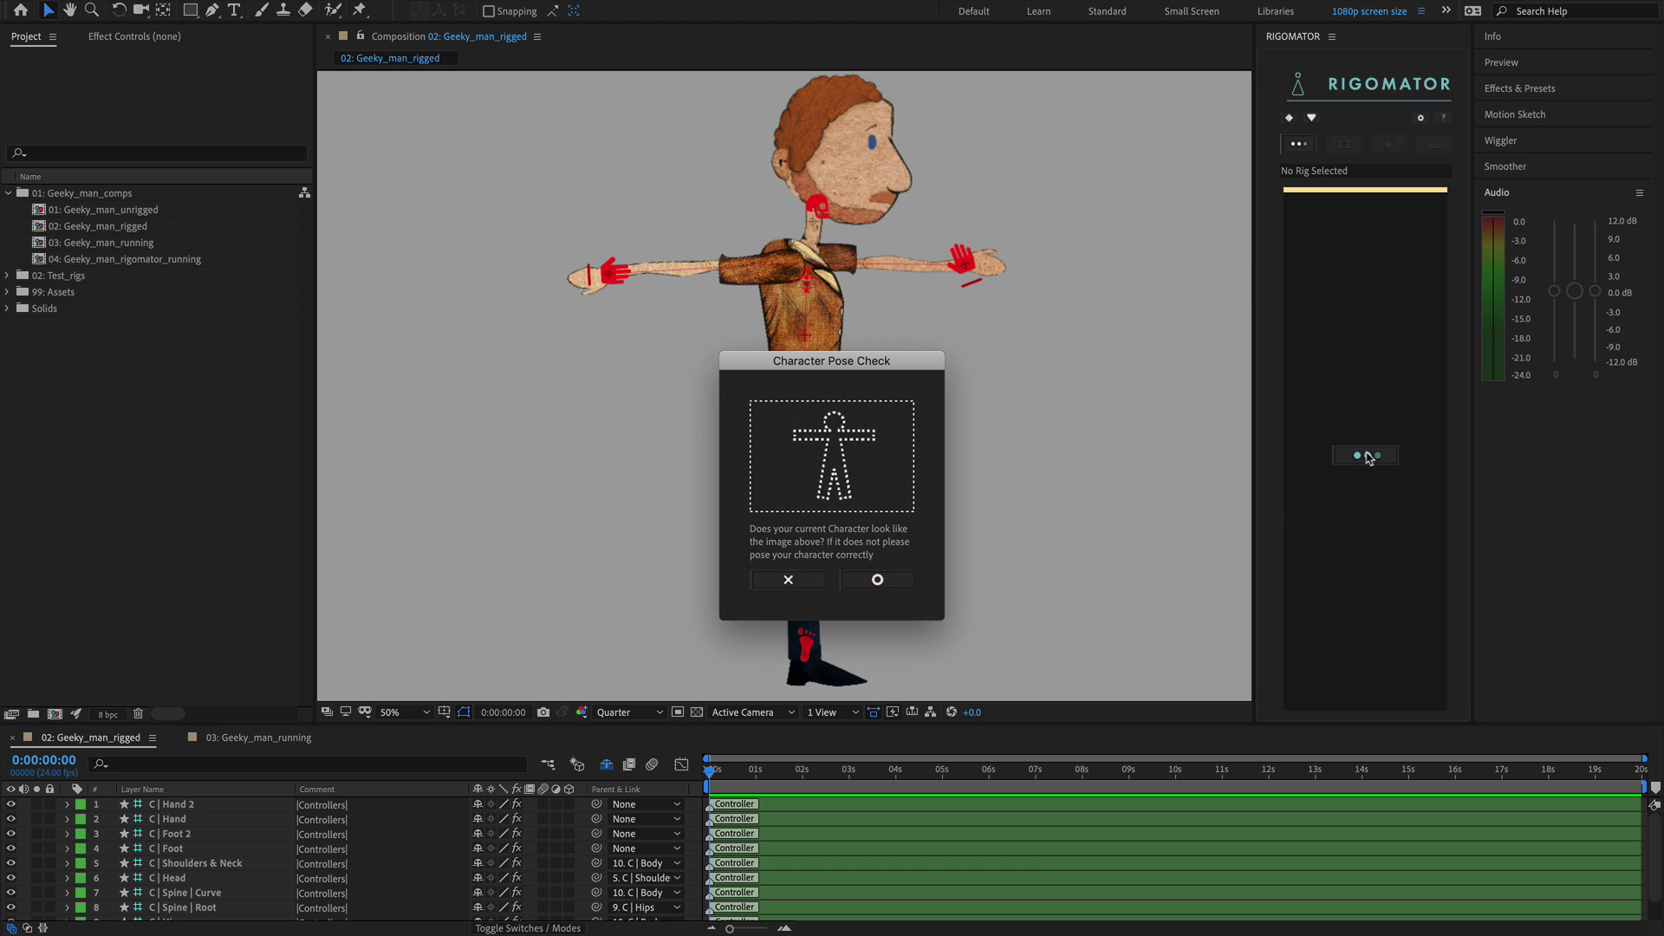
left_click_drag(809, 362, 998, 321)
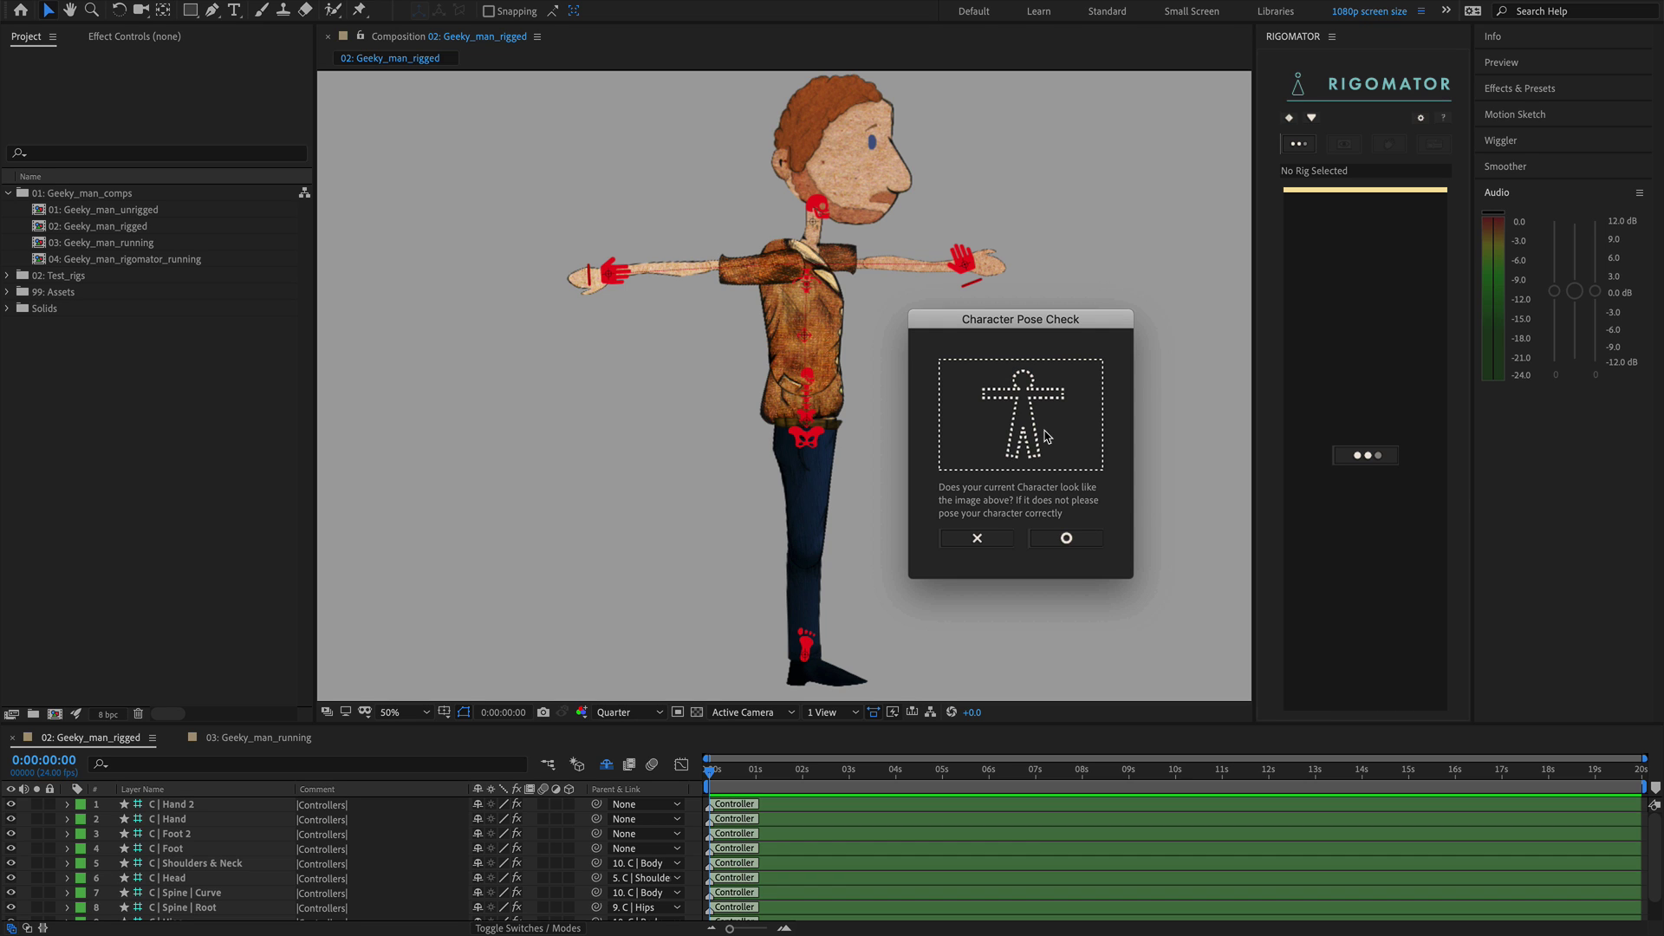
mouse_move(1048, 436)
left_click(977, 538)
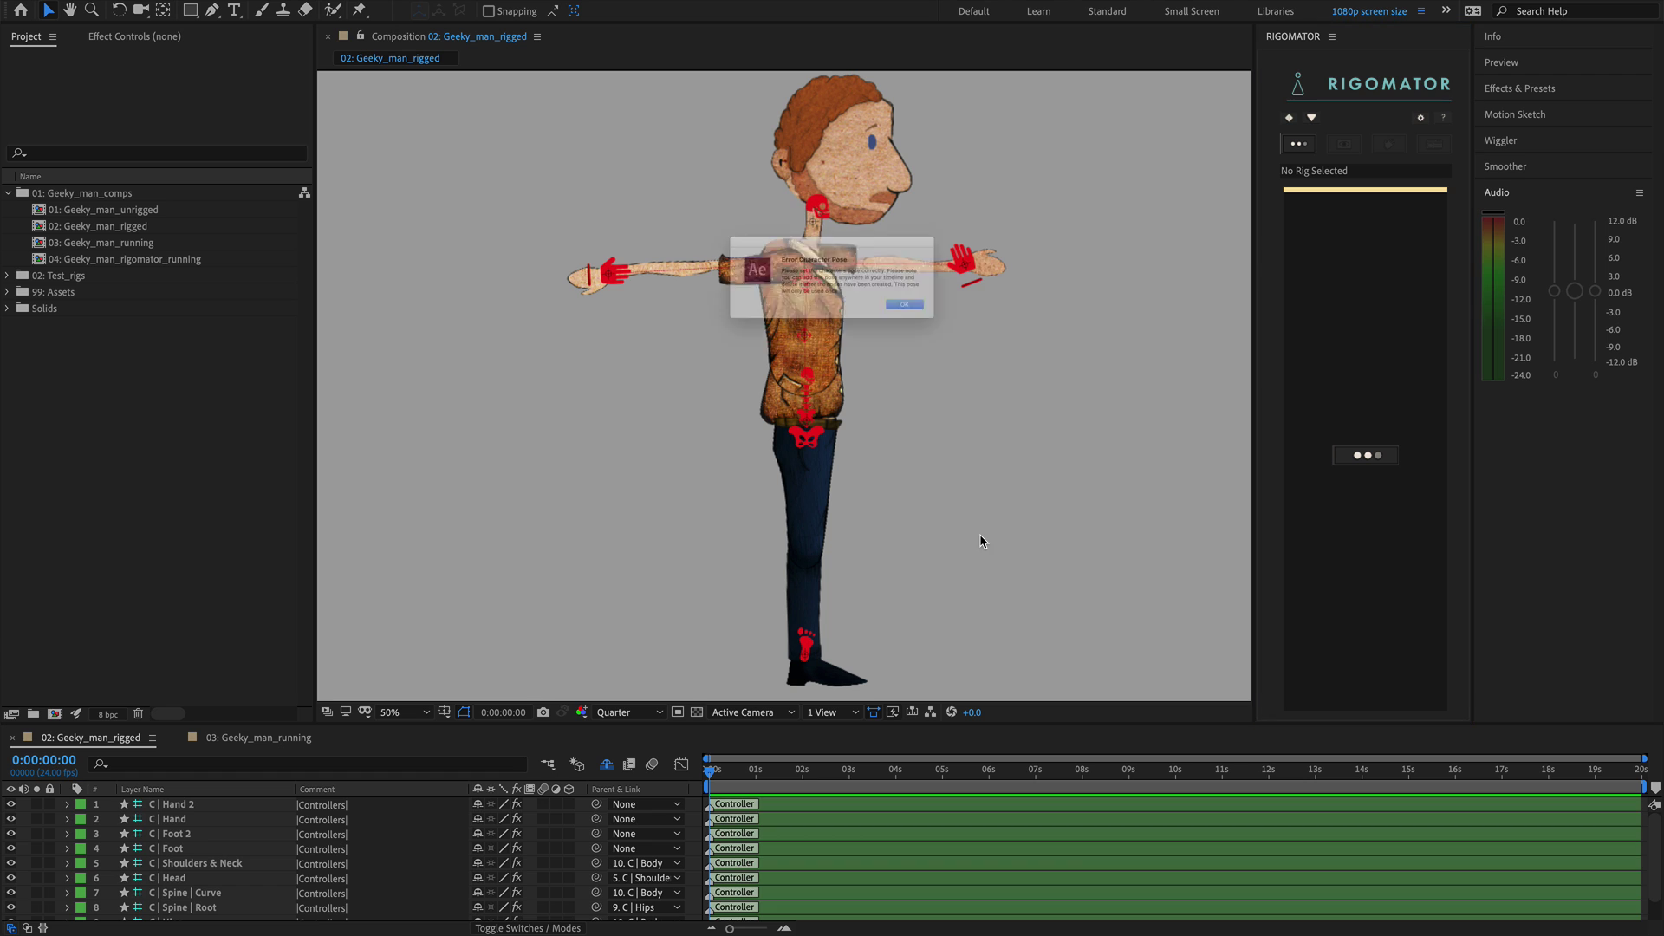
left_click(973, 334)
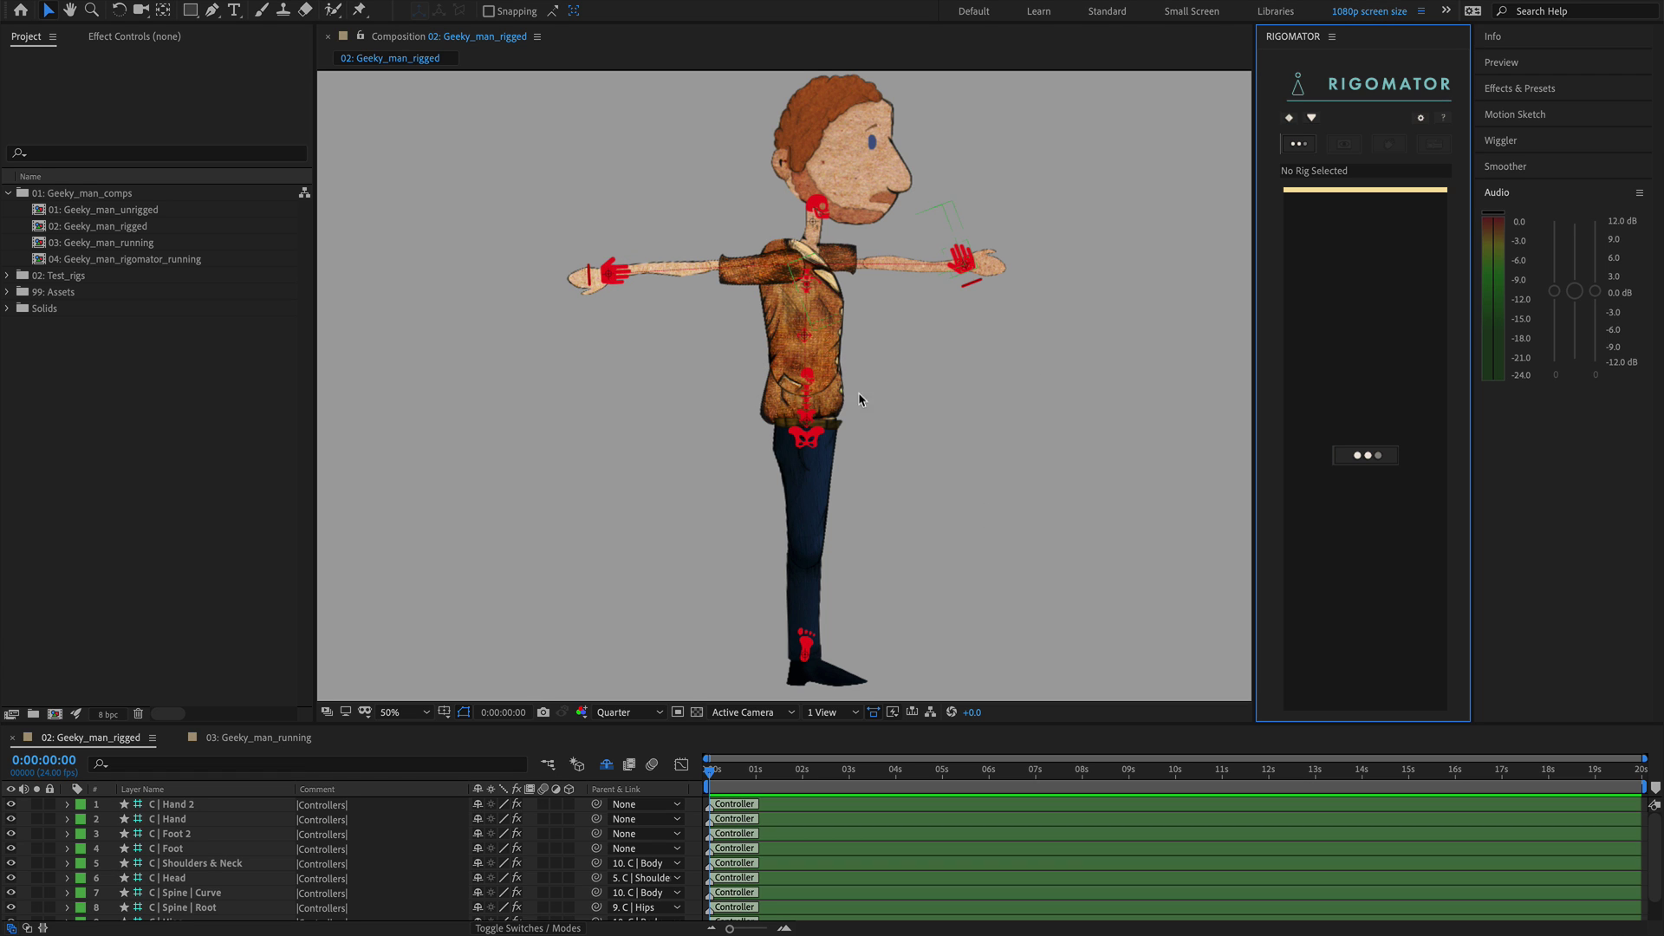
Step: Start the Rigomator setup for the rigged character, confirm the character pose check and choose Duik as the rig type
scroll(250, 844, "down", 1)
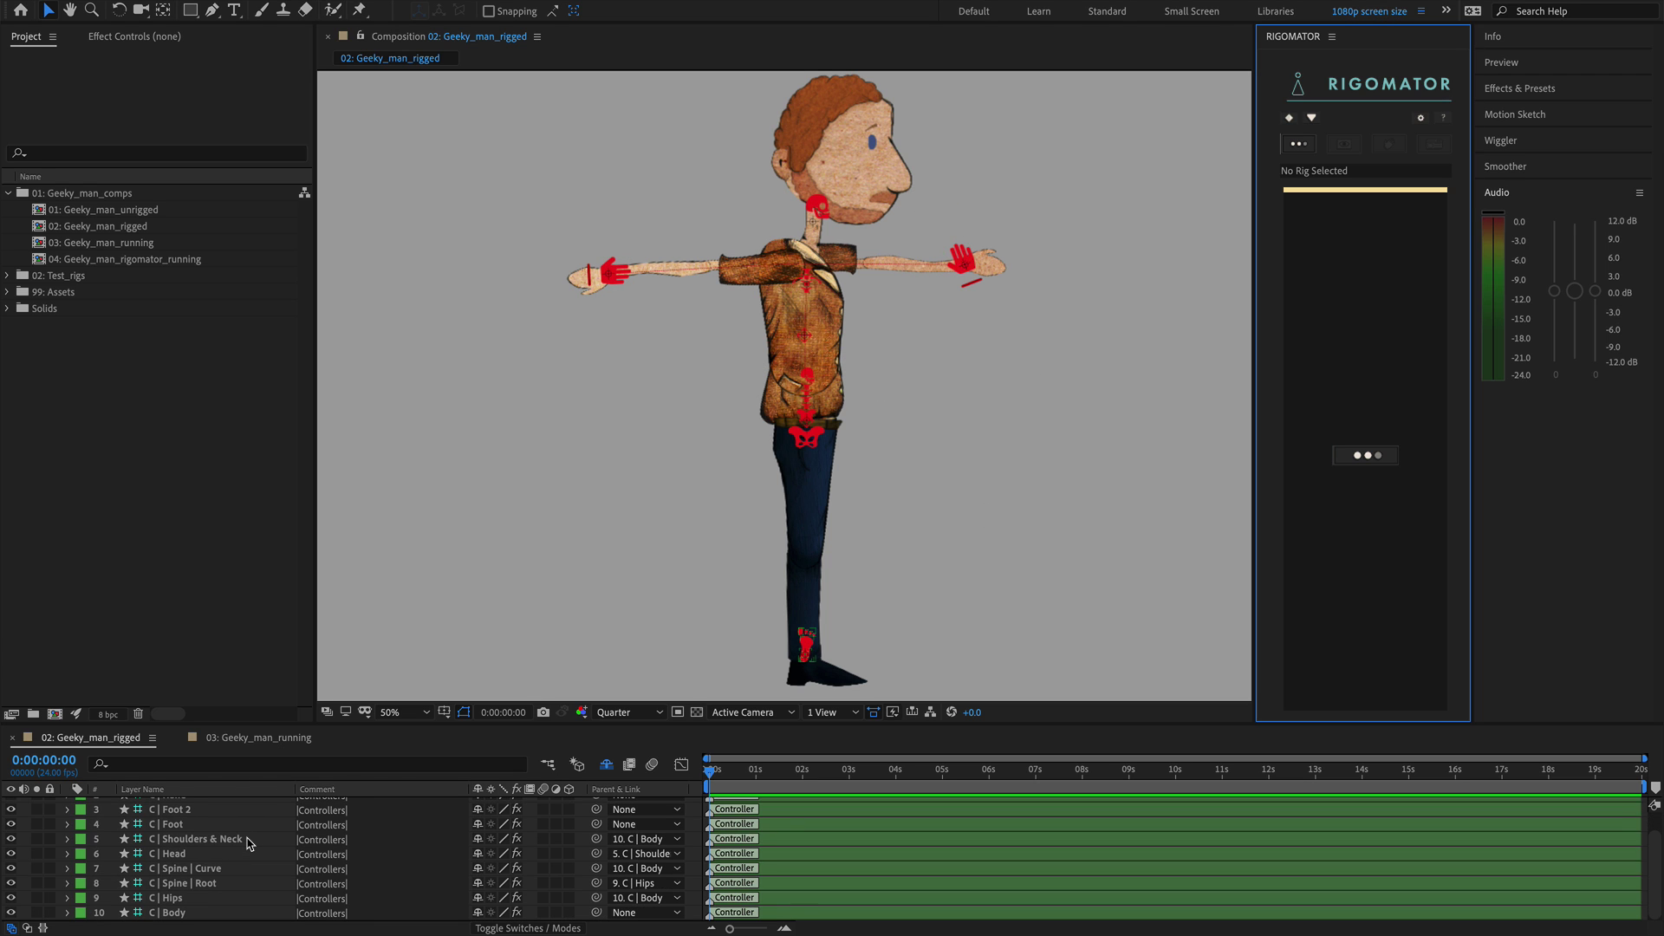
scroll(251, 844, "up", 1)
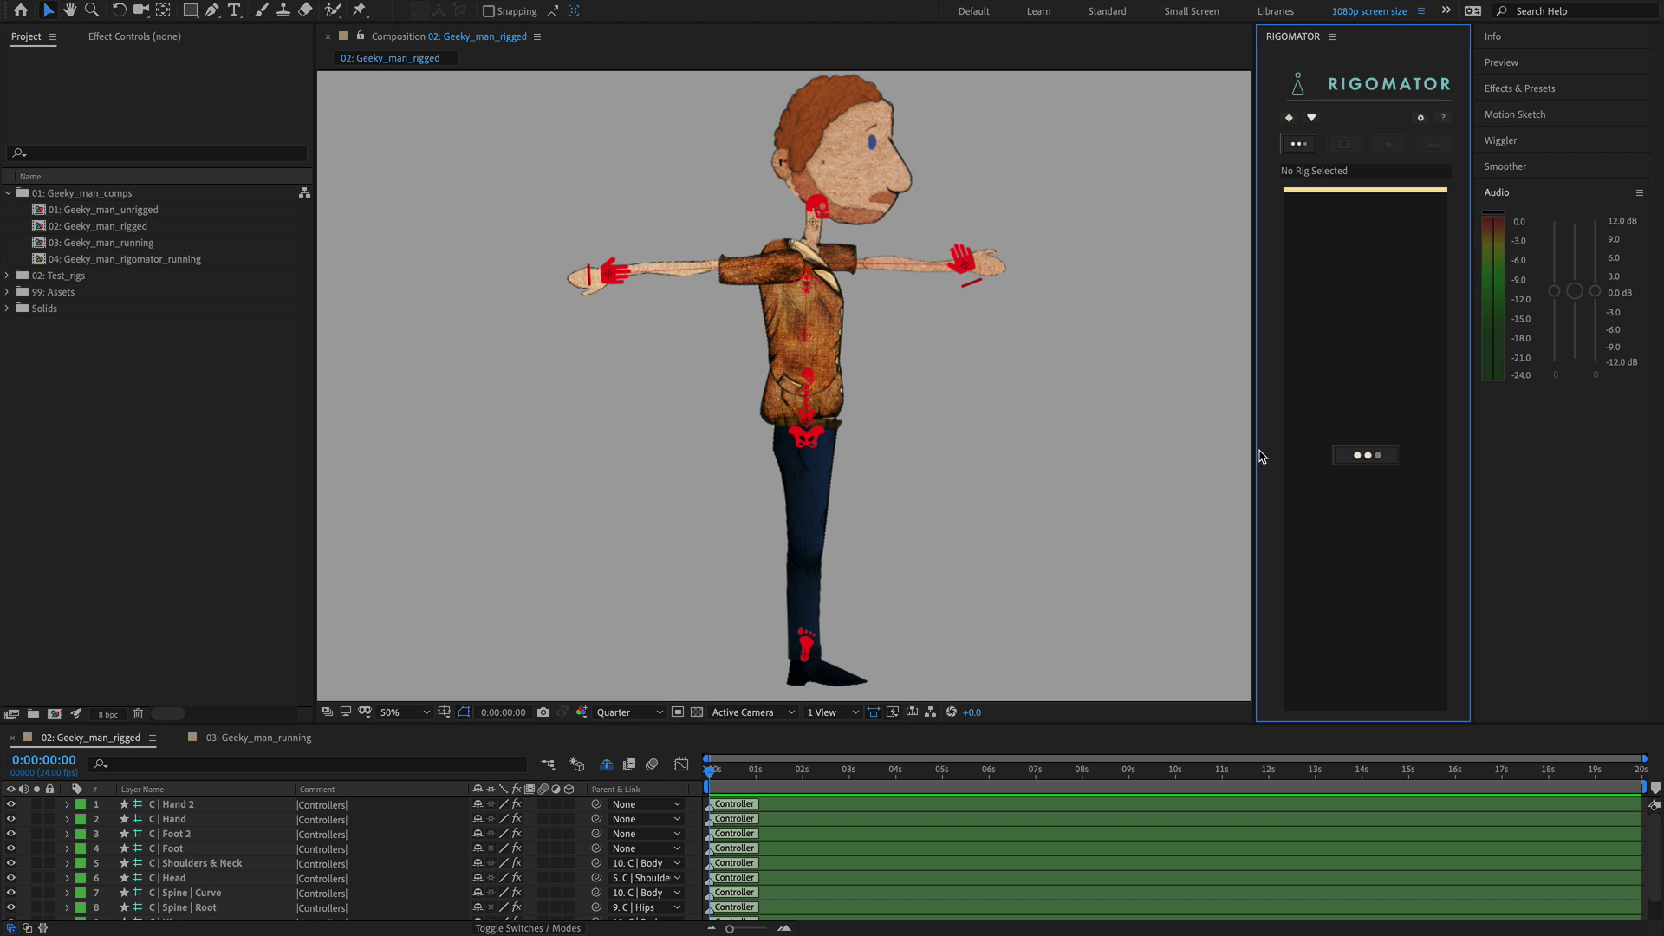
left_click(1367, 455)
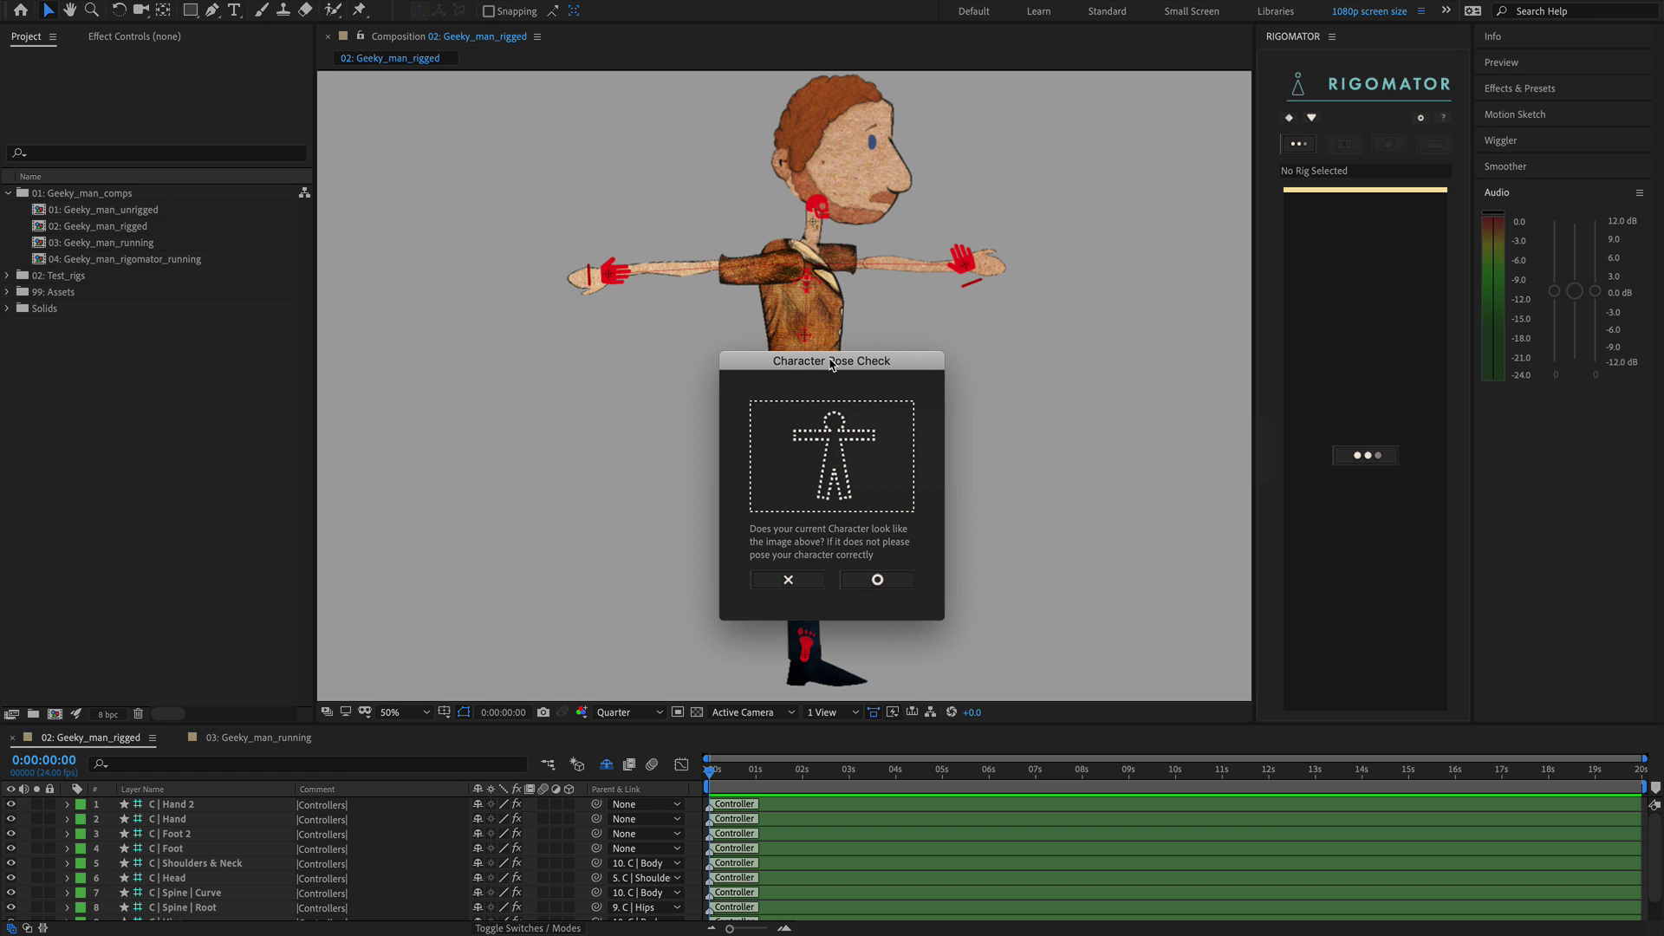
left_click_drag(830, 364, 984, 340)
left_click(1039, 565)
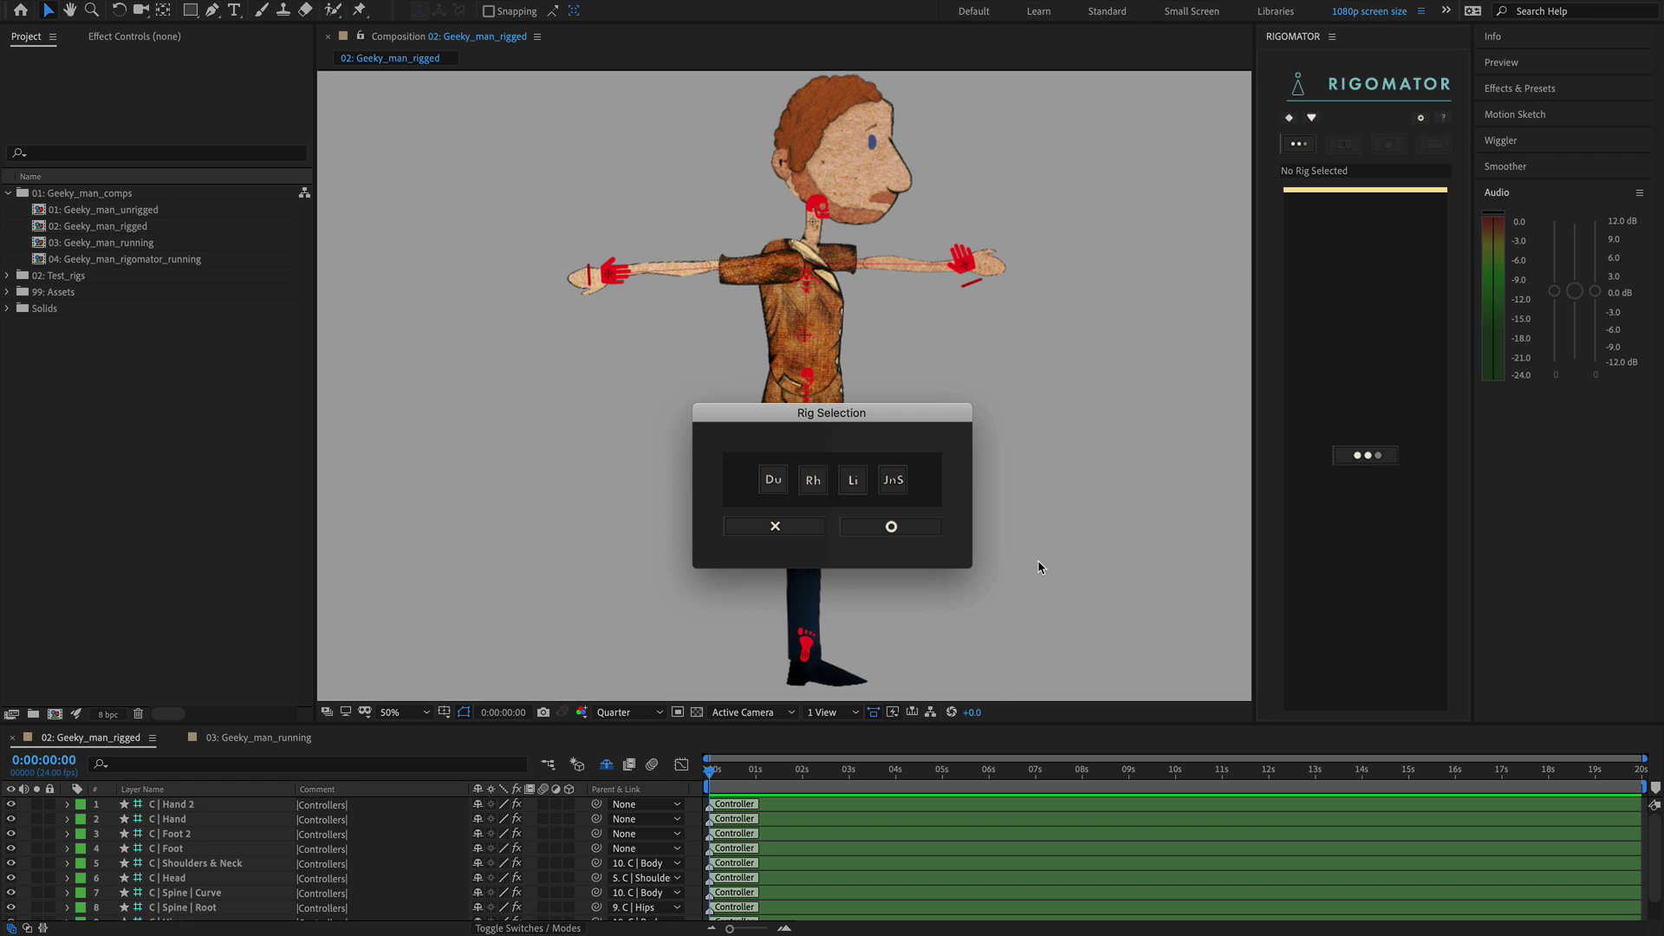
left_click_drag(861, 417, 1028, 375)
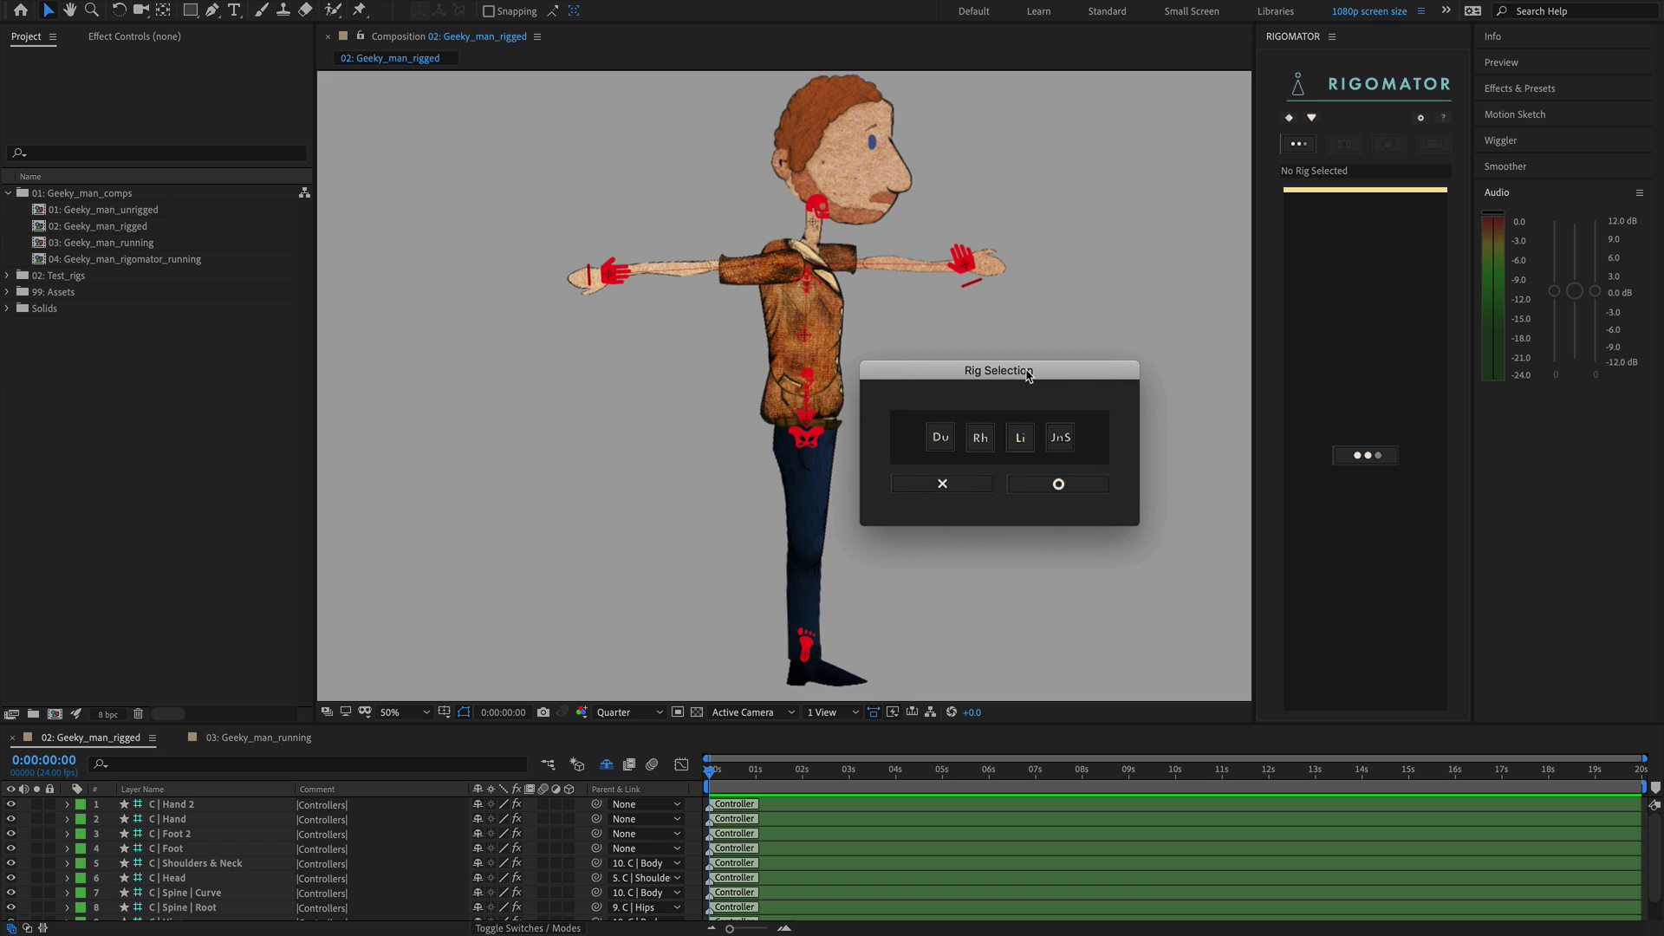
left_click(939, 440)
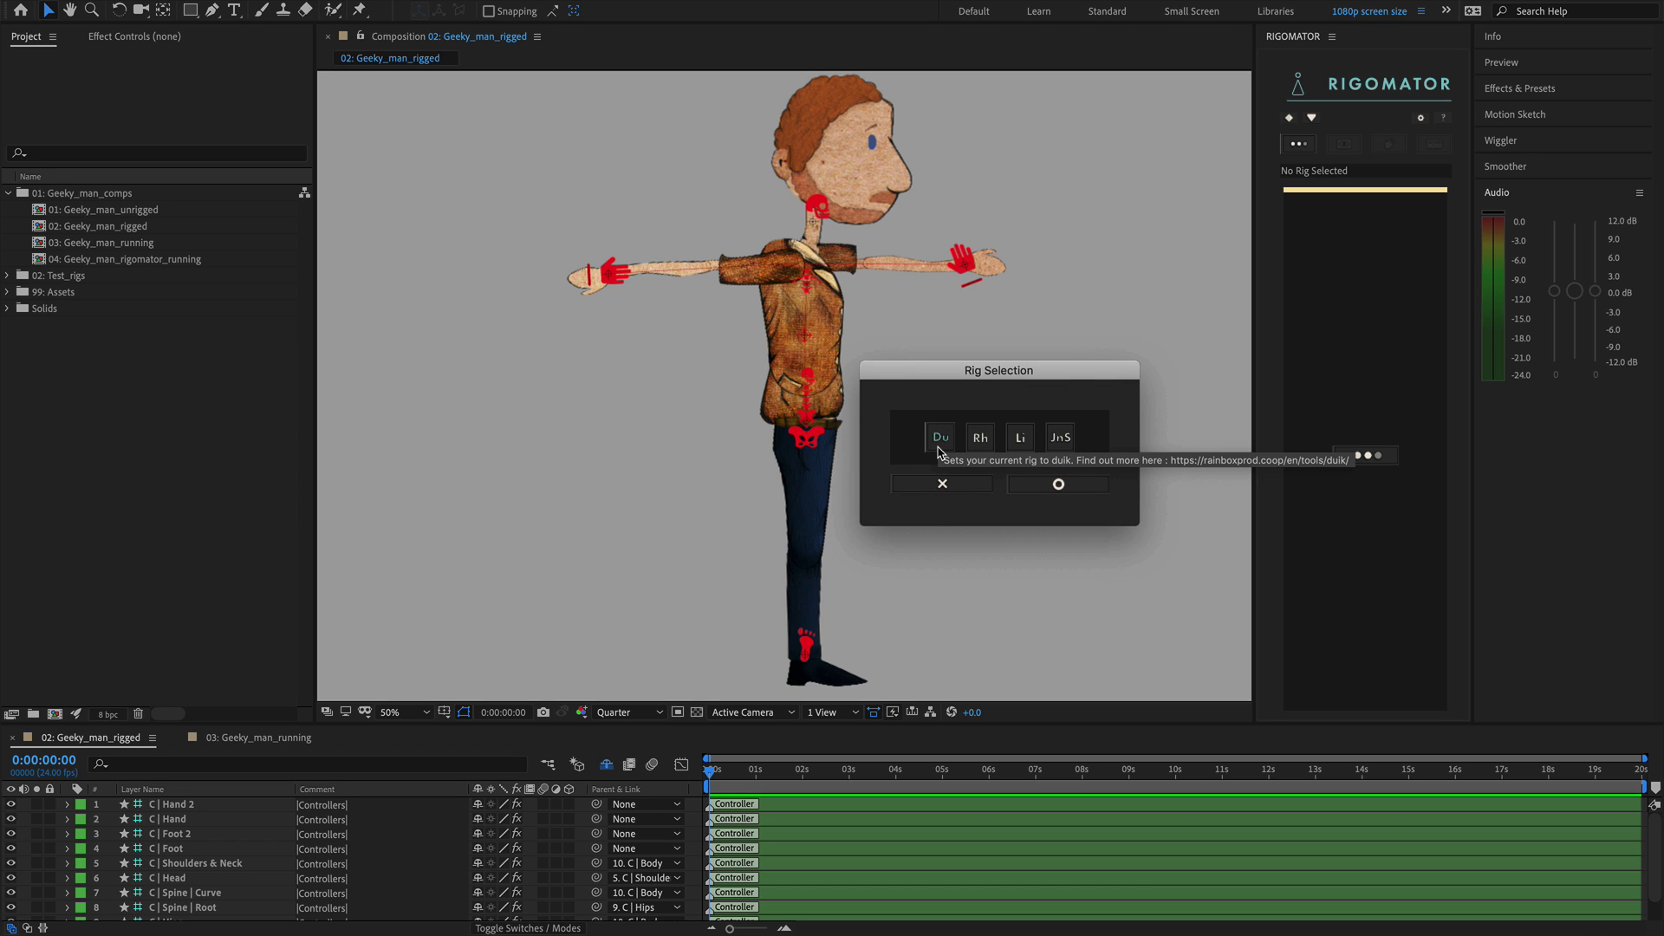
left_click(942, 442)
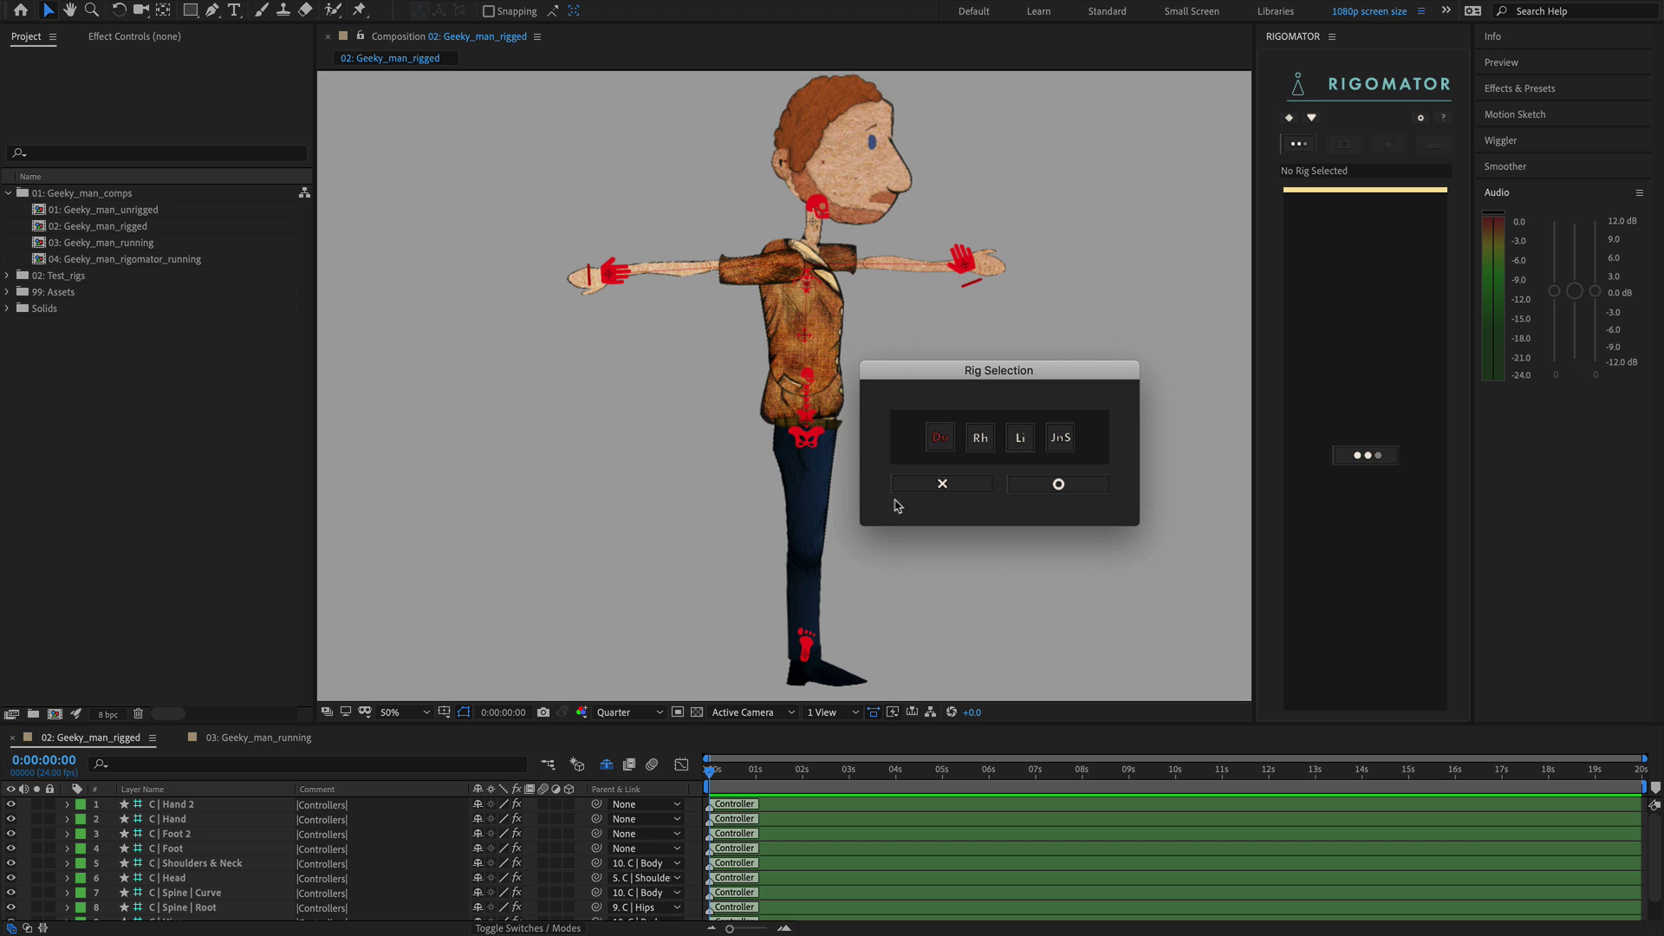
left_click(1061, 484)
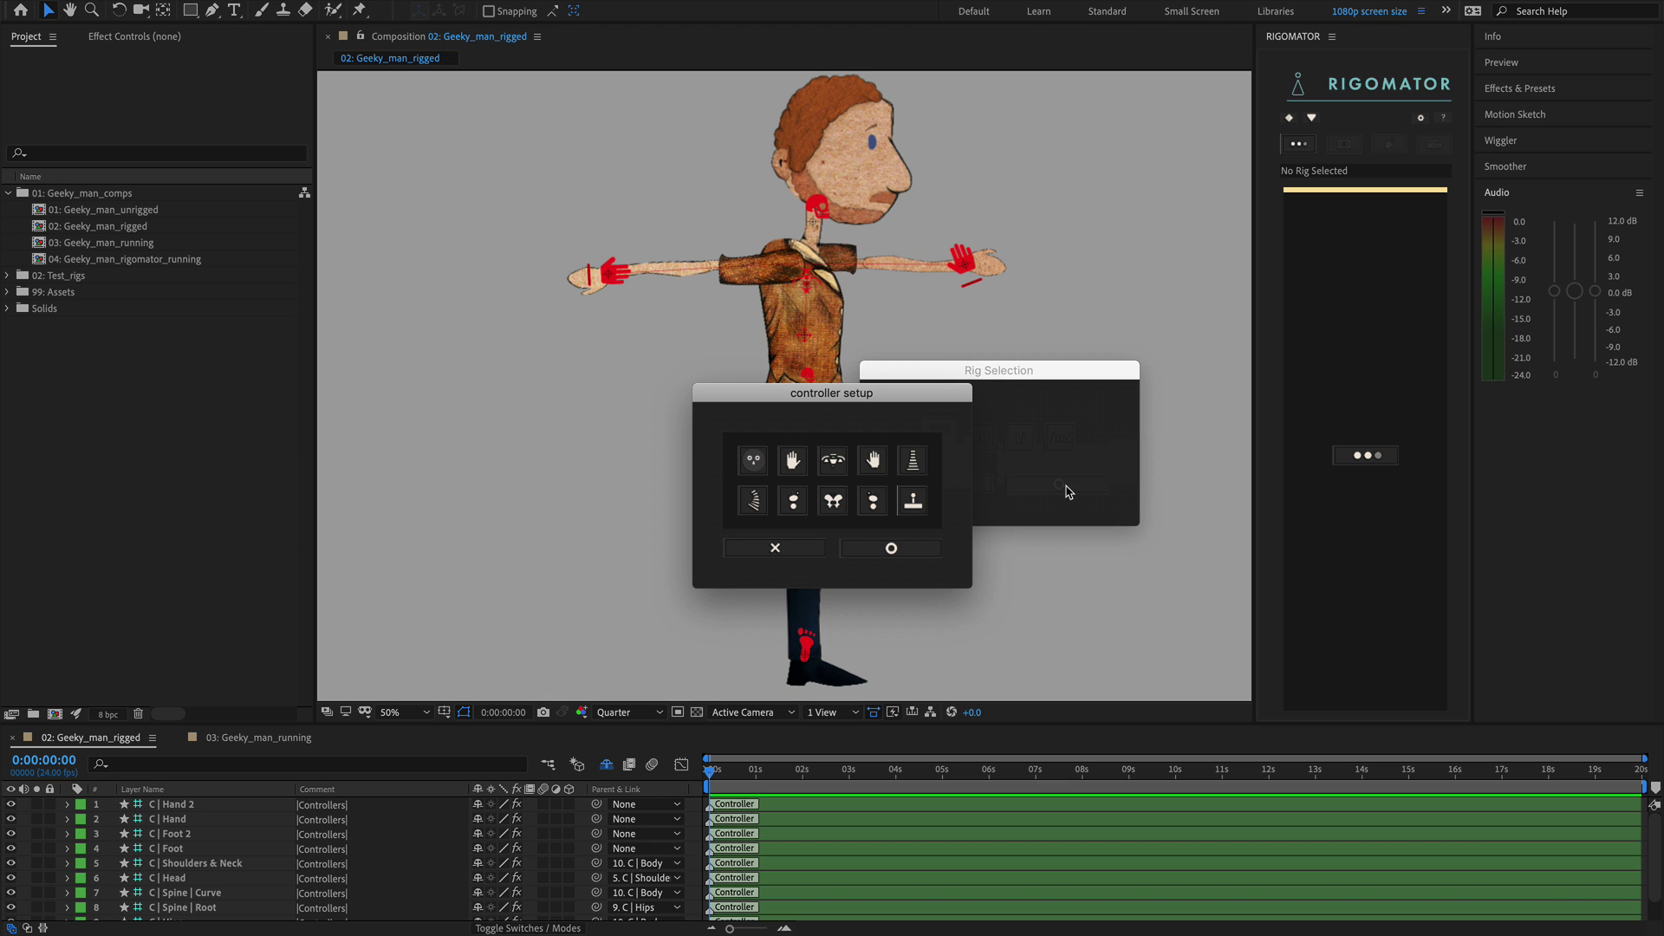
Step: Accept C | Head as the head controller, with S | Head and S | Spine Tip as its parts
left_click_drag(901, 400, 1067, 371)
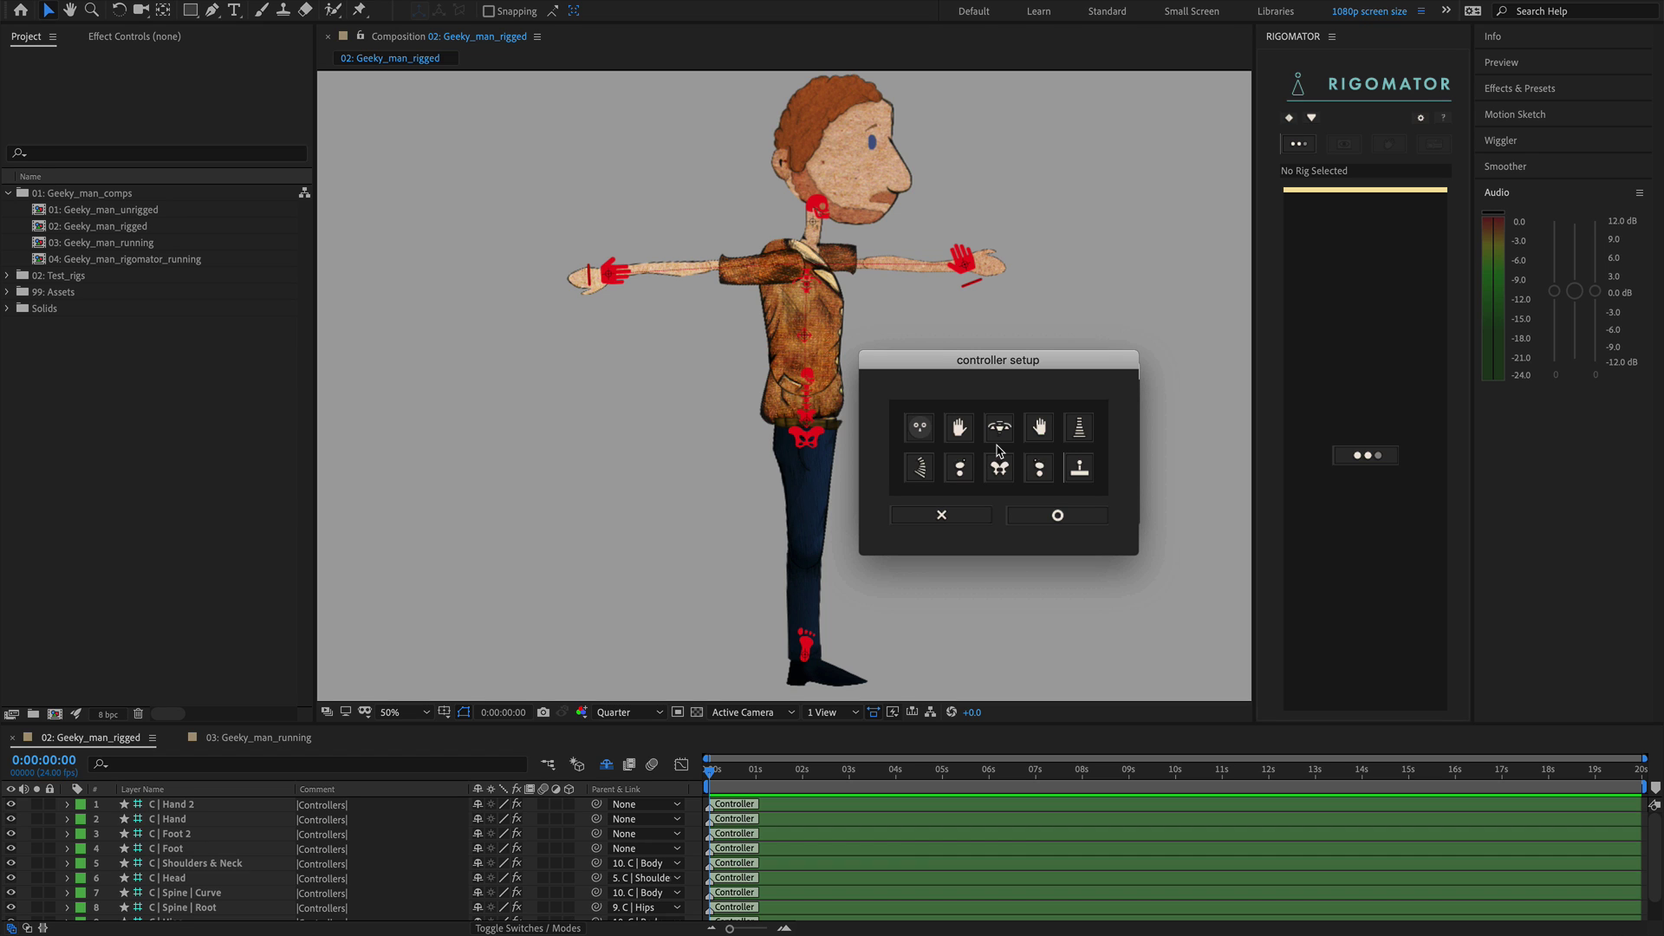
left_click(924, 431)
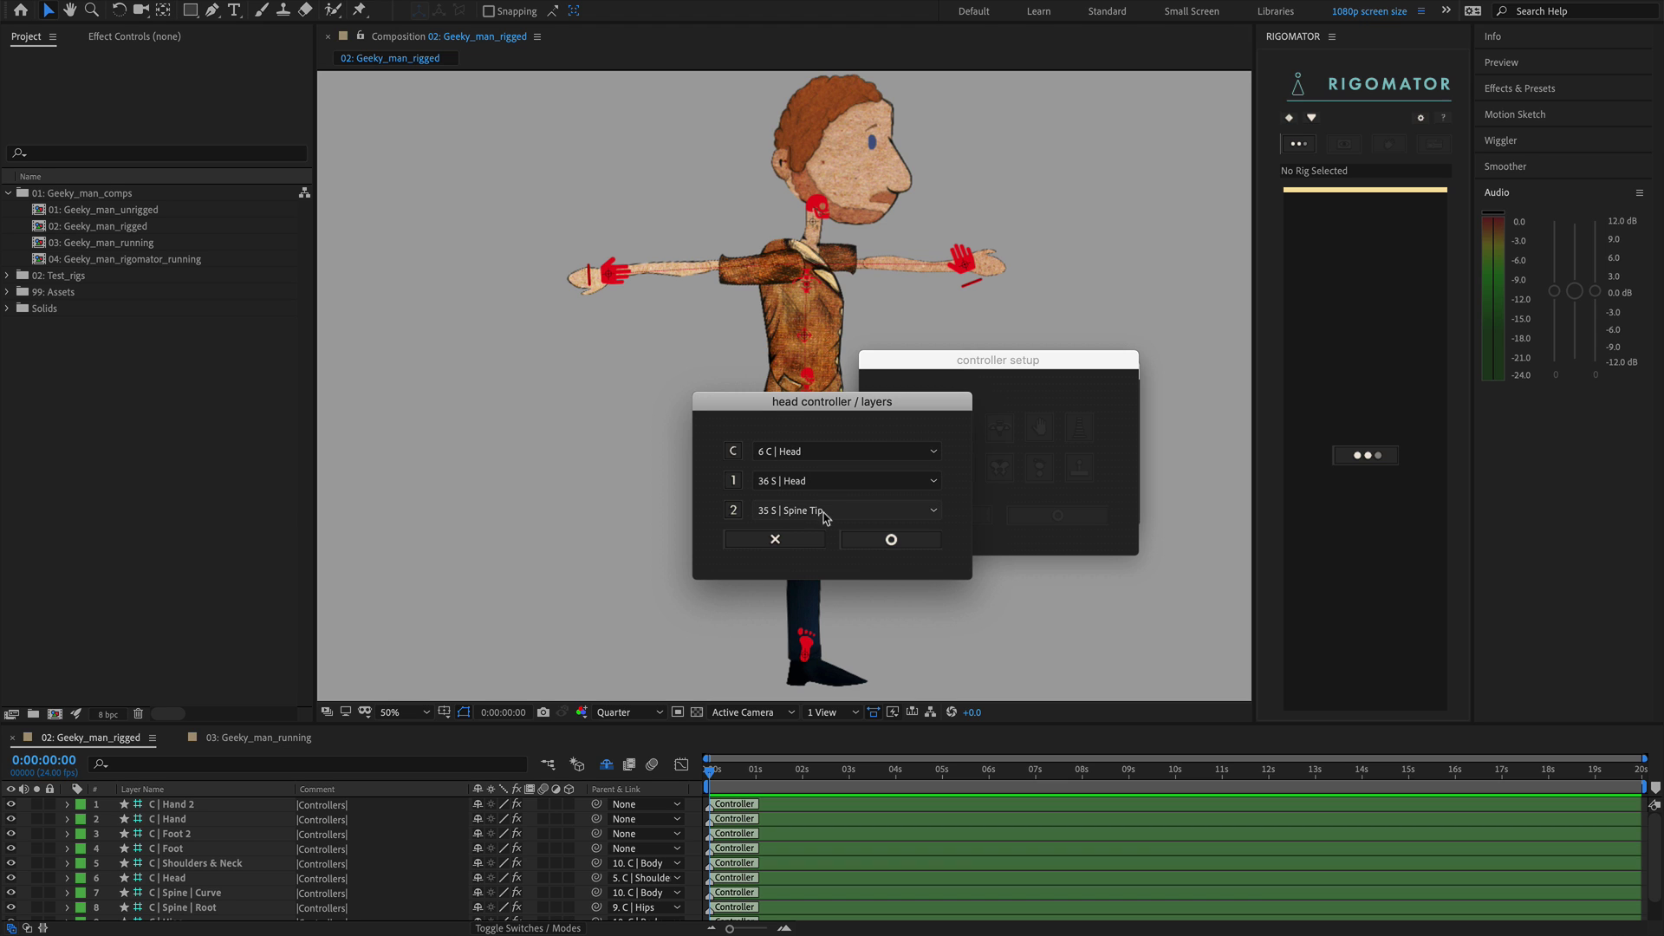
left_click(890, 544)
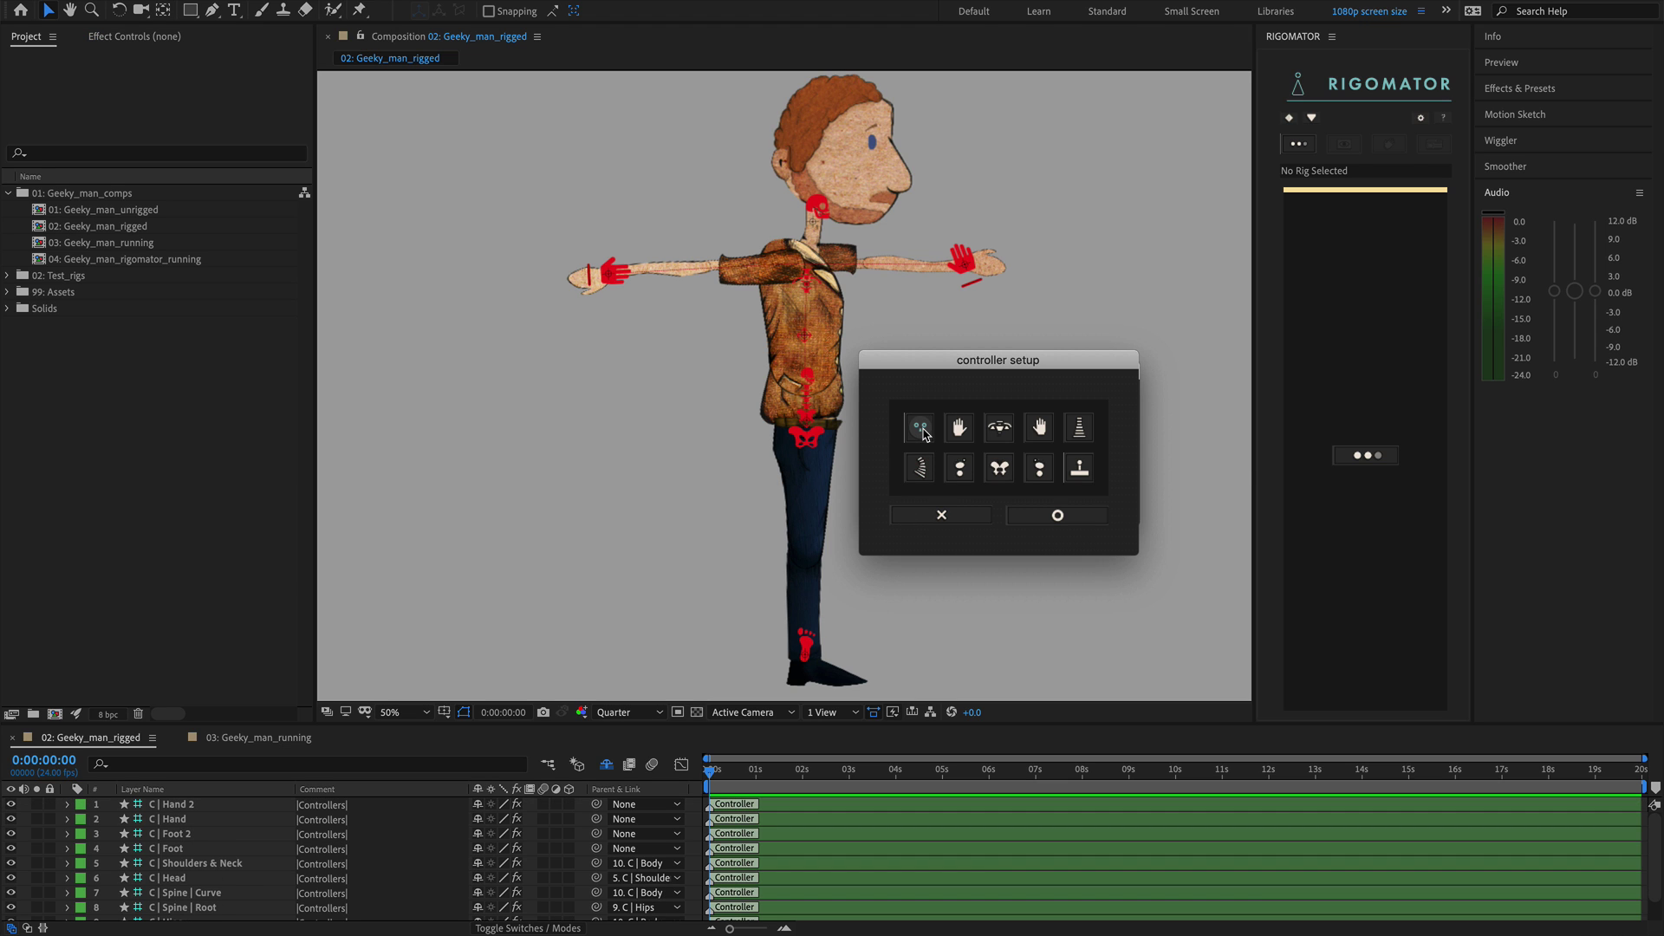
Step: Try clearing the right hand controller's layer assignments to none, and cancel the controller setup
left_click(959, 427)
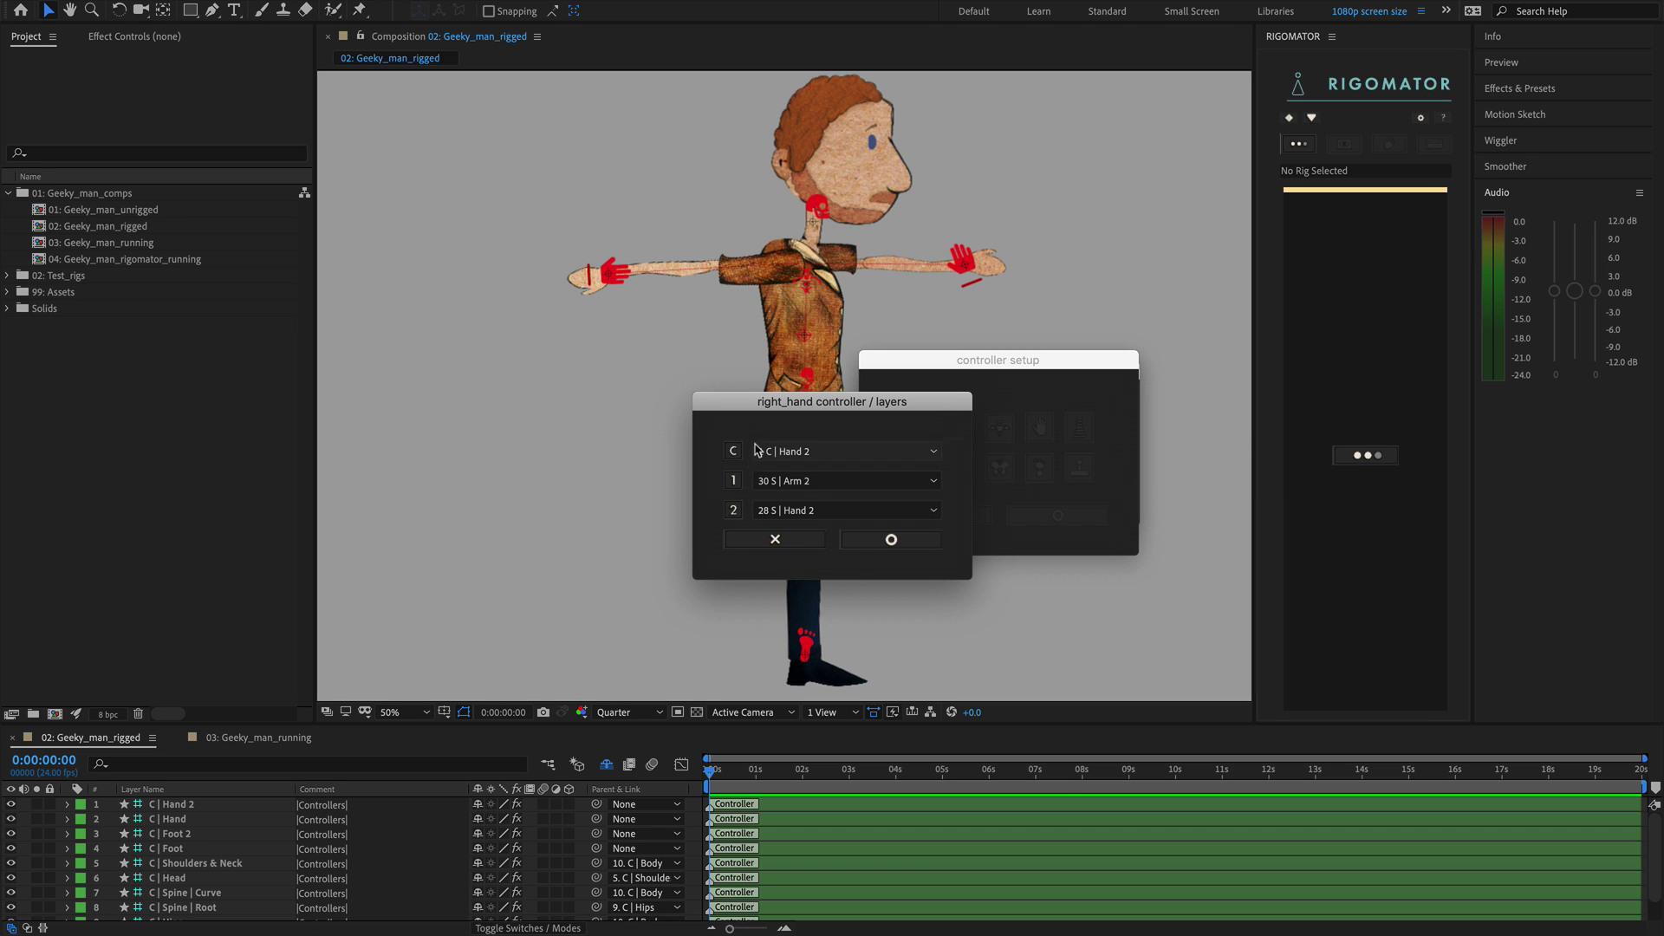
left_click(735, 483)
left_click(735, 511)
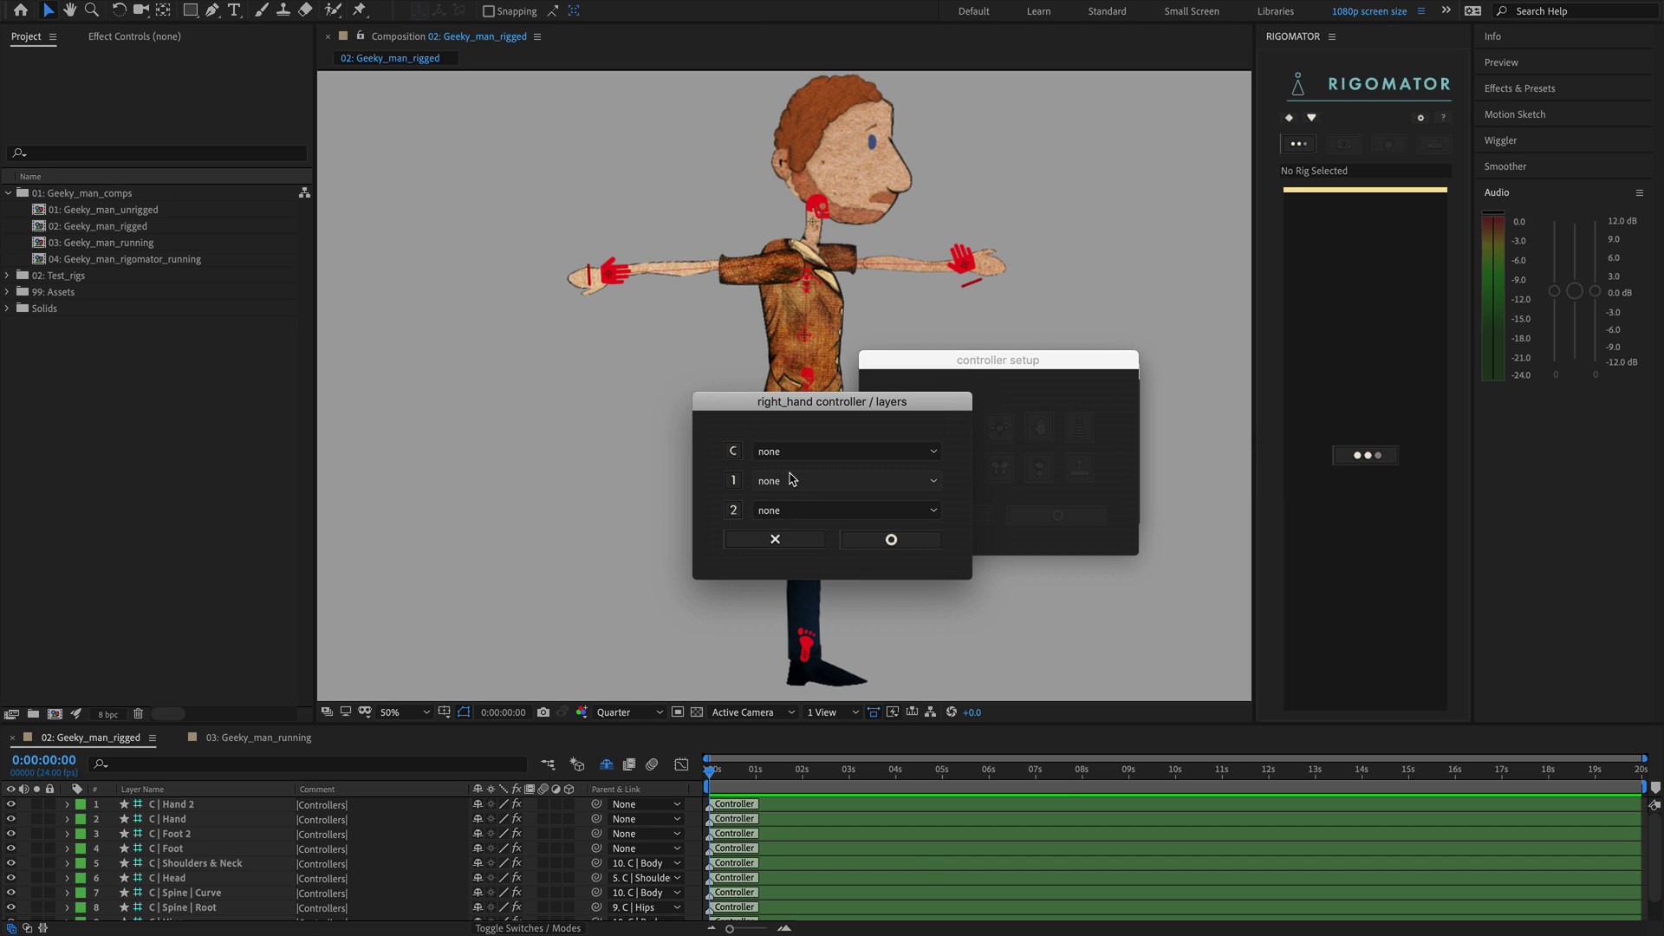
left_click(775, 540)
left_click(970, 517)
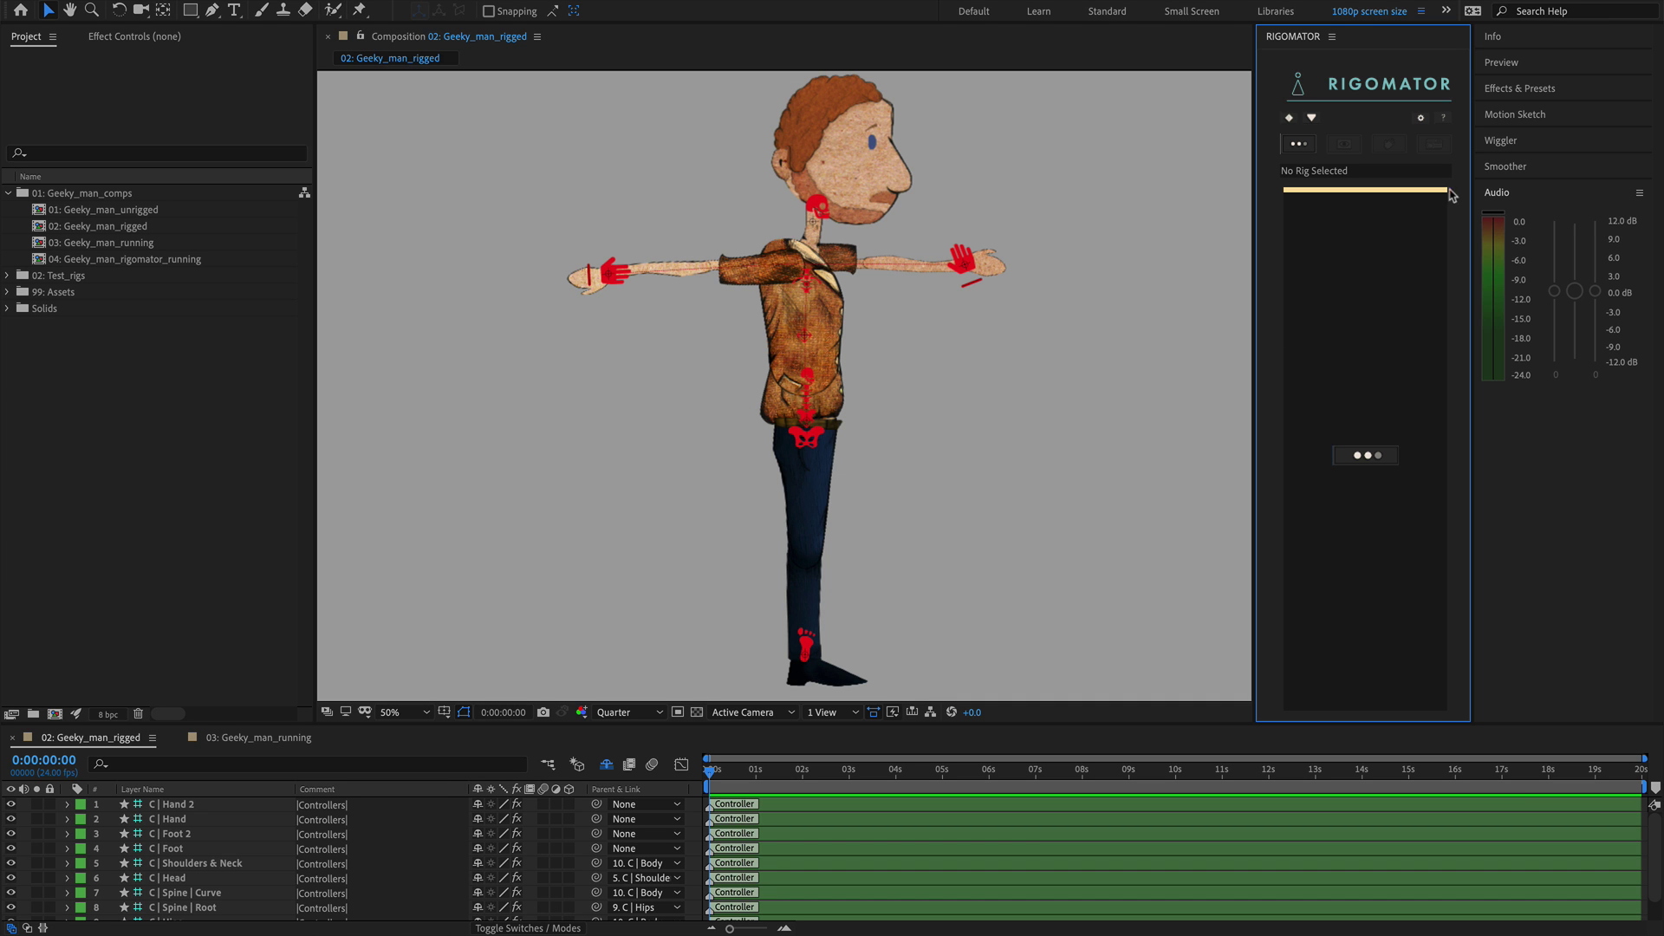
Step: Examine the Duik controller section of the Rigomator guide for each body part's controller and part layers, and close the guide
left_click(1445, 119)
scroll(784, 536, "down", 15)
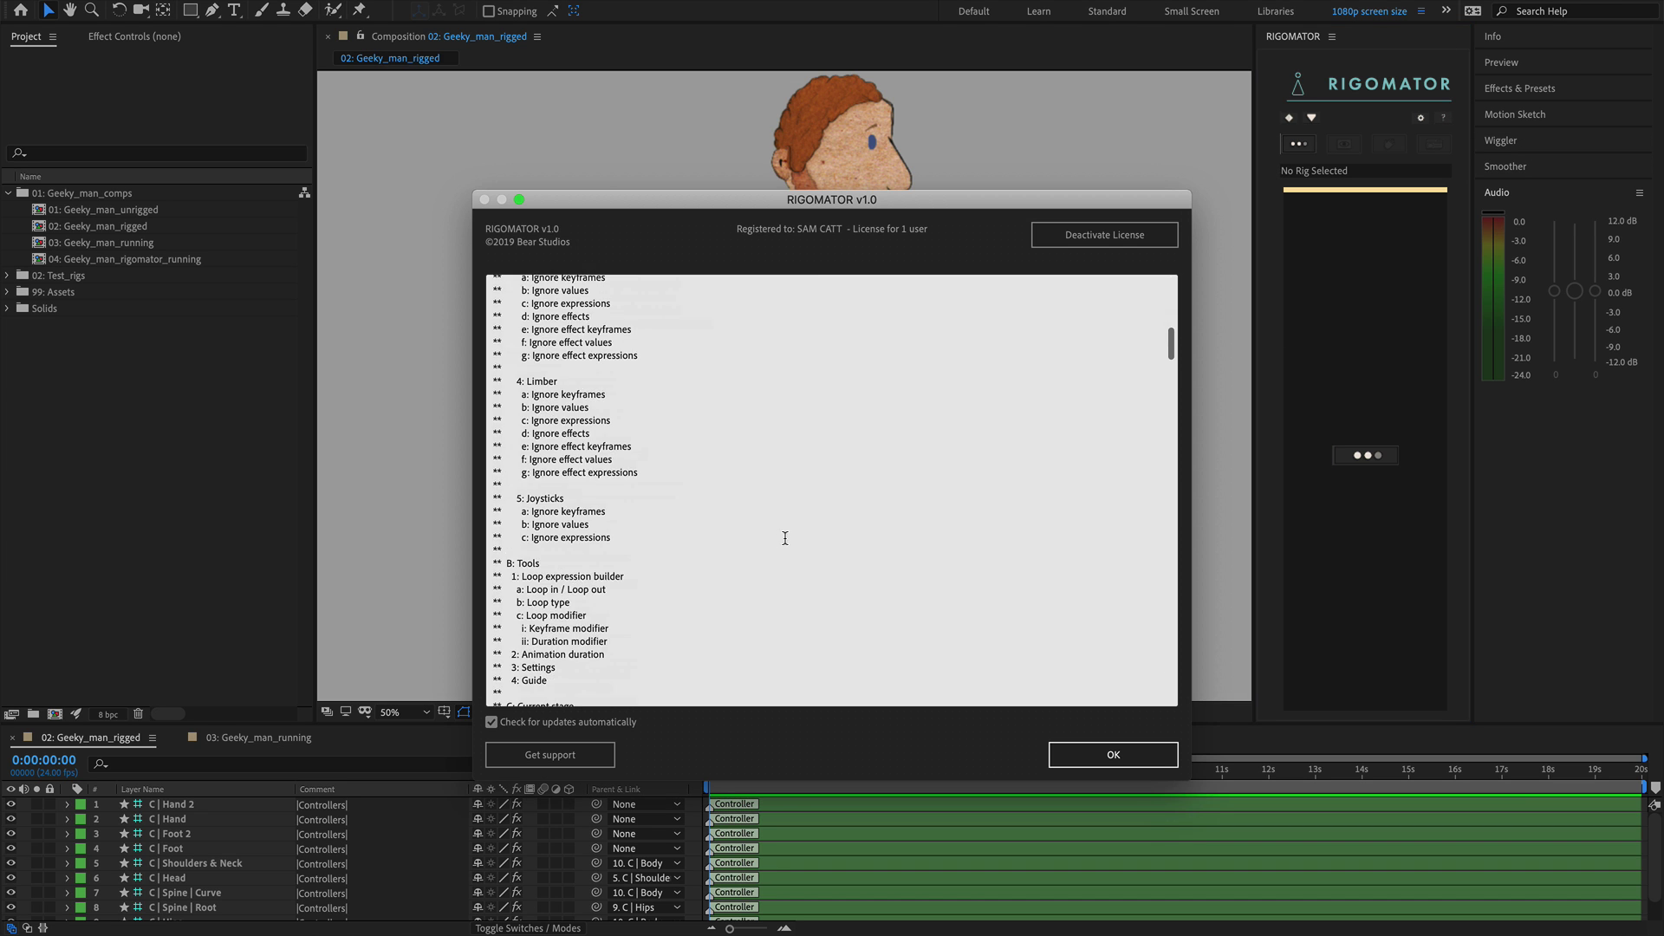
scroll(786, 538, "down", 20)
scroll(788, 538, "up", 5)
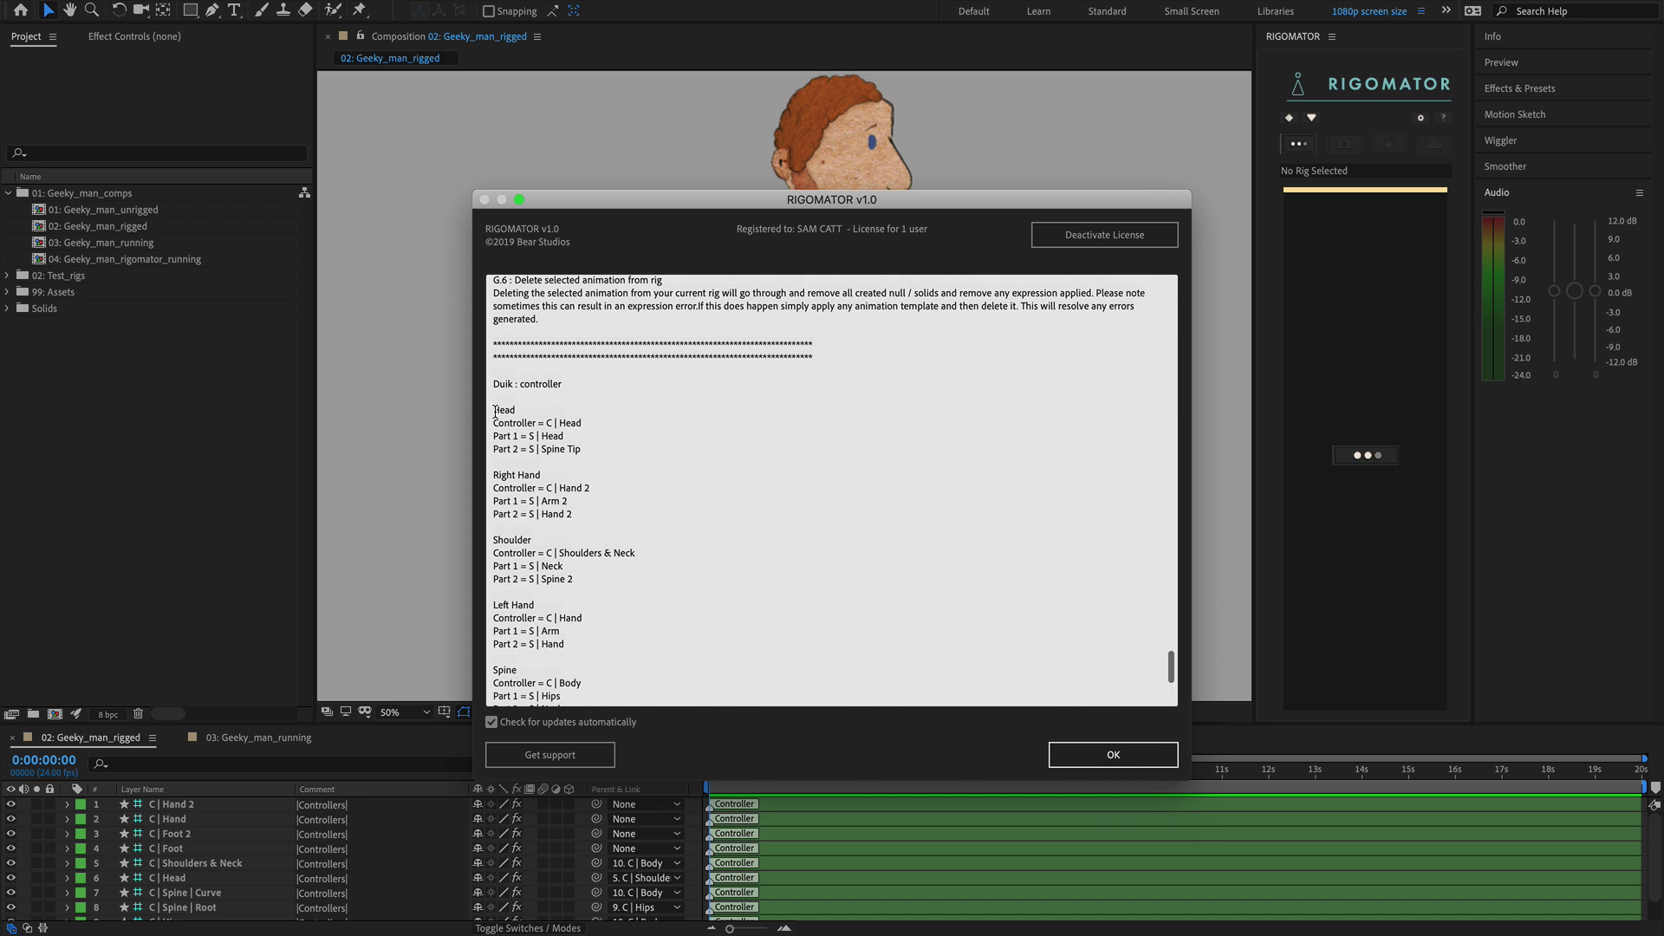
left_click_drag(492, 410, 584, 449)
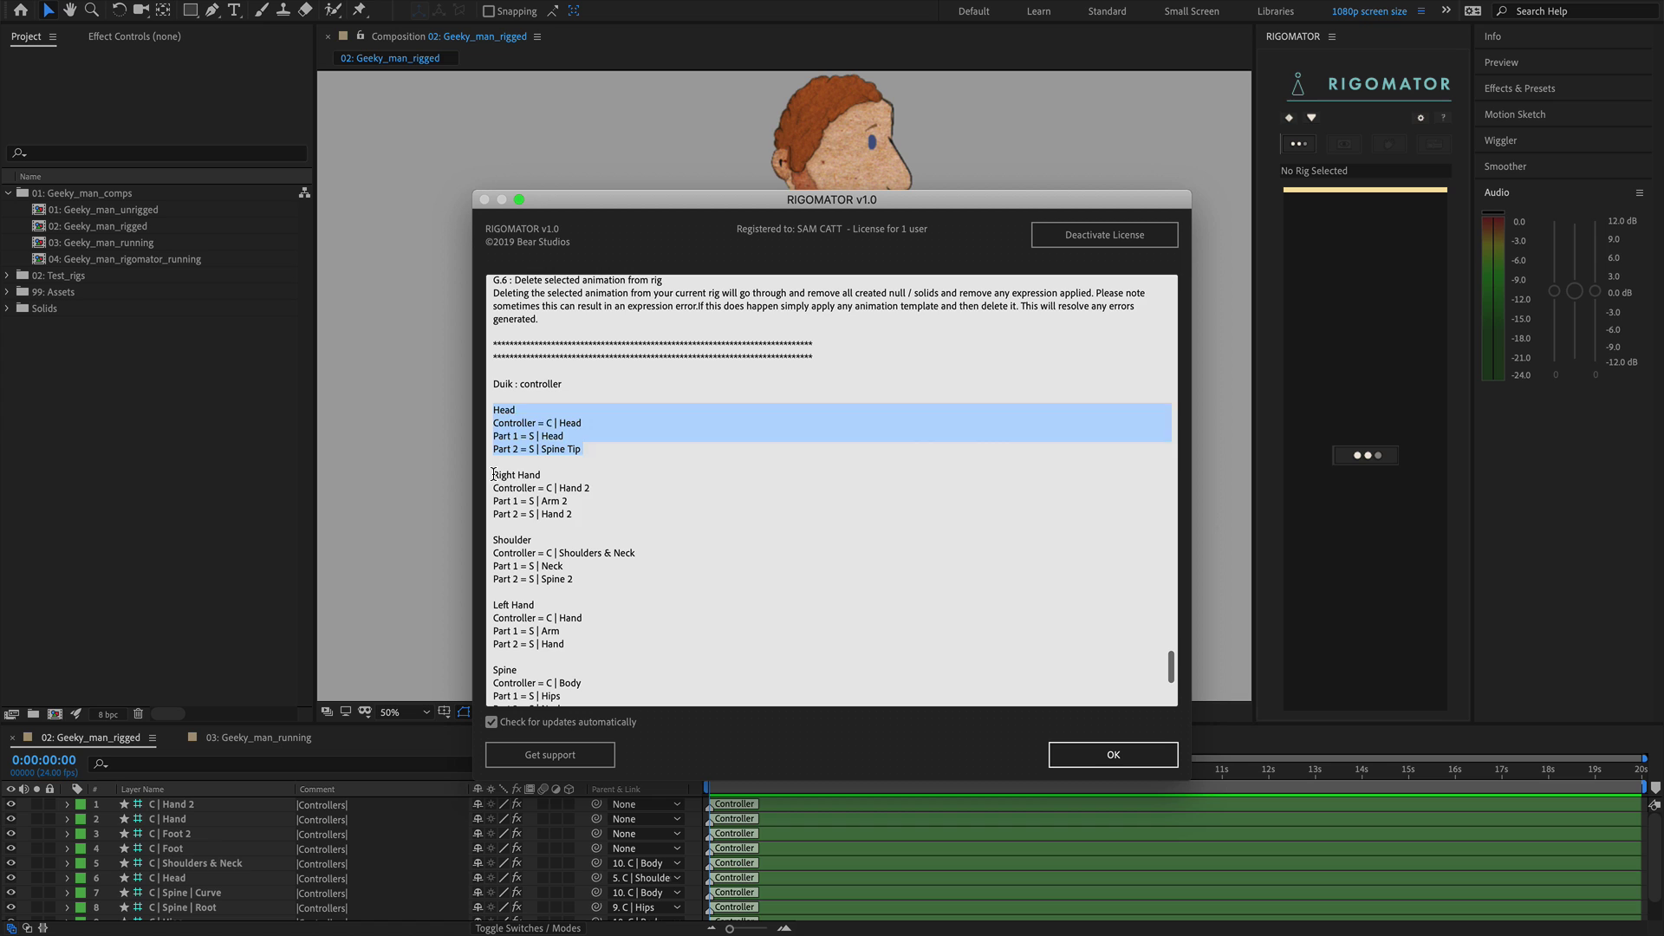
left_click_drag(492, 475, 567, 646)
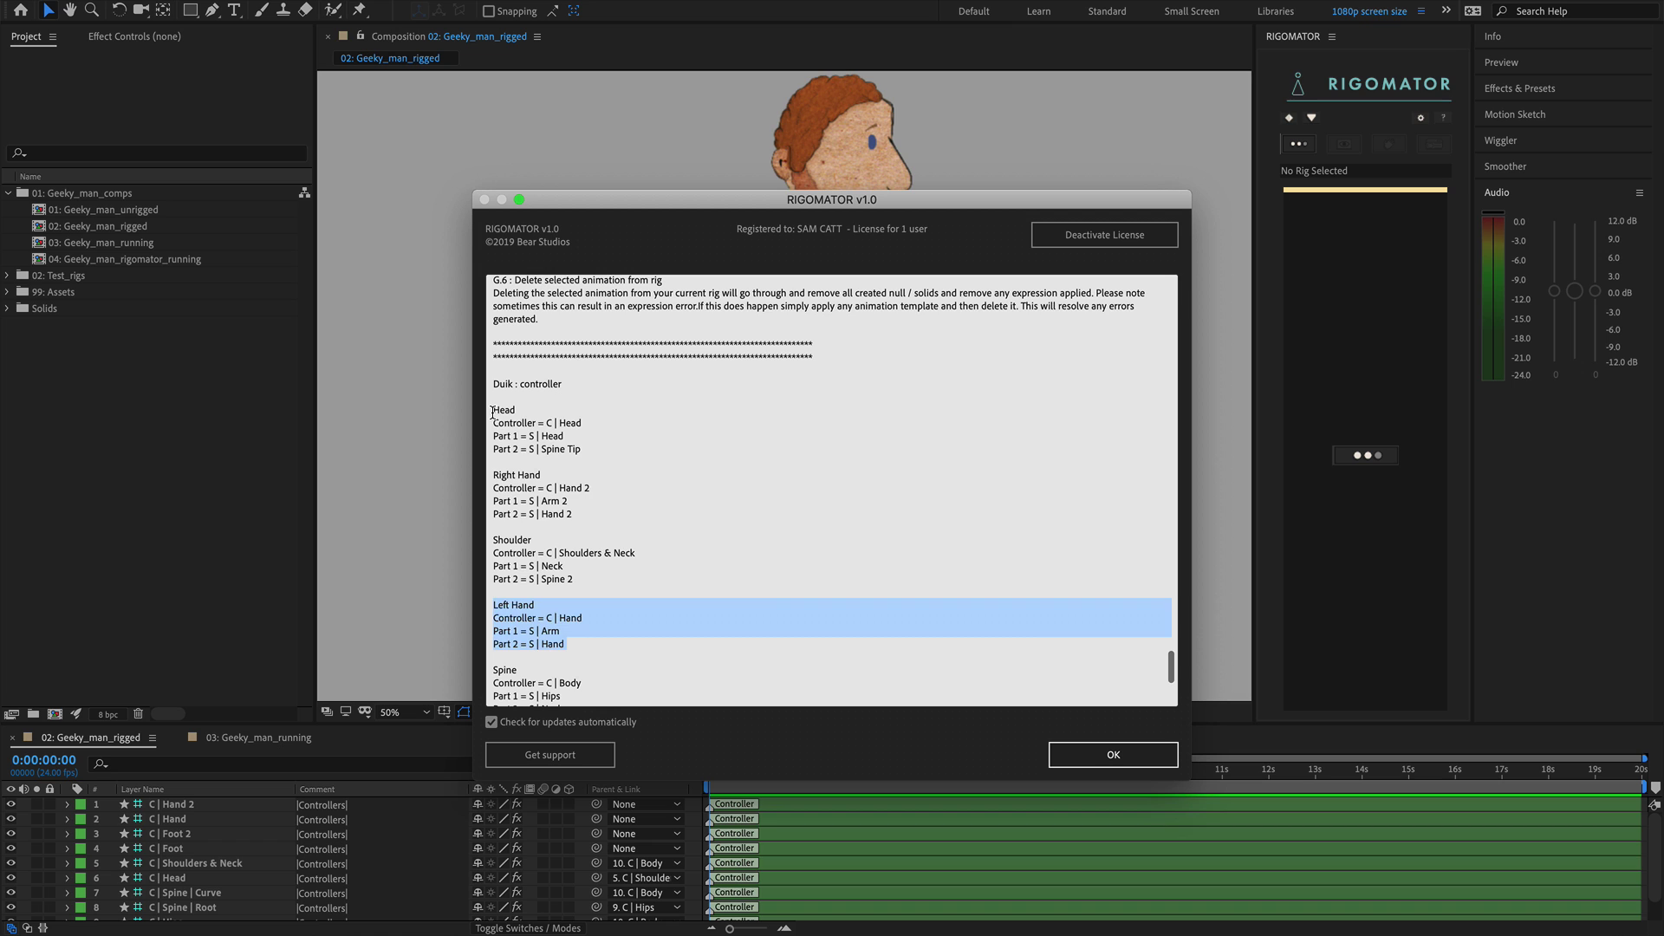
left_click_drag(493, 410, 578, 714)
mouse_move(581, 718)
left_mouse_down()
mouse_move(593, 727)
mouse_move(569, 698)
left_mouse_up()
left_click(564, 685)
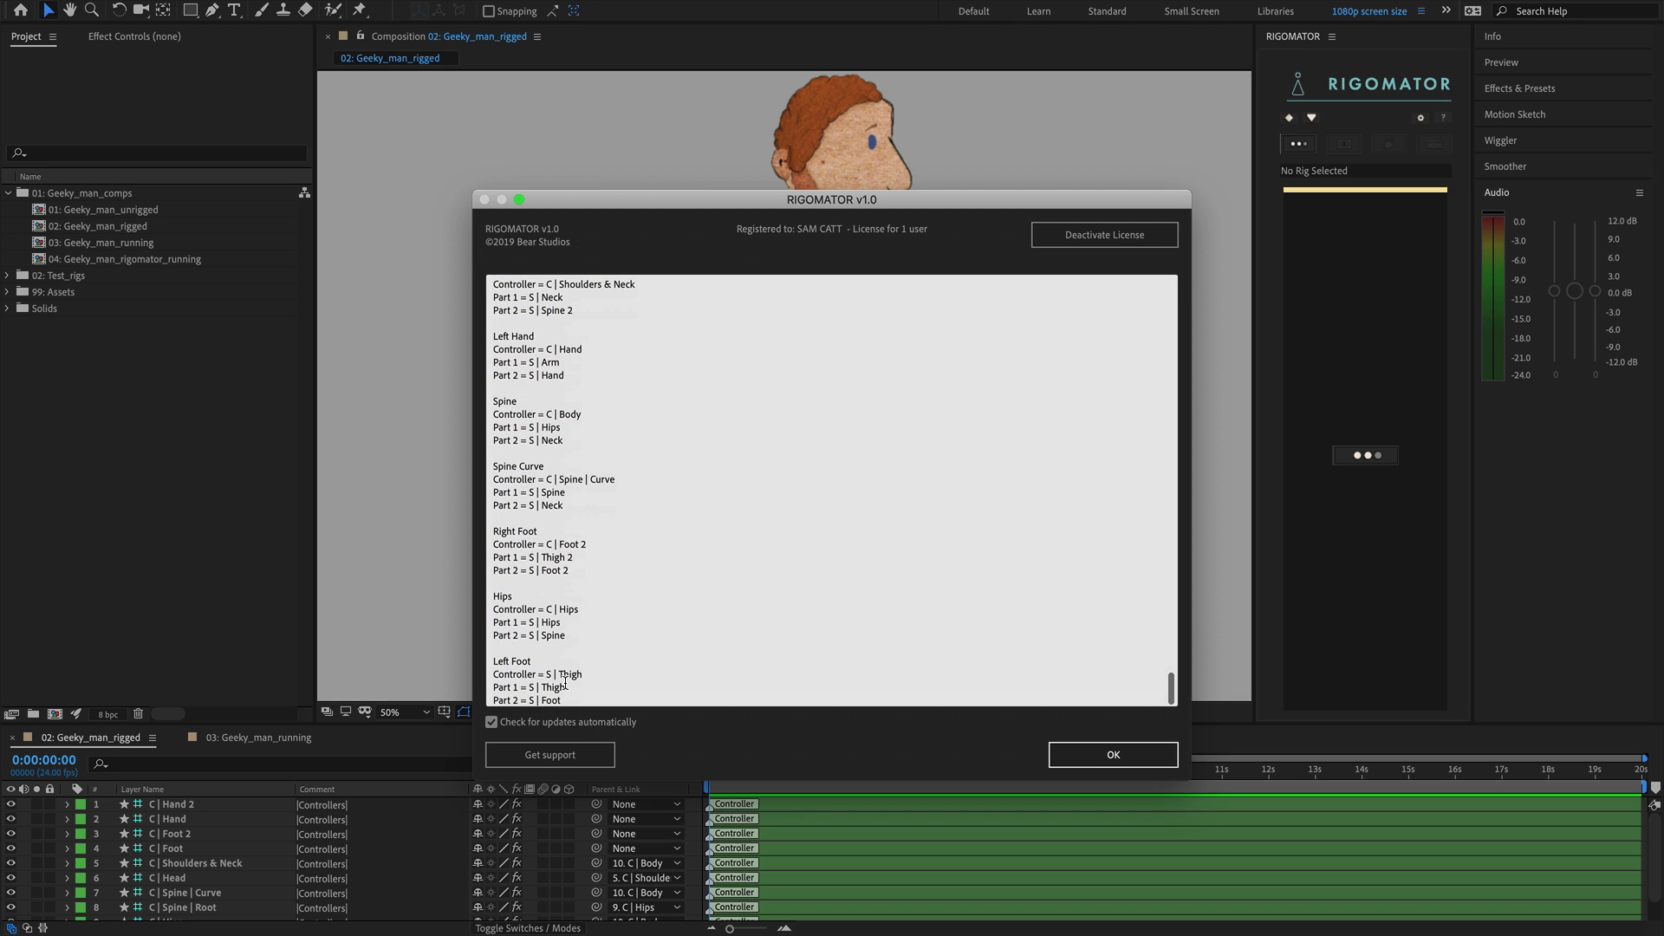
left_click(1087, 757)
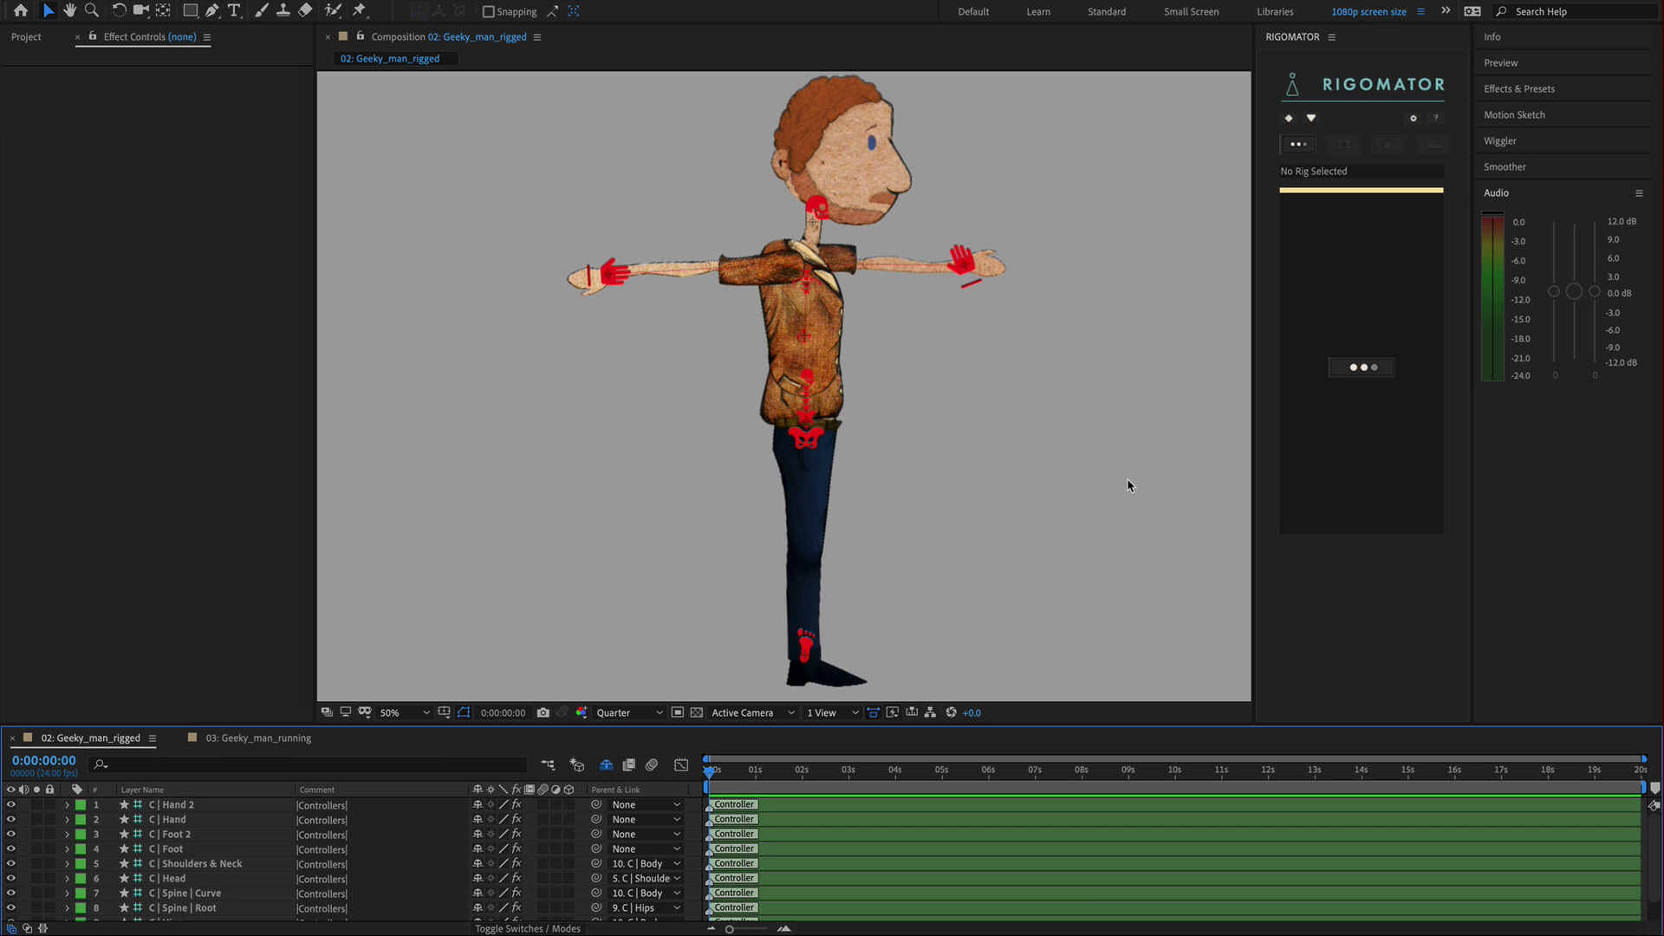
Step: Restart the Rigomator rig setup, confirm the character pose check and choose Duik as the rig type
left_click(1372, 374)
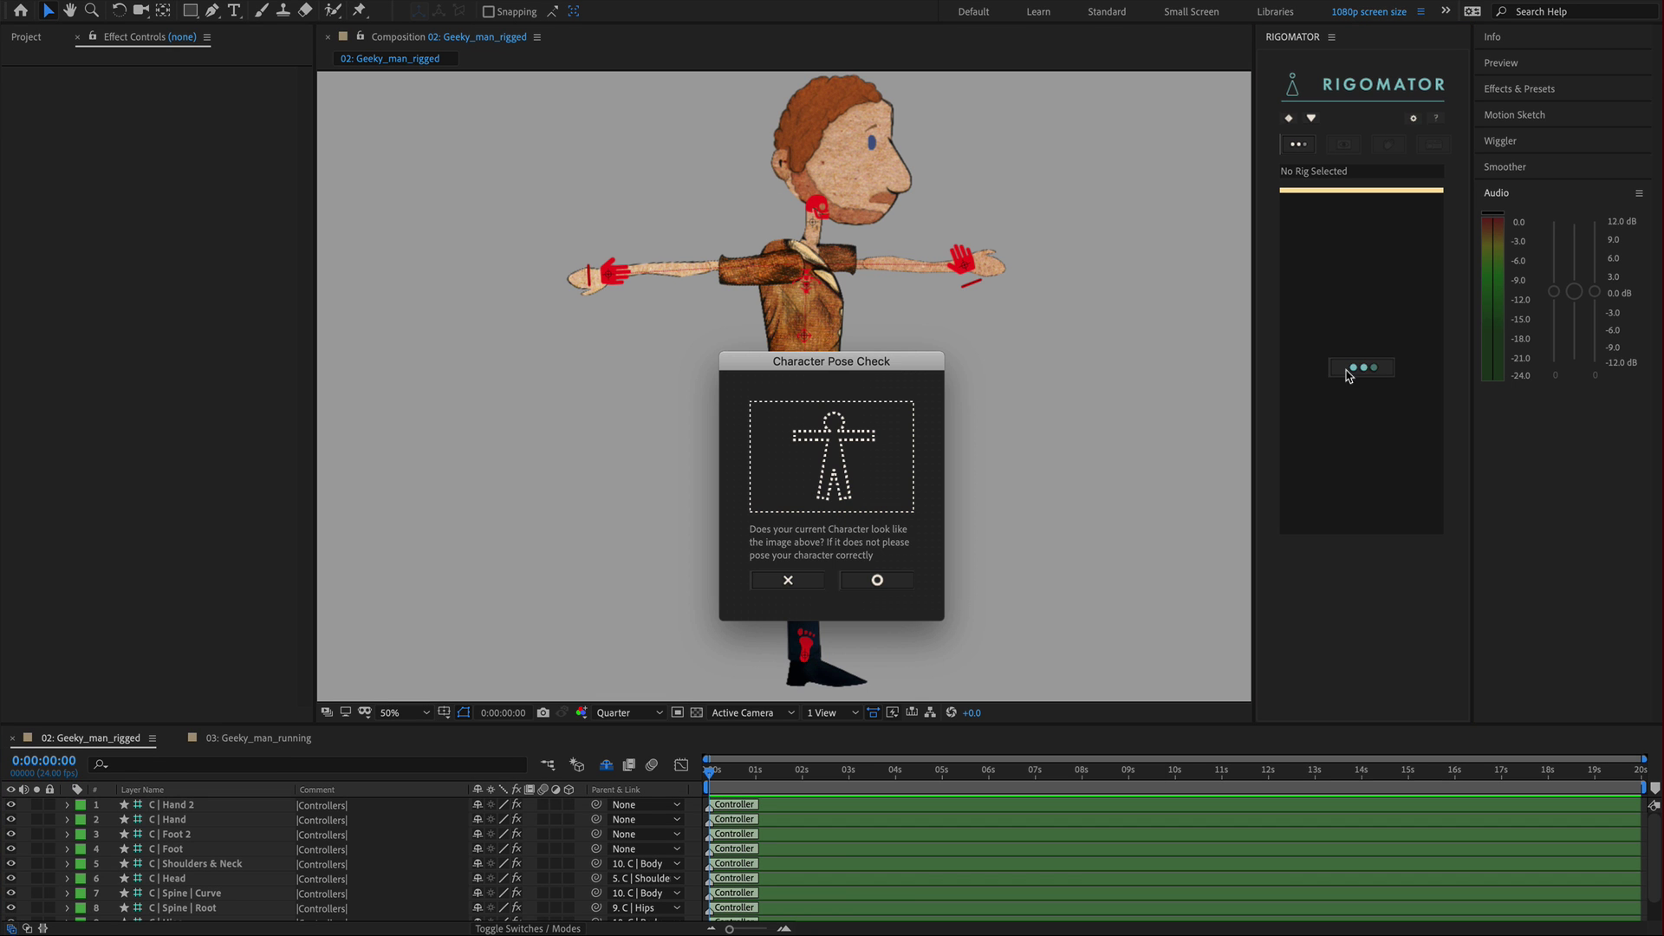
left_click_drag(1065, 351, 1235, 317)
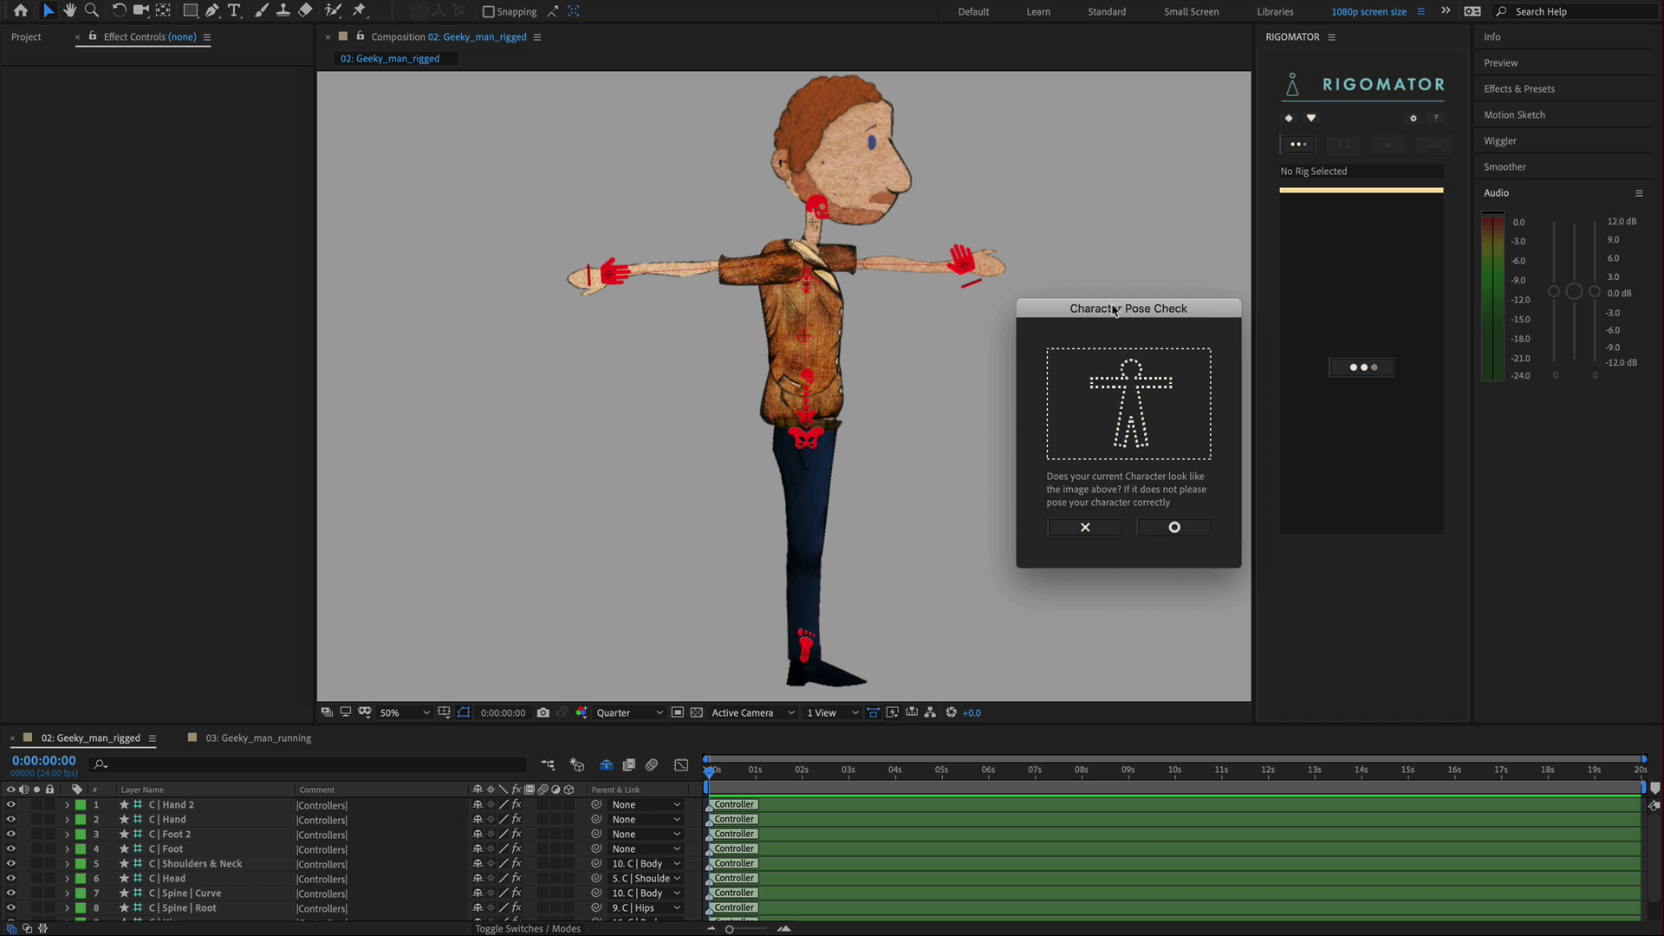
left_click(1174, 526)
left_click_drag(893, 413, 1209, 363)
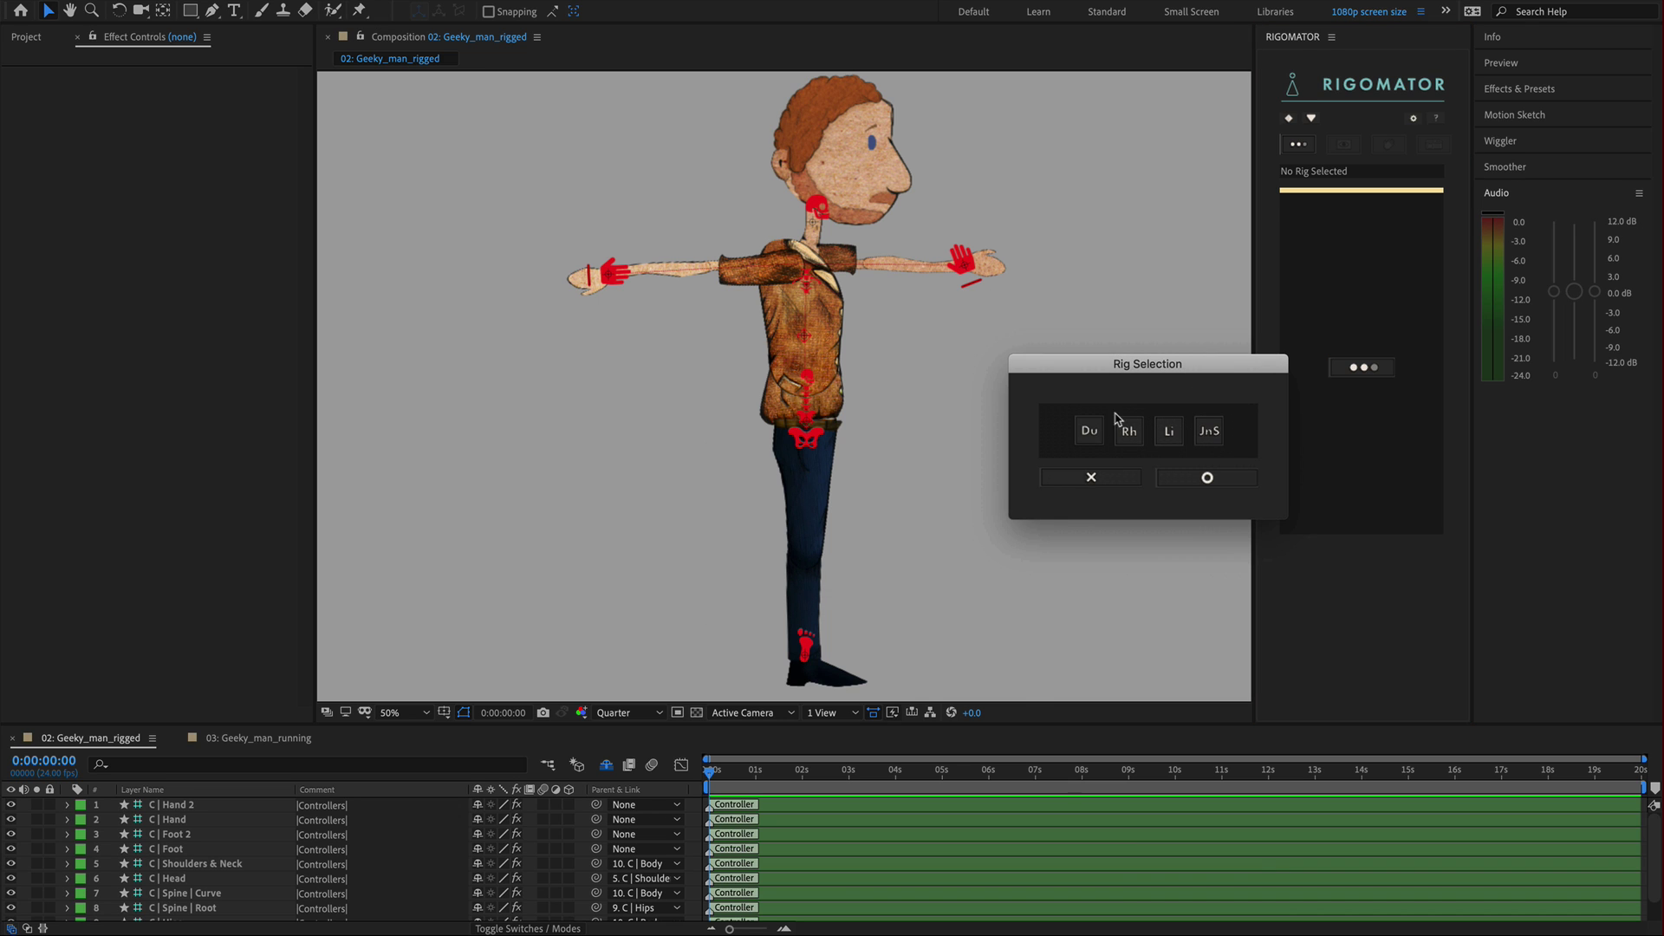
left_click(1088, 431)
left_click(1217, 480)
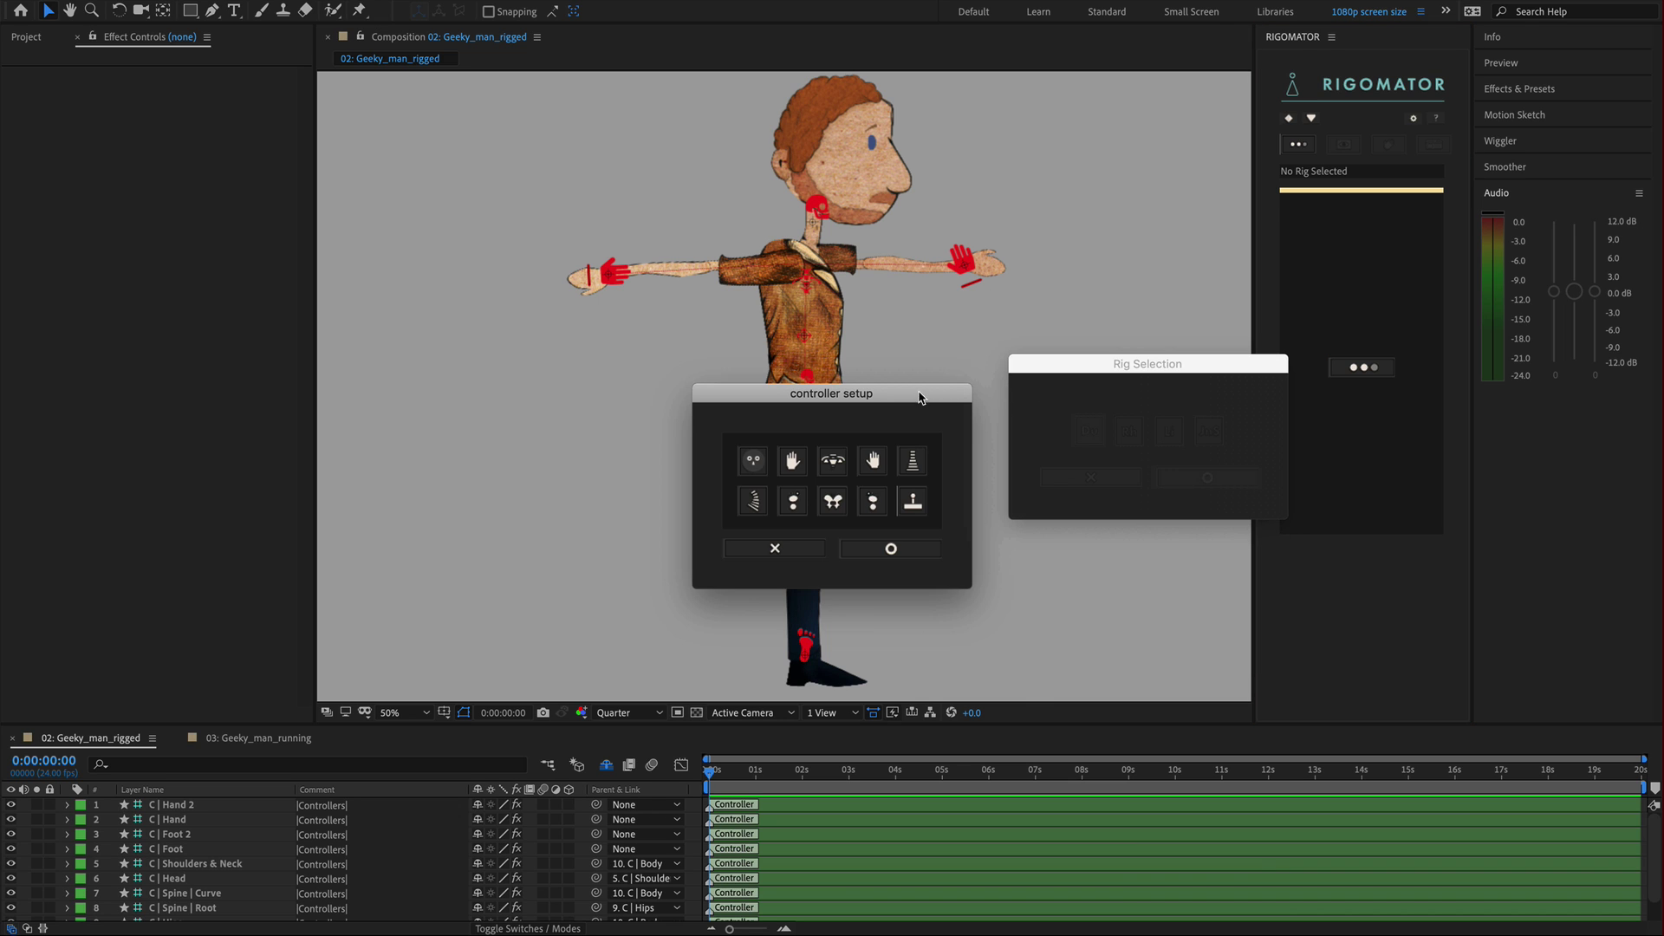
Step: Accept the suggested head controller layers, and C | Hand 2 with S | Arm 2 and S | Hand 2 for the right hand
left_click_drag(920, 397, 1244, 353)
left_click(1082, 419)
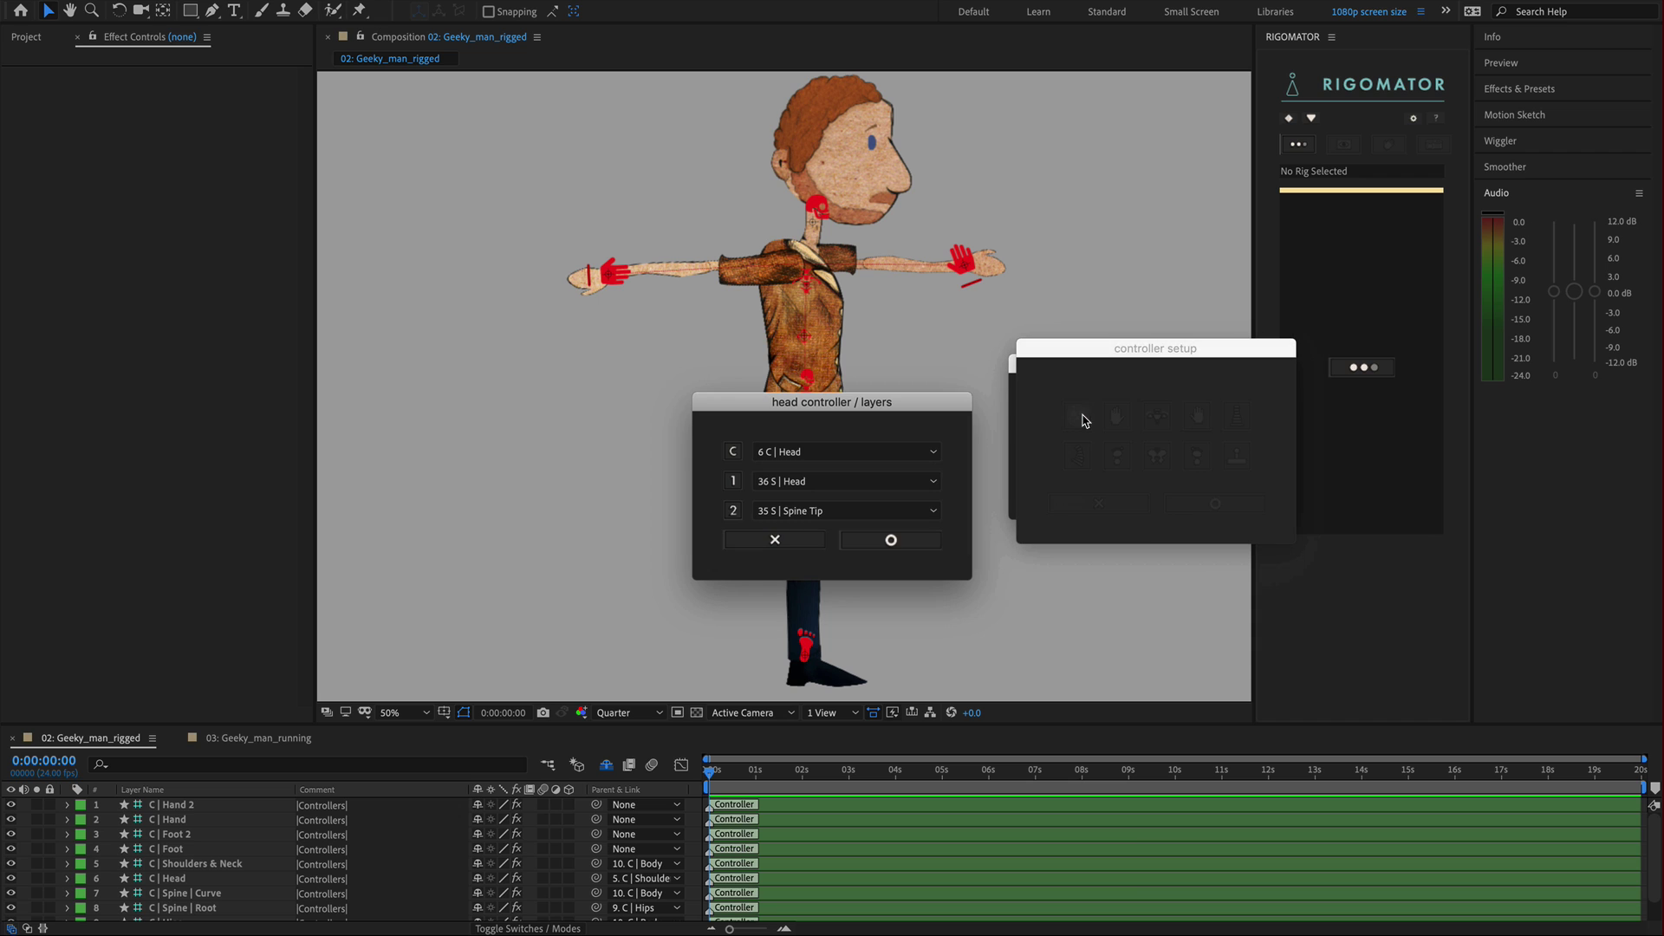
left_click(893, 542)
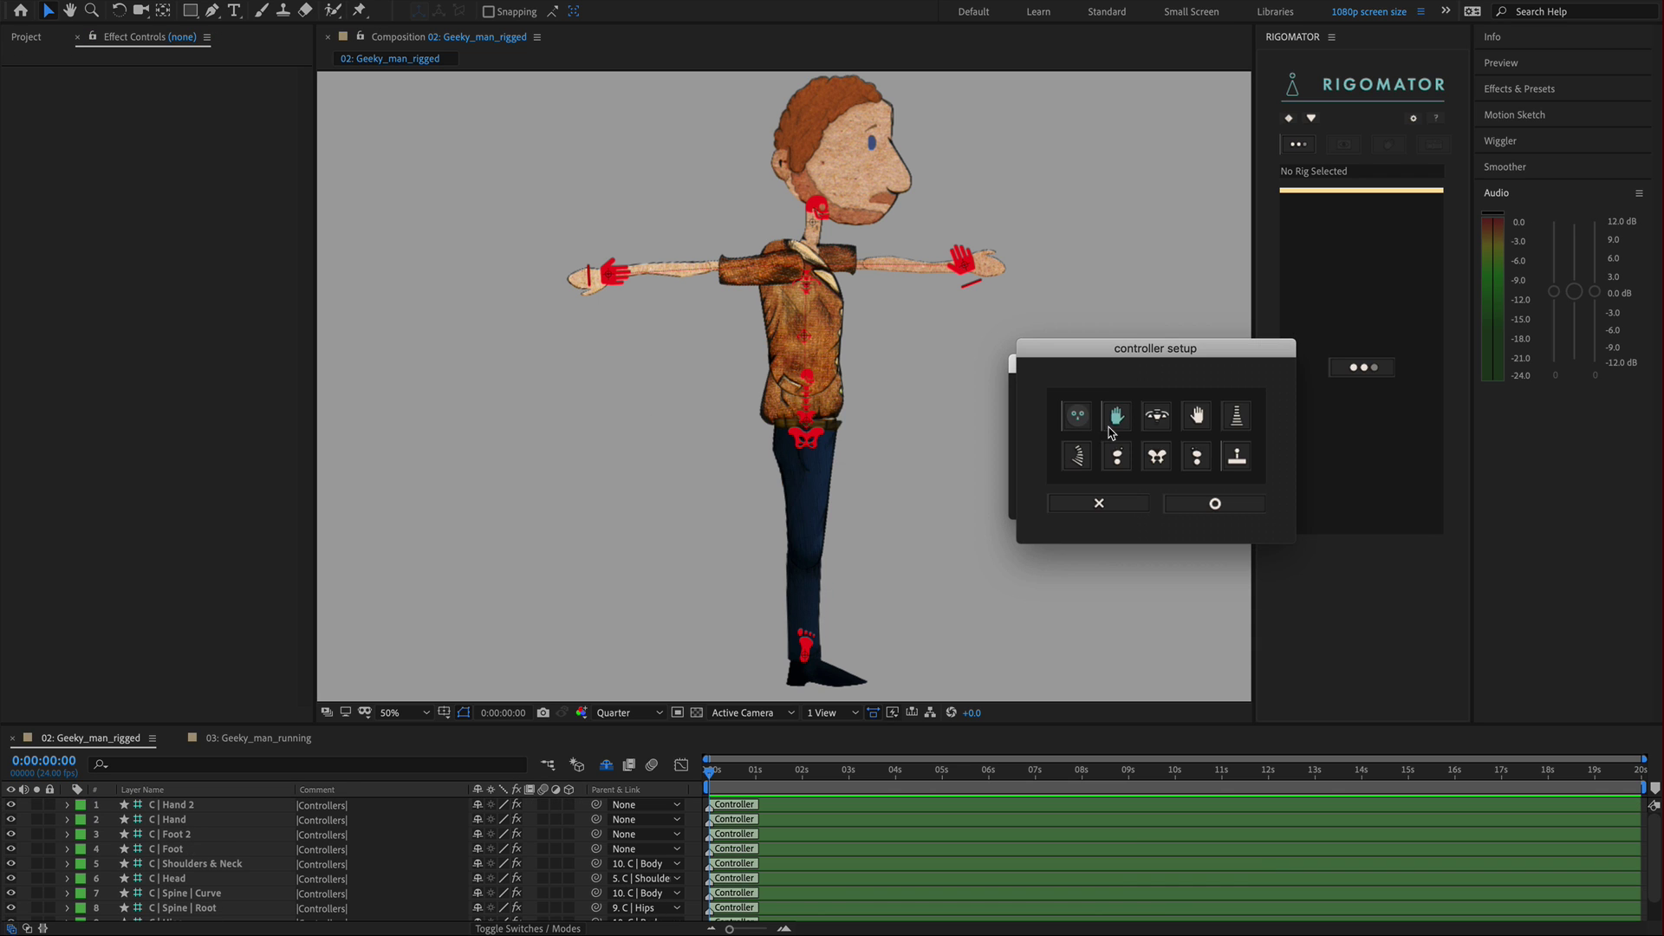
left_click(1118, 418)
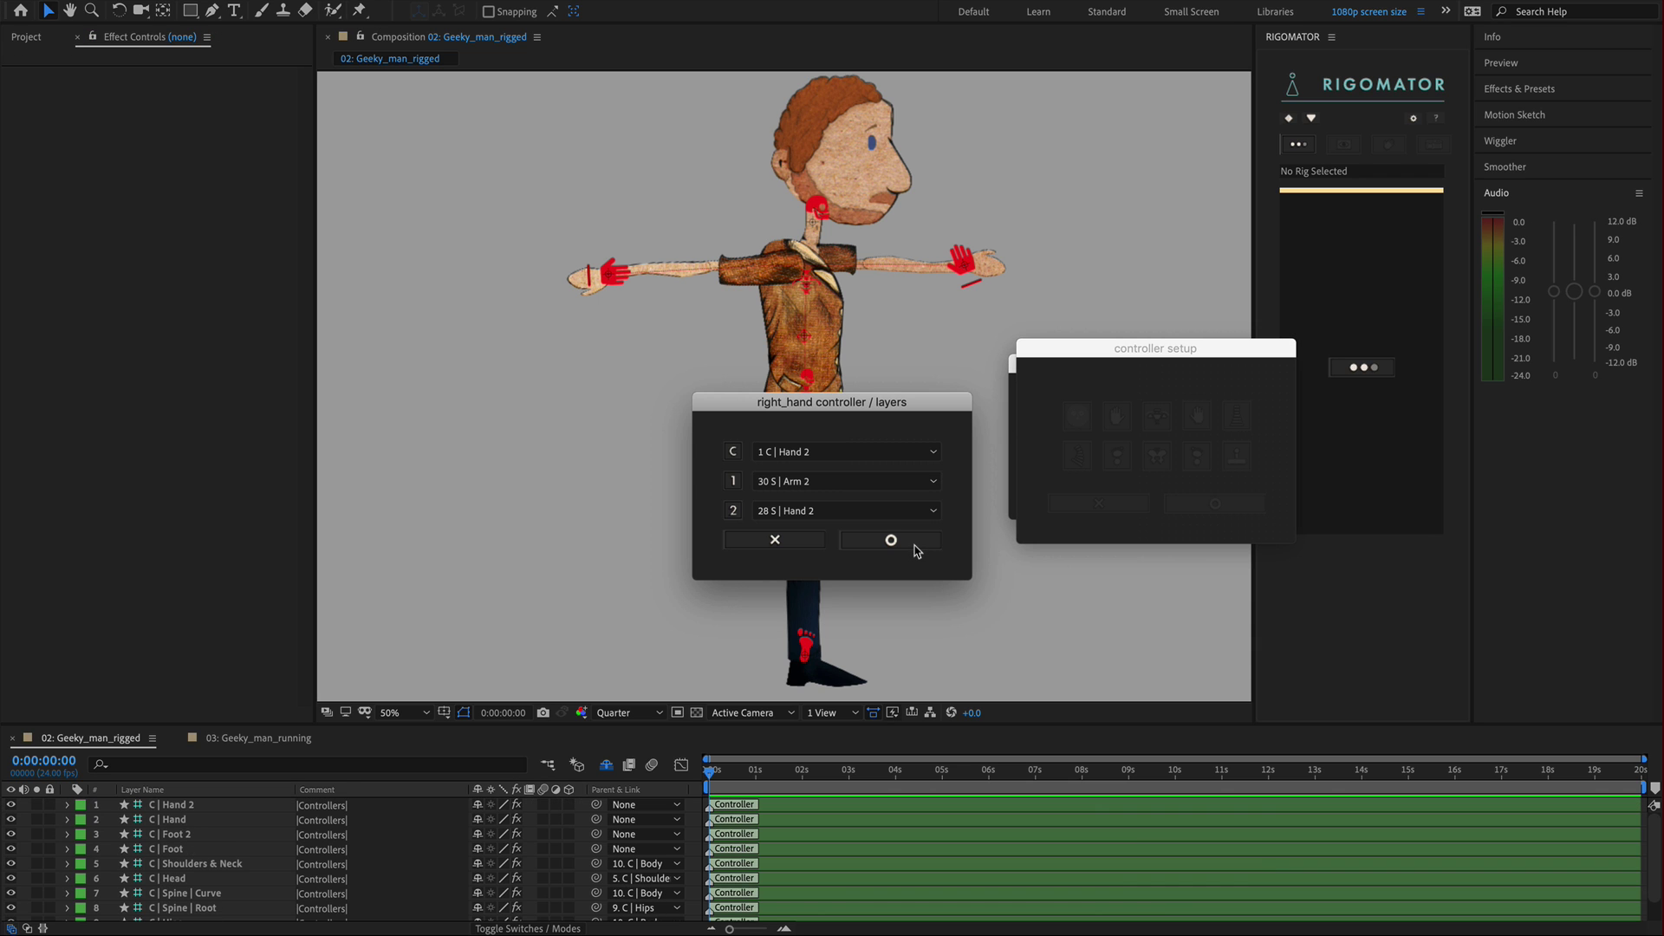
left_click(915, 544)
Step: Accept C | Shoulders & Neck with S | Neck and S | Spine 2 for the shoulder, and the suggested left hand and spine layers
left_click(1158, 419)
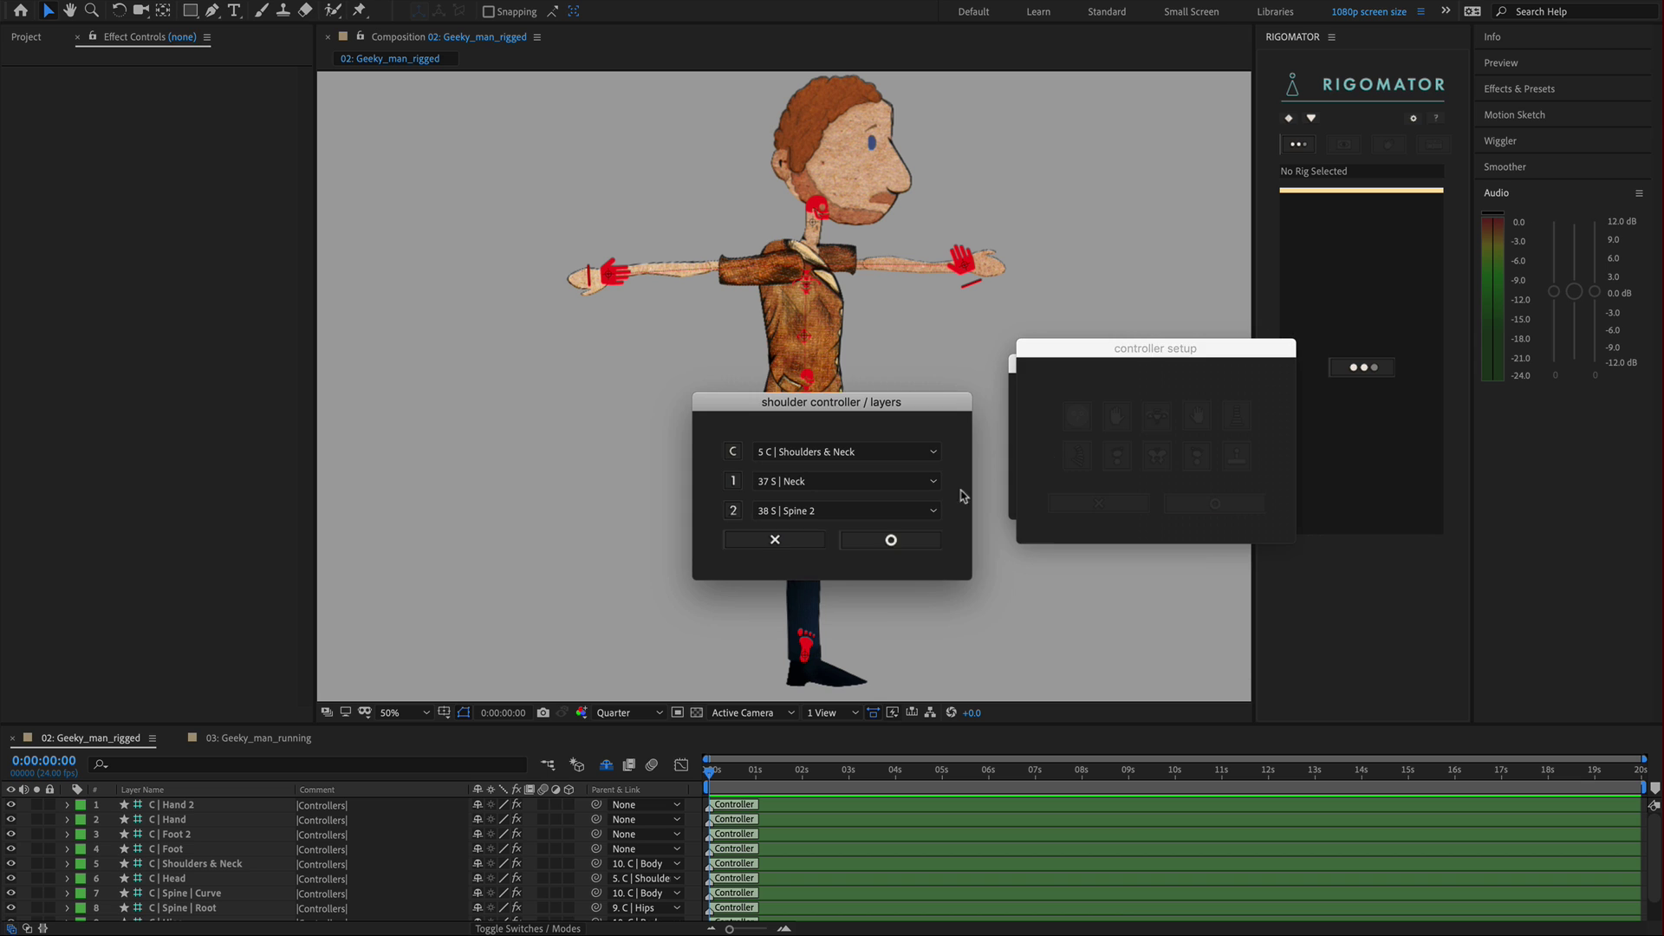
left_click(921, 539)
left_click(1192, 420)
left_click(907, 542)
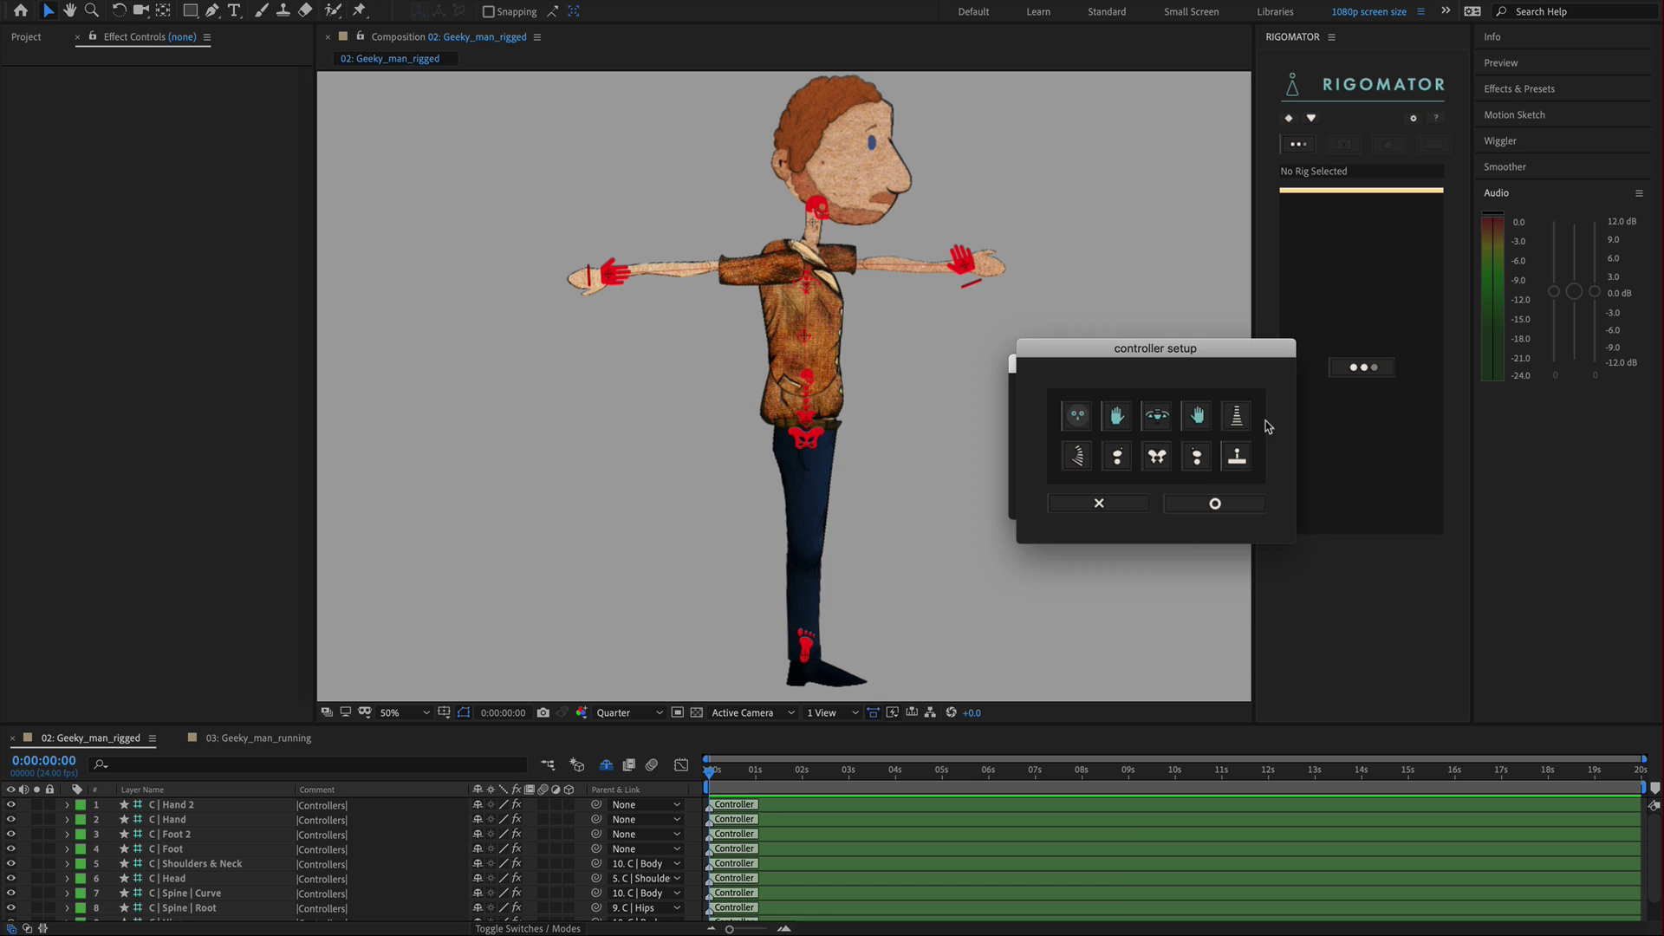
left_click(1237, 418)
left_click(901, 542)
Step: Accept C | Spine | Curve, S | Spine, S | Neck for the spine curve and C | Foot 2, S | Thigh 2, S | Foot 2 for the right foot
left_click(1078, 456)
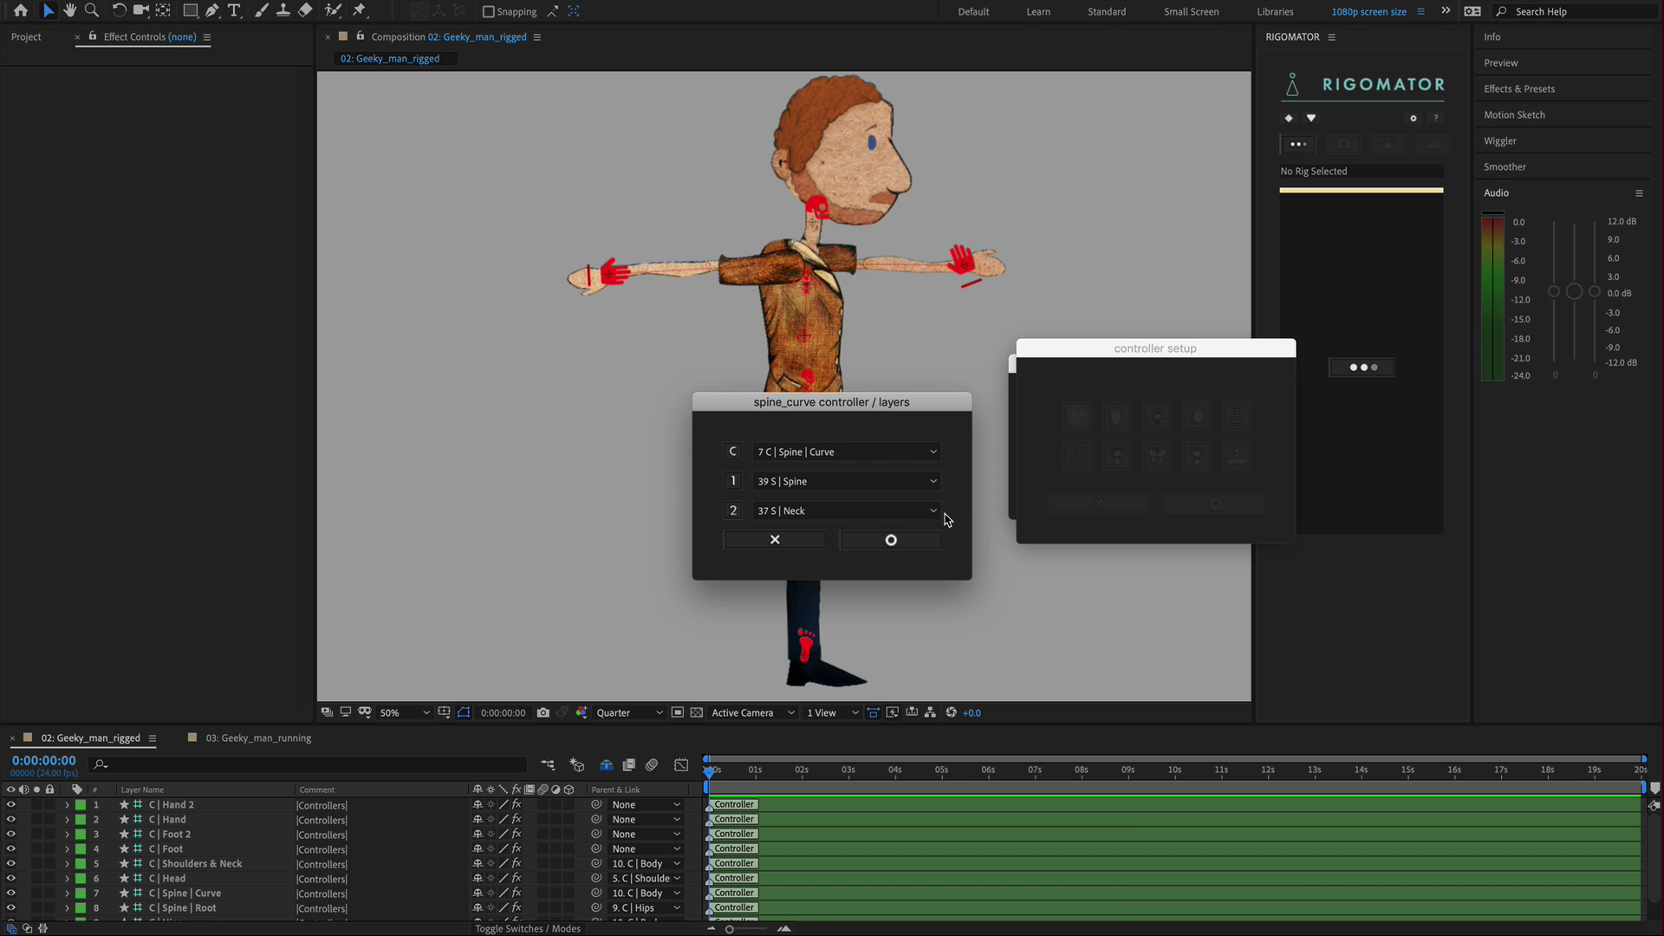
left_click(931, 550)
left_click(1117, 455)
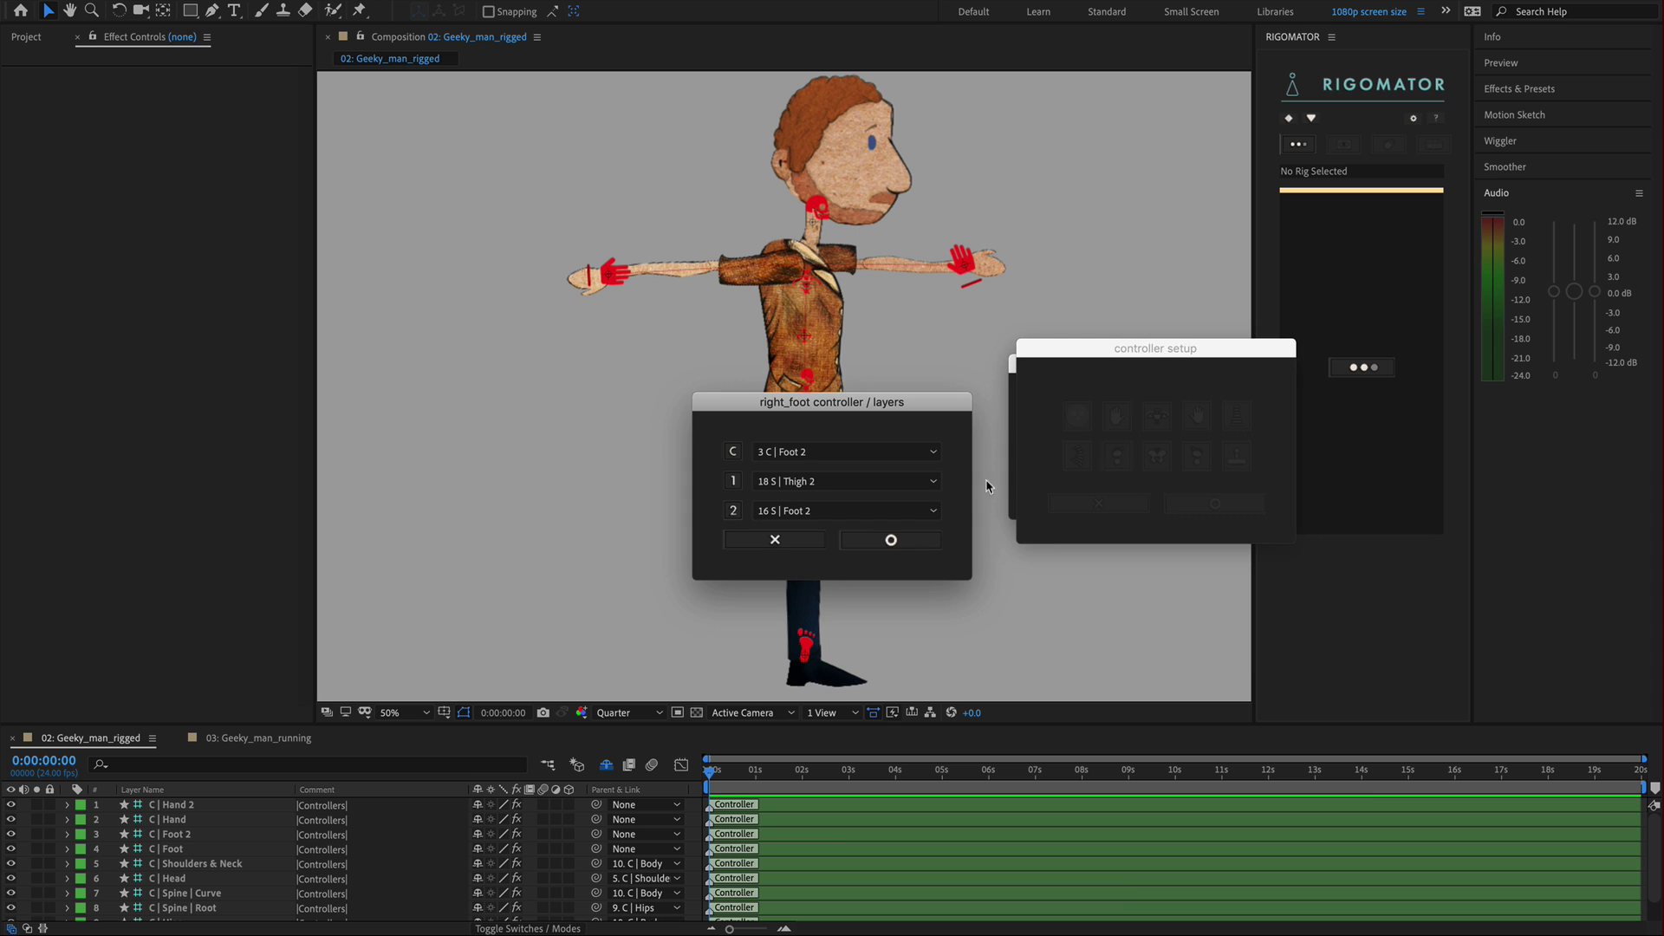
left_click(893, 540)
Step: Accept the suggested hips and left foot controller layers, and confirm the completed controller setup
left_click(1159, 459)
left_click(906, 545)
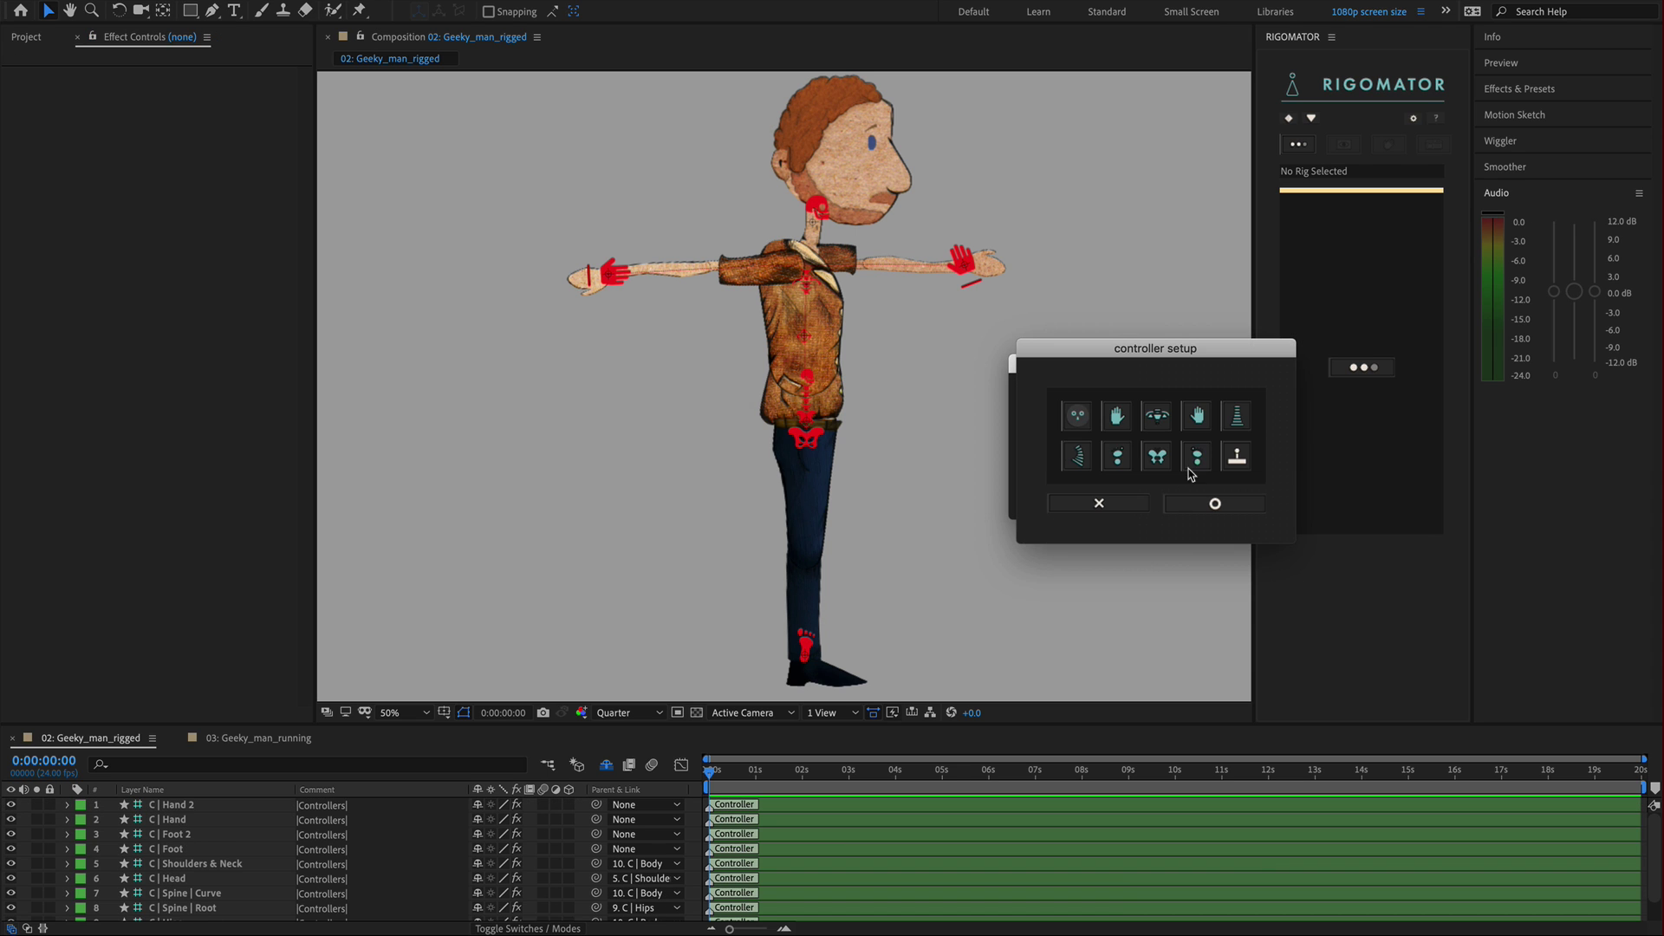
left_click(1196, 460)
left_click(897, 542)
left_click(1217, 507)
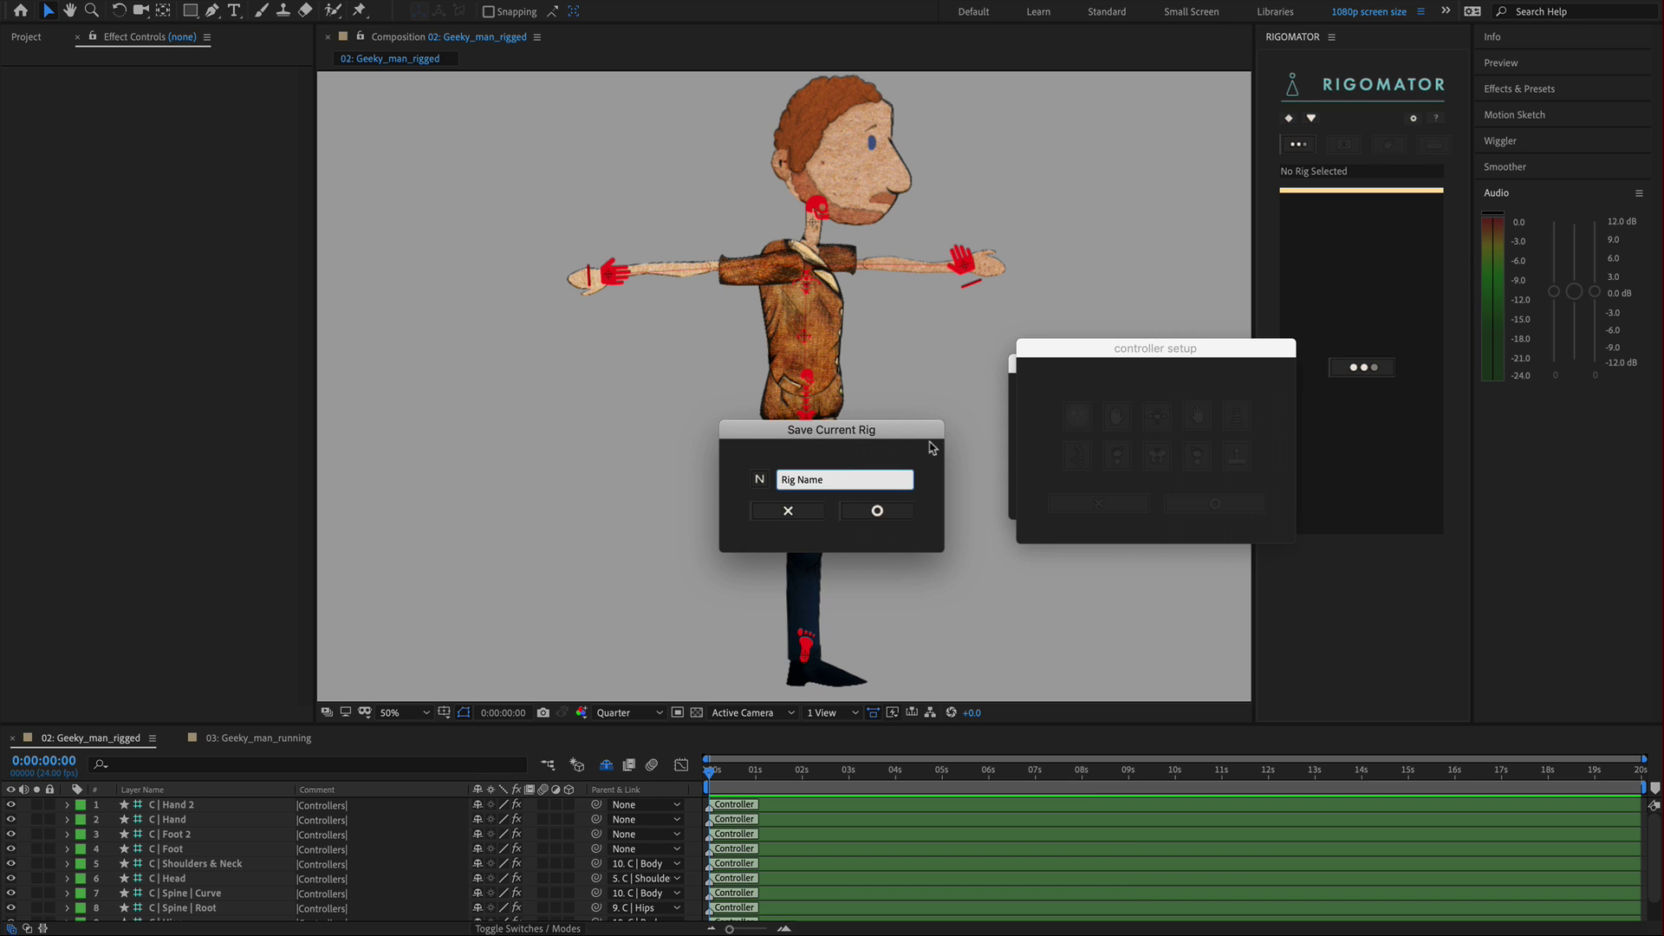
Step: Save the current rig under the name Geeky Man
left_click_drag(884, 429, 1188, 531)
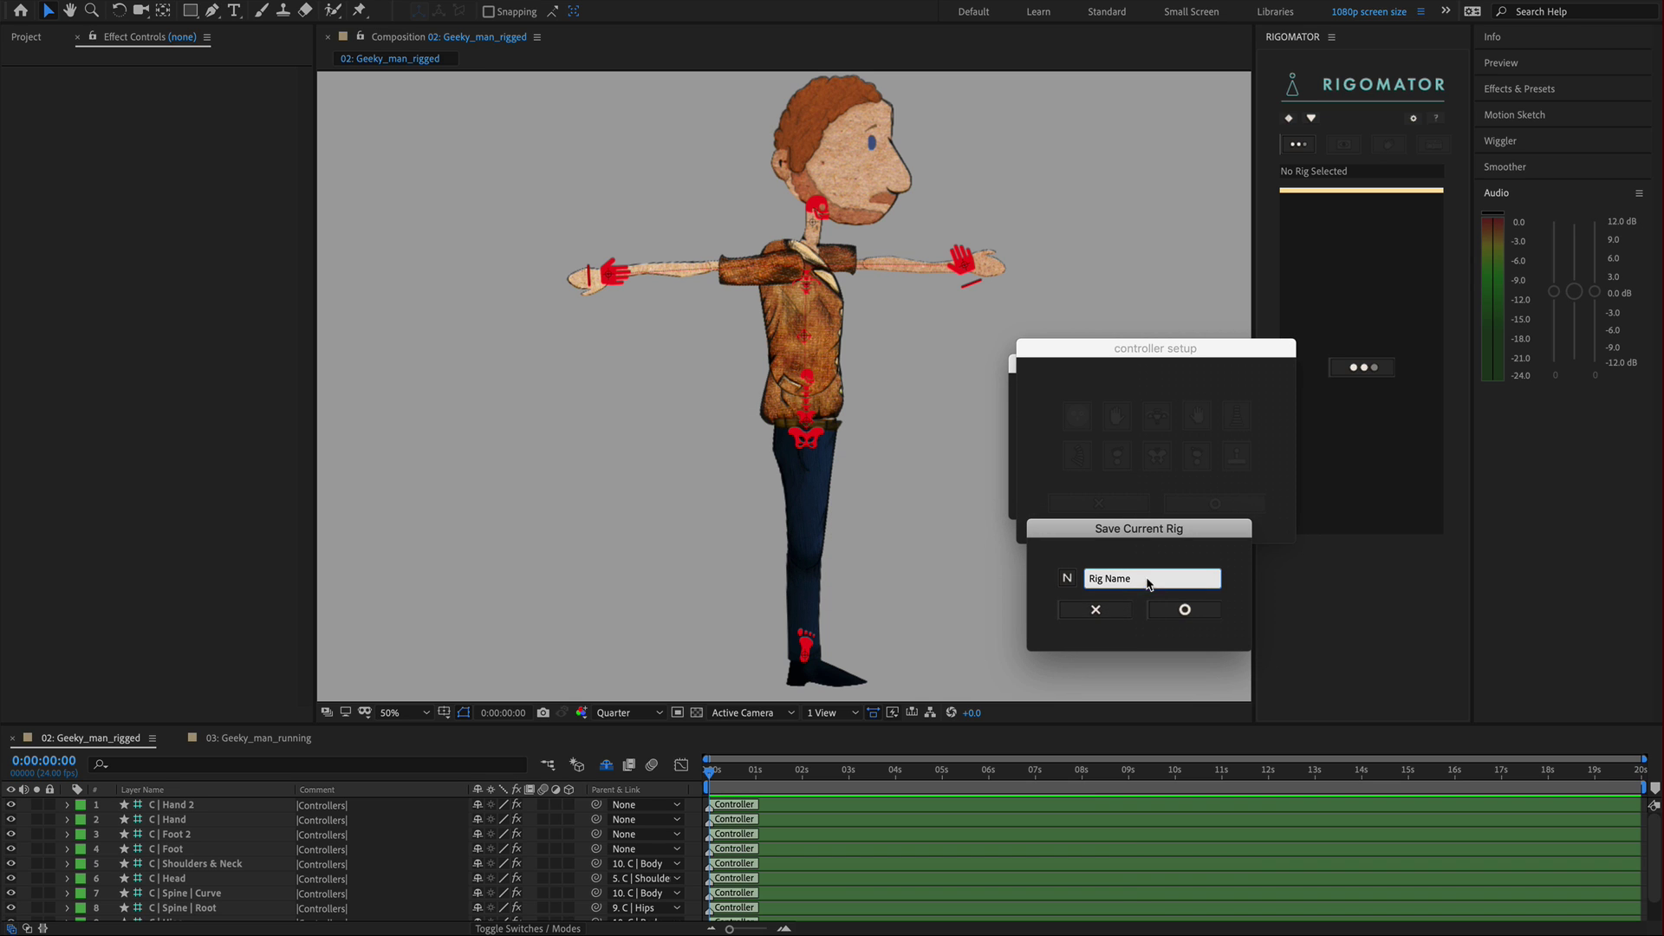
triple_click(1152, 584)
type("Geeky Man")
left_click(1209, 610)
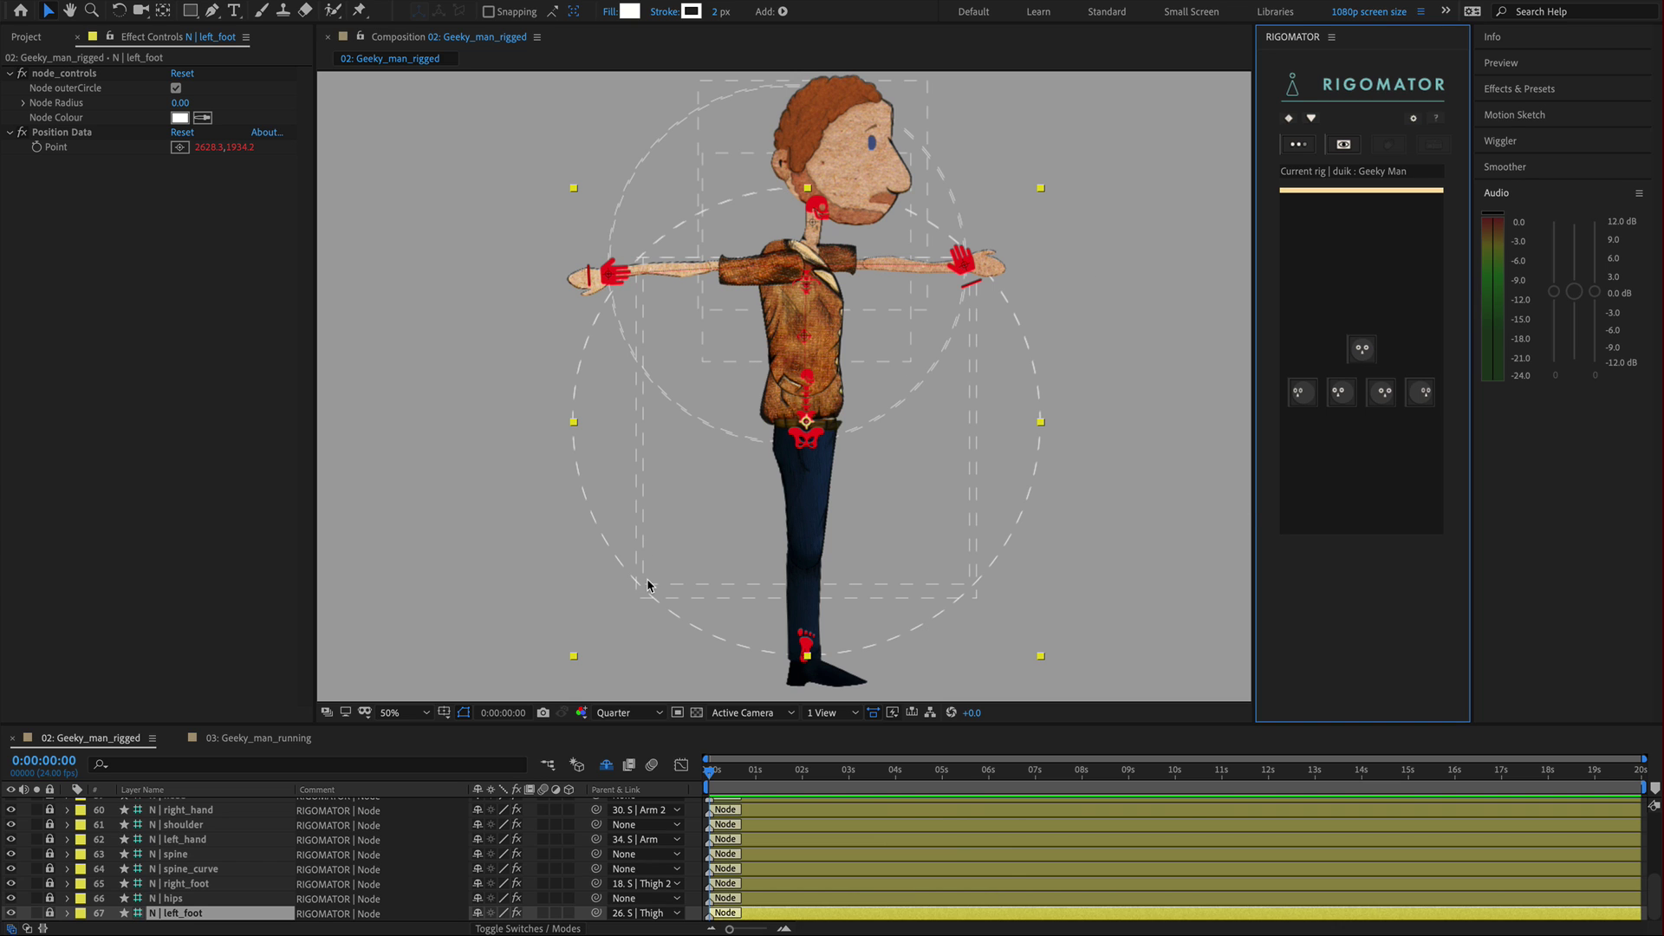
Step: Unlock the N | head node layer and delete it from the Geeky_man_rigged composition
scroll(171, 877, "up", 3)
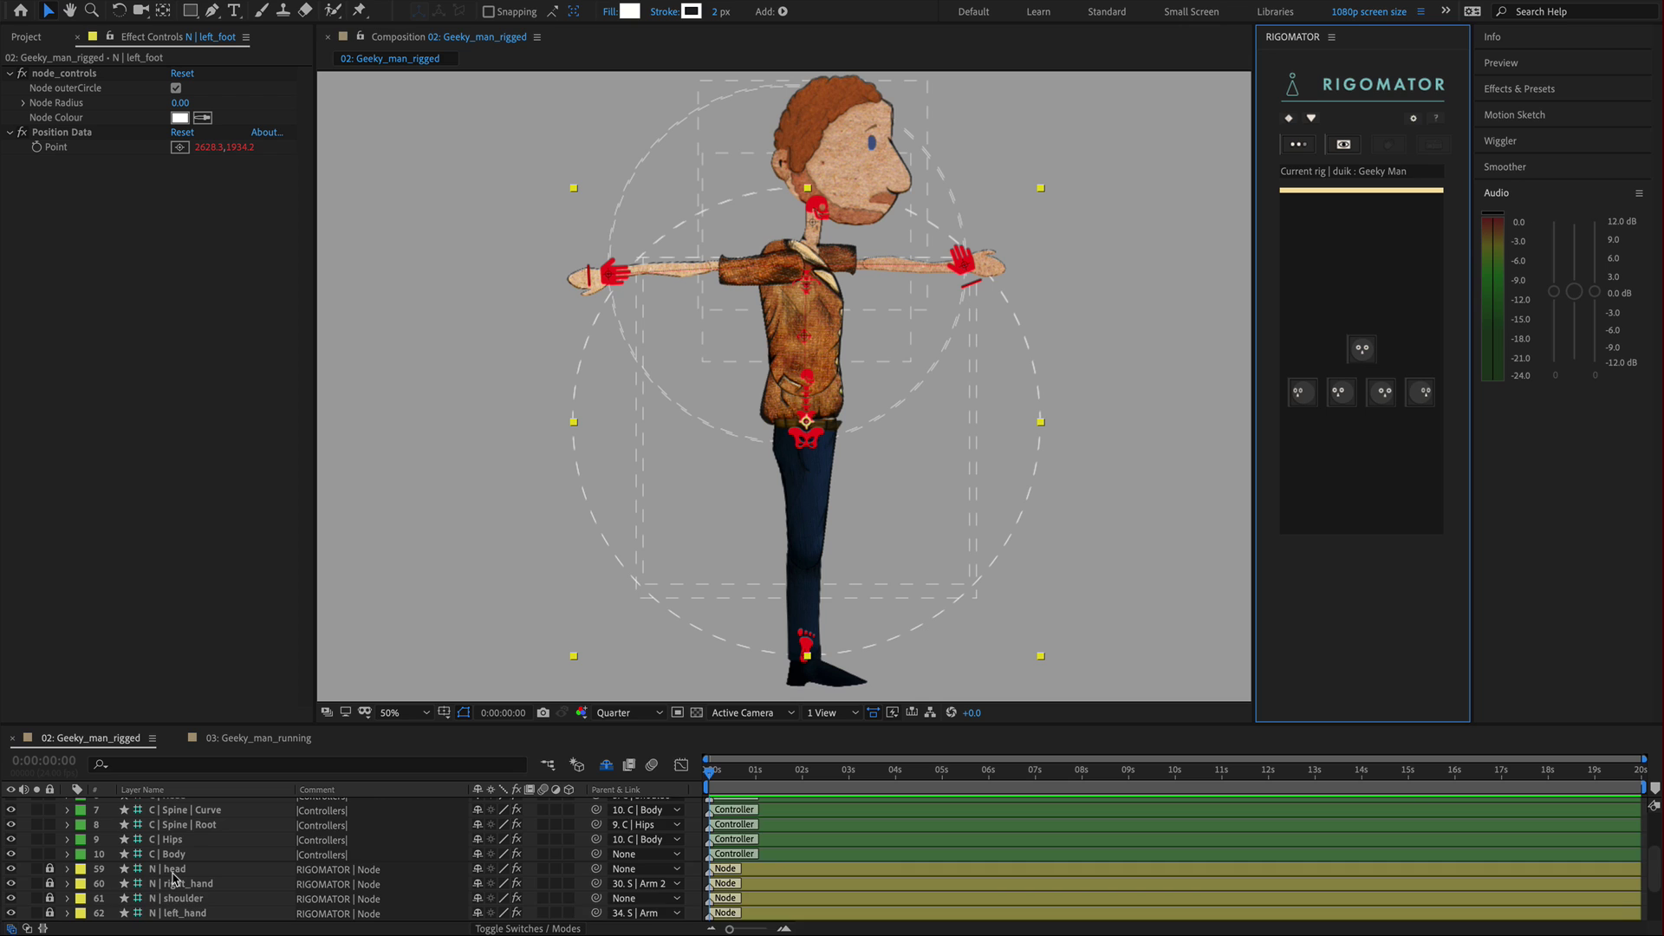
scroll(174, 877, "down", 3)
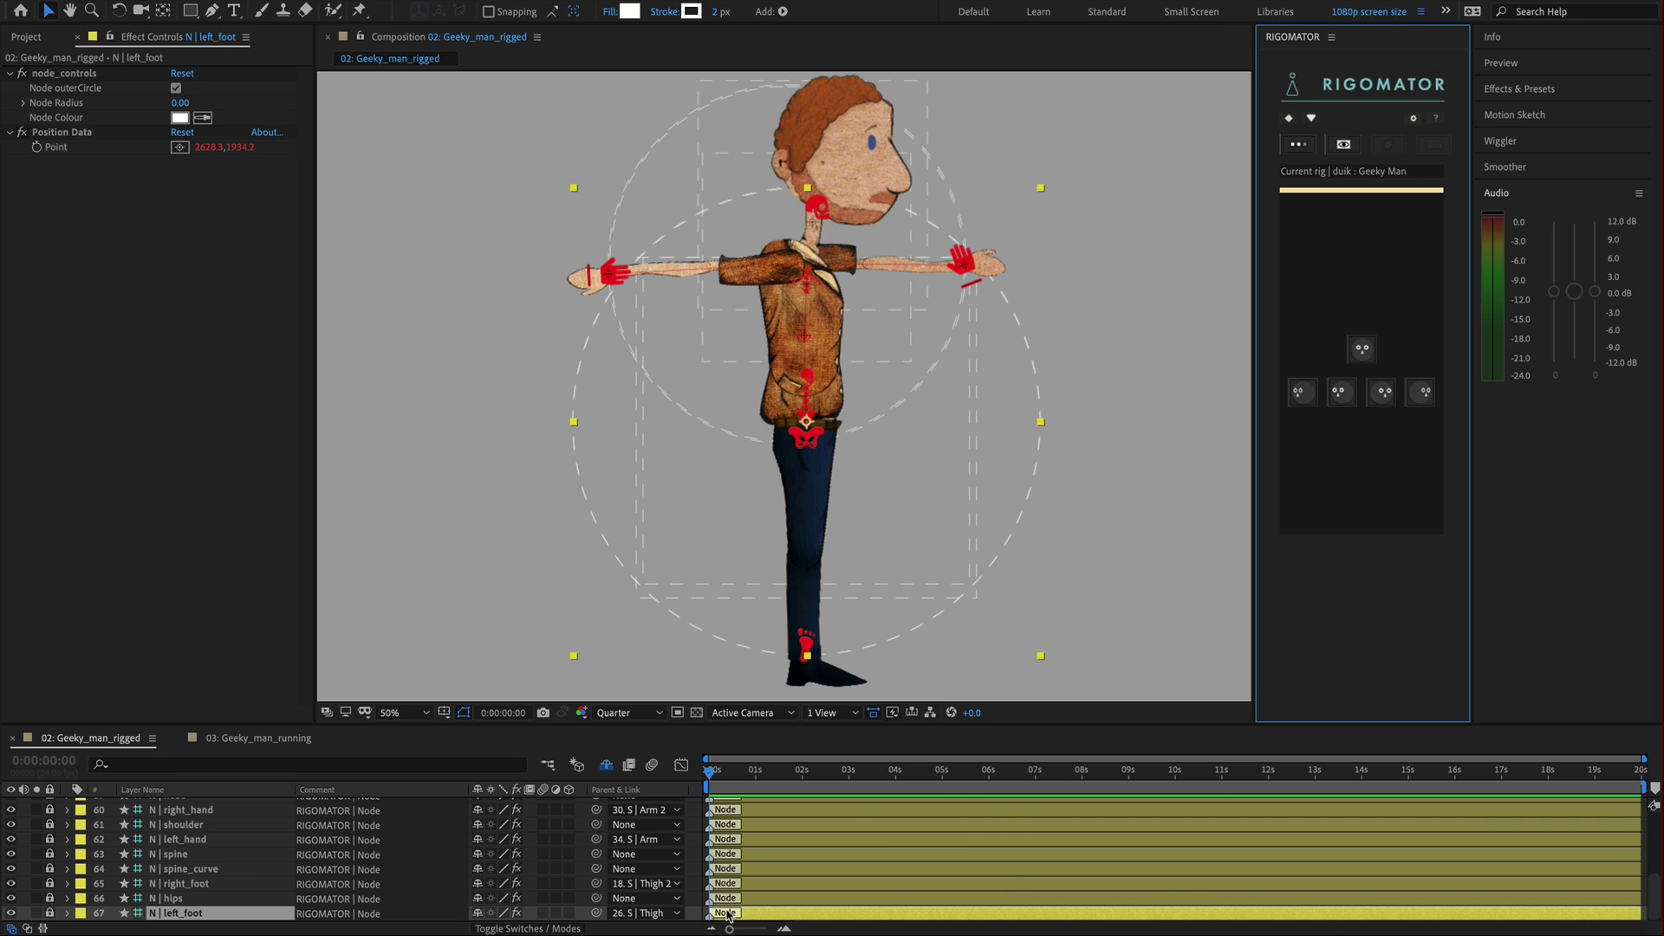
scroll(729, 913, "up", 1)
scroll(729, 913, "down", 2)
scroll(726, 915, "up", 2)
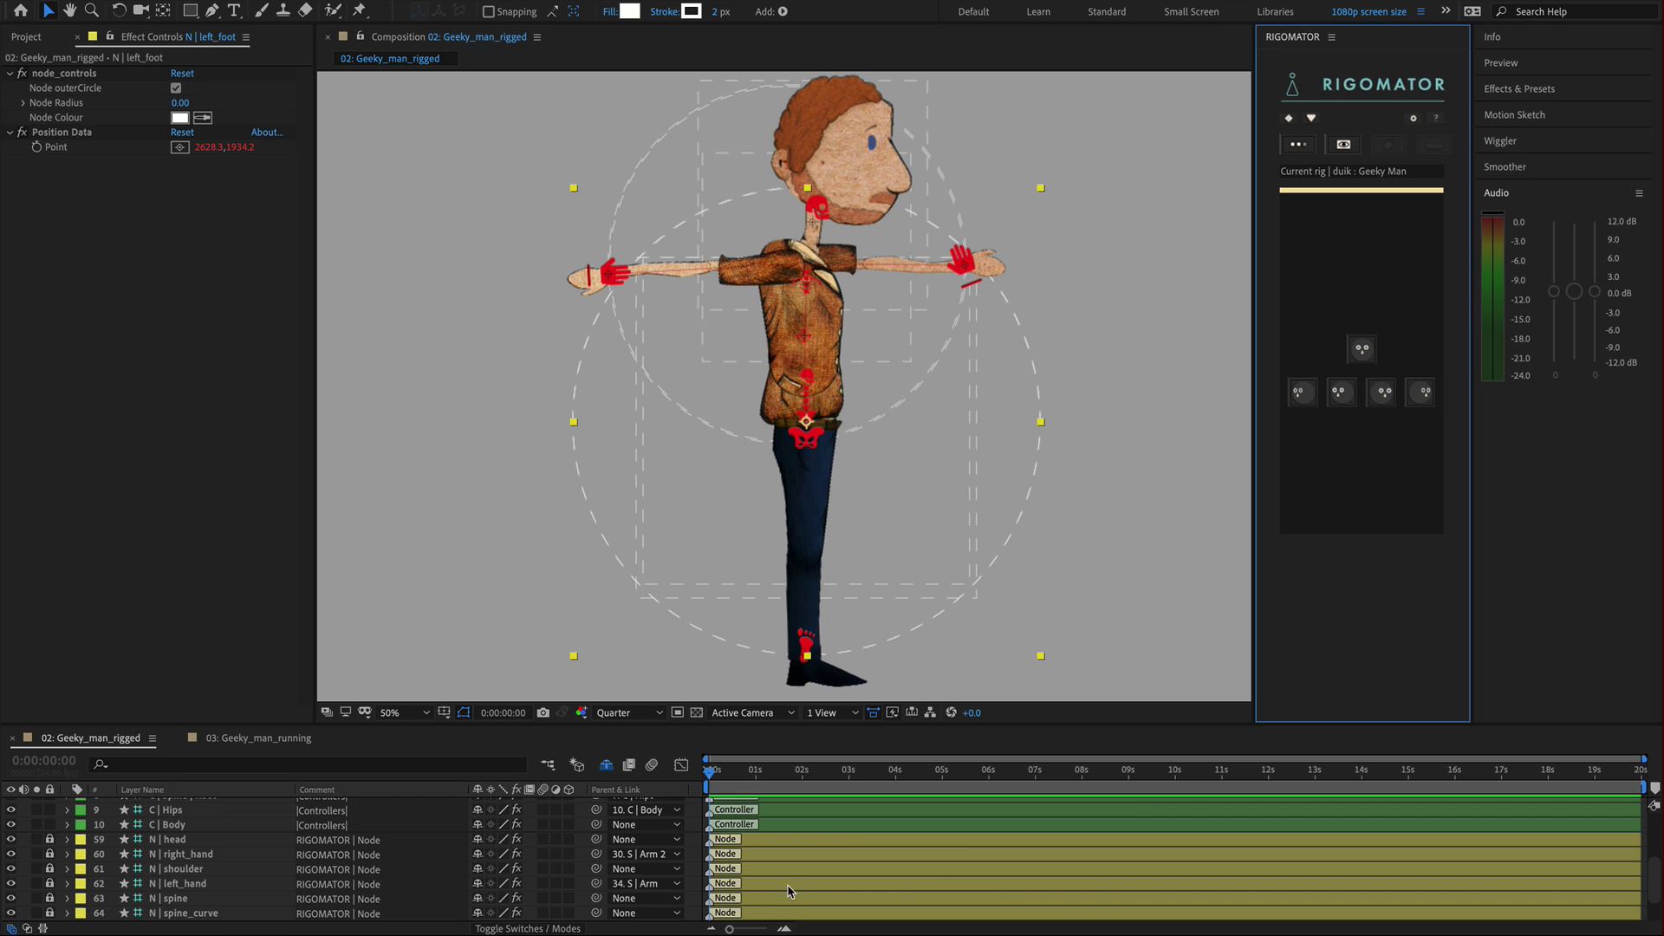
left_click(71, 848)
left_click(137, 842)
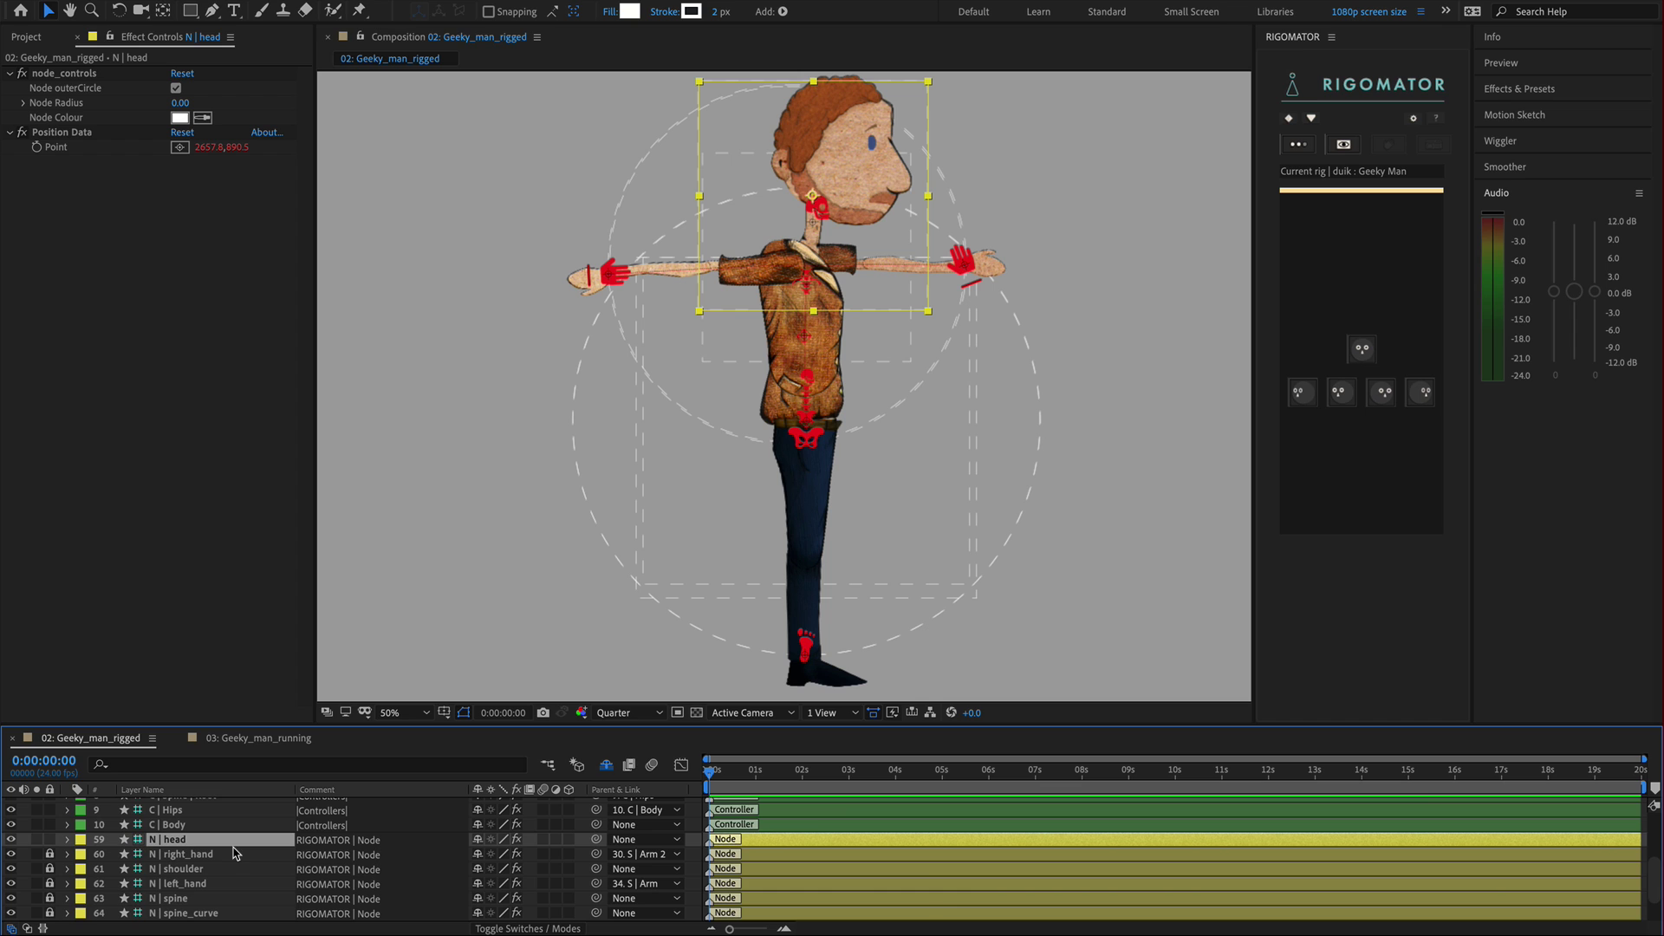
key("Delete")
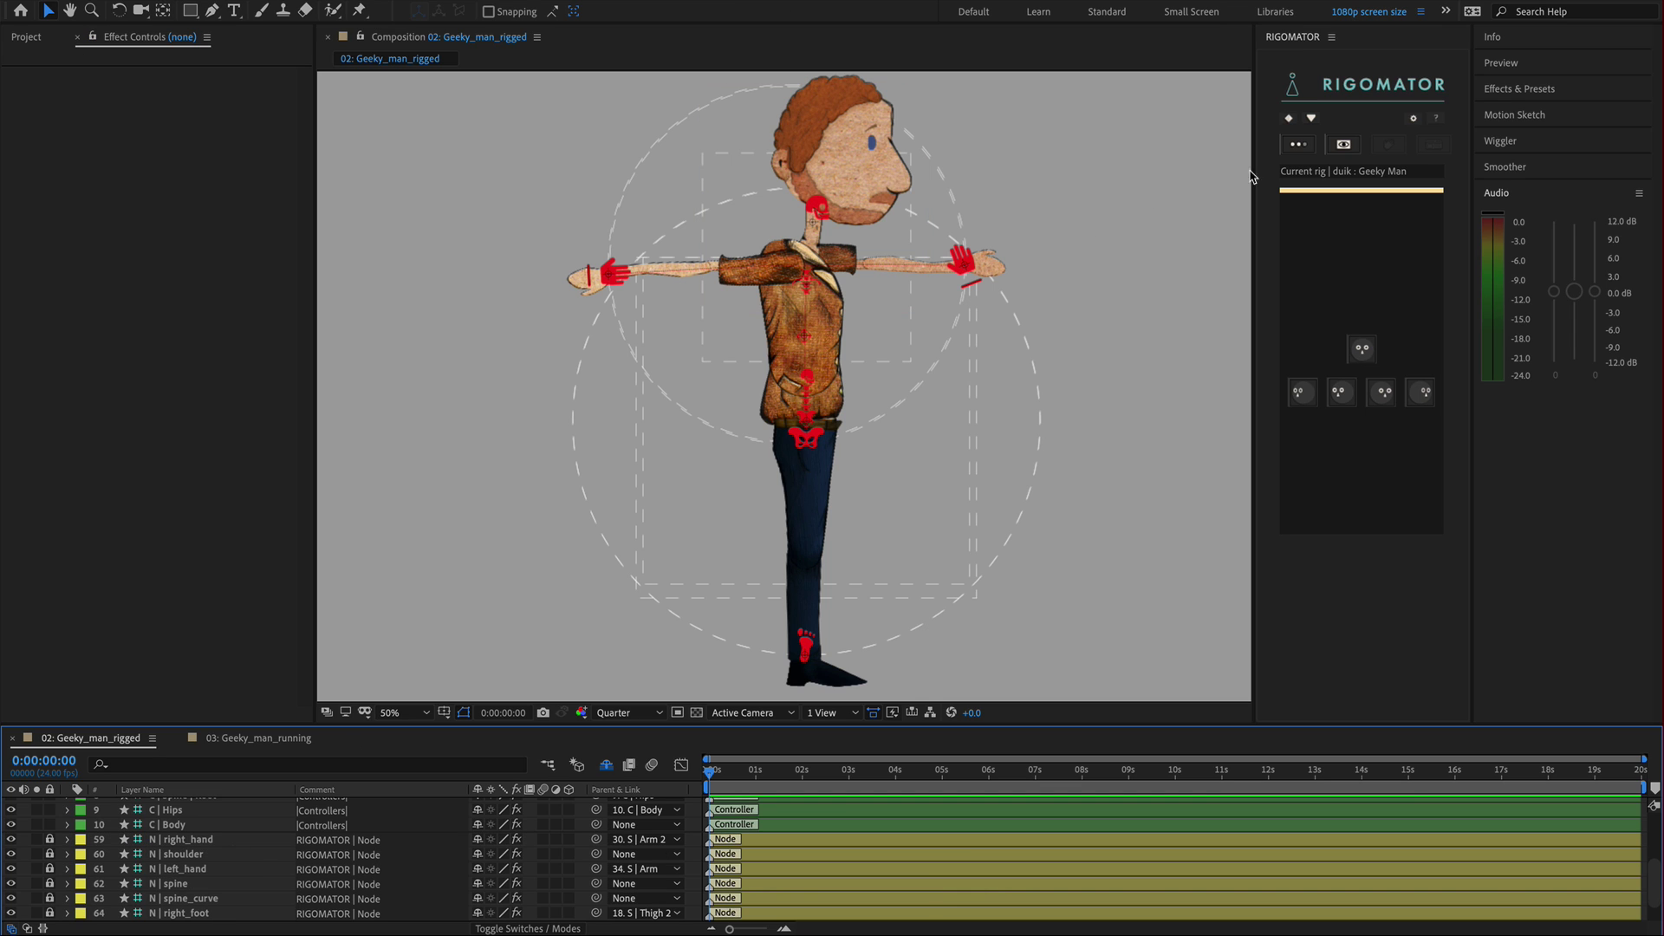
Step: Reload the saved Geeky Man rig after confirming the pose check to recreate the missing head node, and dismiss the node report
left_click(1298, 145)
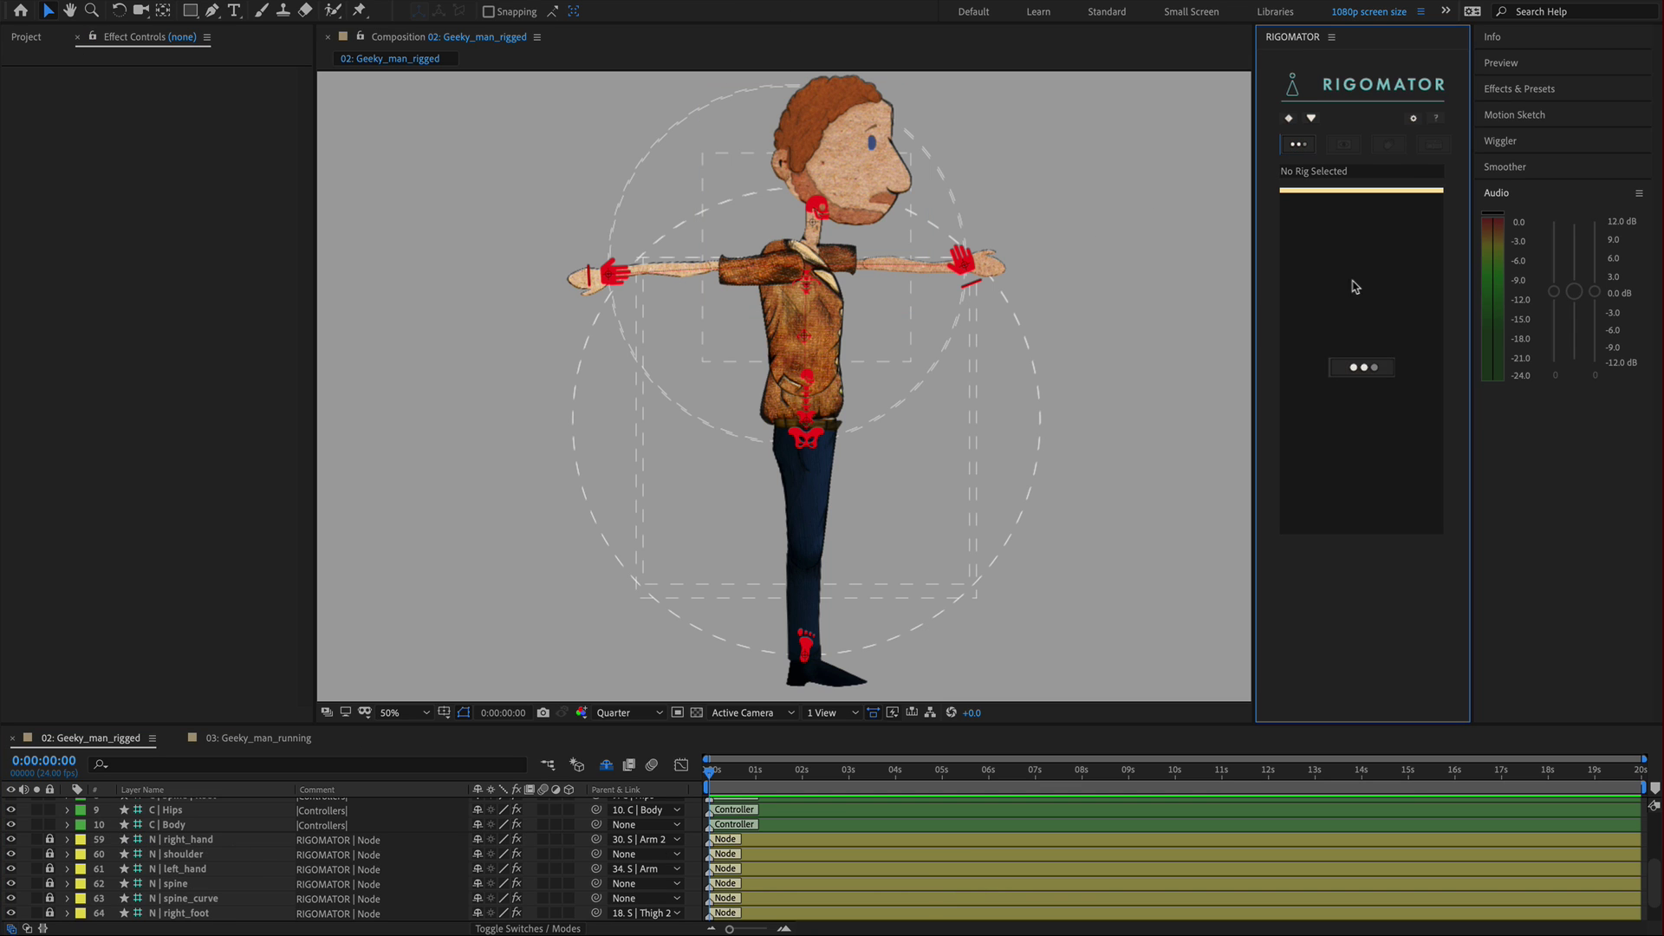
left_click(1366, 368)
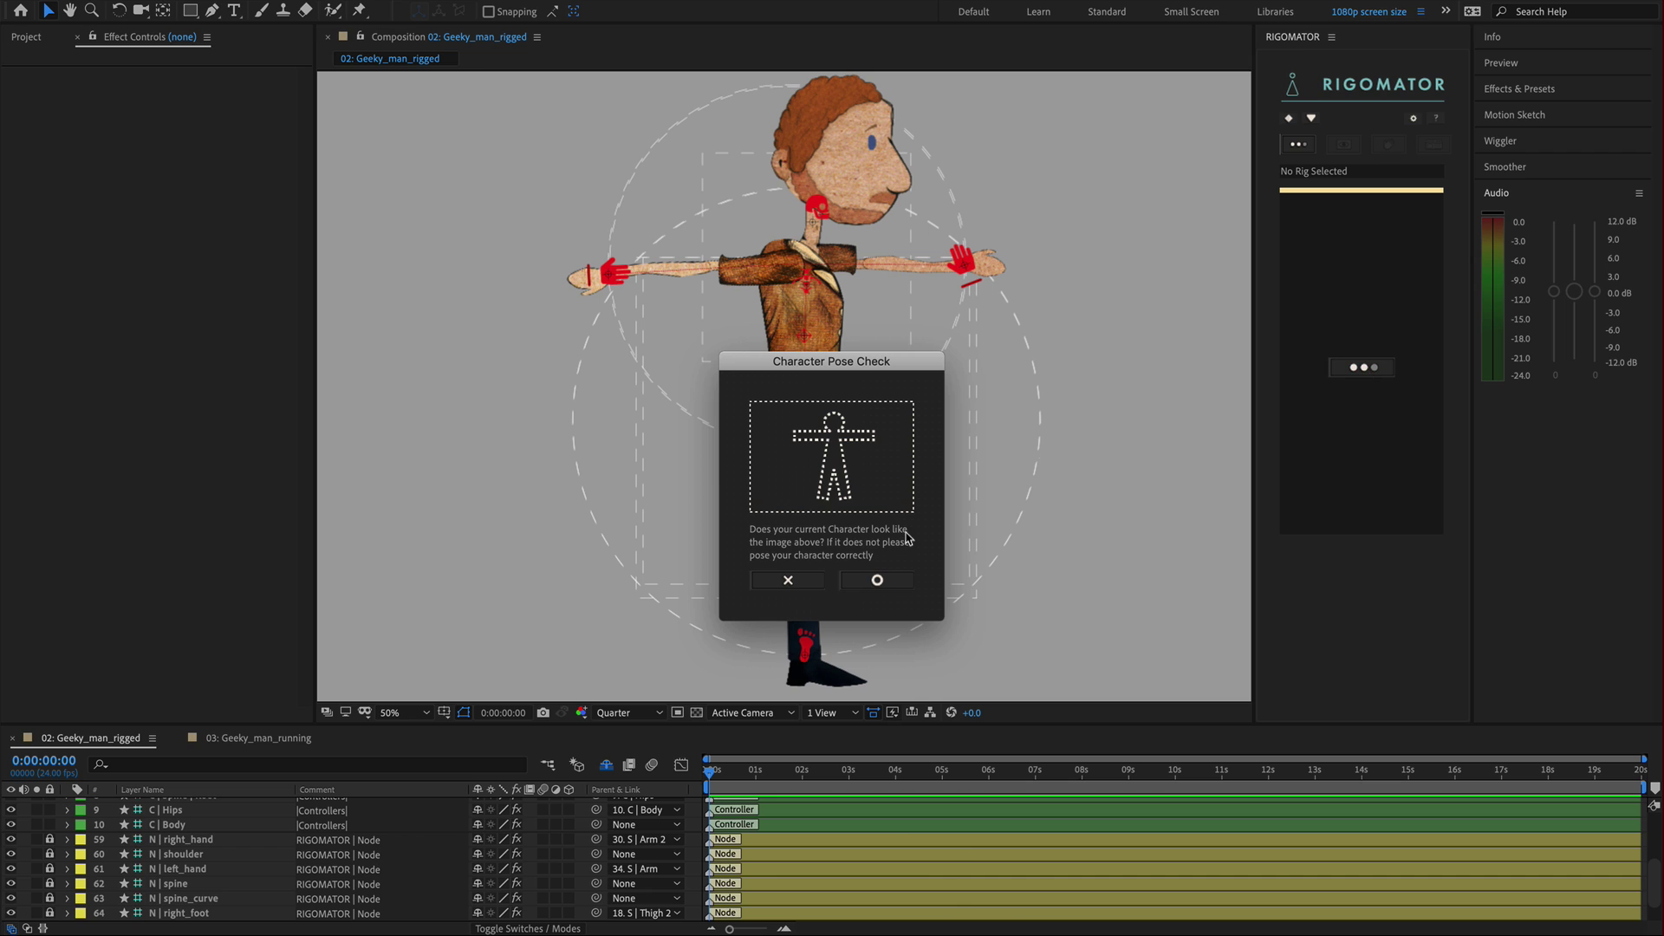
left_click(886, 583)
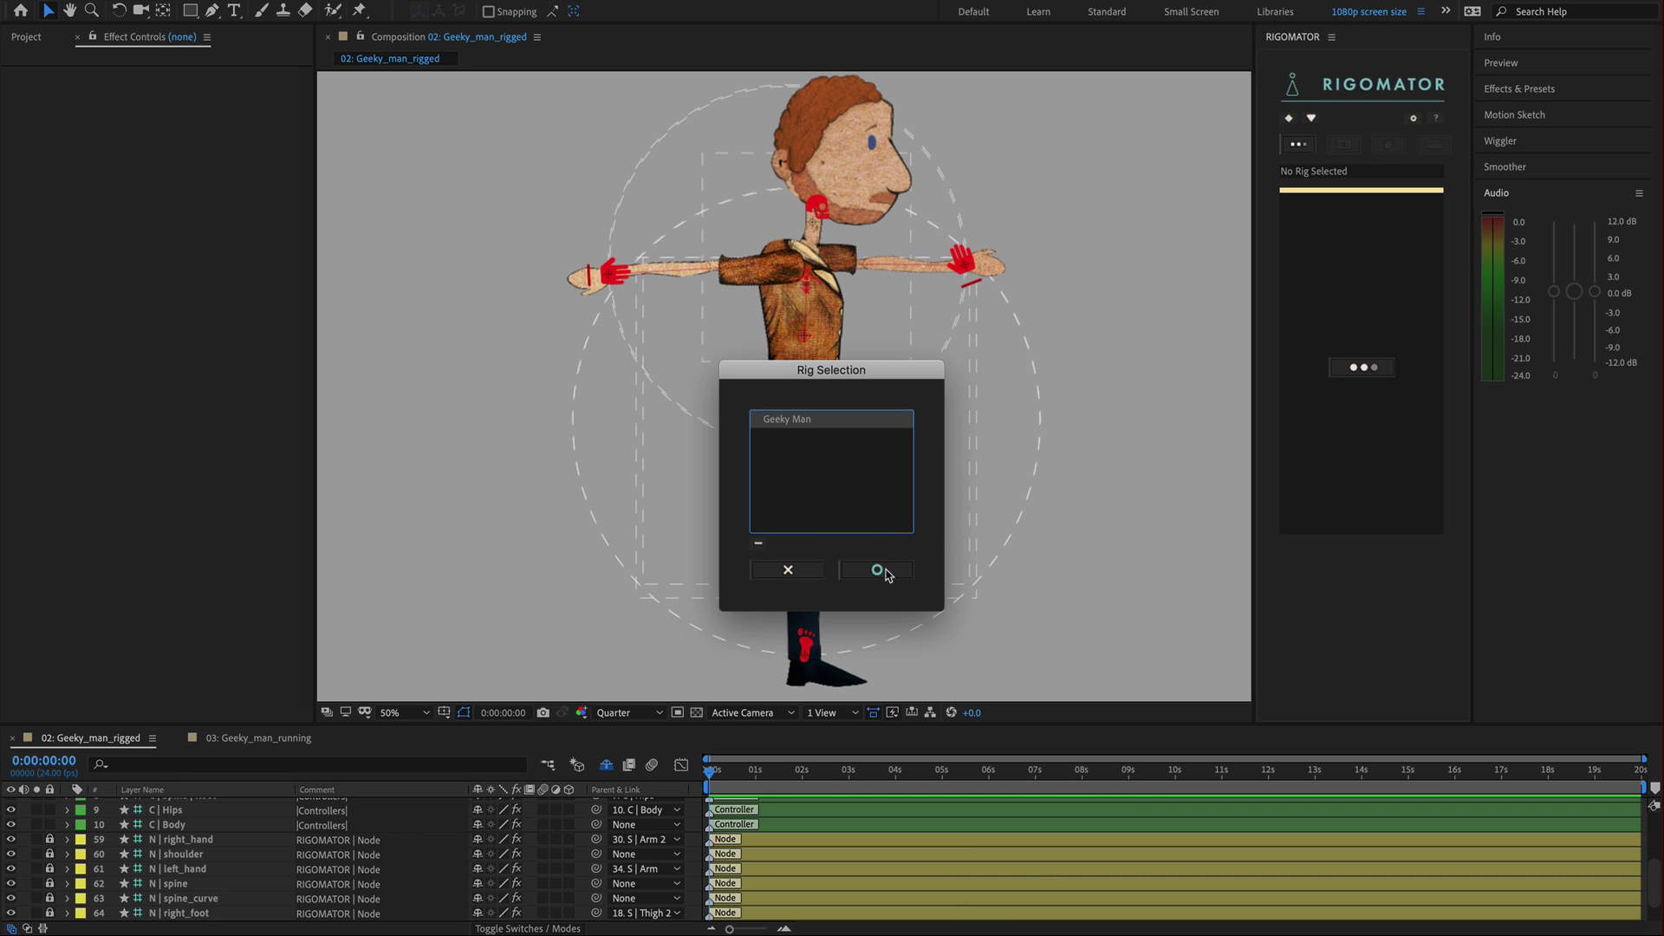
left_click(881, 569)
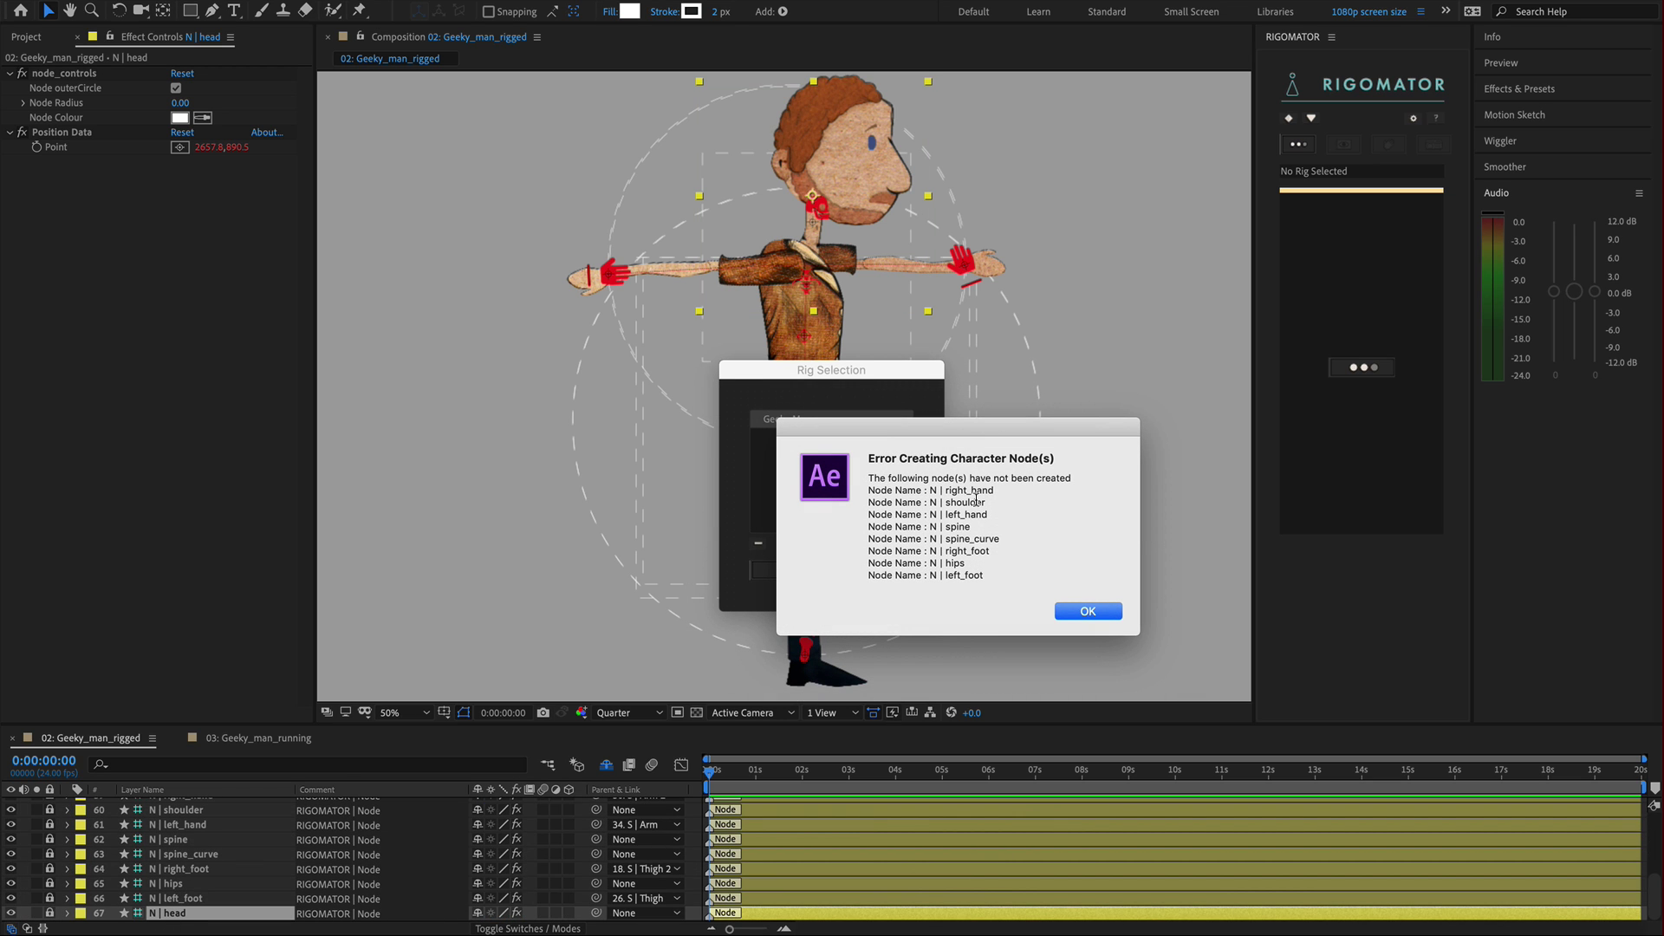
left_click_drag(870, 490, 991, 577)
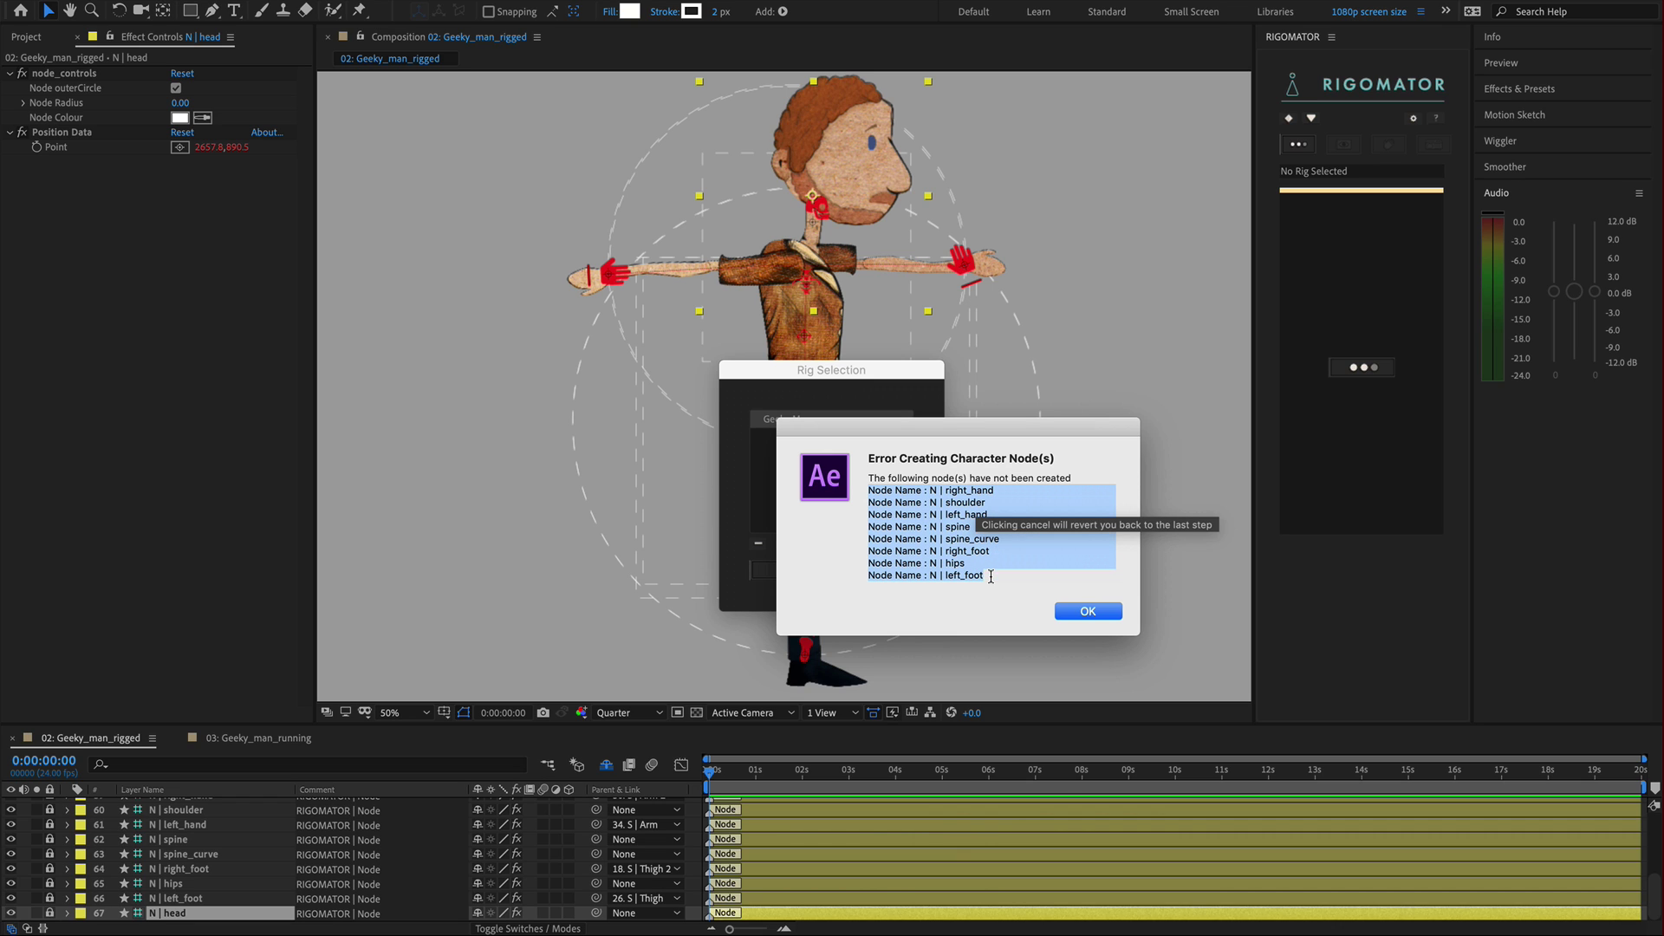
left_click(981, 577)
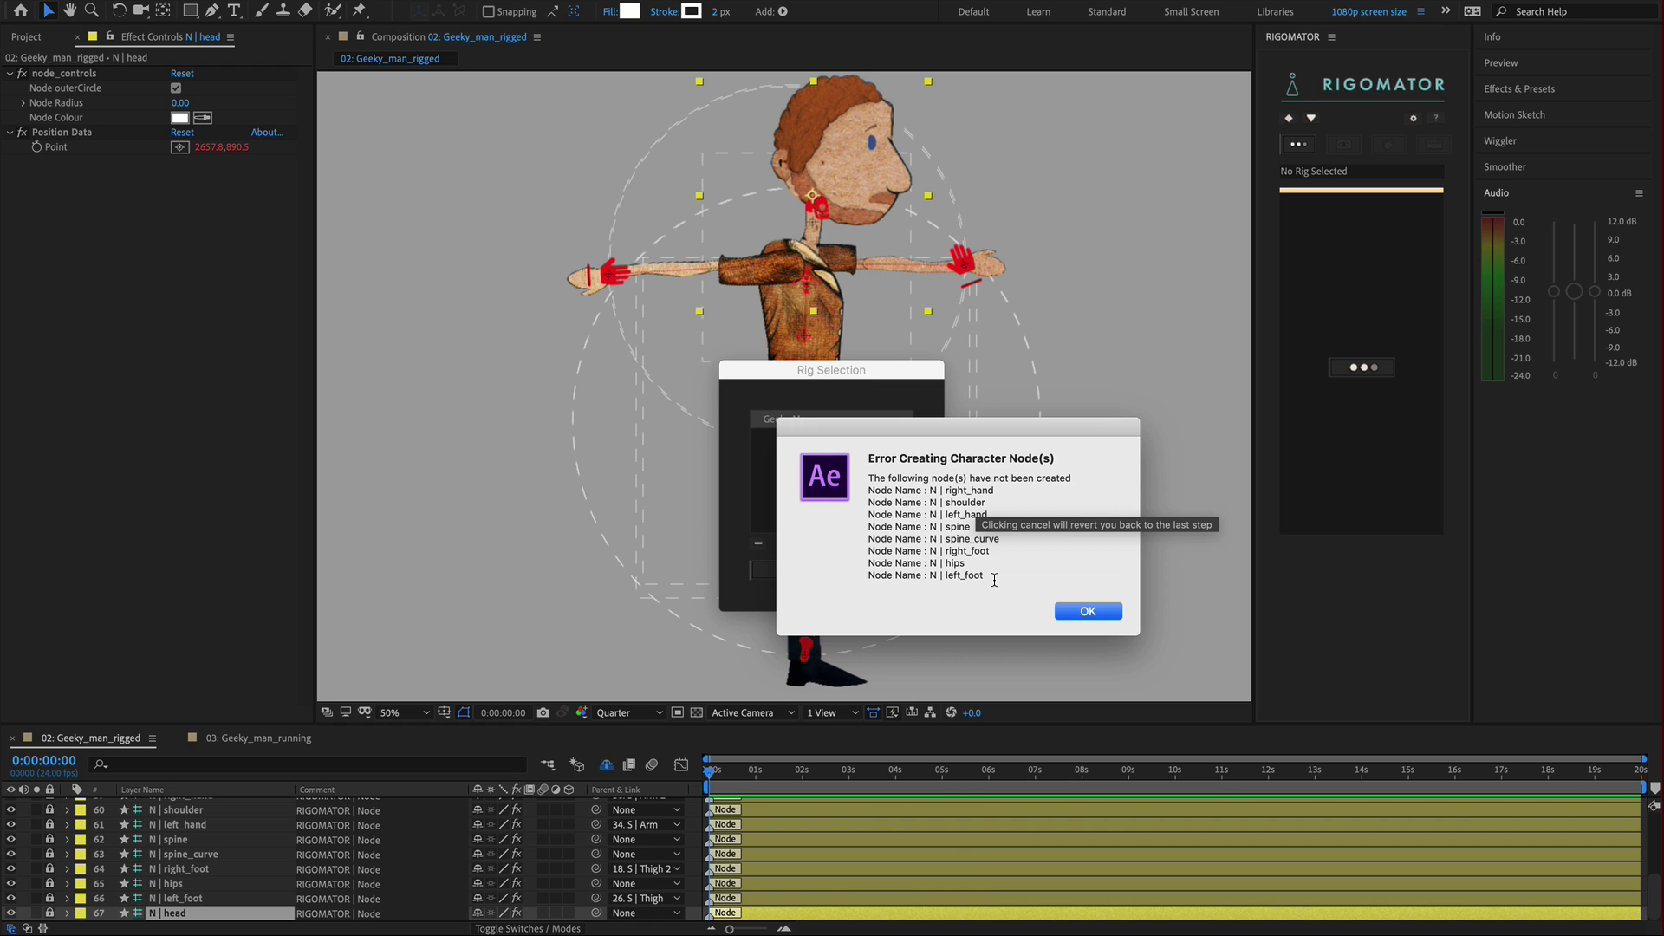
left_click(1074, 611)
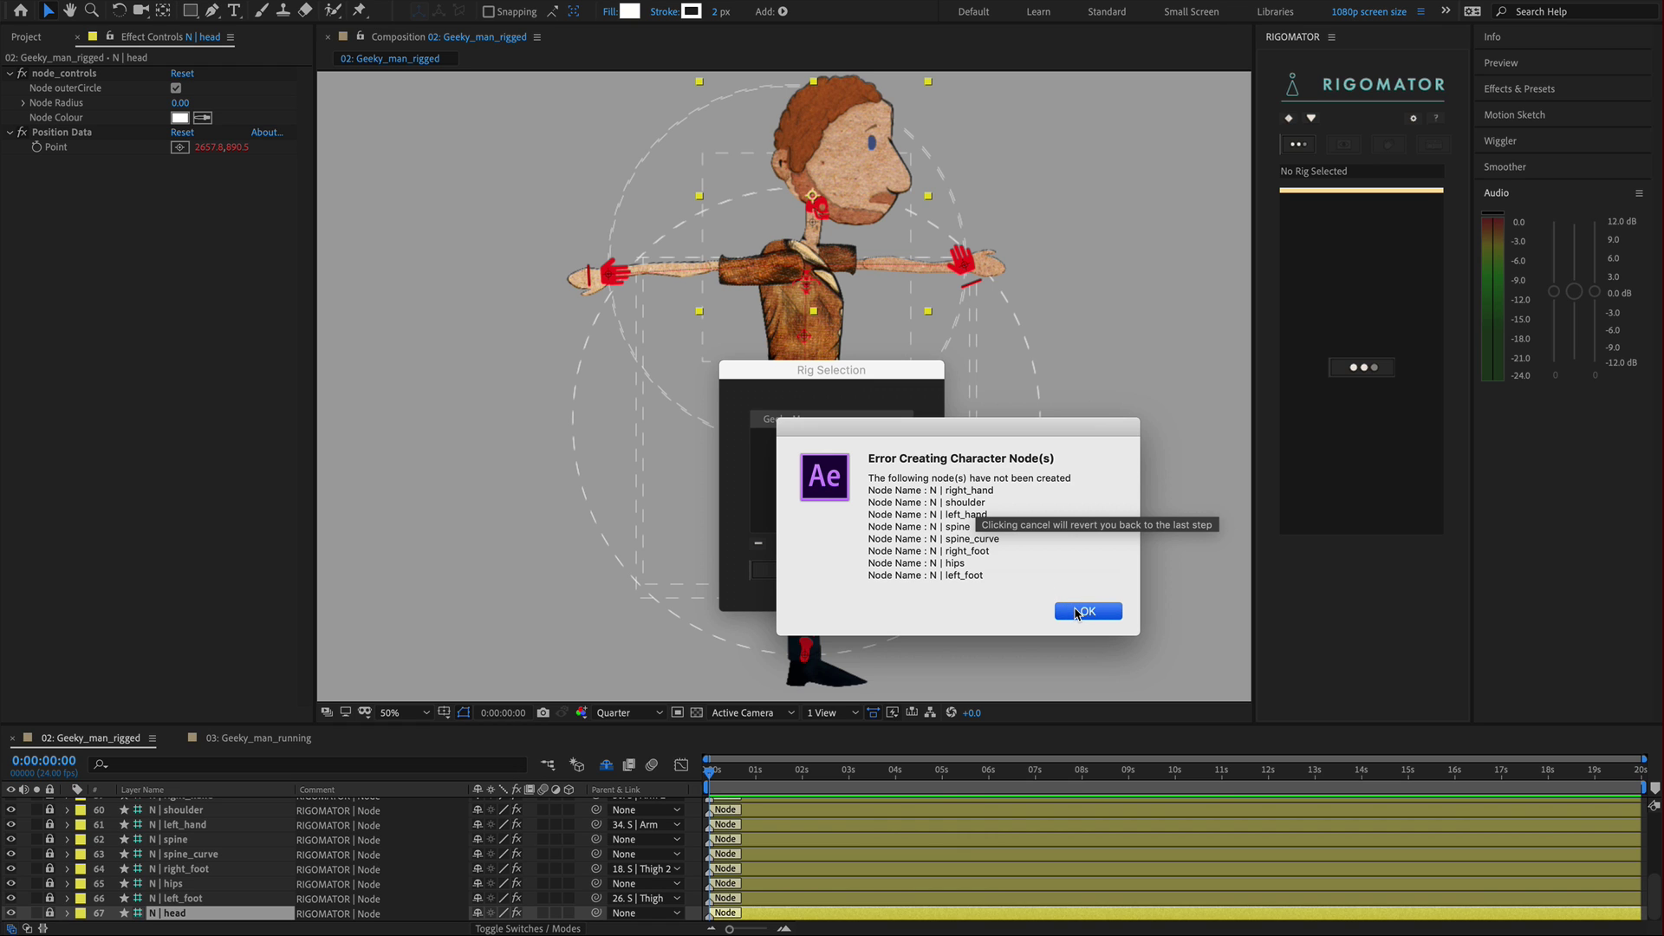
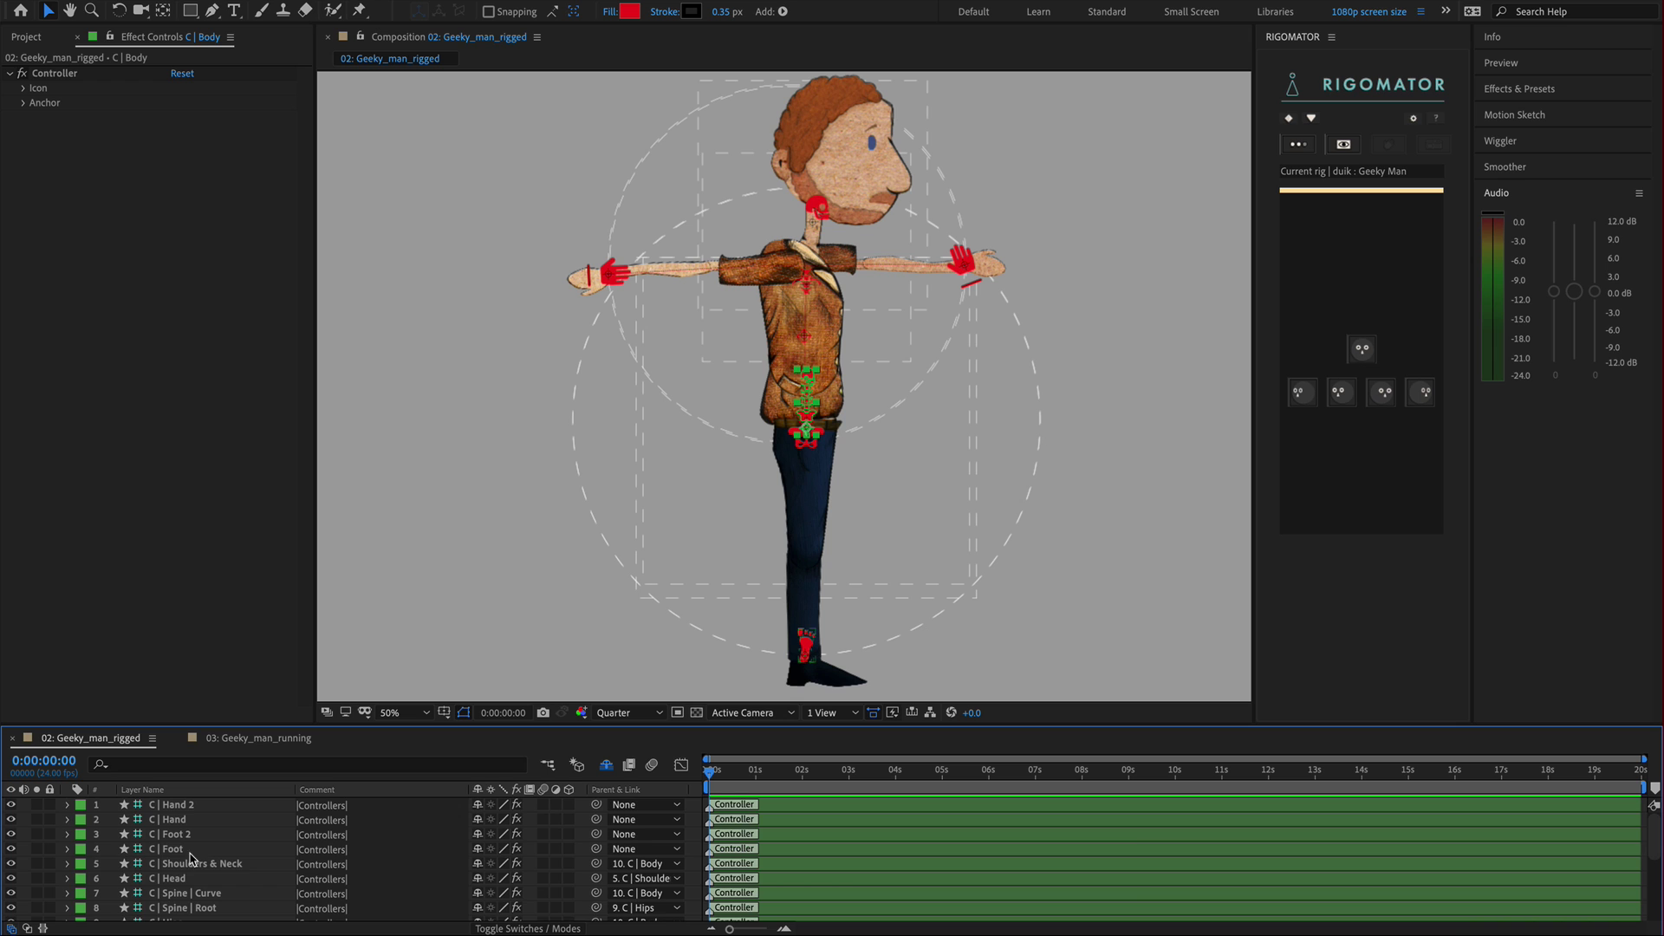
Step: Examine the rotation and anchor point properties of all controller layers along with the node layers, and clear the selection
scroll(187, 854, "down", 2)
scroll(186, 854, "up", 2)
key("ctrl+a")
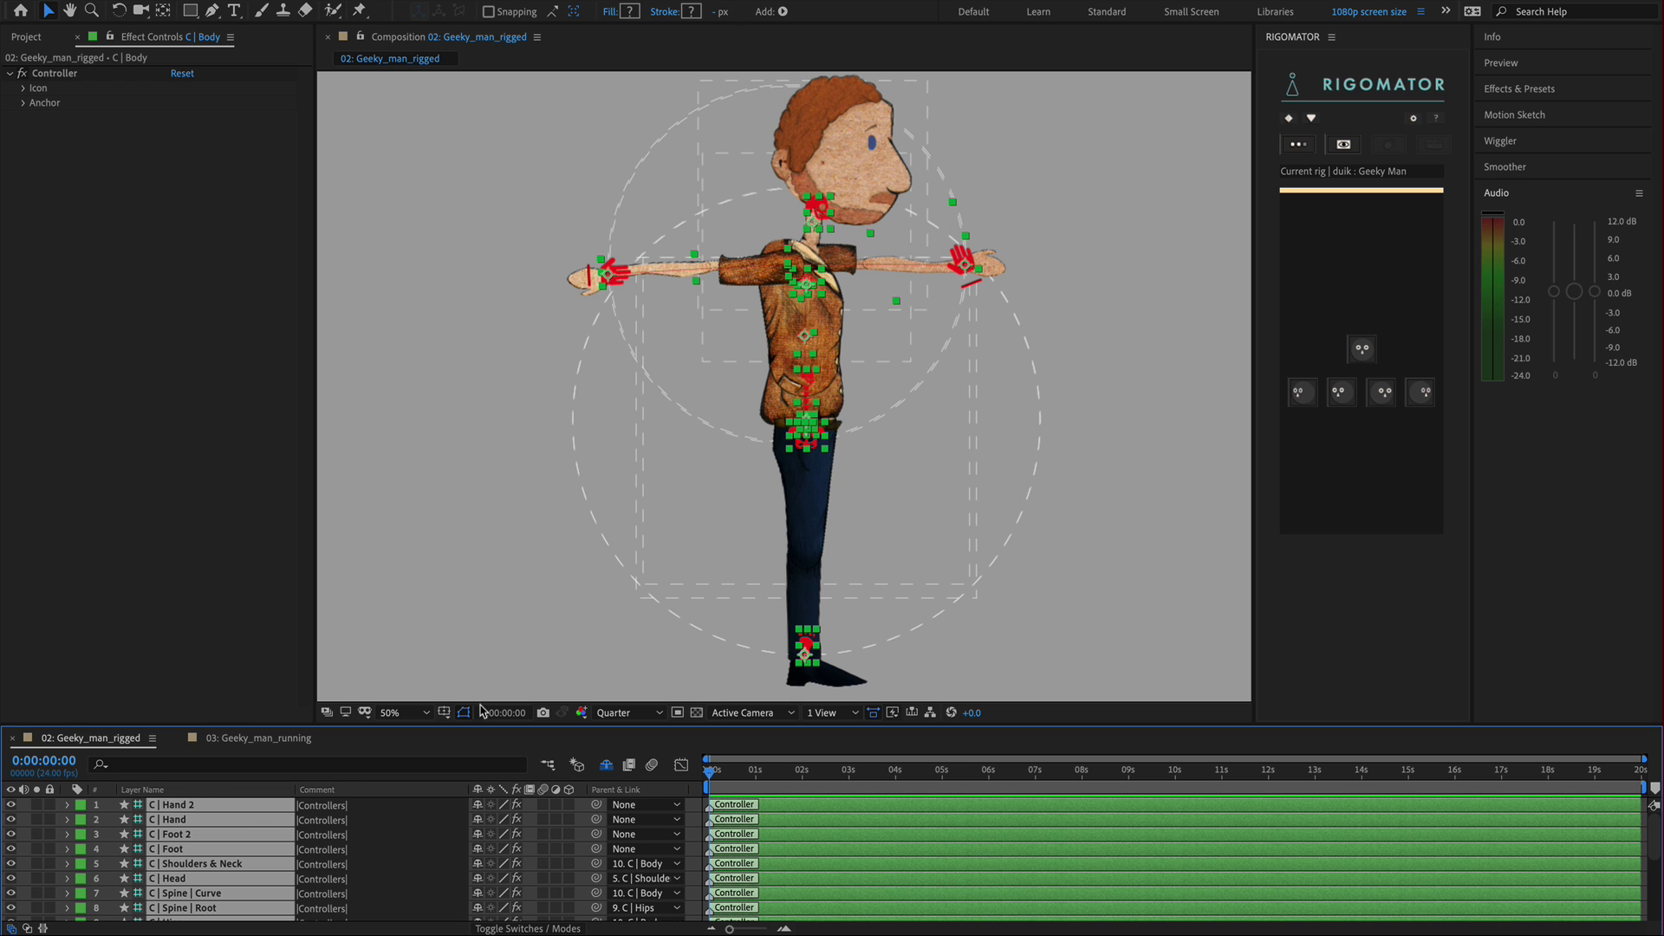
key("p")
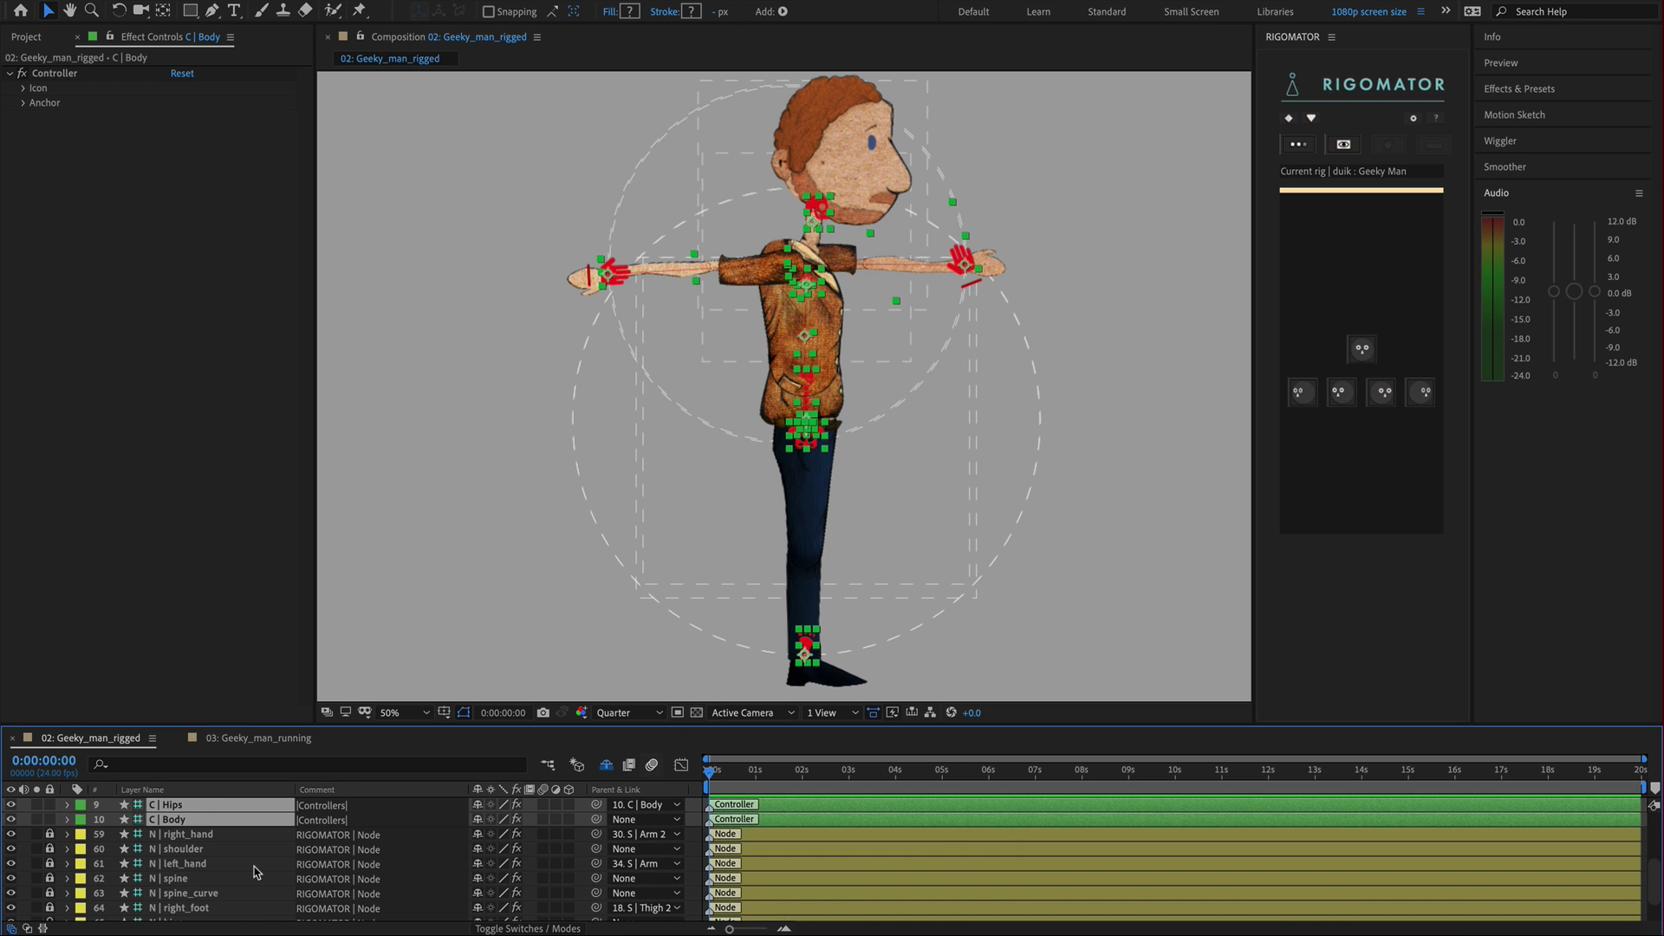
scroll(256, 871, "down", 5)
key("r")
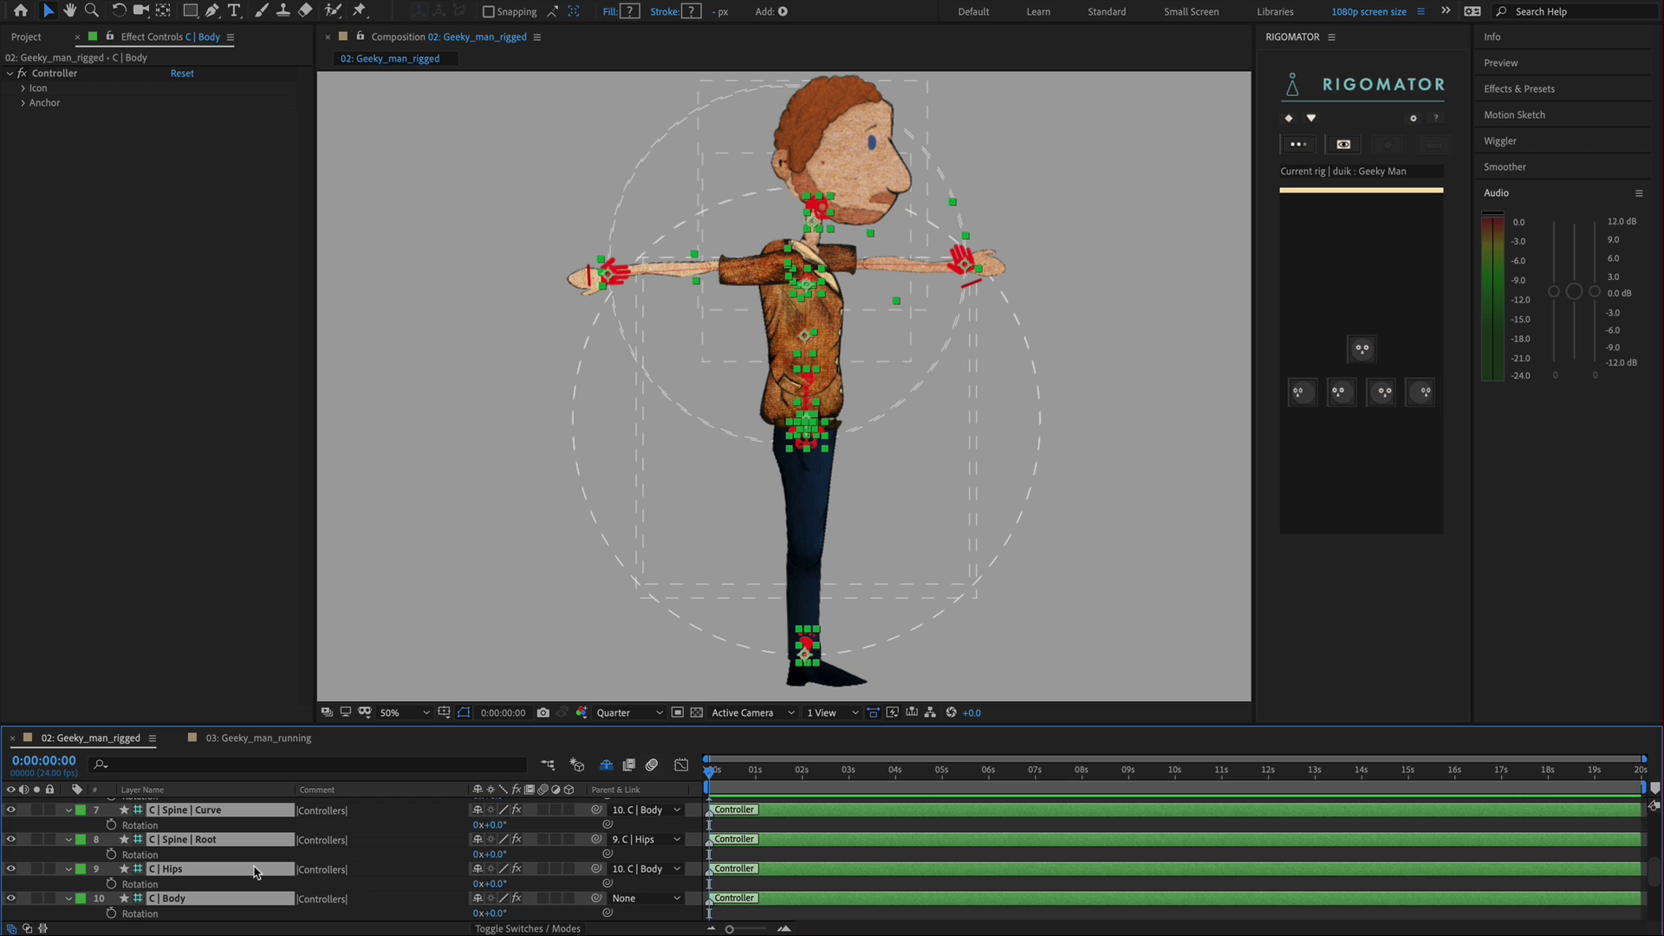
key("t")
key("a")
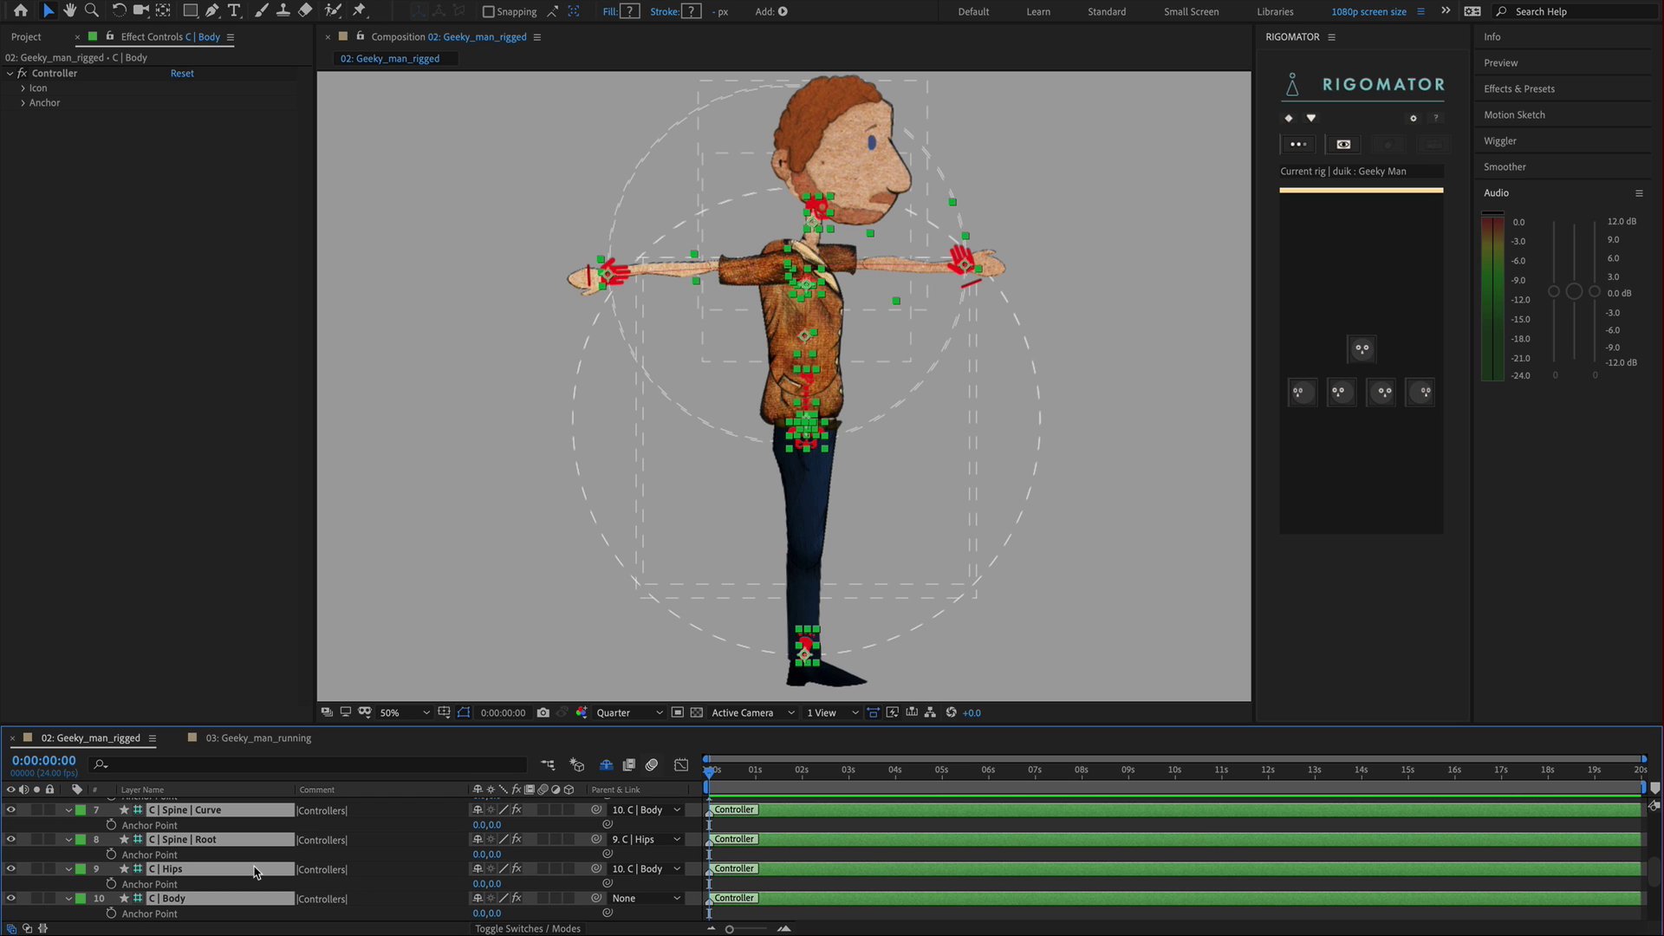
key("a")
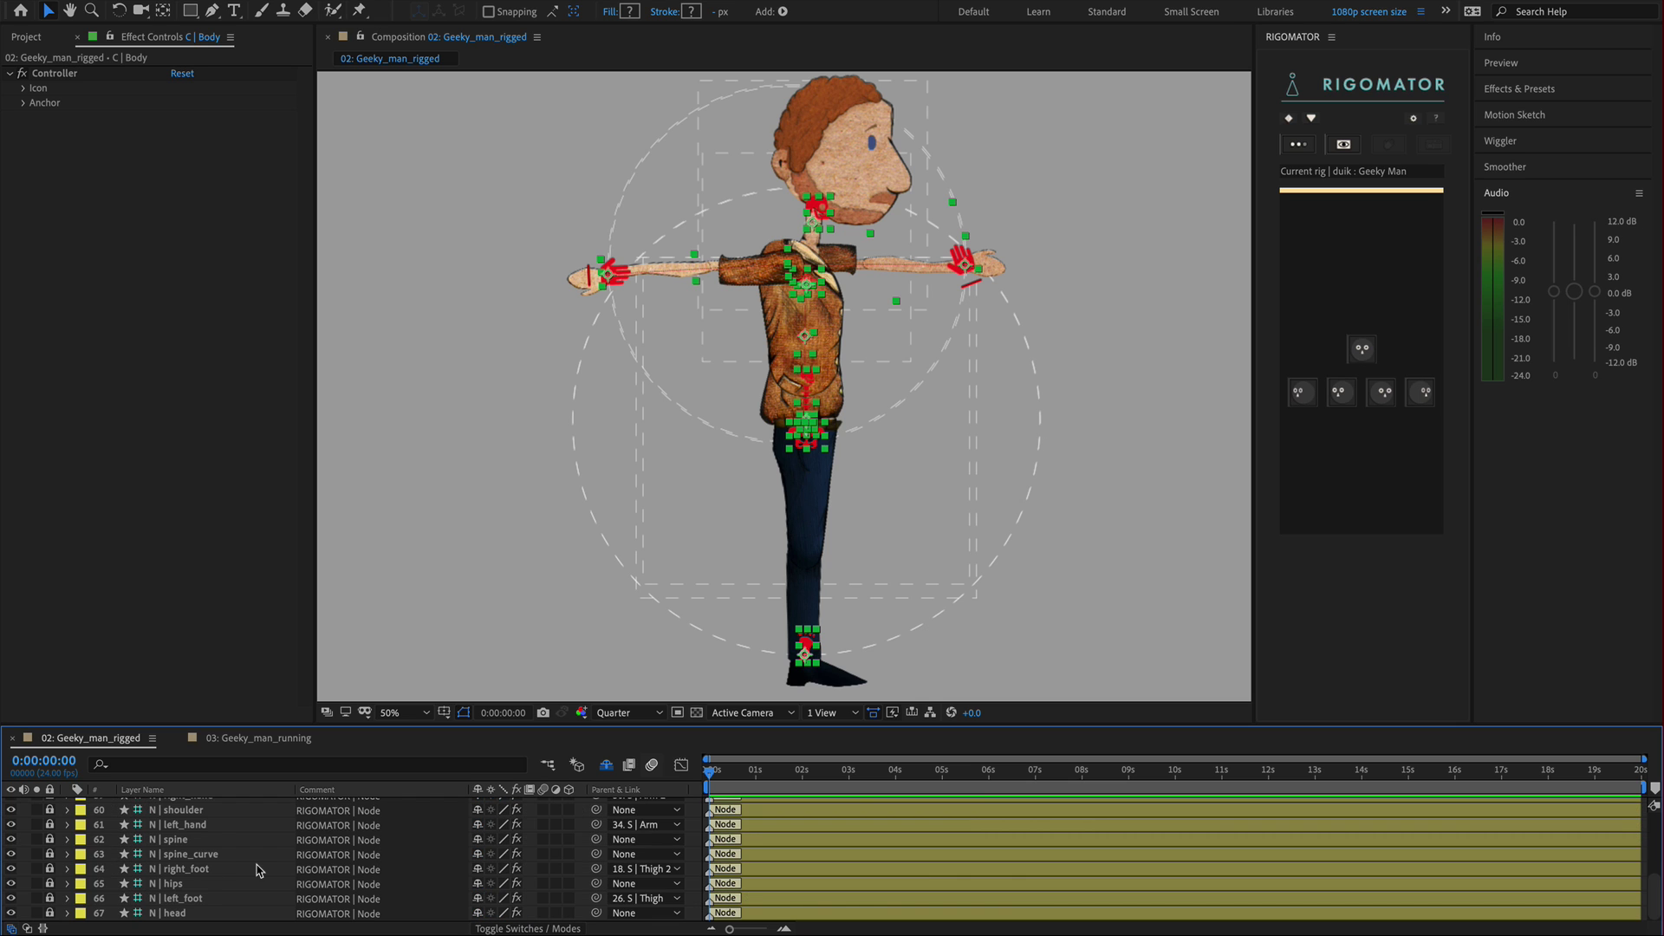
scroll(252, 884, "up", 3)
left_click(855, 398)
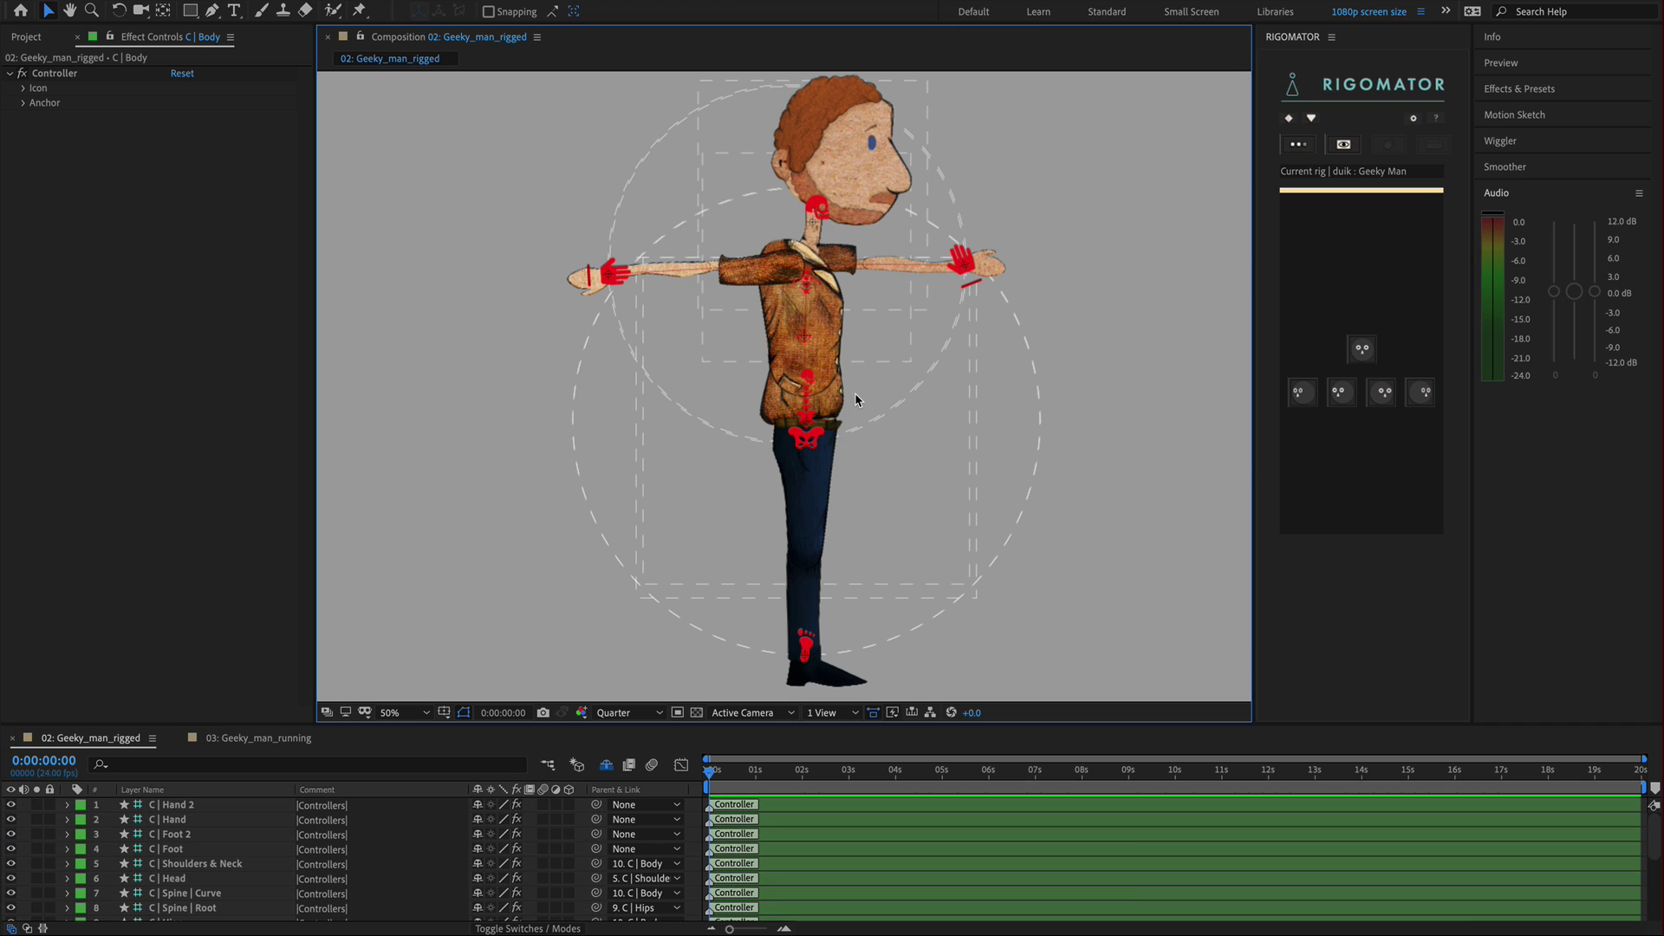
Step: Compare the Geeky_man_rigged and Geeky_man_running compositions, examining the node layers and the keyframed properties of the running controllers
left_click(47, 36)
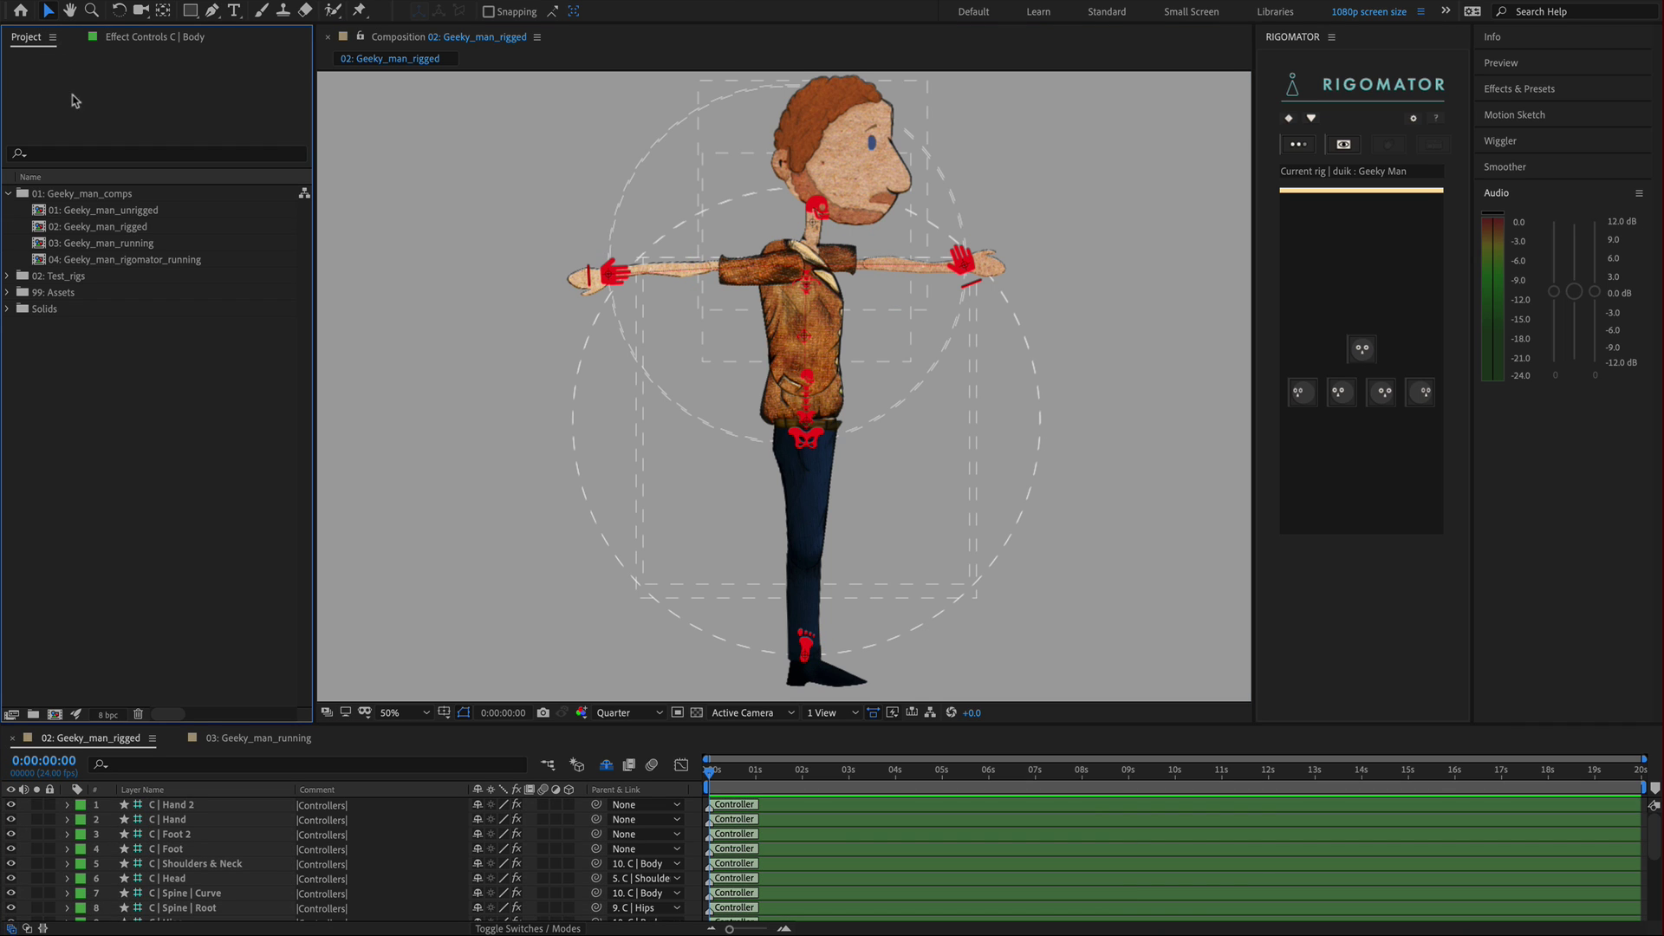
left_click(132, 229)
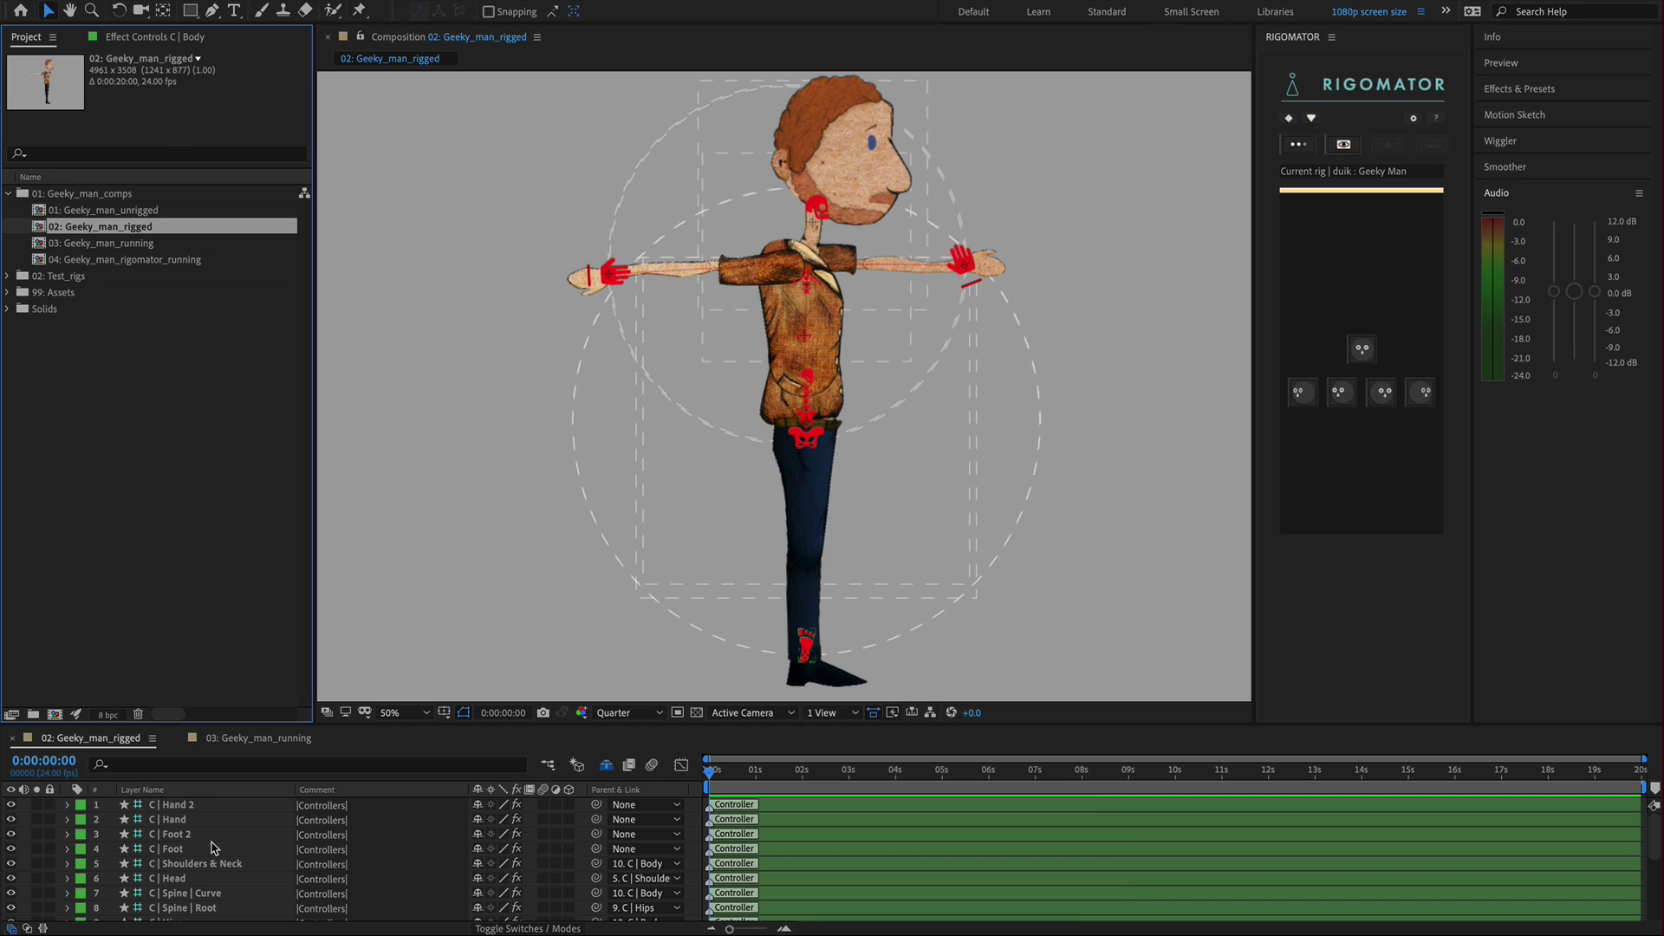
scroll(212, 849, "down", 15)
scroll(210, 848, "up", 1)
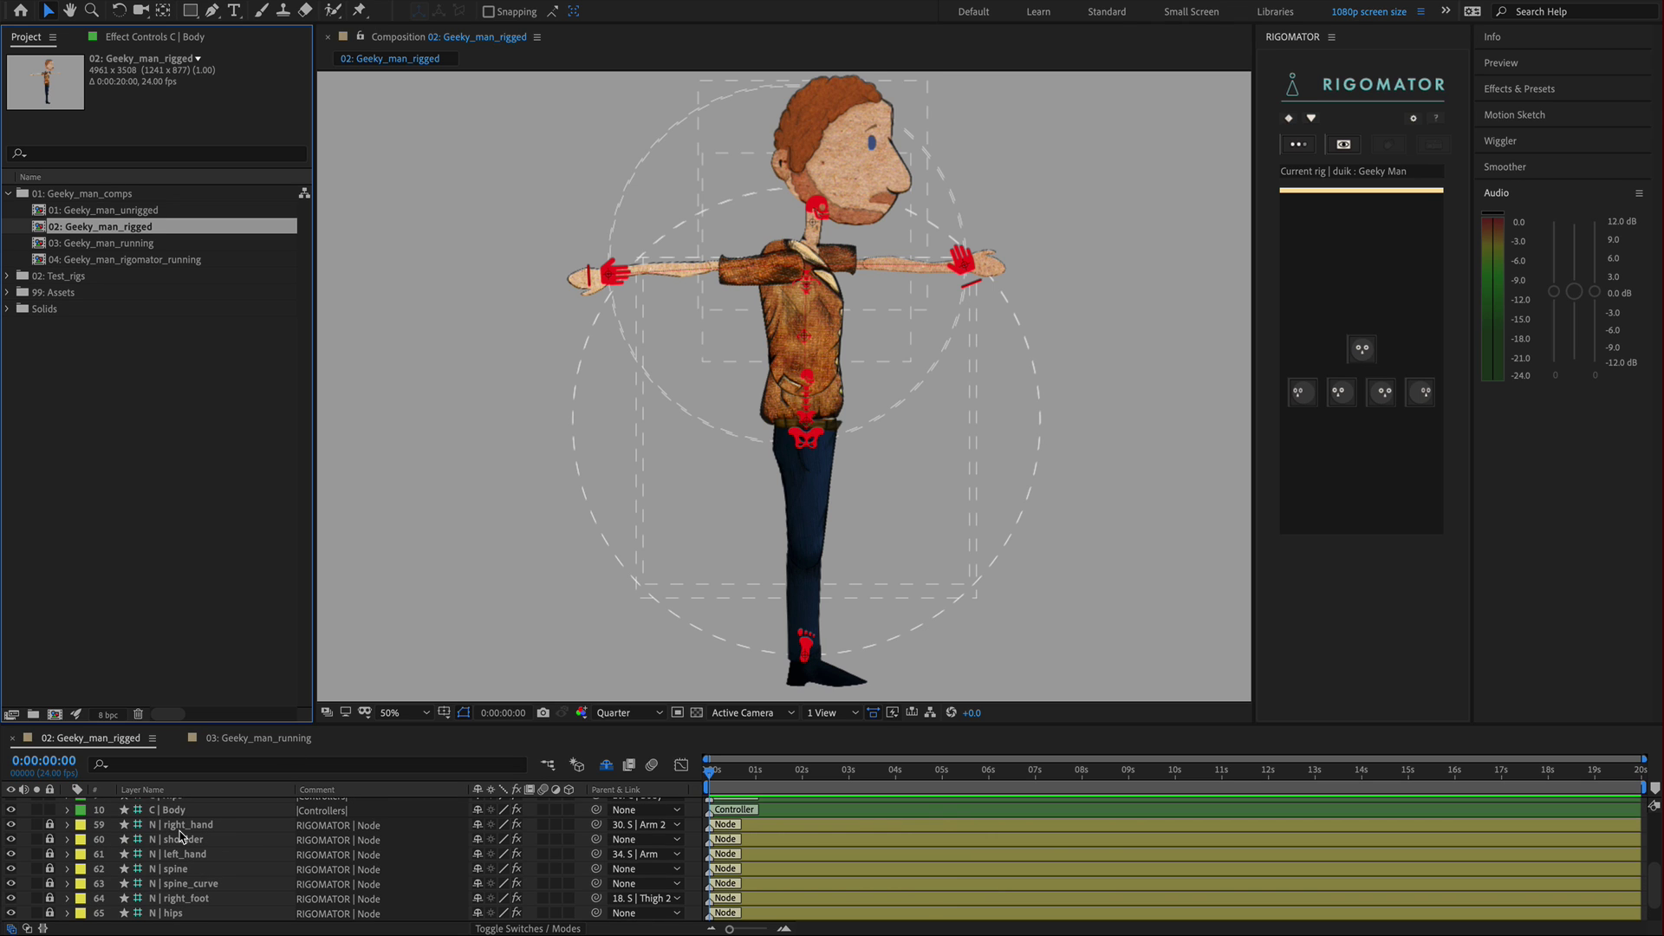
left_click(260, 738)
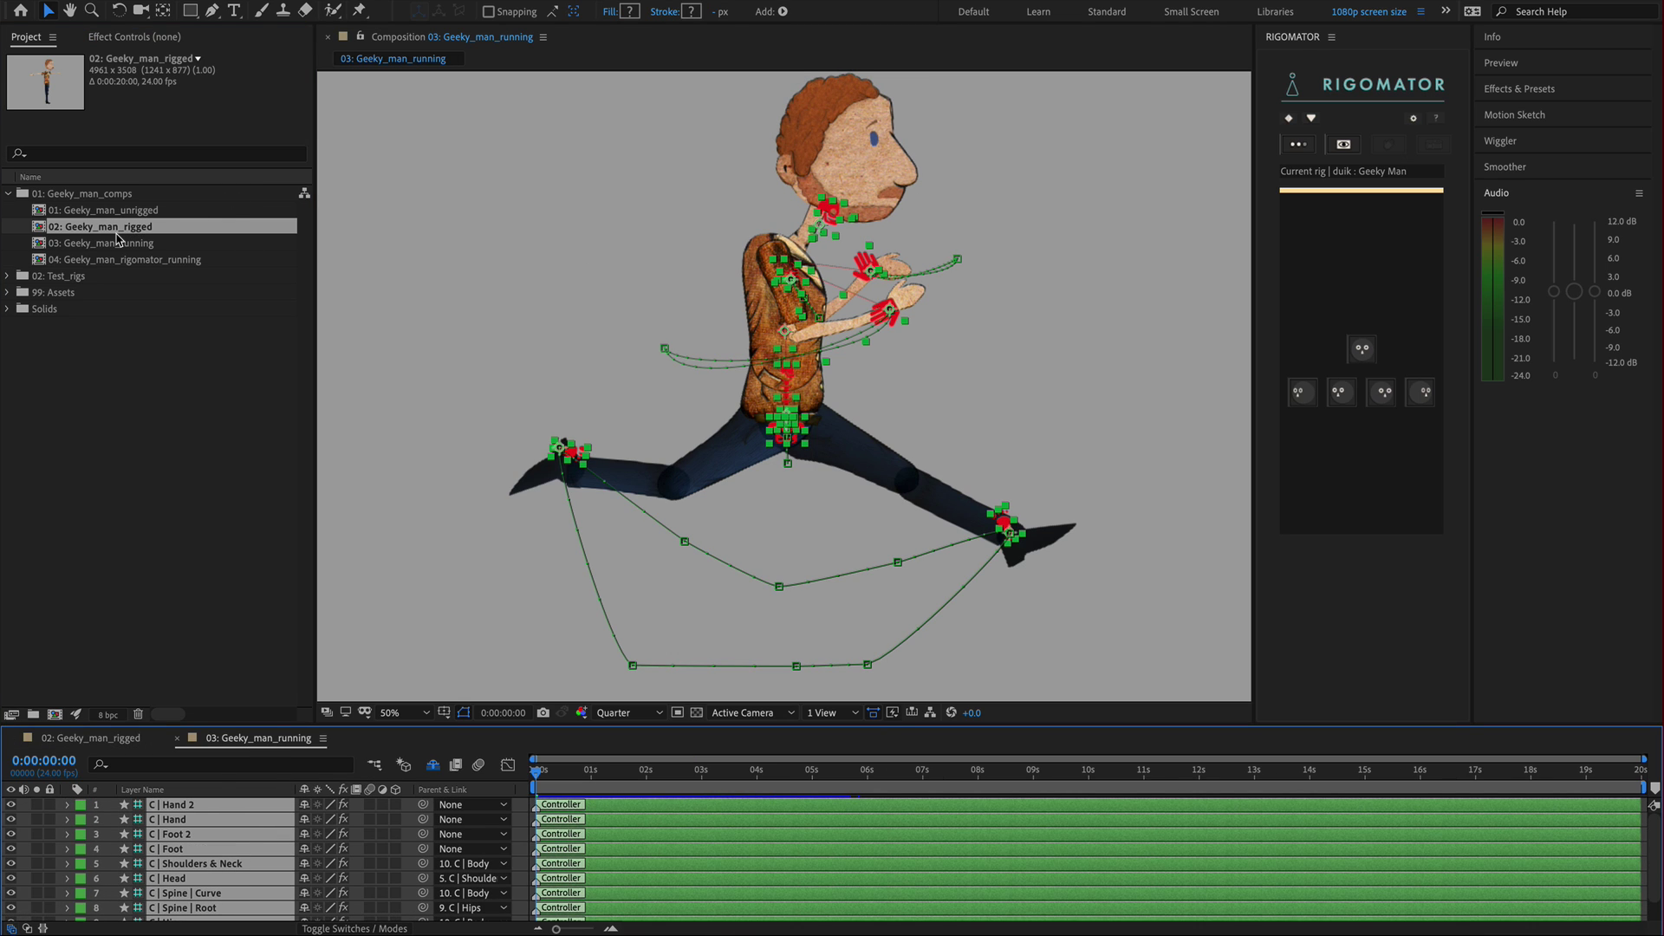
left_click(116, 742)
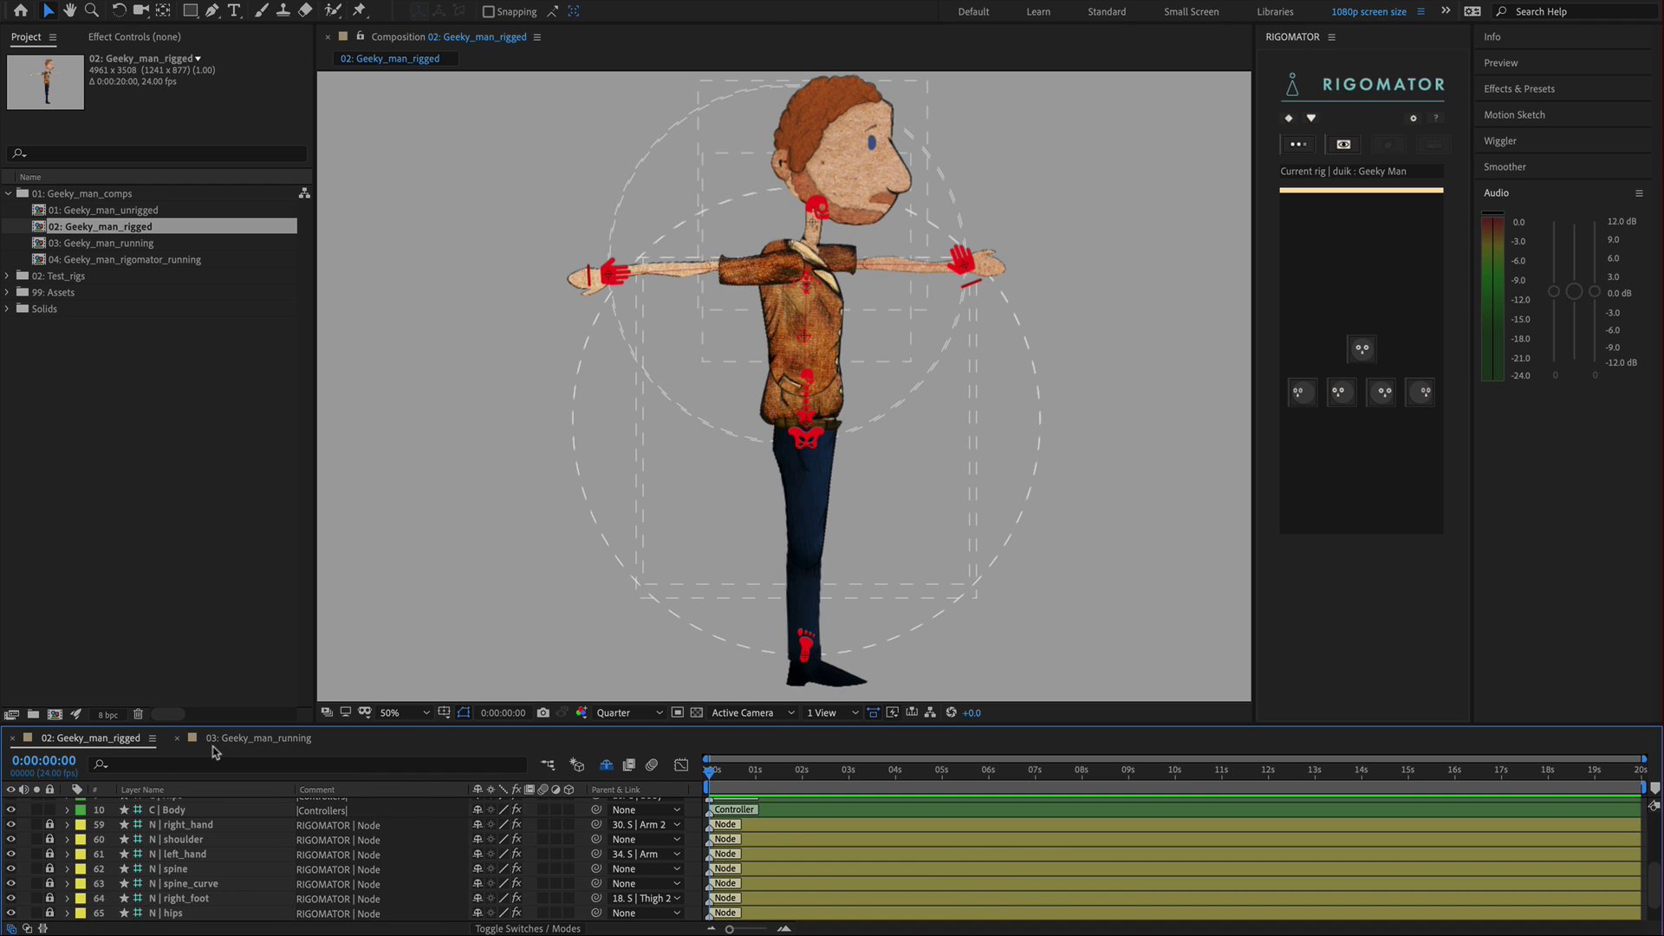
left_click(251, 742)
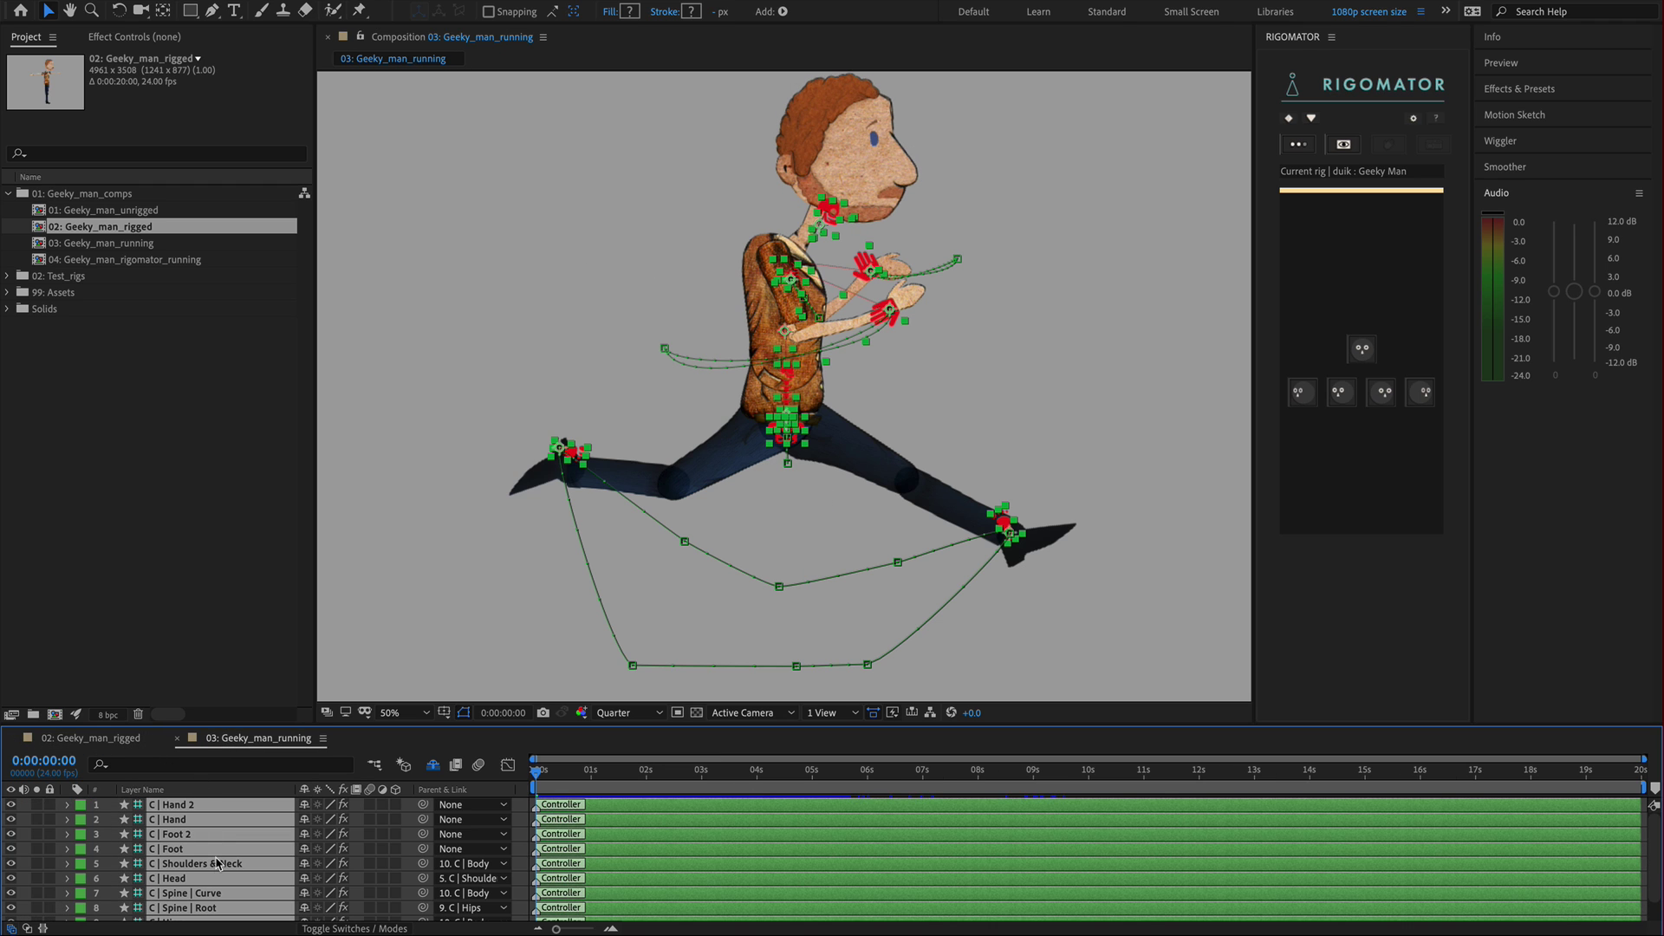
scroll(218, 865, "down", 2)
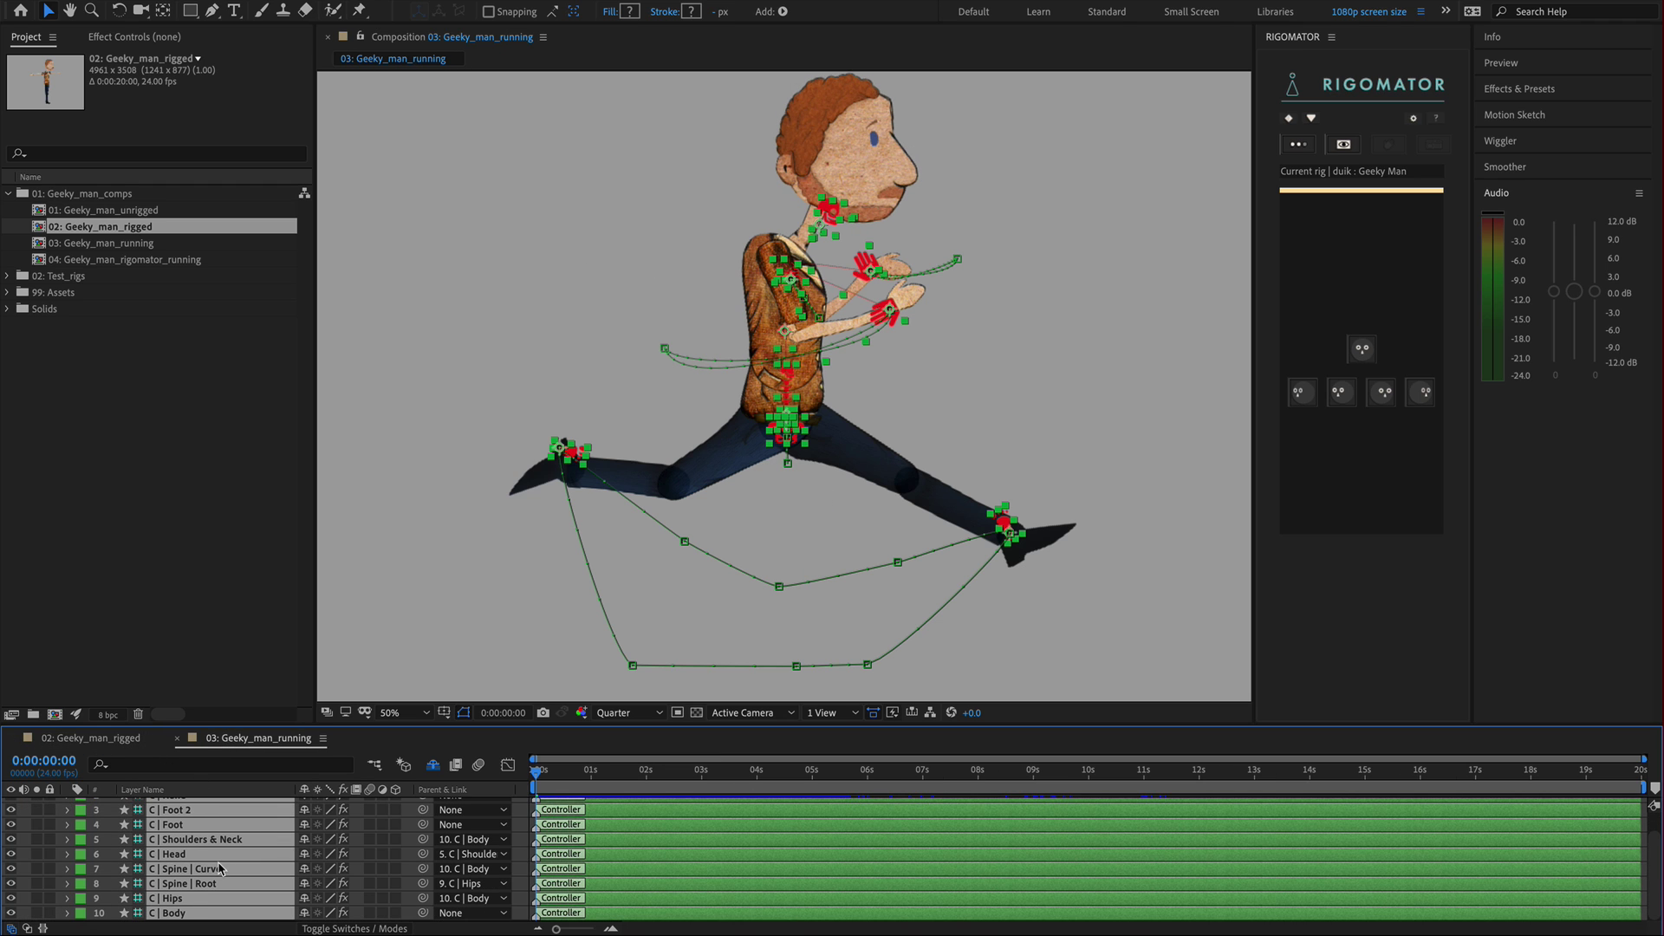
key("u")
scroll(221, 871, "down", 3)
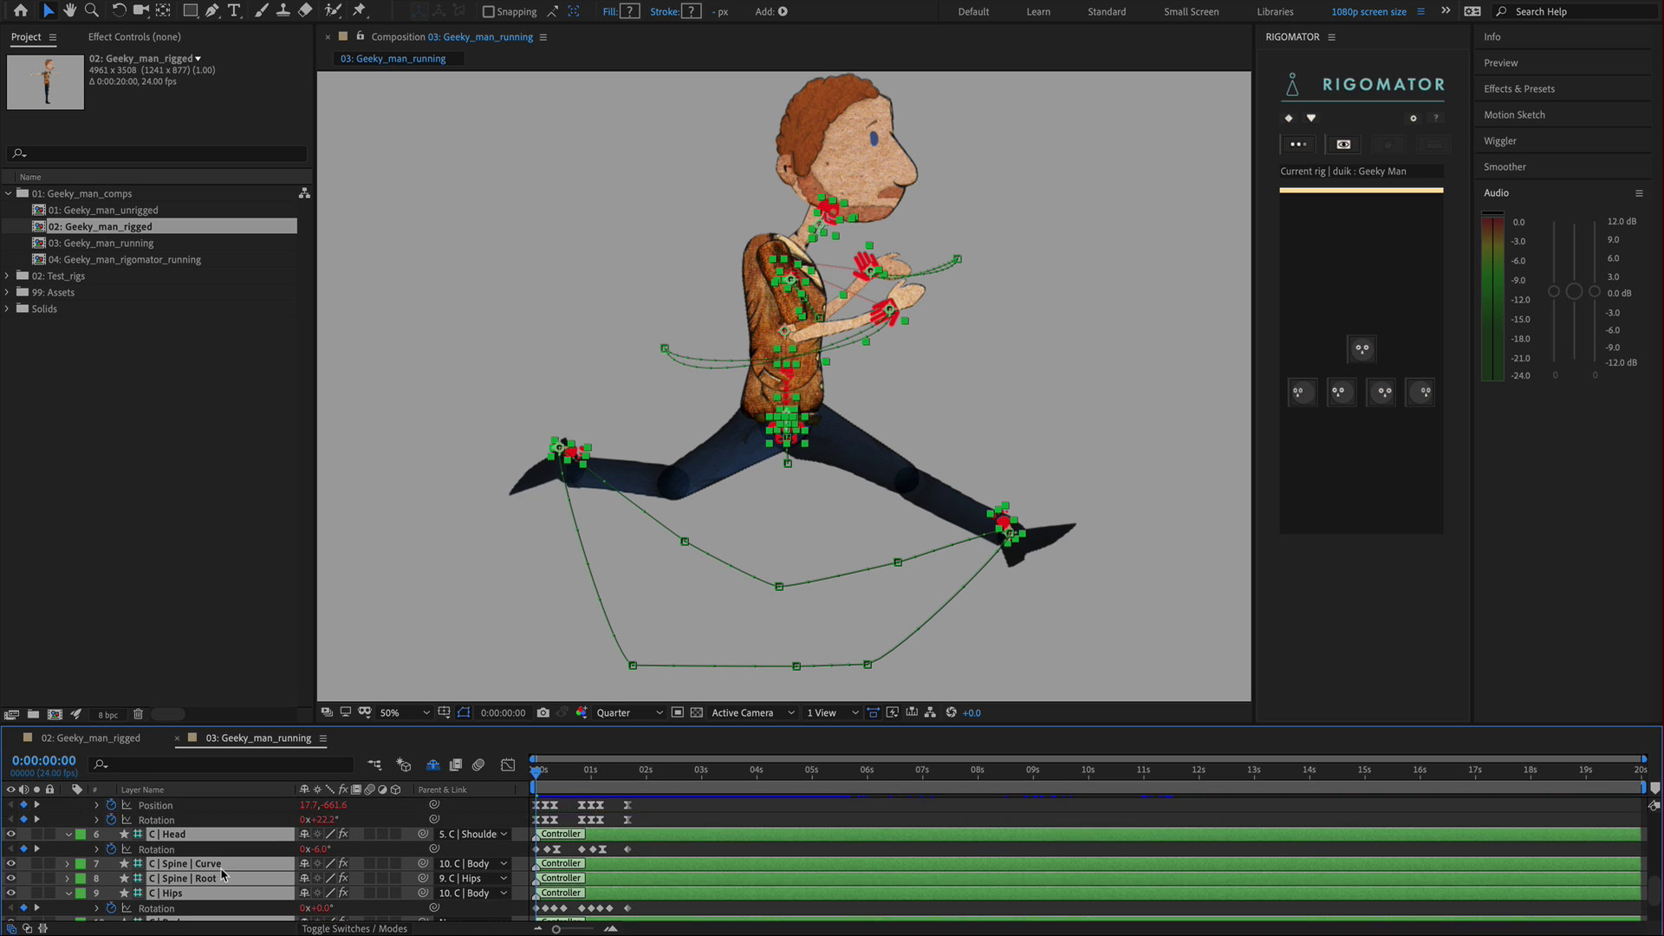
scroll(223, 874, "down", 2)
key("u")
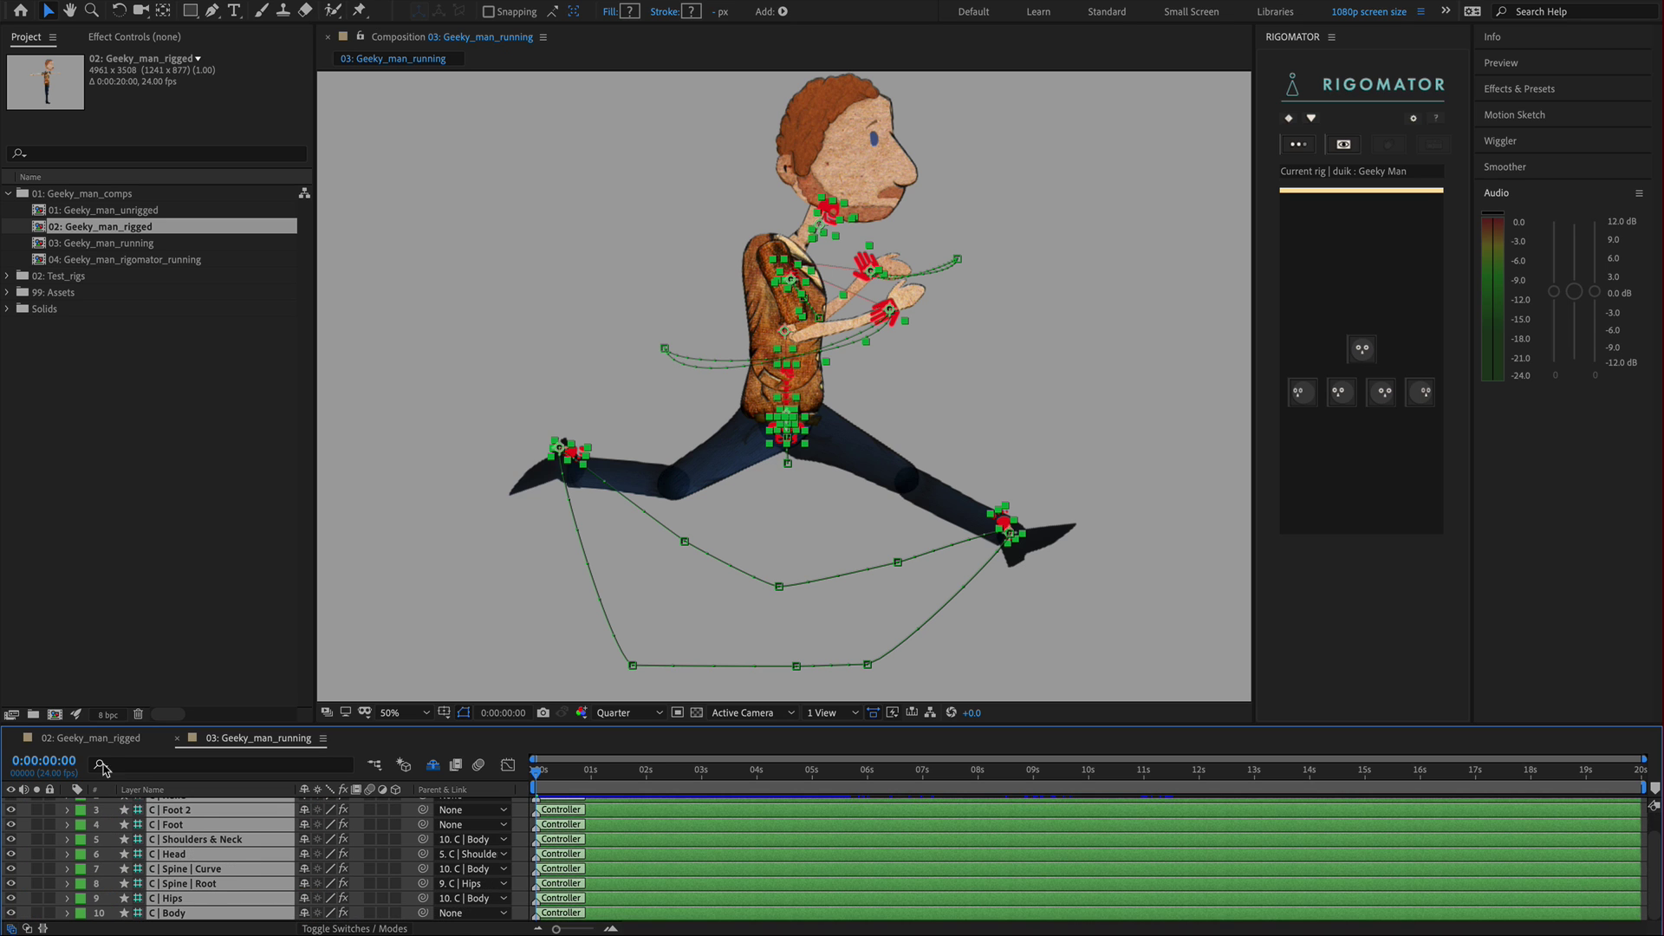
Step: Unlock and copy all the N | node layers in the Geeky_man_rigged composition, and lock them again
left_click(109, 739)
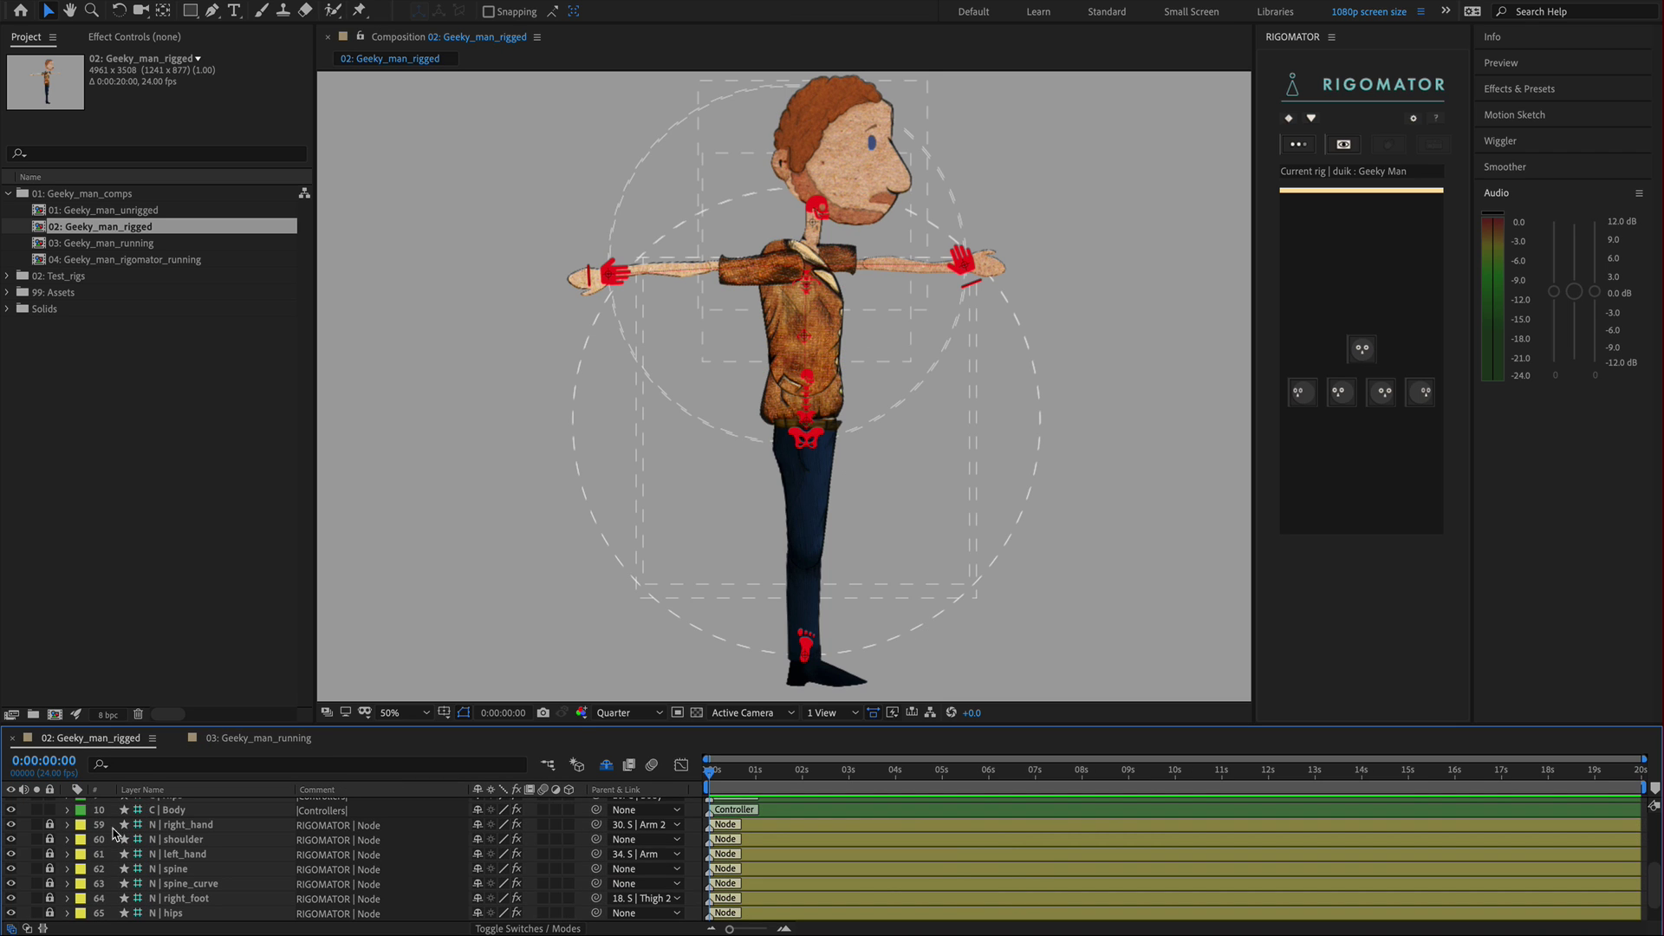
left_click_drag(50, 825, 51, 907)
scroll(52, 906, "down", 1)
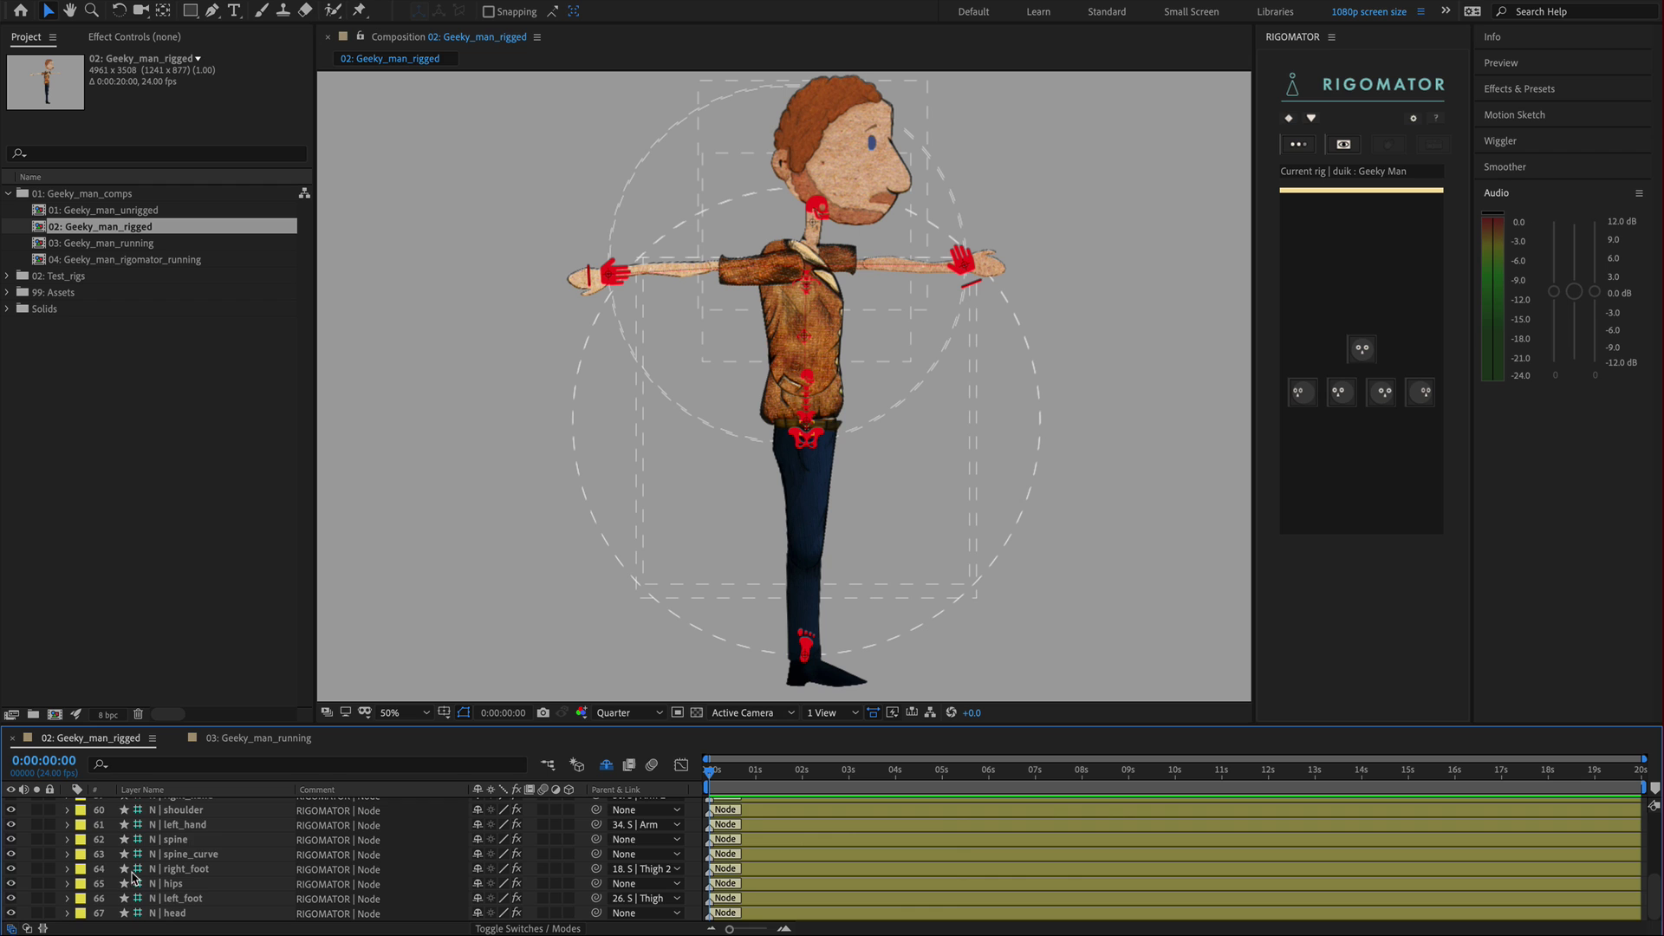
scroll(173, 867, "up", 1)
left_click(186, 825)
scroll(189, 902, "down", 1)
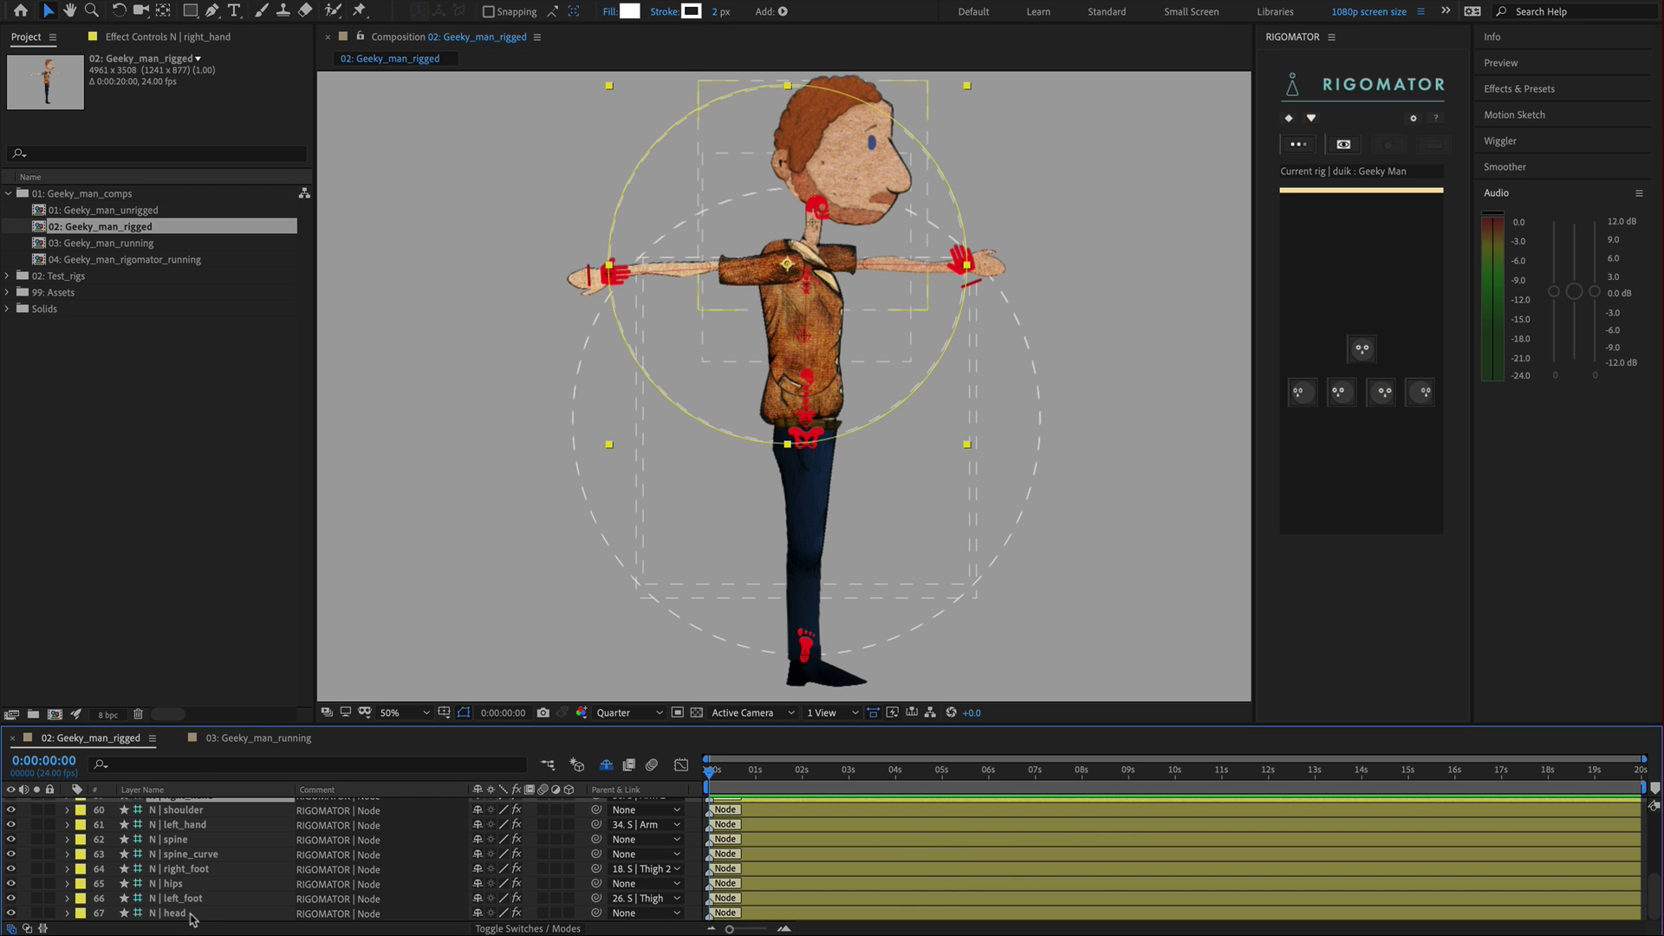
left_click(184, 913, "shift")
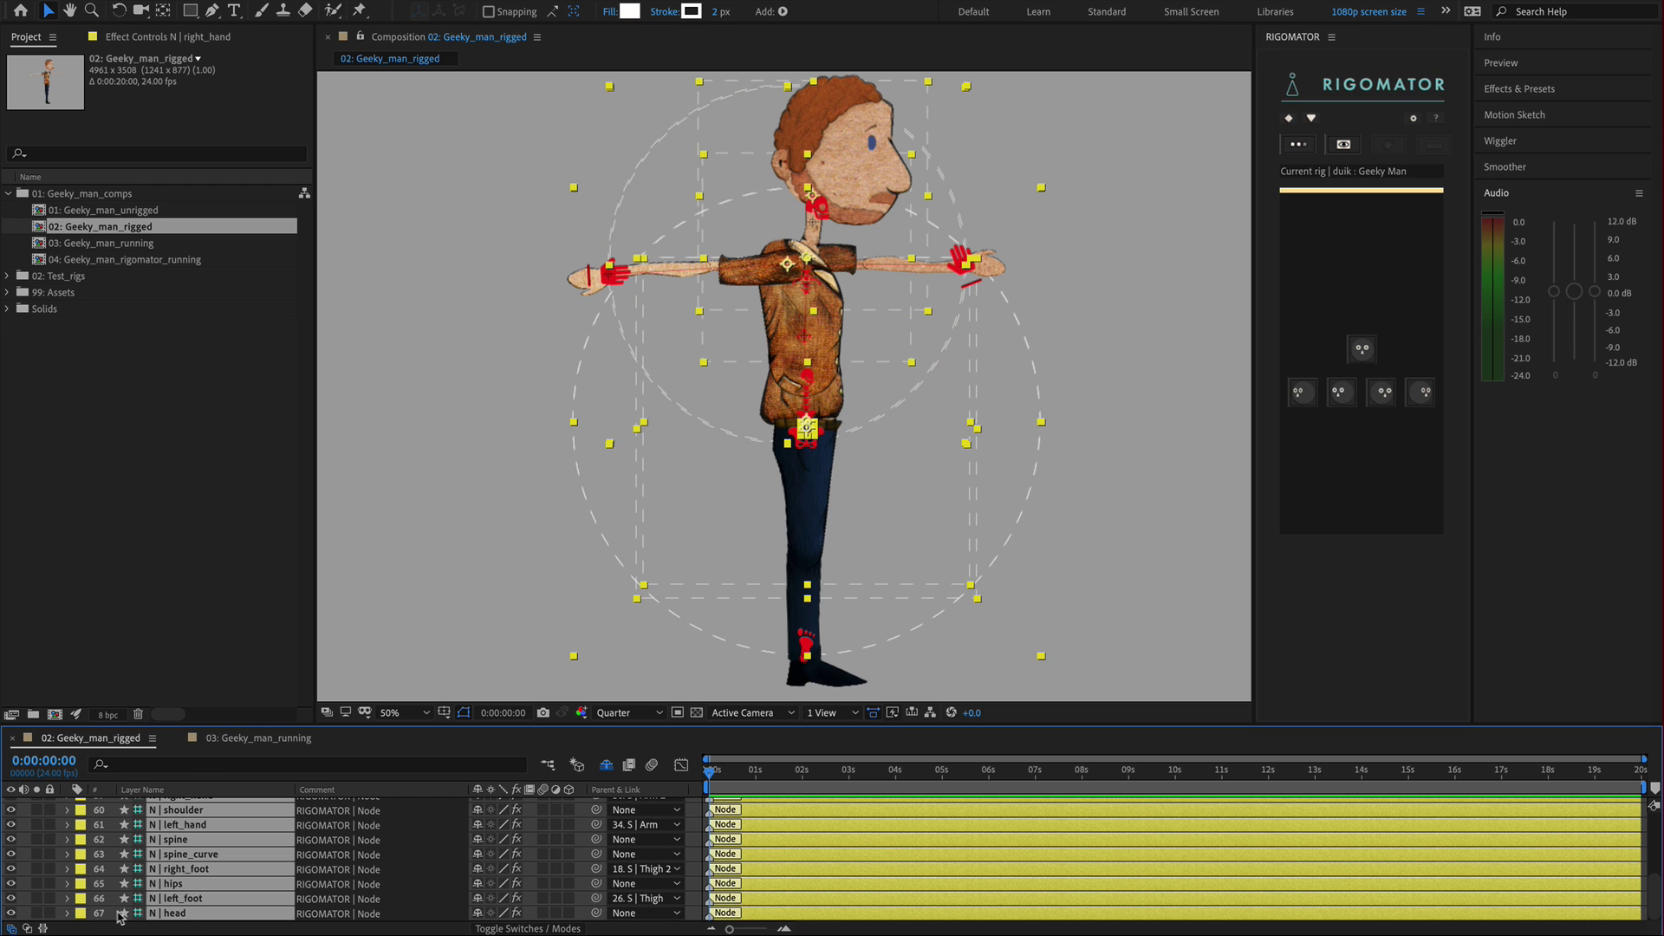
left_click(49, 913)
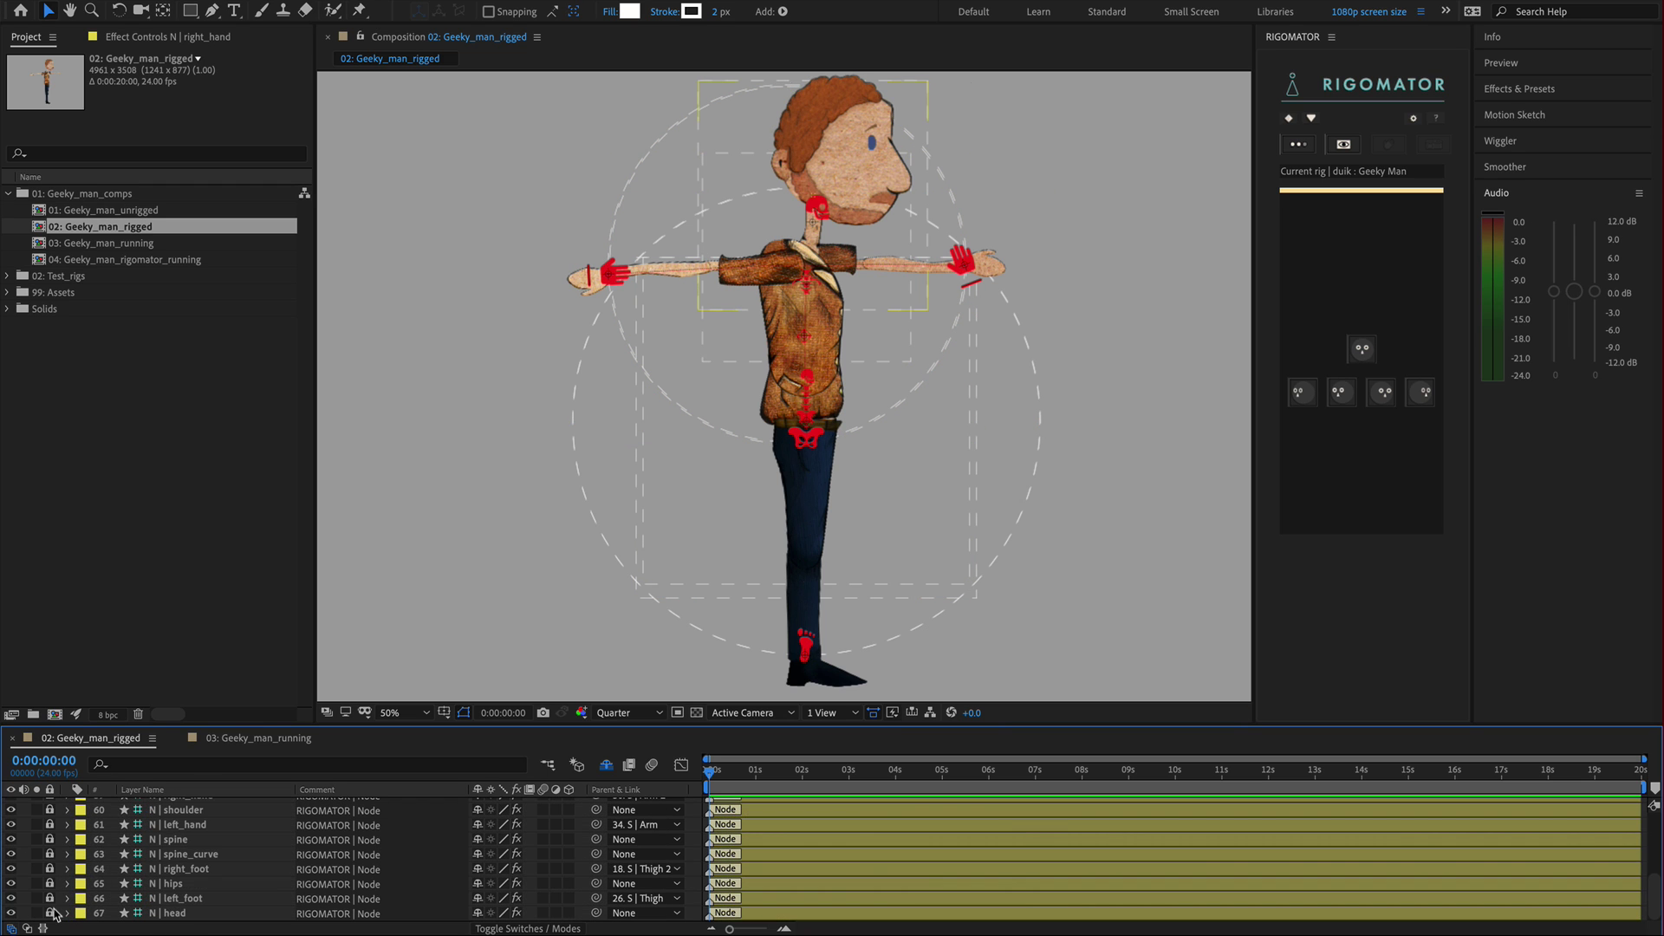
Step: Paste the node layers into the Geeky_man_running composition below the C | Body layer and lock them
left_click(239, 738)
key("ctrl+v")
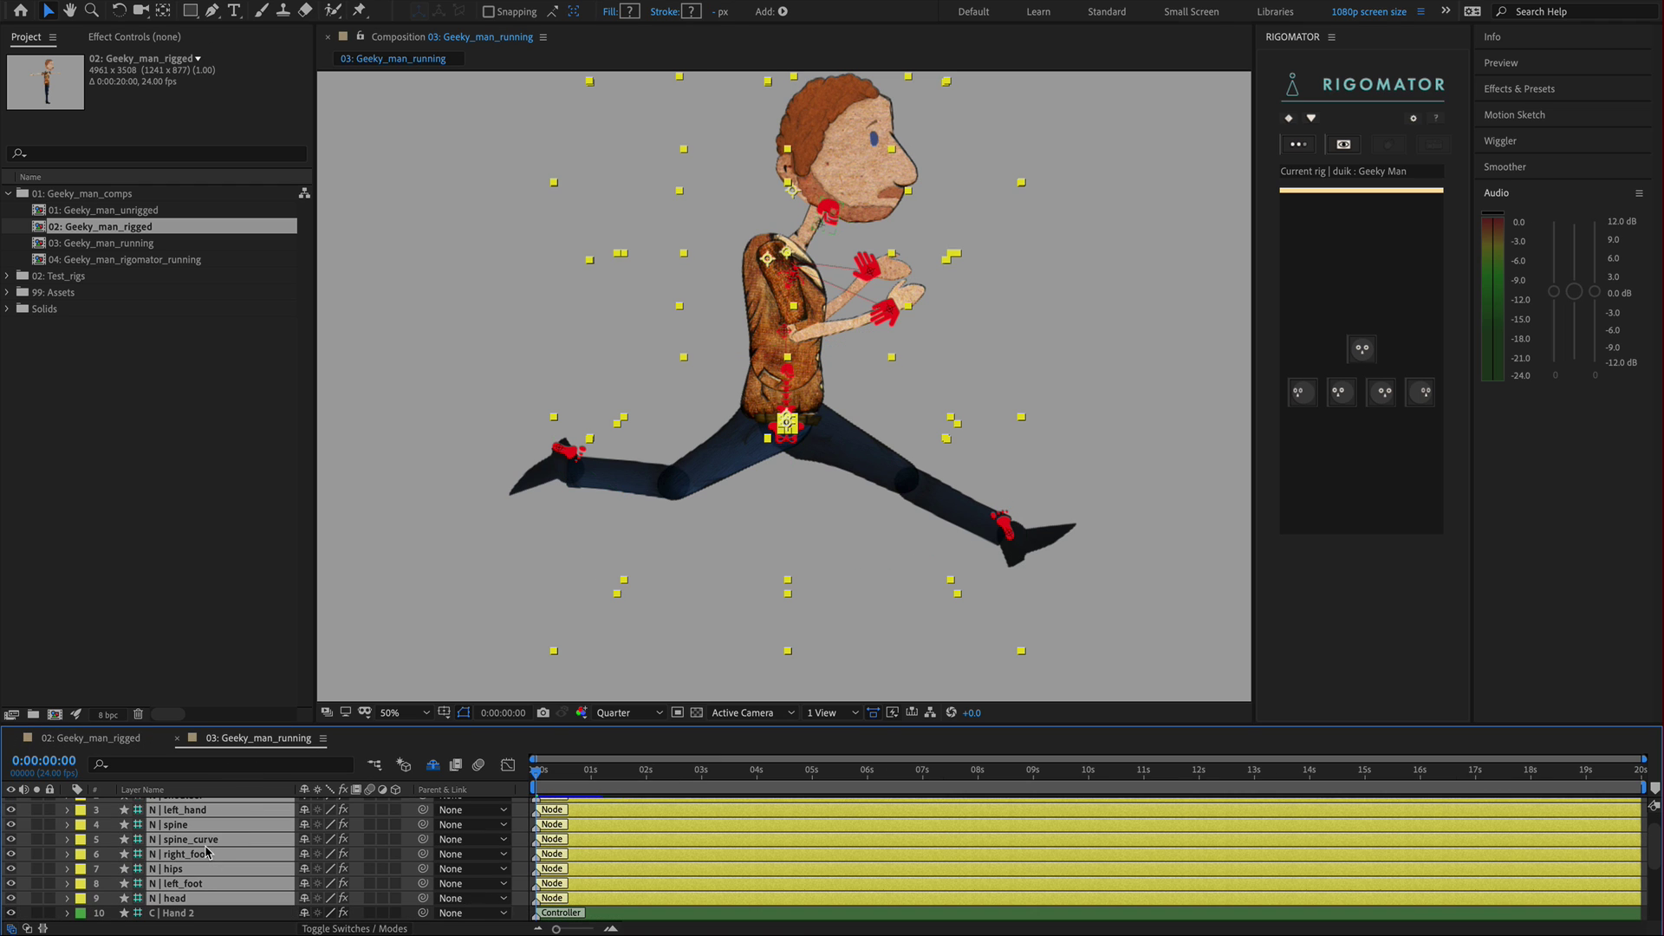
left_click_drag(173, 900, 175, 921)
left_click(49, 913)
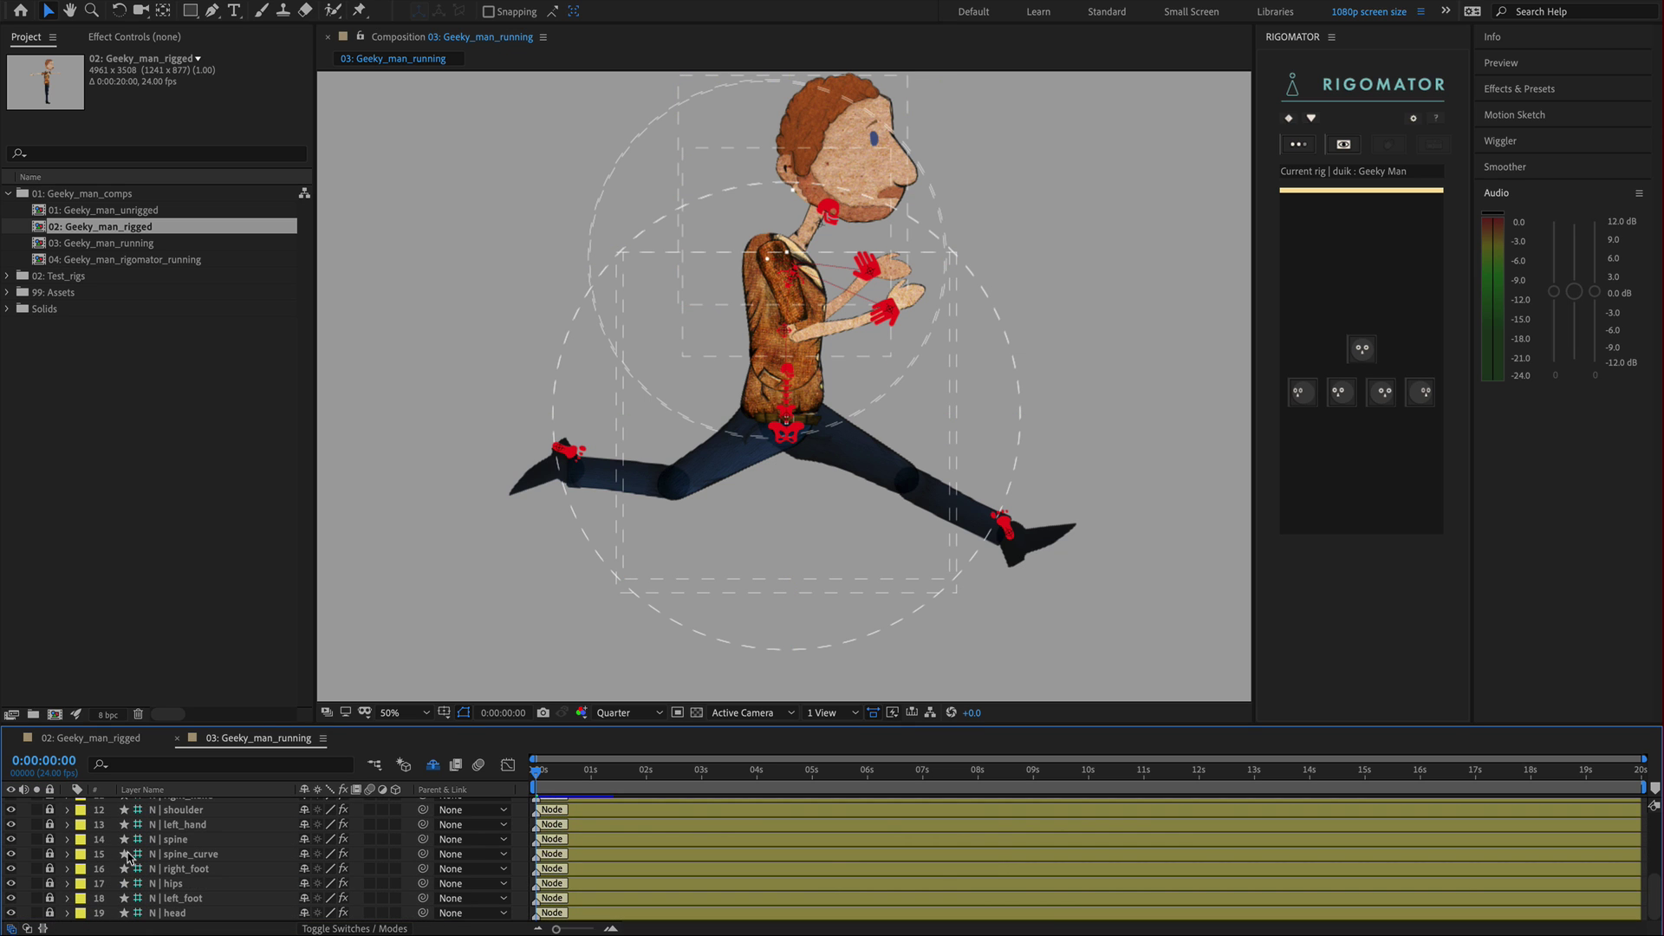
scroll(130, 858, "up", 3)
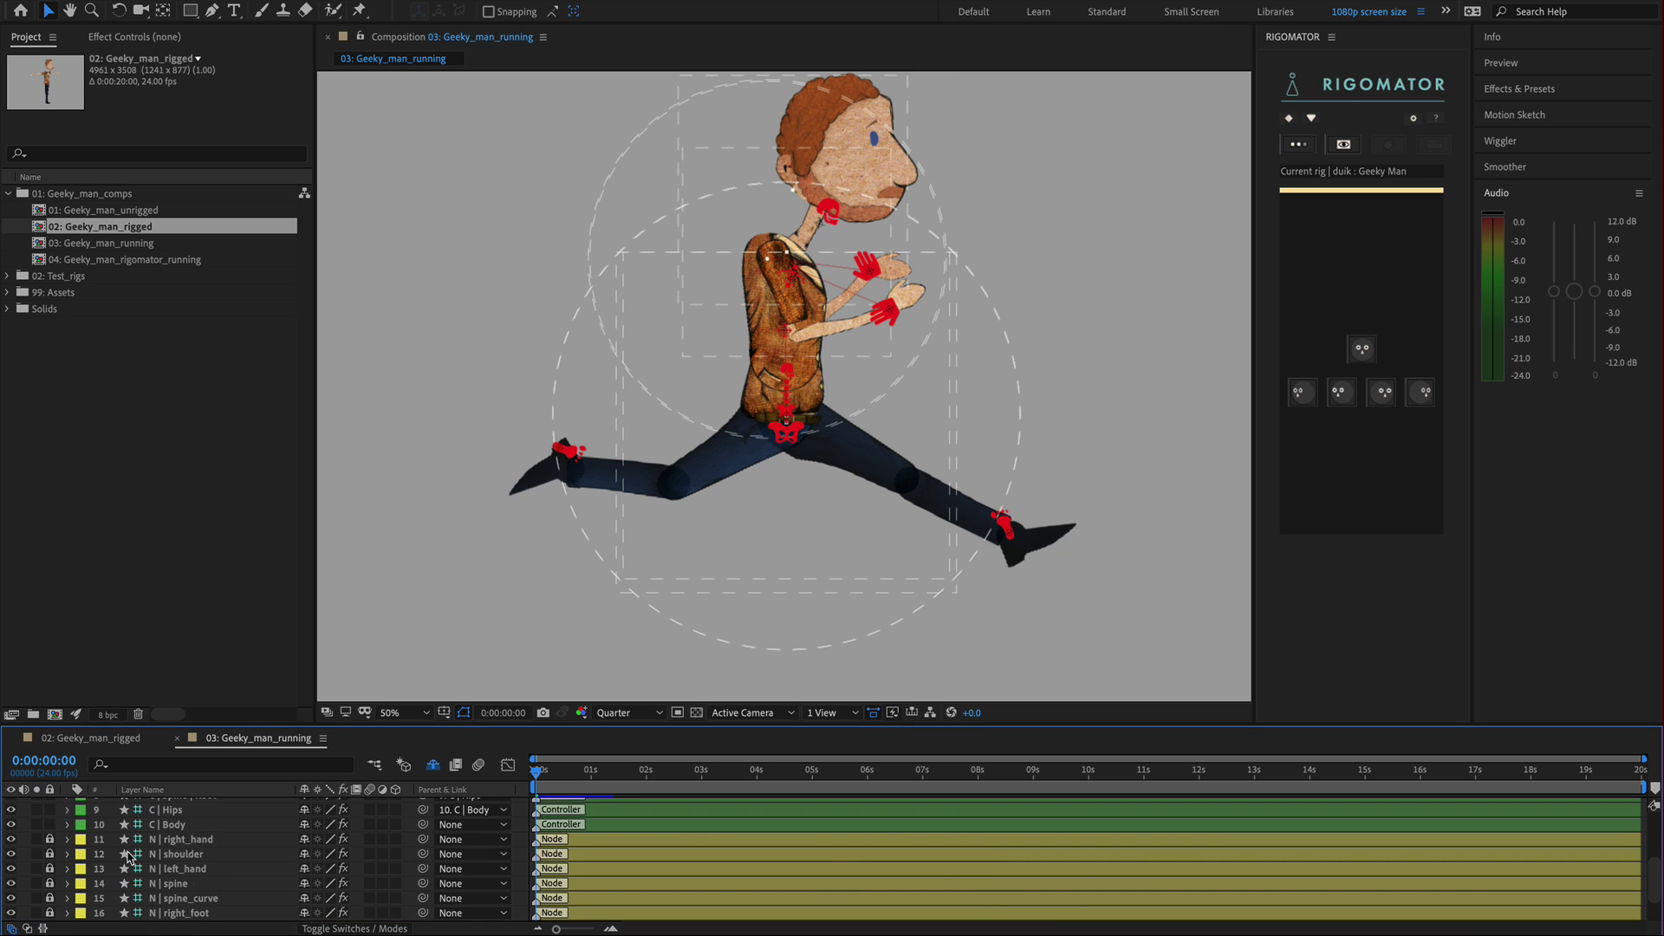
Step: Check the layers in both compositions, clear the current Rigomator rig and grab the existing rig from the Geeky_man_running composition
left_click(119, 744)
left_click(248, 743)
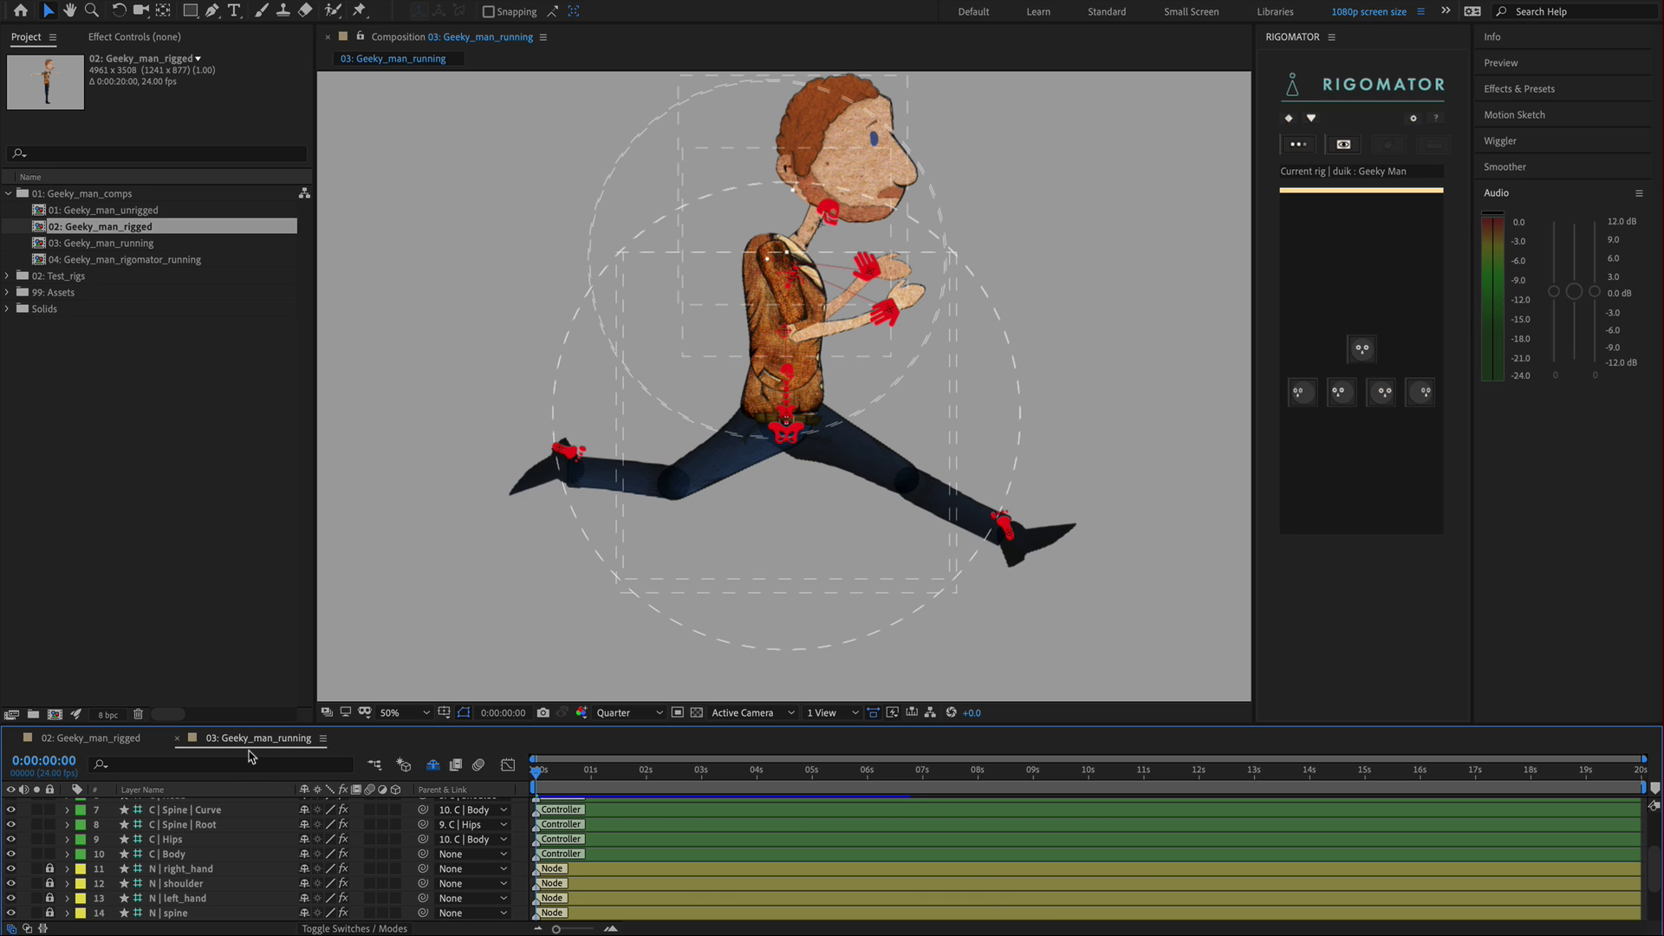
left_click(68, 742)
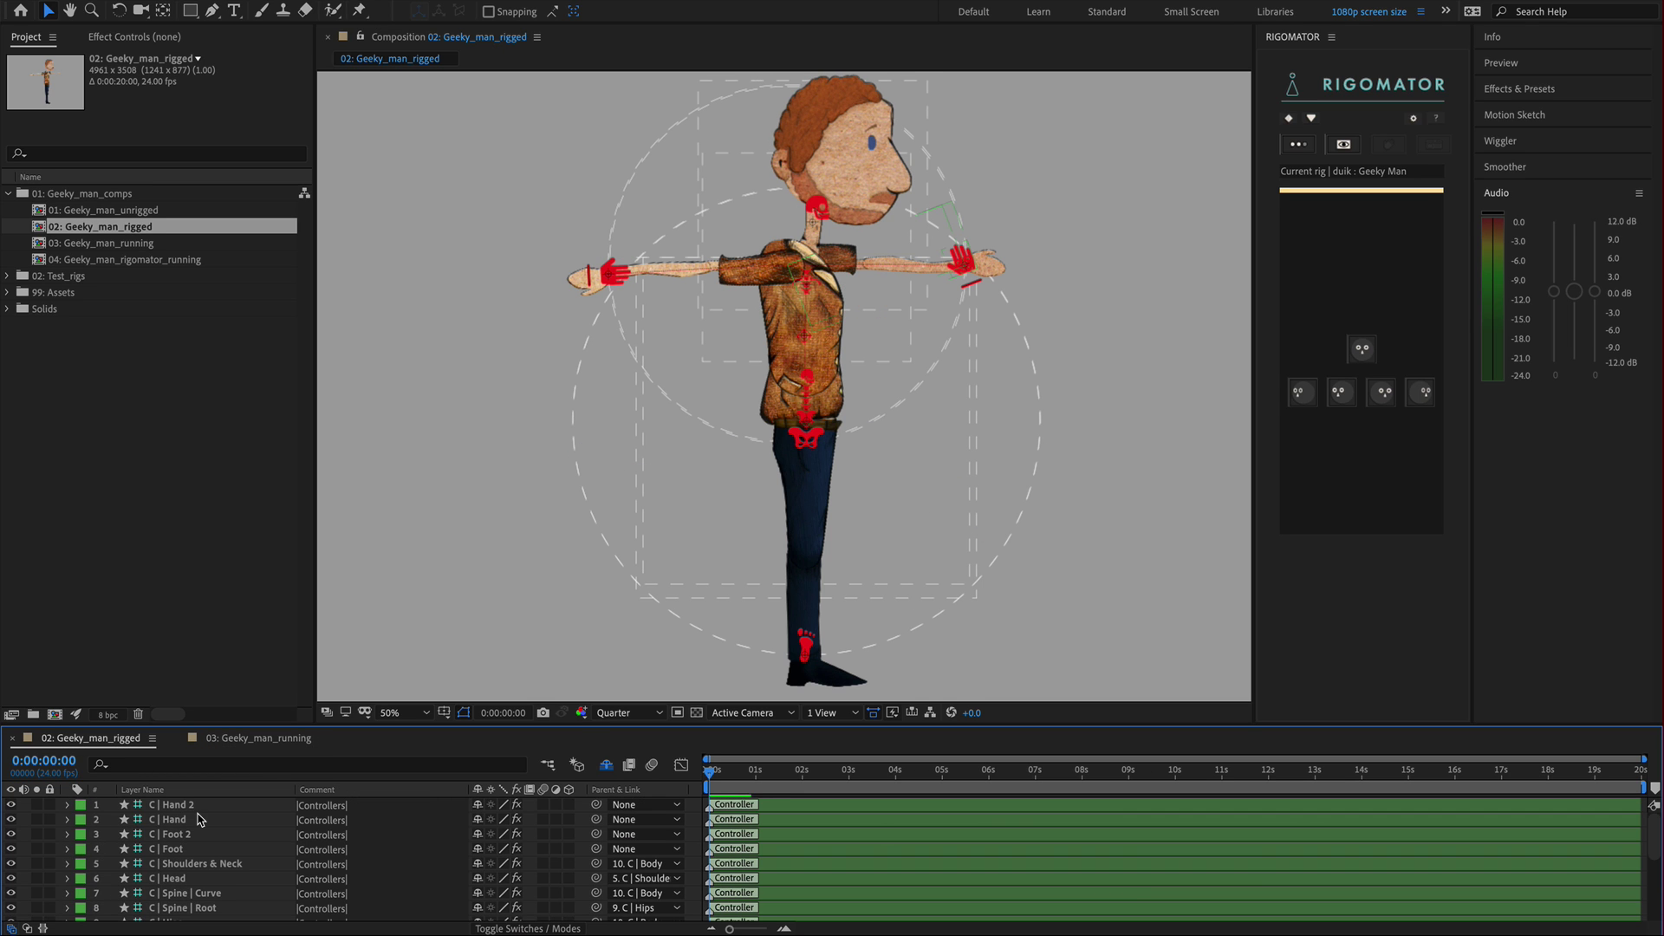
scroll(198, 815, "down", 3)
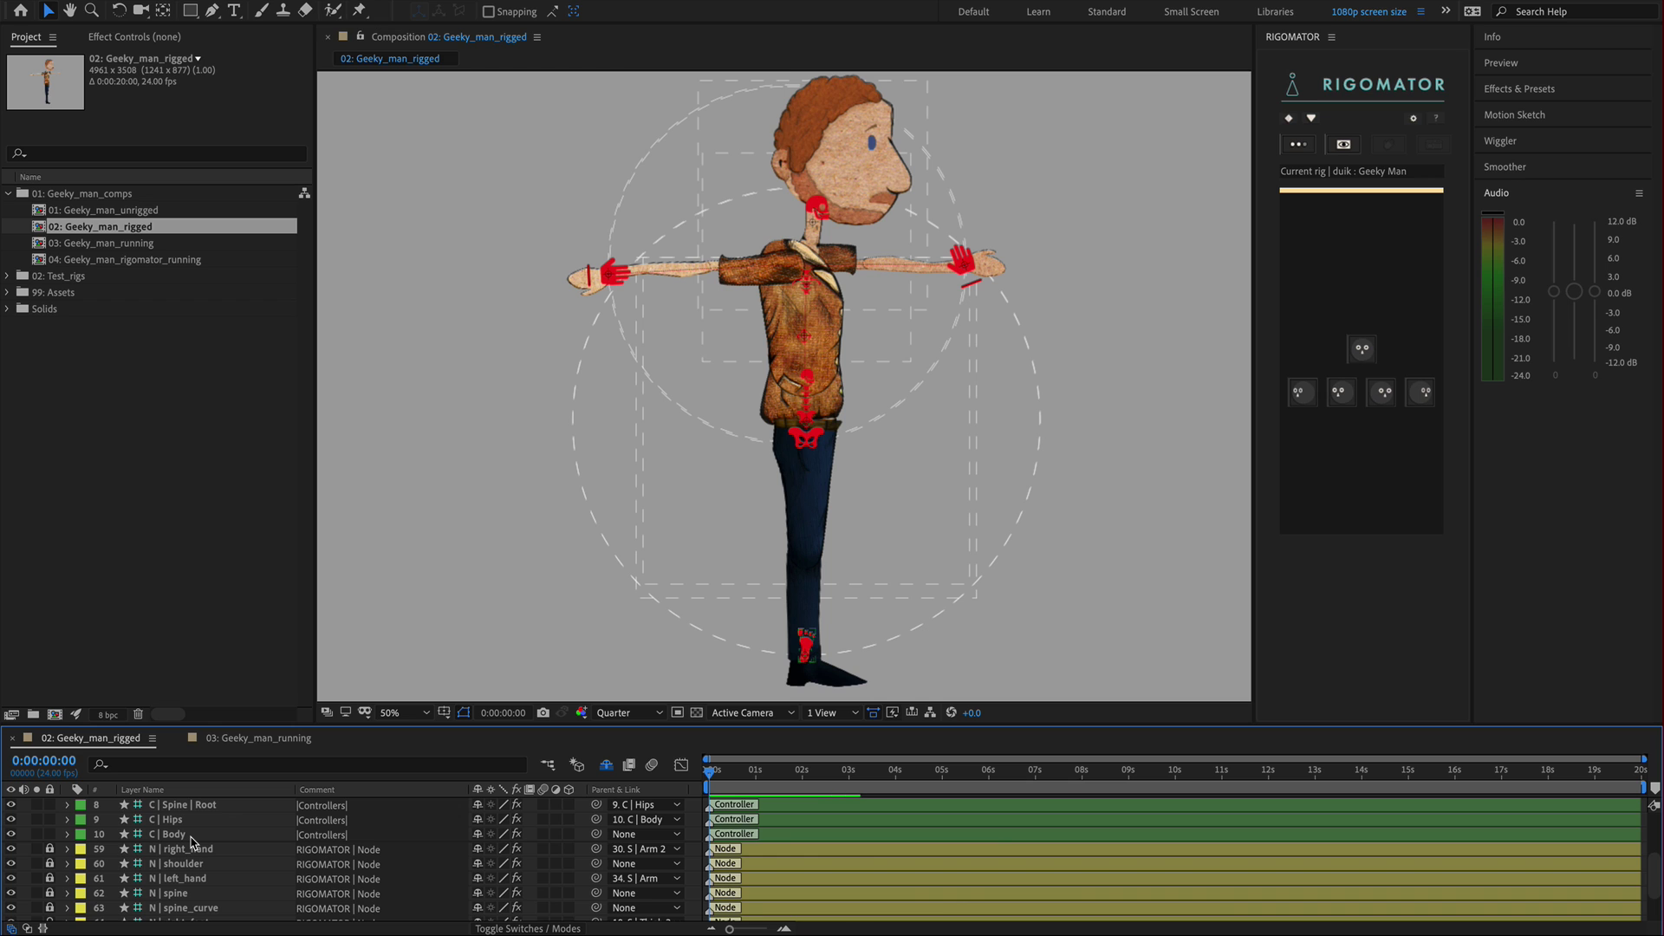
left_click(256, 738)
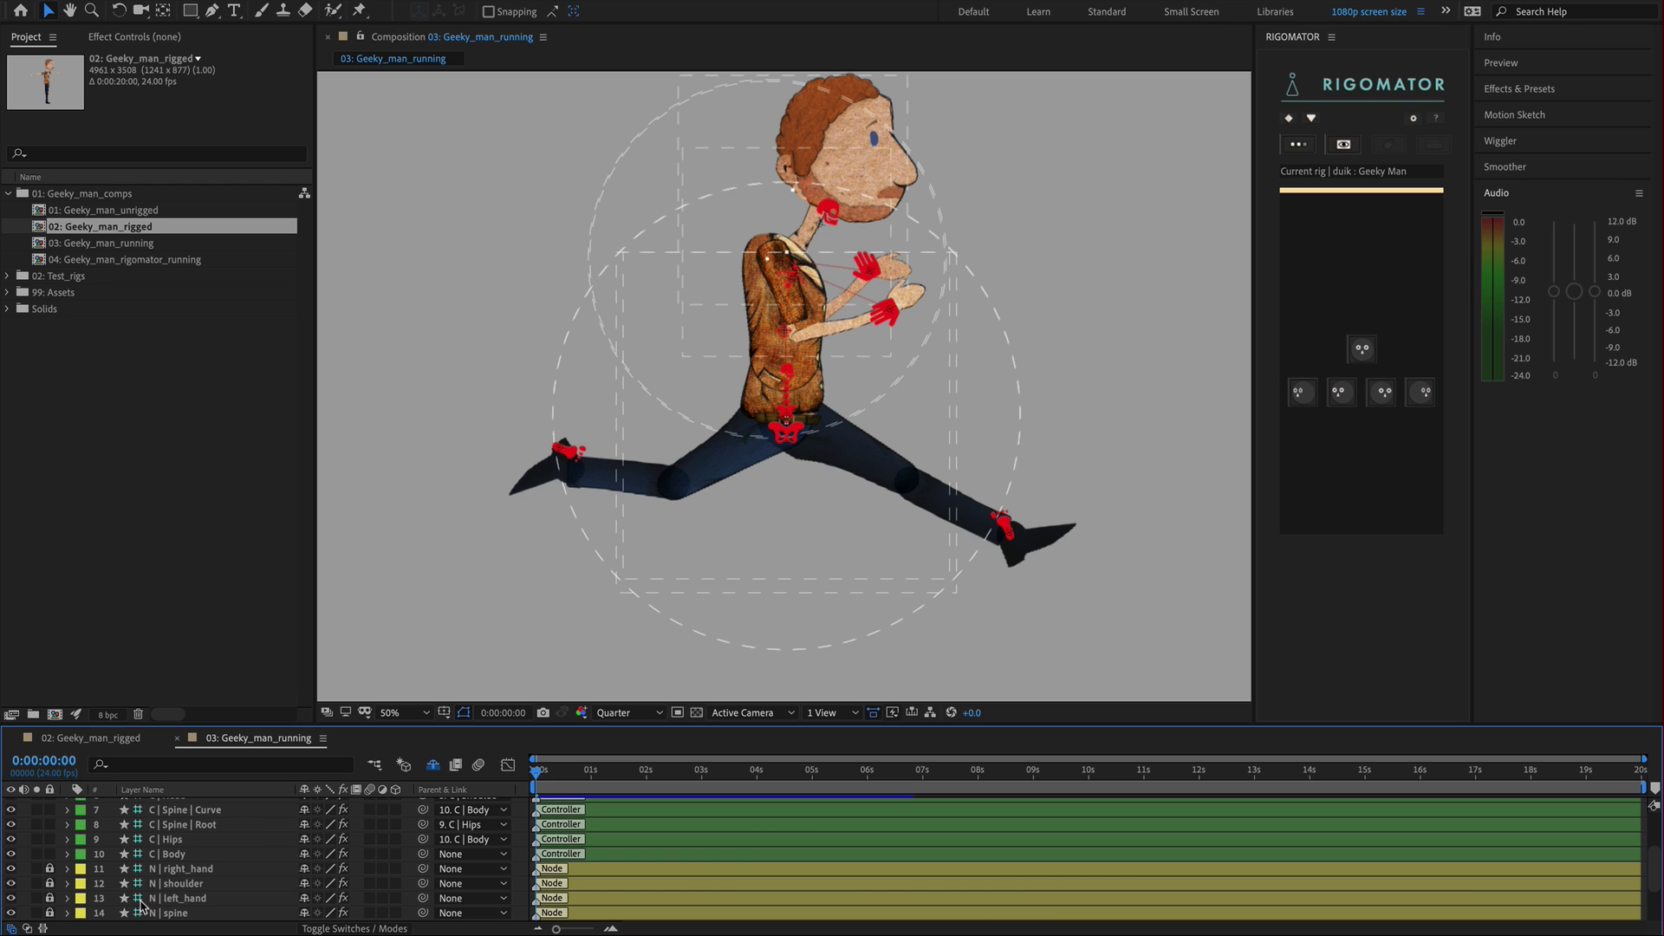
left_click(1305, 145)
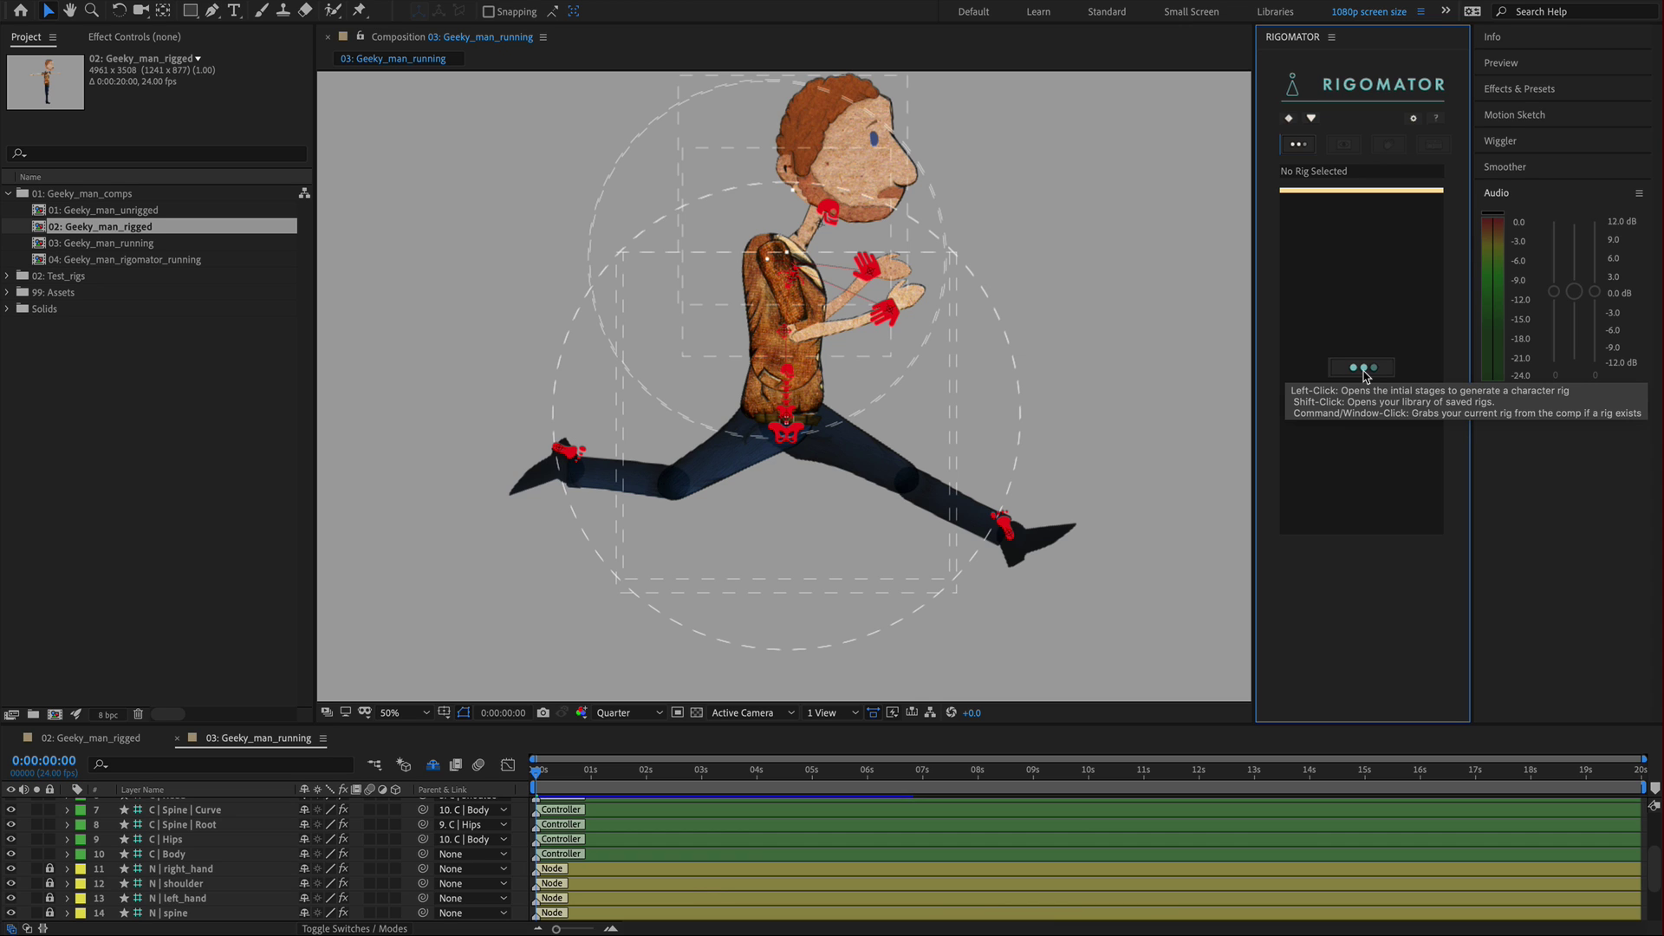
left_click(1363, 370, "ctrl")
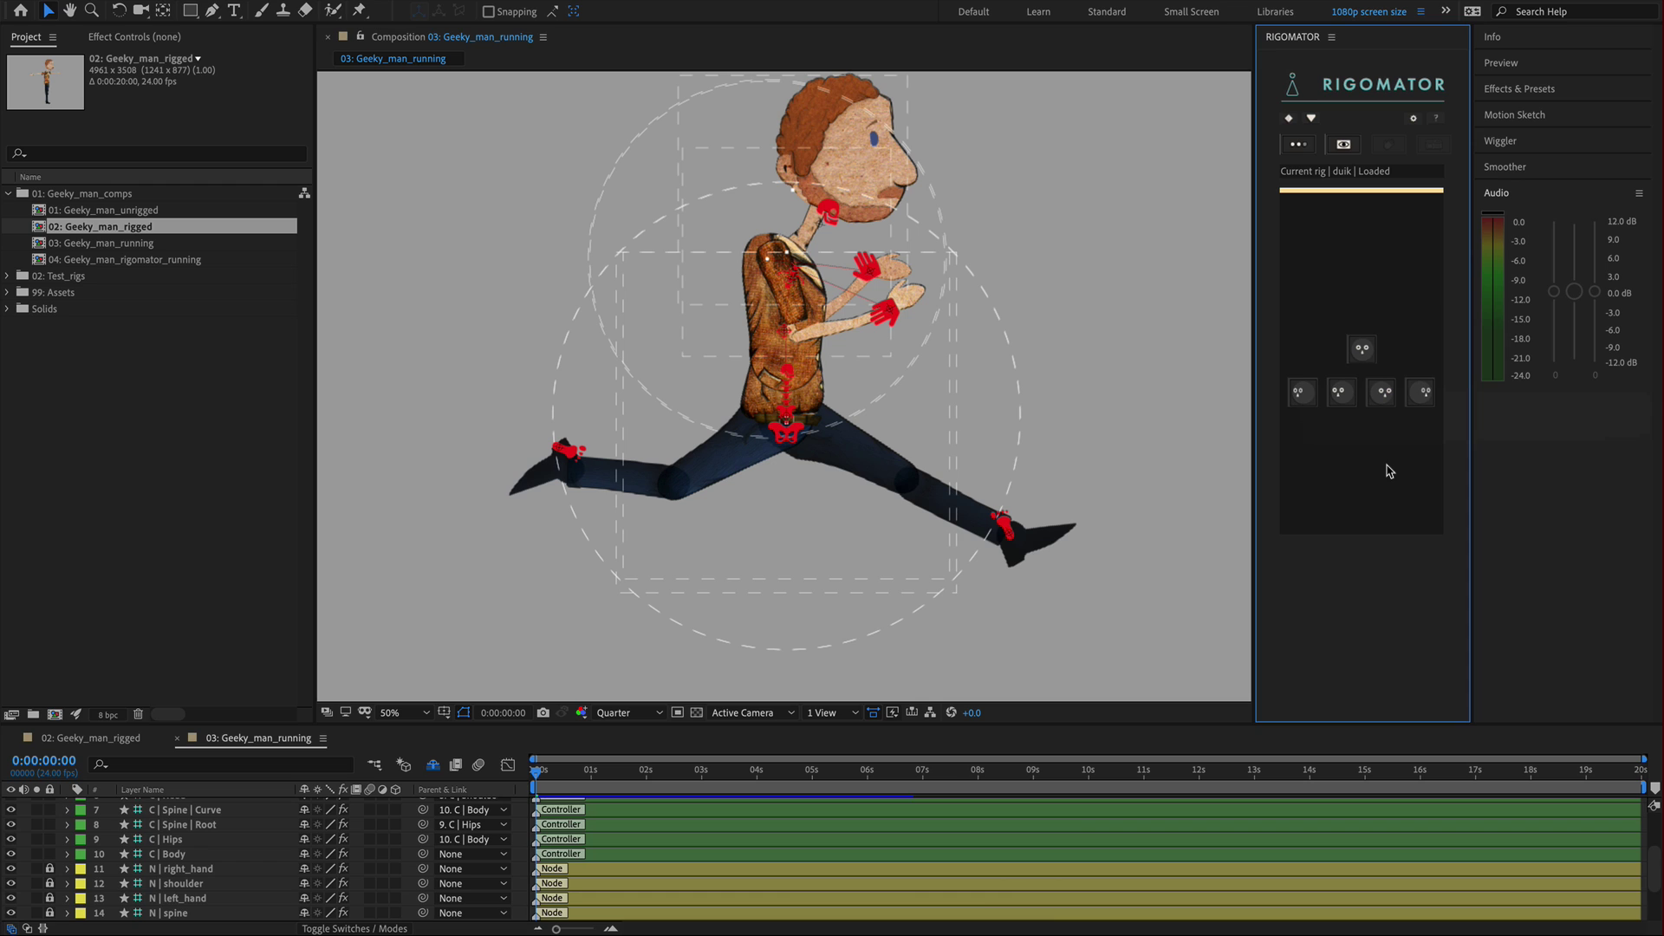
Step: Choose the right-facing view for the loaded rig and open its full-body animation template library
left_click(1426, 395)
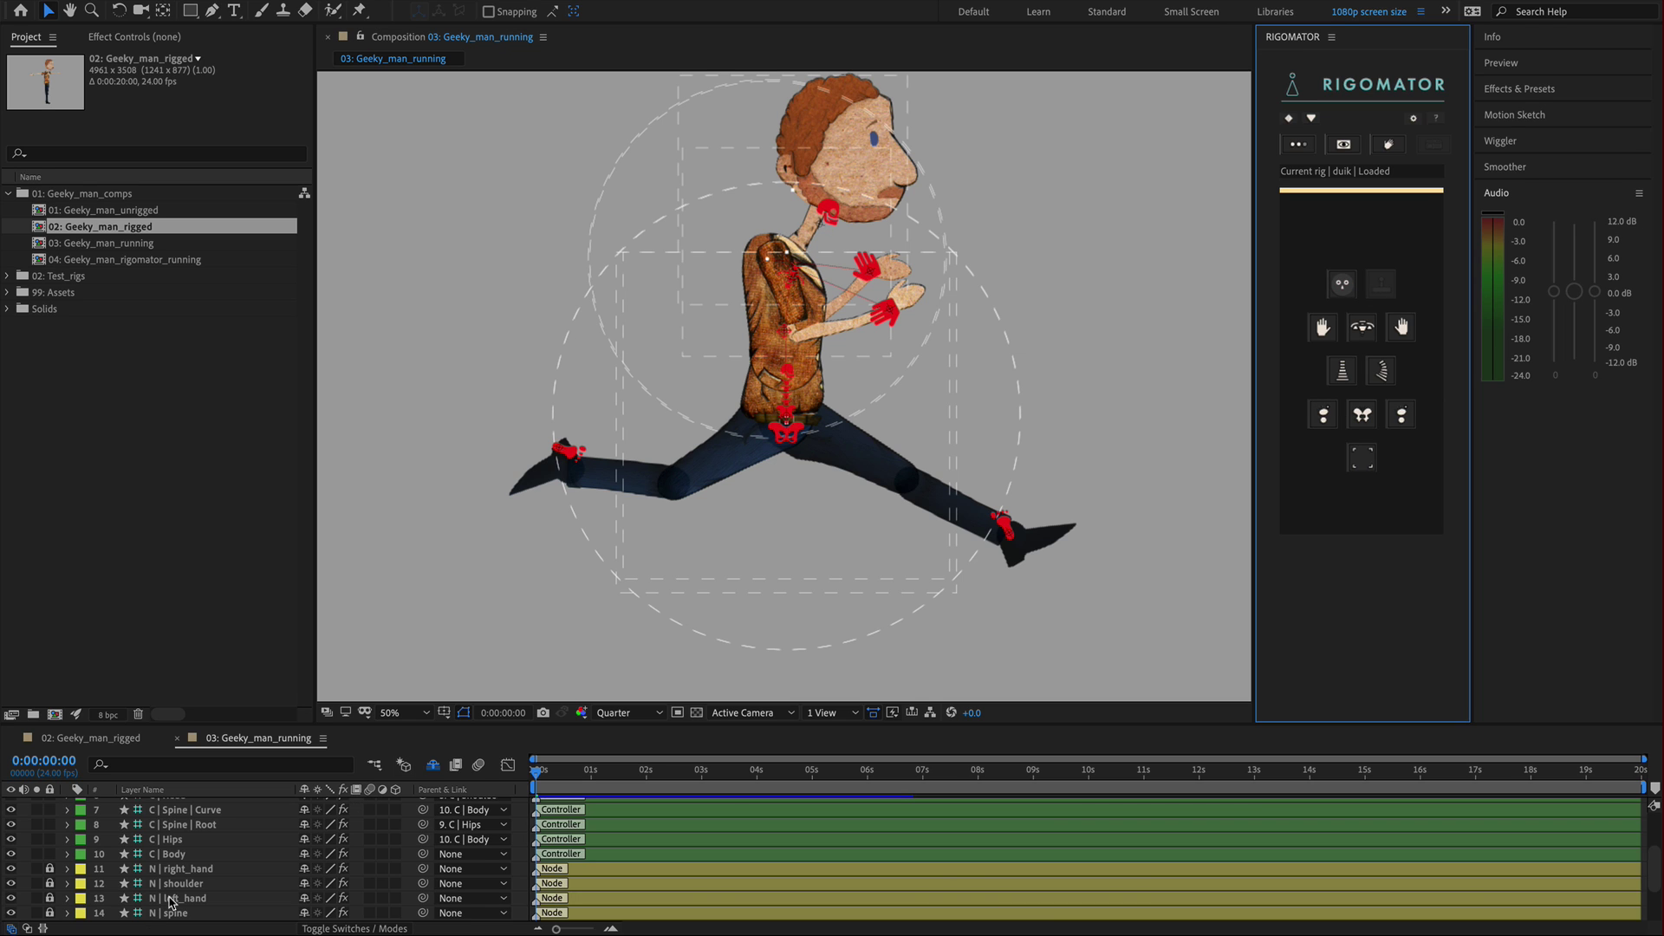
scroll(174, 901, "up", 3)
scroll(171, 901, "down", 3)
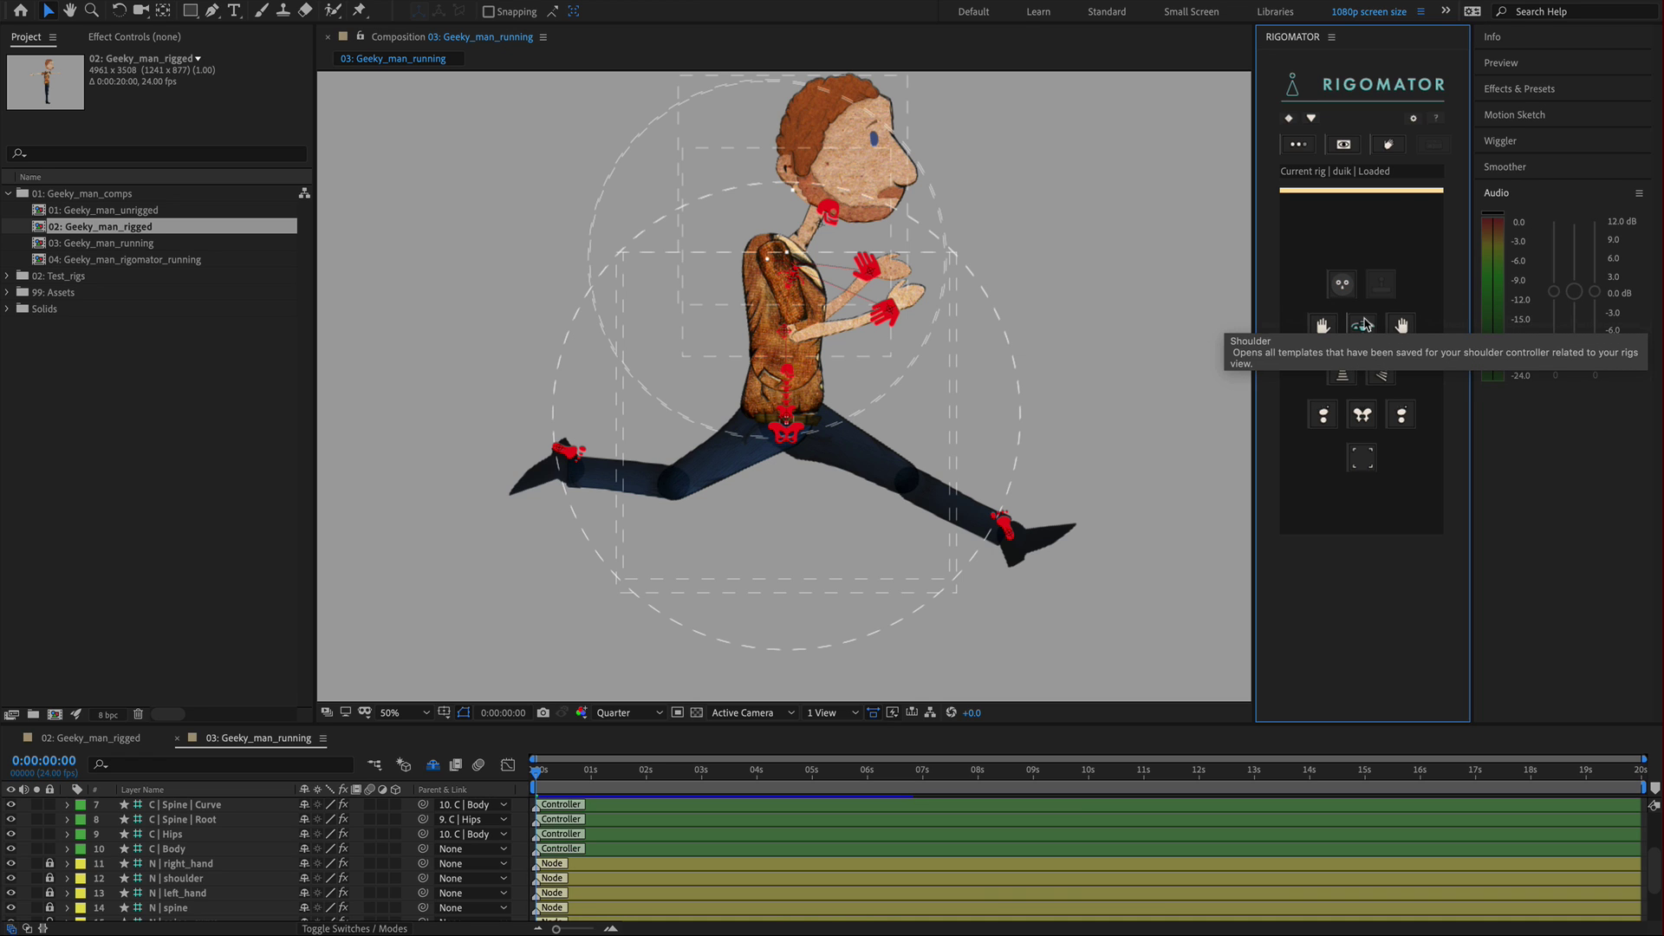
left_click(1364, 453)
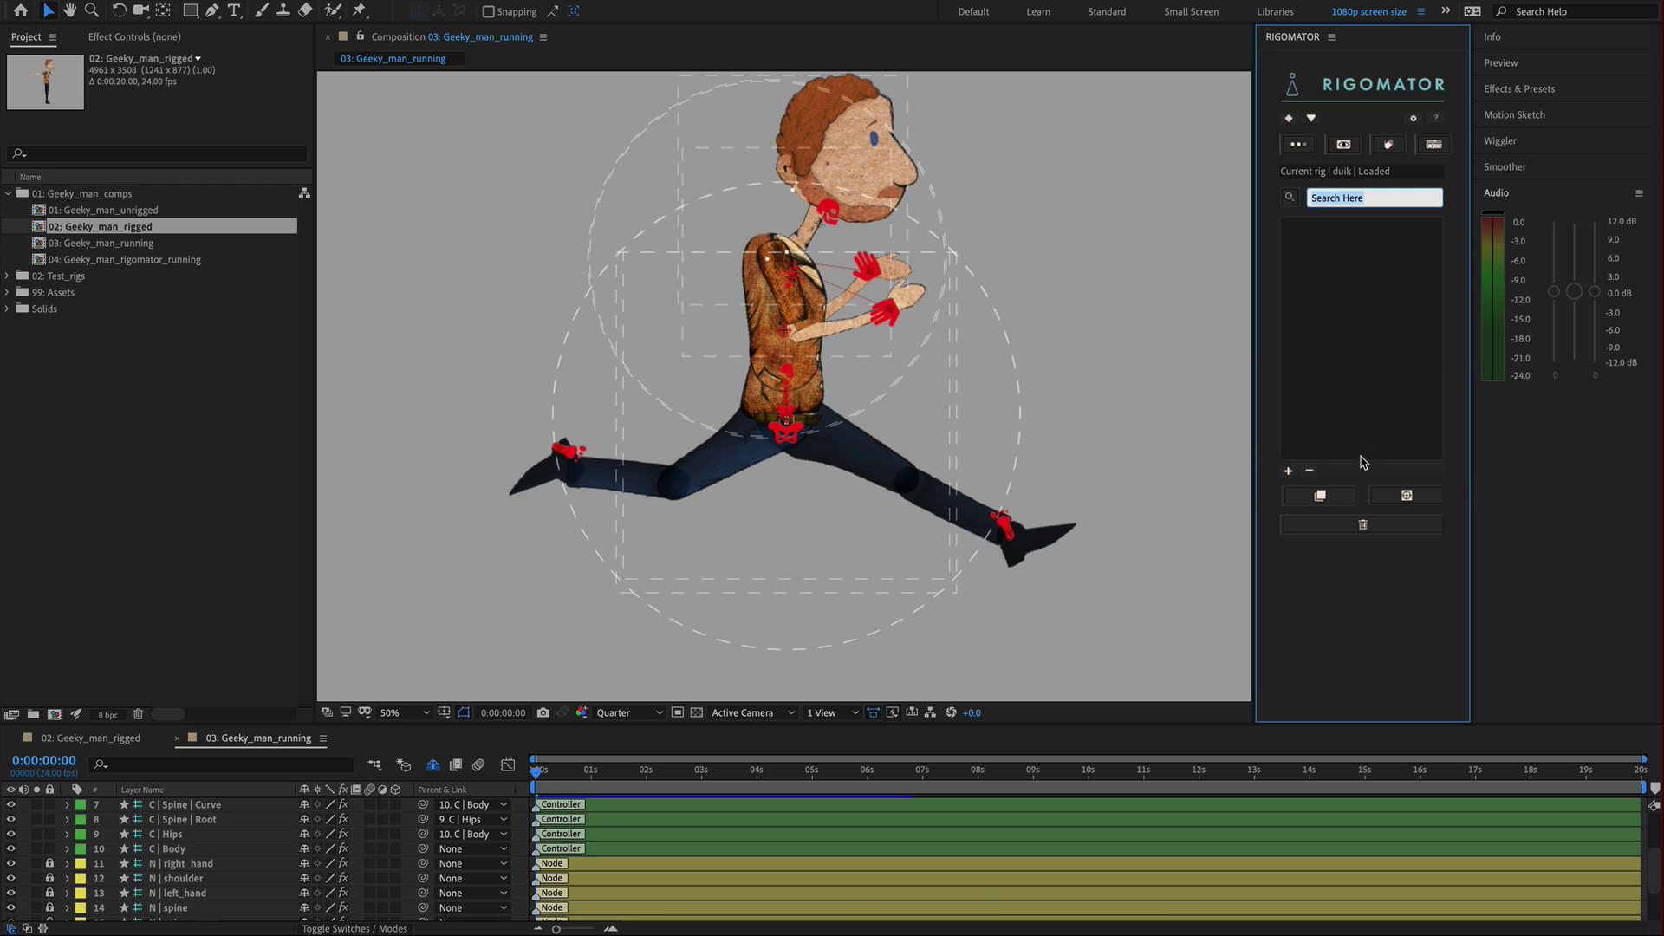
Step: Move the playhead to 0:00:02:00 in the running animation and begin a new animation template named Character Run
scroll(264, 844, "up", 3)
scroll(264, 843, "up", 1)
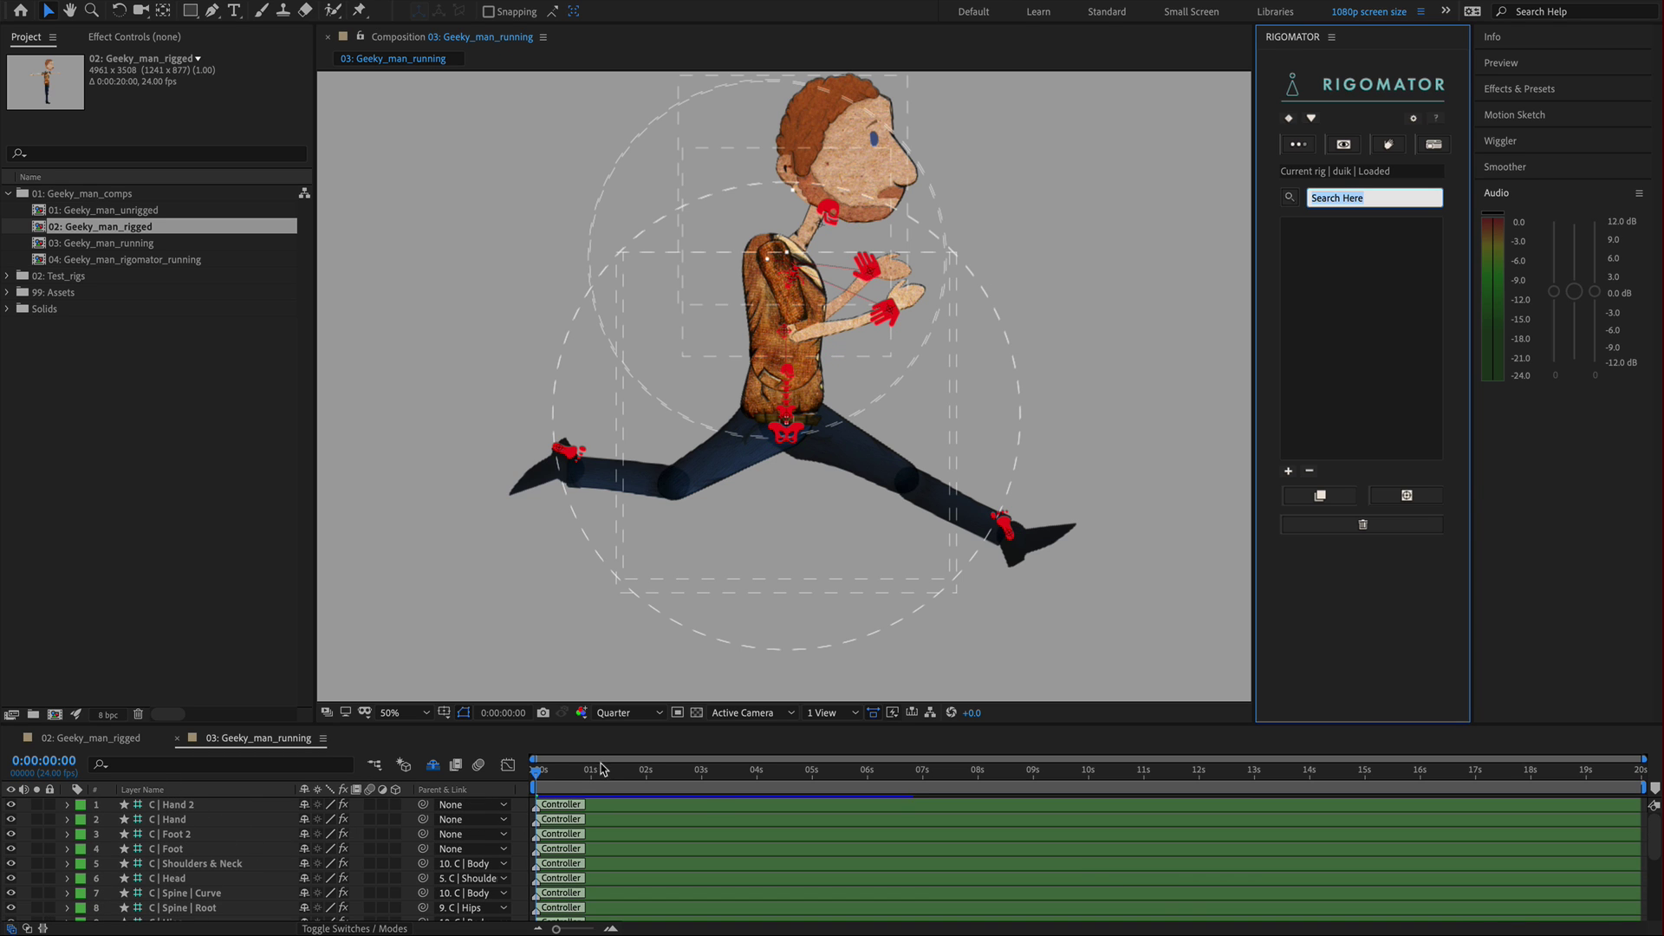
left_click(563, 774)
left_click_drag(564, 778, 648, 784)
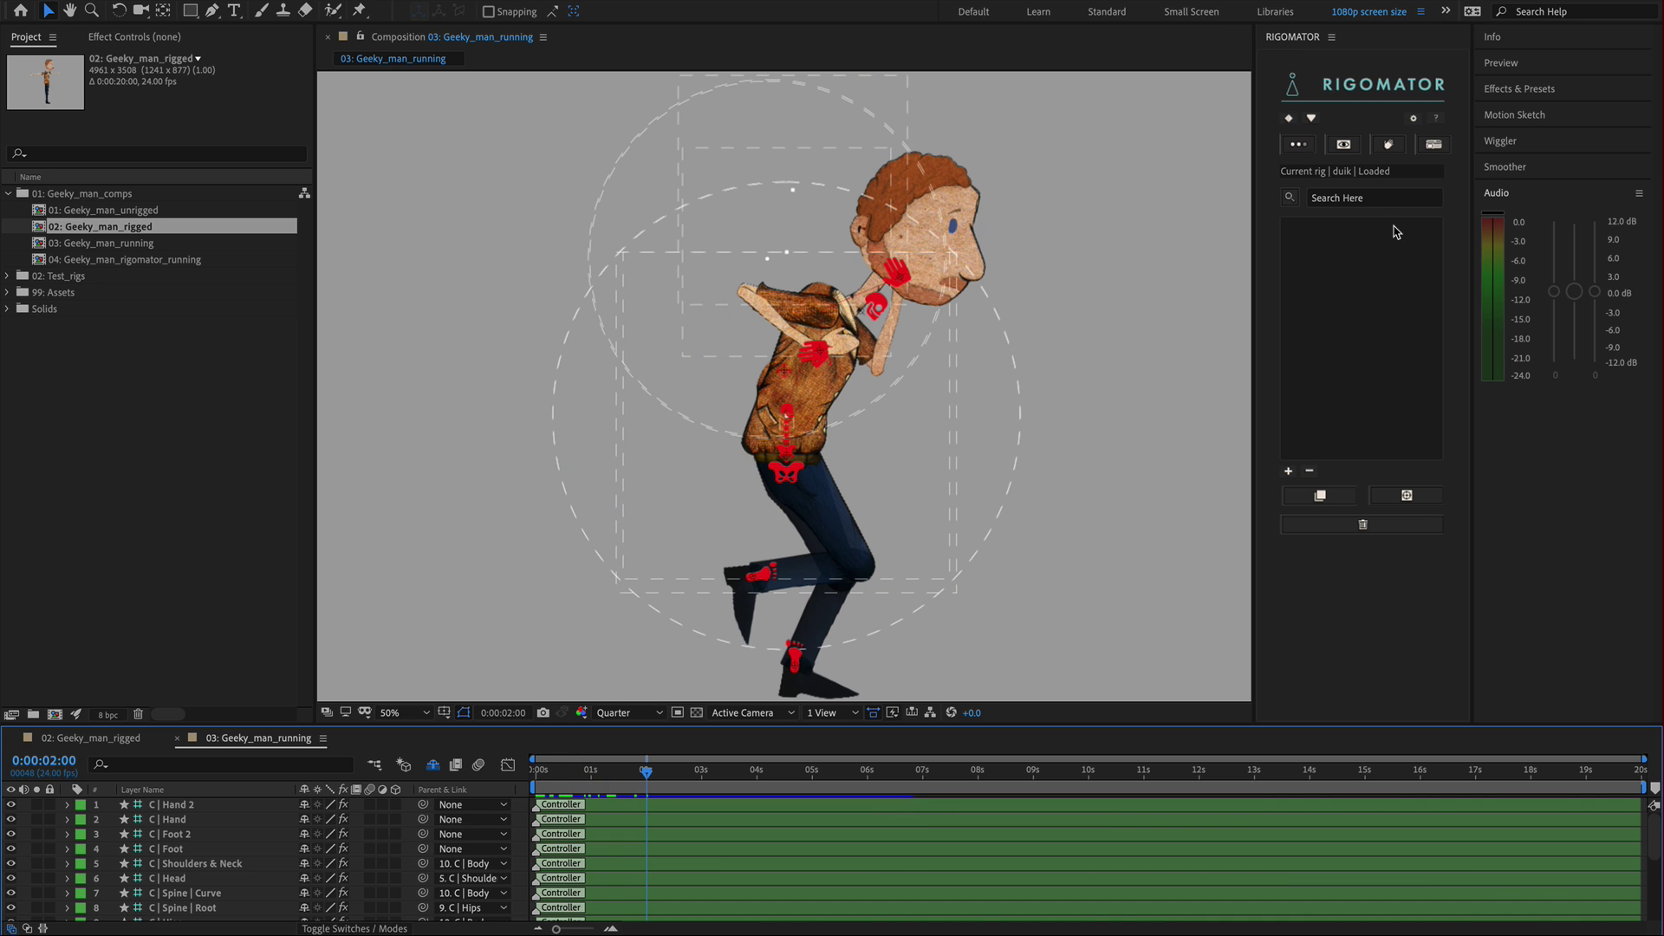
left_click(1289, 472)
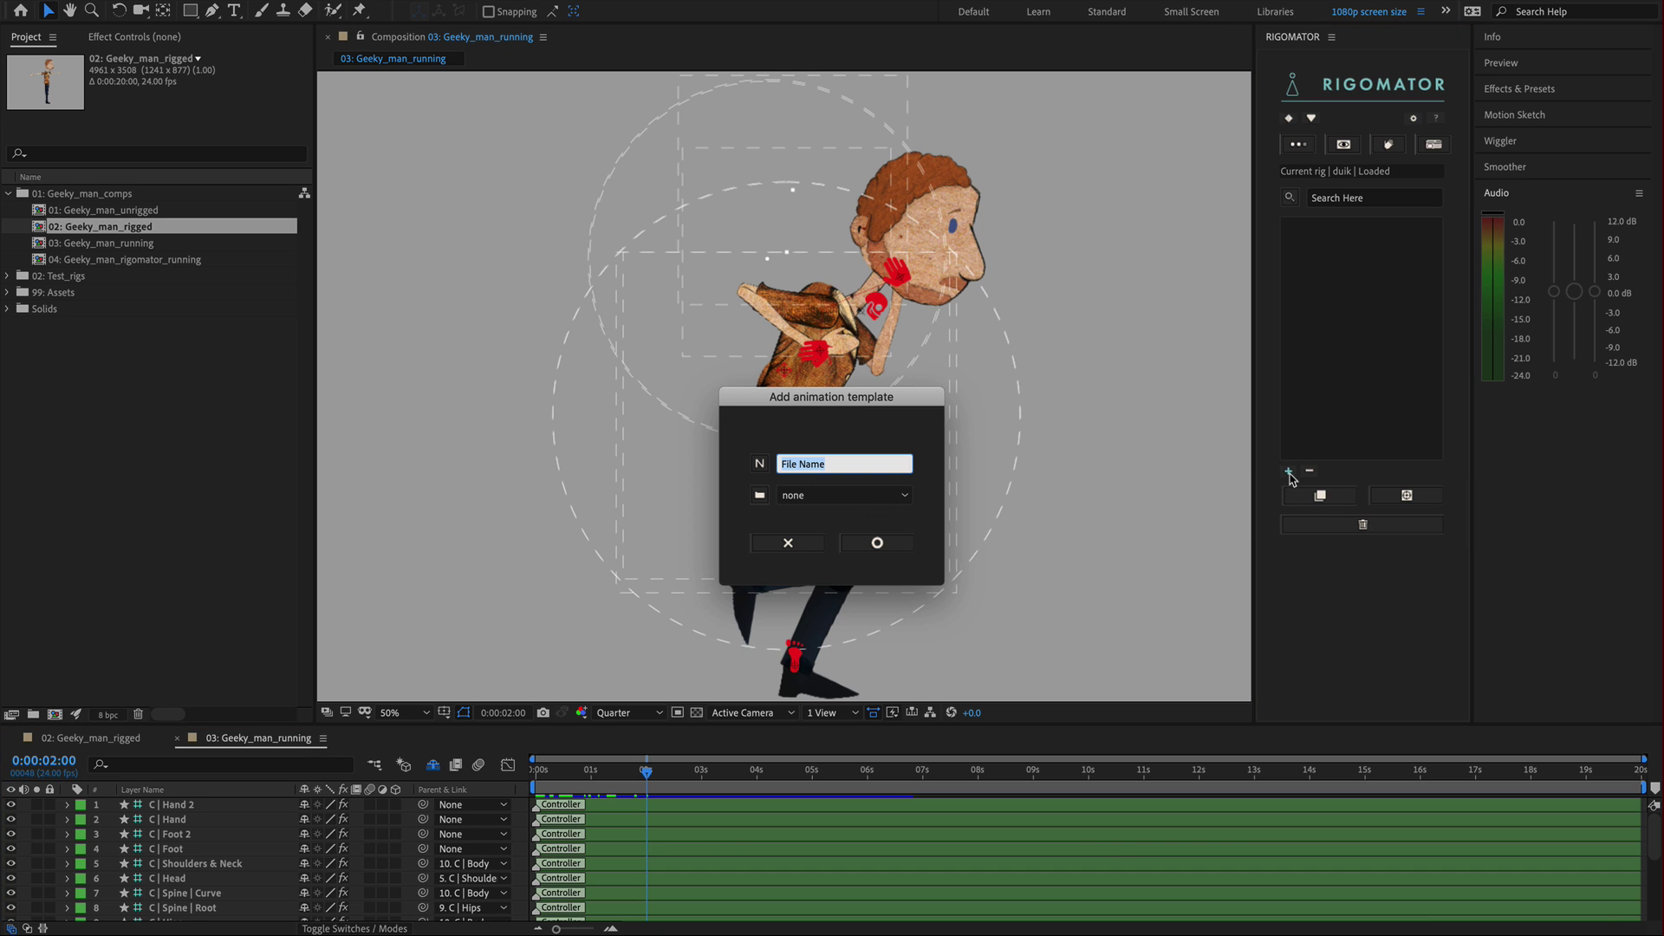
left_click_drag(904, 394, 1241, 372)
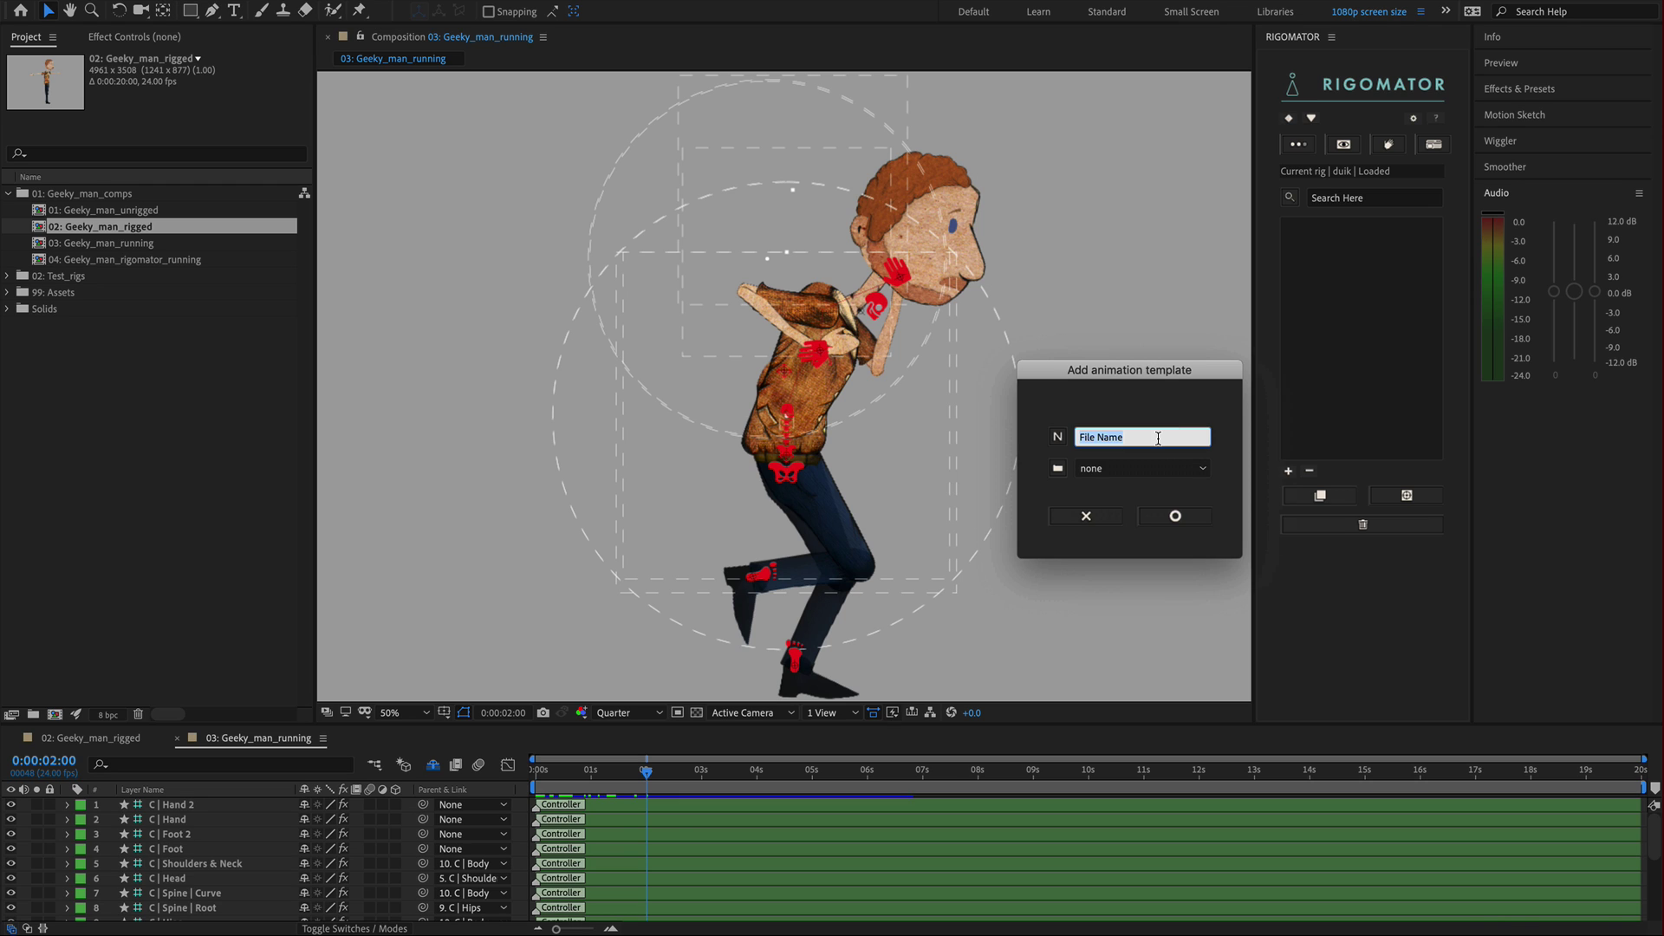
type("Character Run")
Step: Try assigning the animation template to a new folder named Bear Studios Tutorial
mouse_move(1060, 472)
left_click(1184, 466)
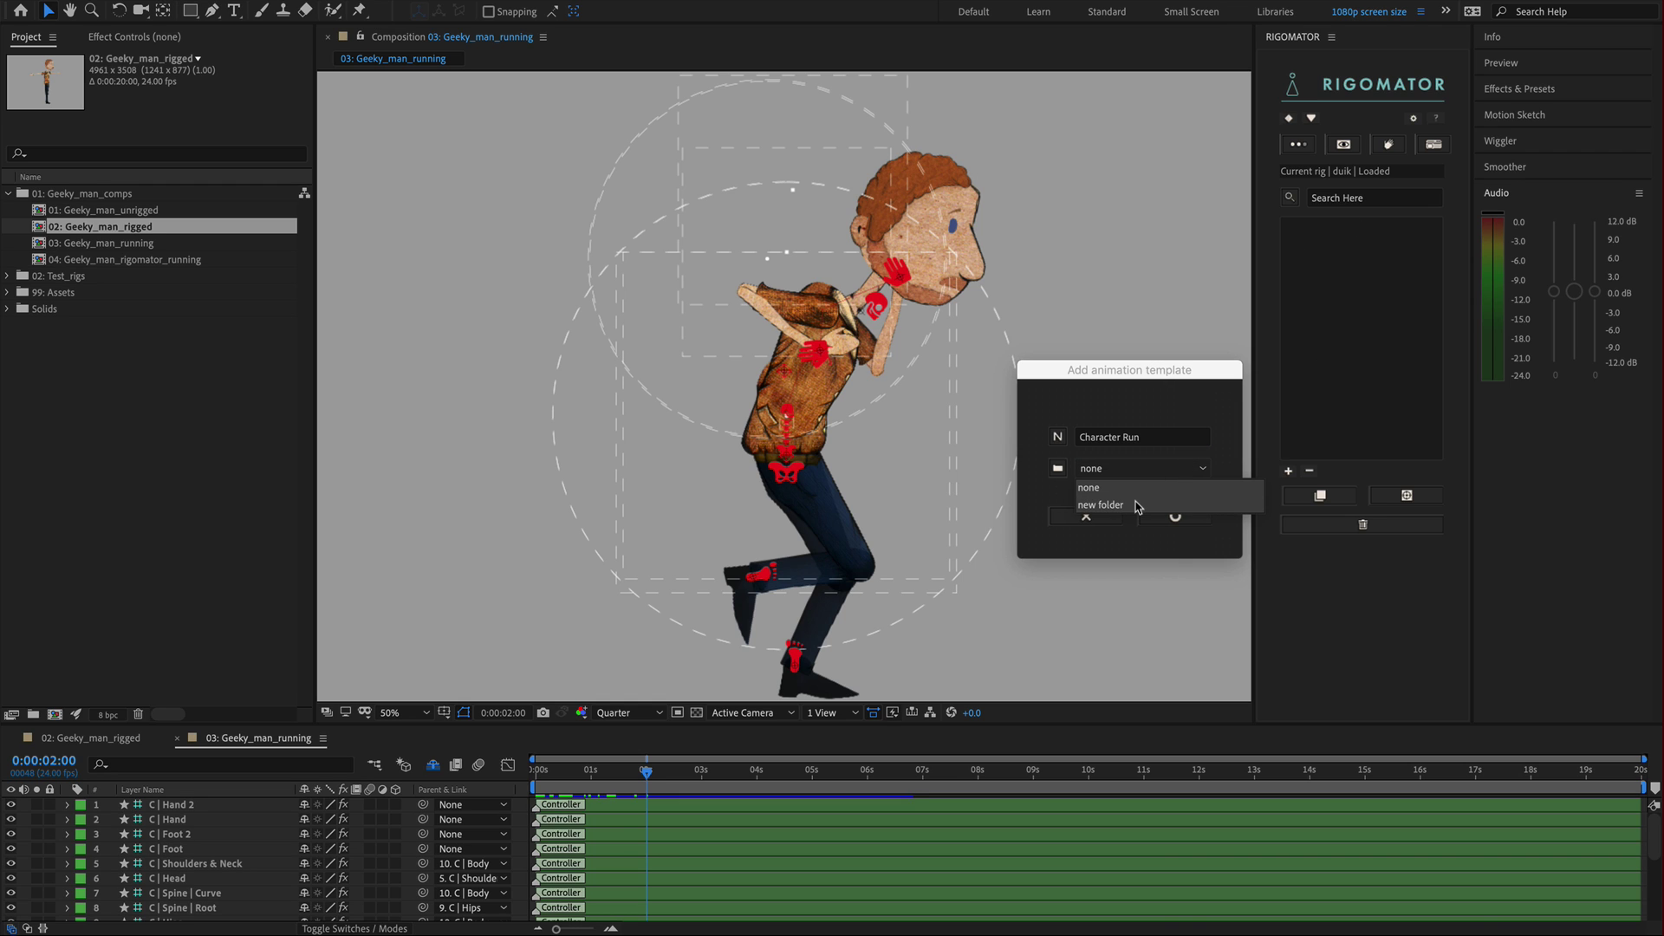
left_click(1140, 506)
left_click(1149, 483)
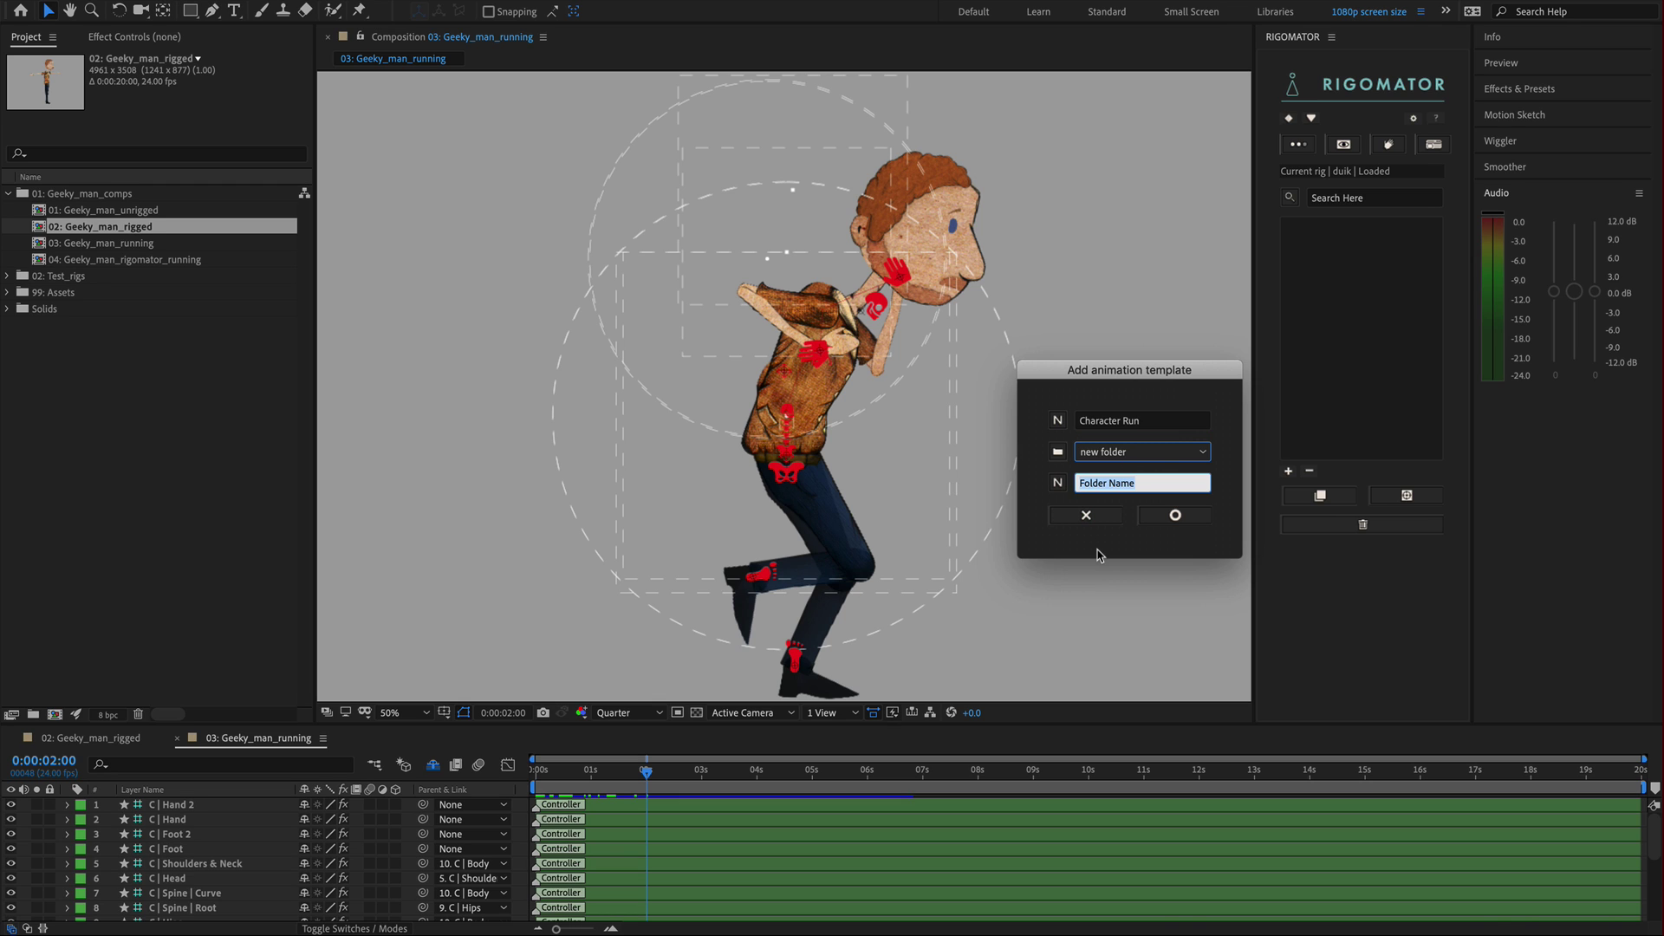
type("Bear Studios Tutorial")
Step: Set the template's folder to none and save the Character Run template
left_click(1191, 454)
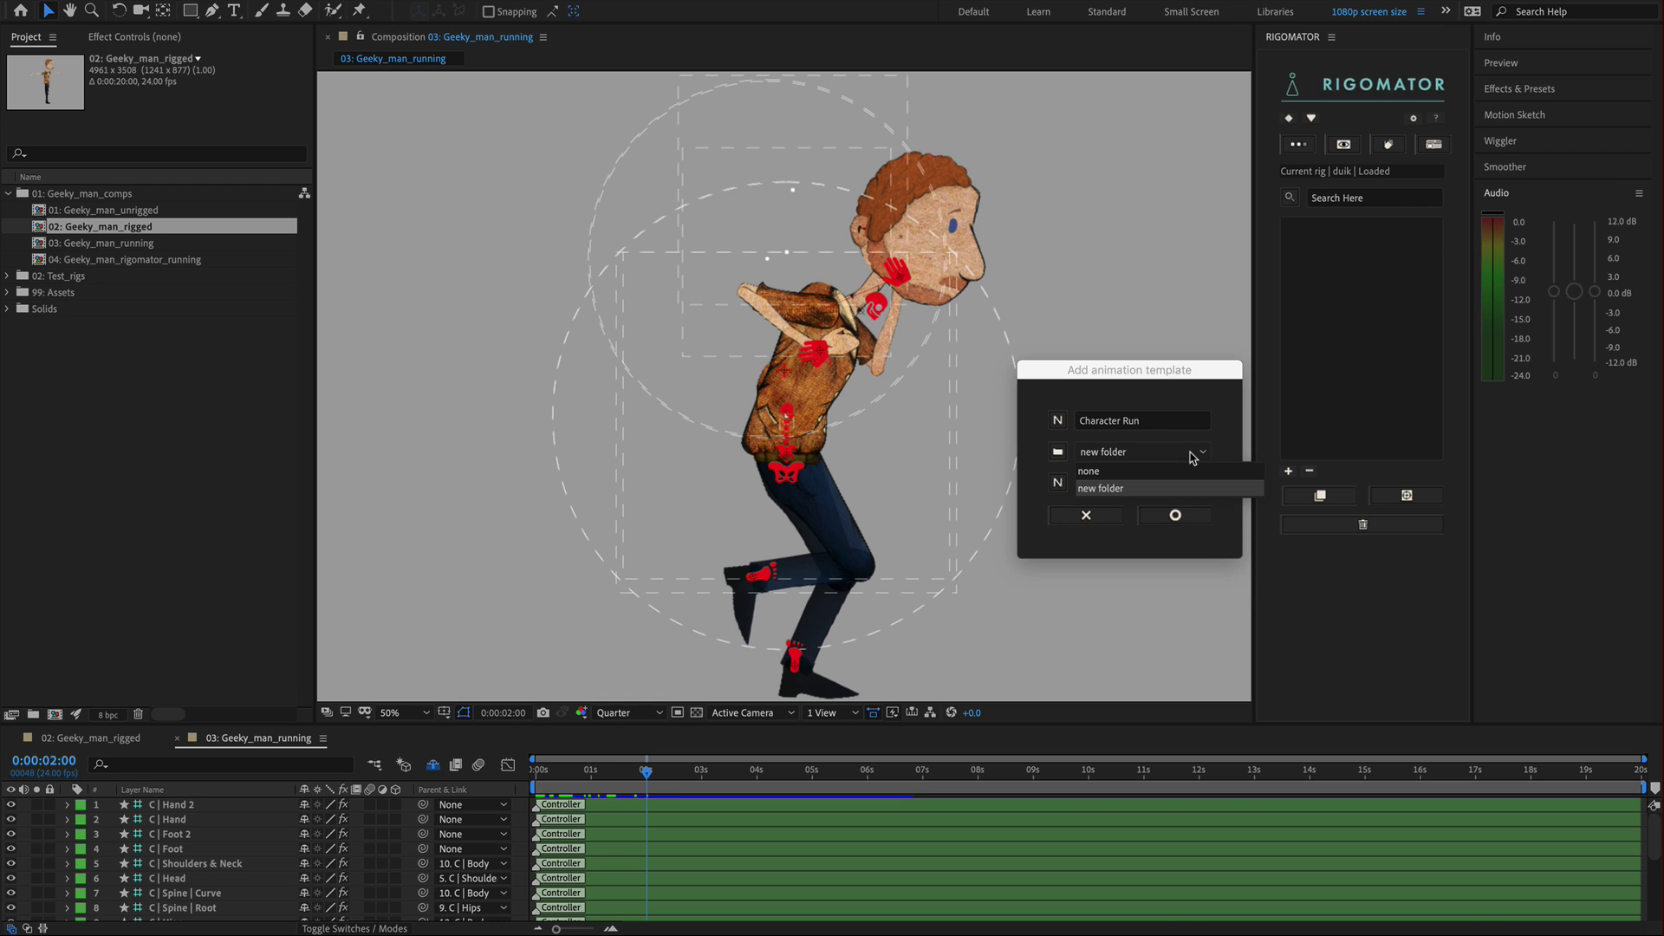
left_click(1151, 476)
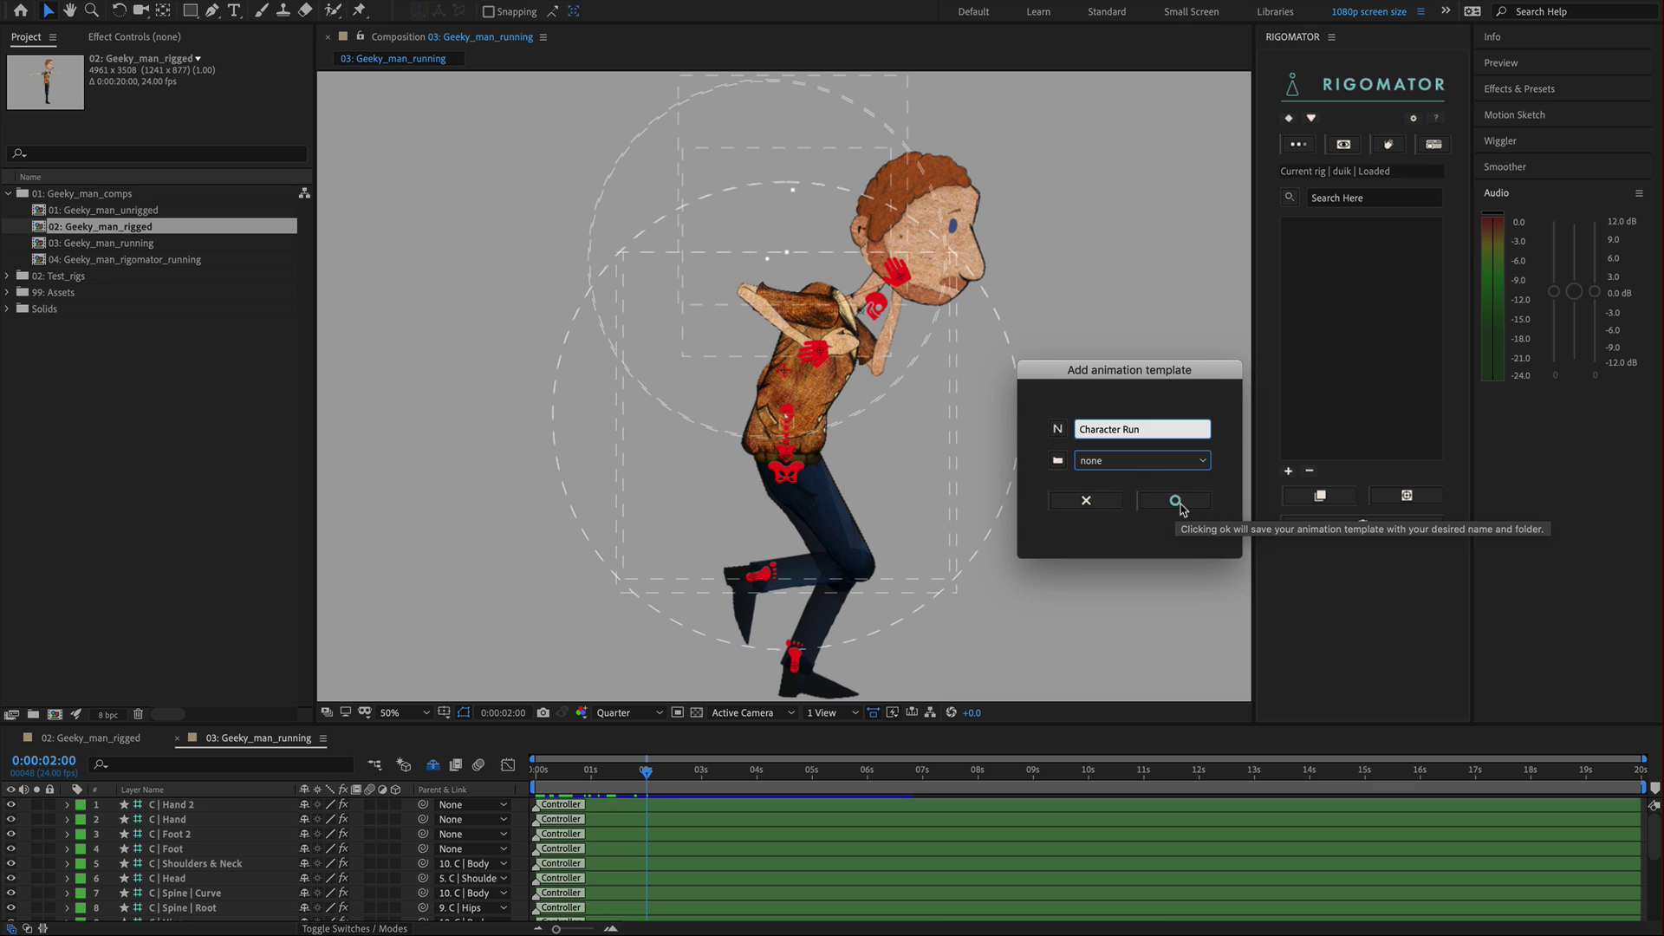
left_click(1178, 503)
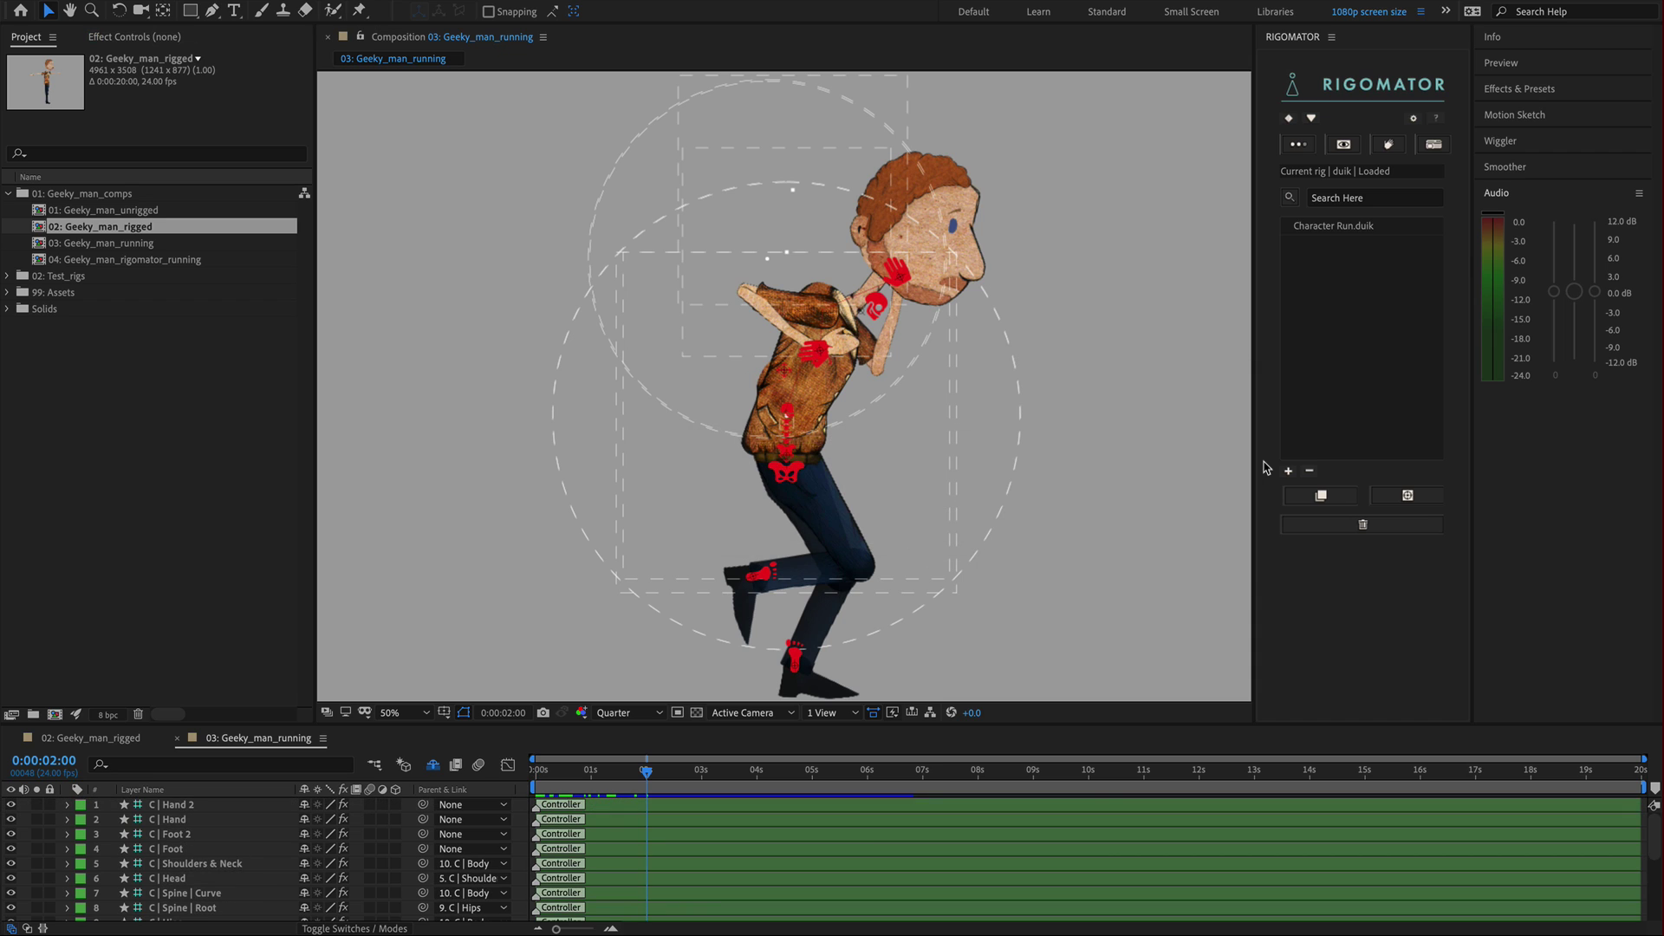
Step: Select the Character Run template and inspect the effect settings of the C | Hand 2 controller
left_click(1326, 229)
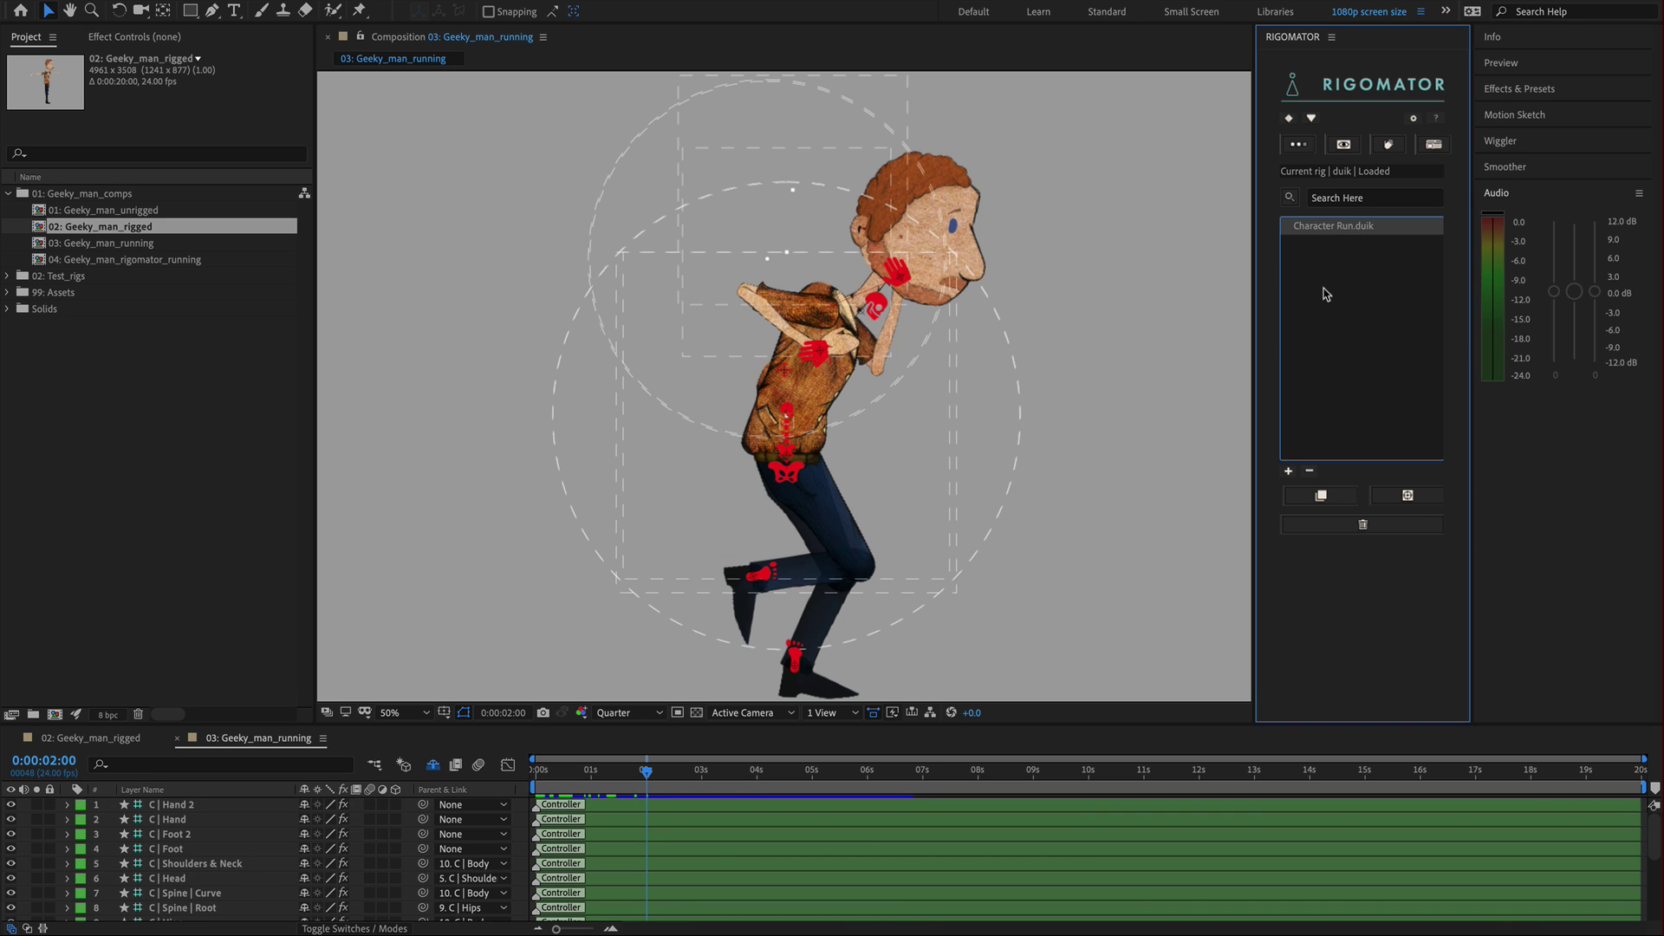
left_click(189, 805)
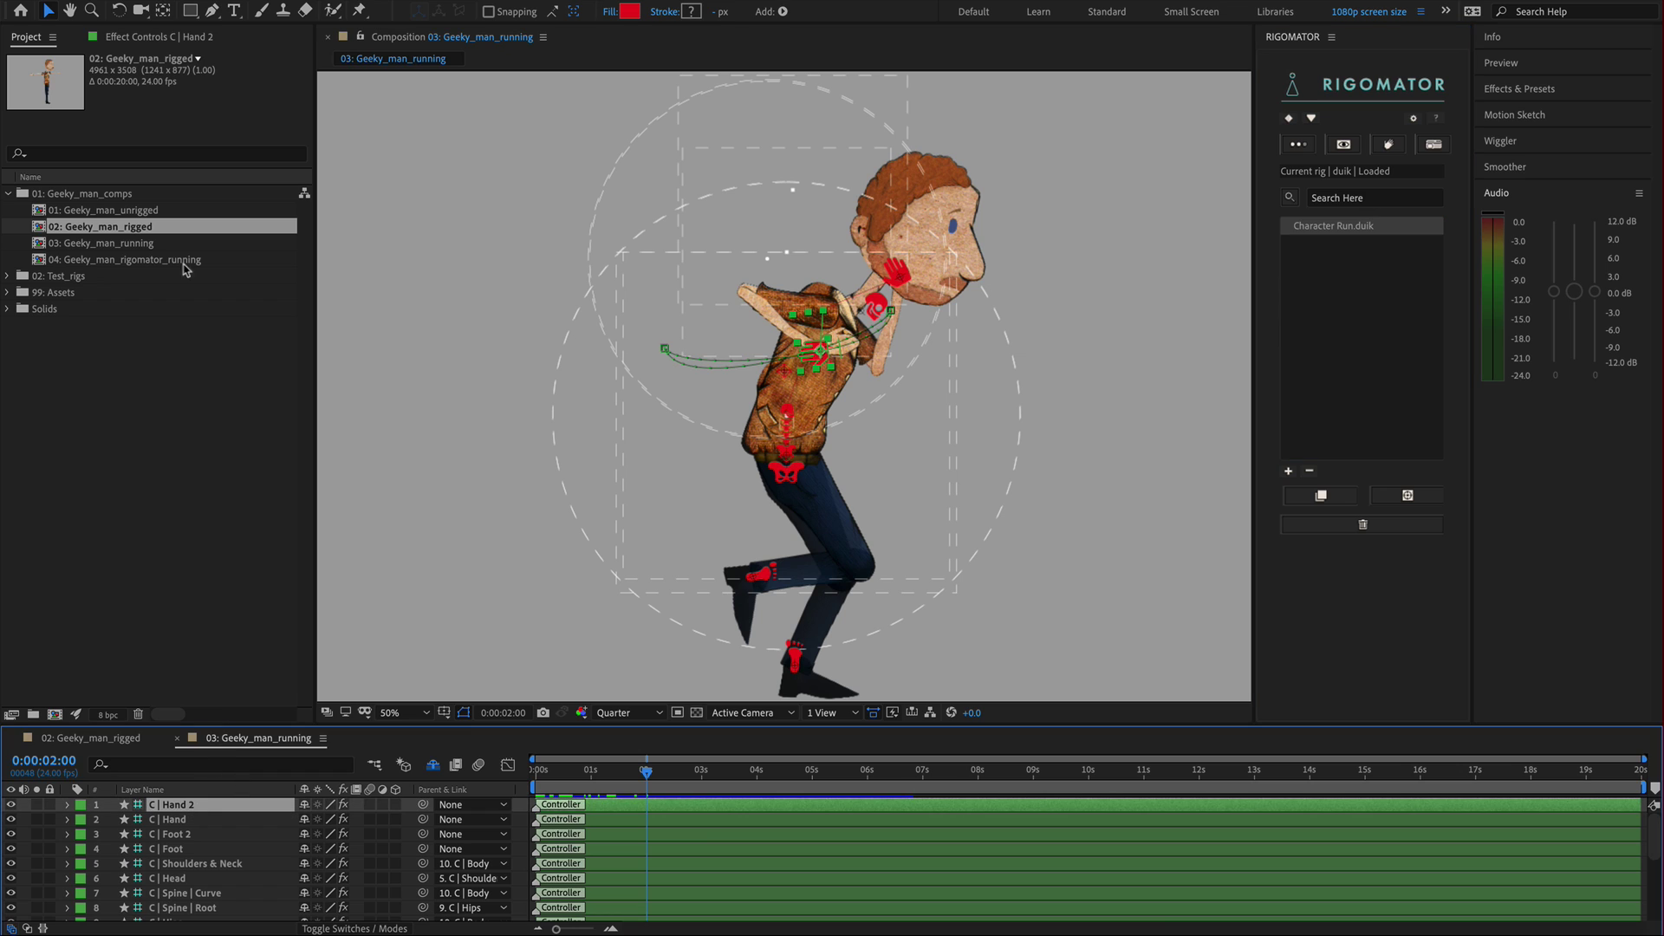
left_click(156, 39)
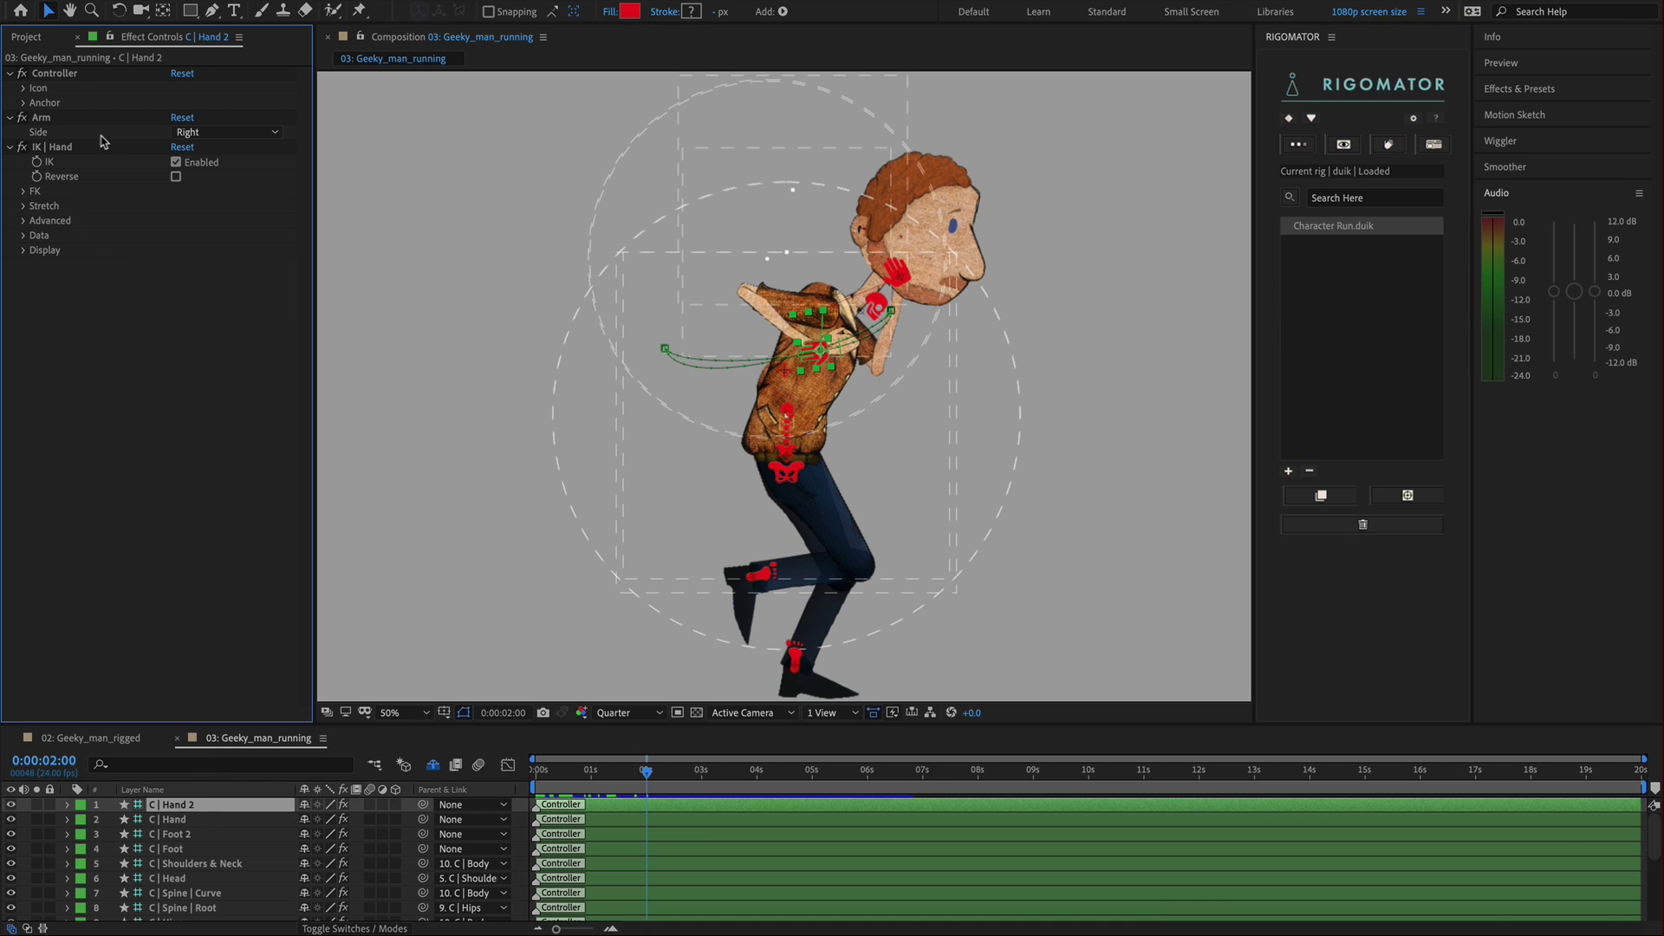
left_click(27, 37)
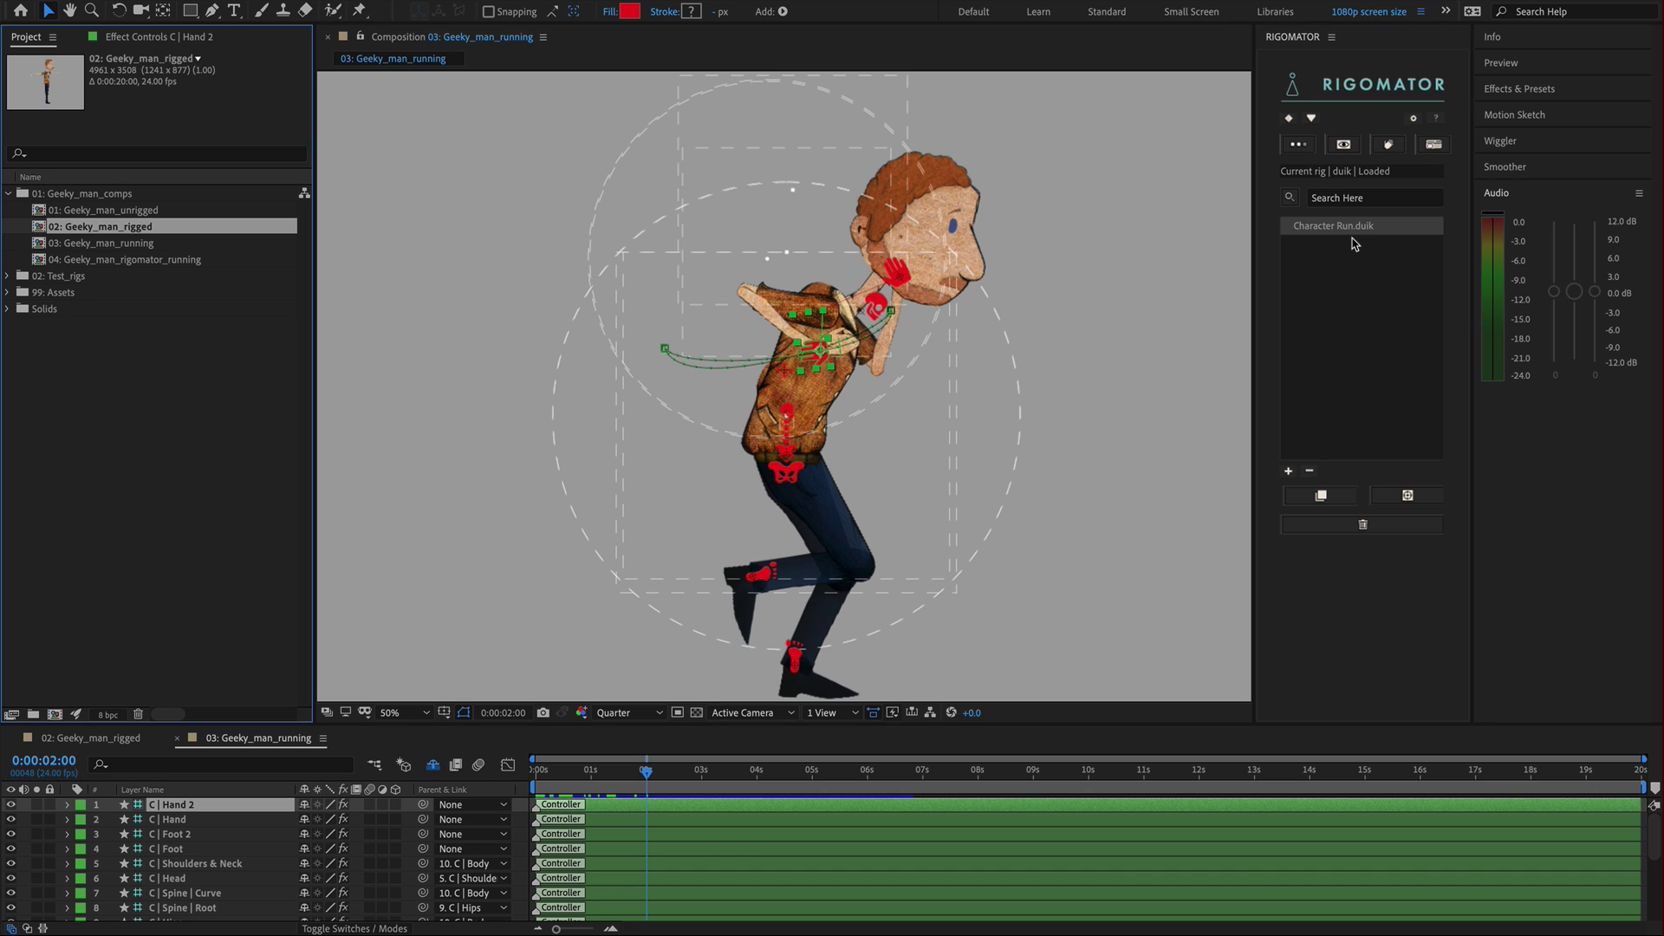
Step: Reveal the keyframes of all controllers in the running composition, select those of the run's second half, and set the current time to 0:00:02:03
left_click(630, 872)
key("ctrl+a")
scroll(630, 872, "down", 3)
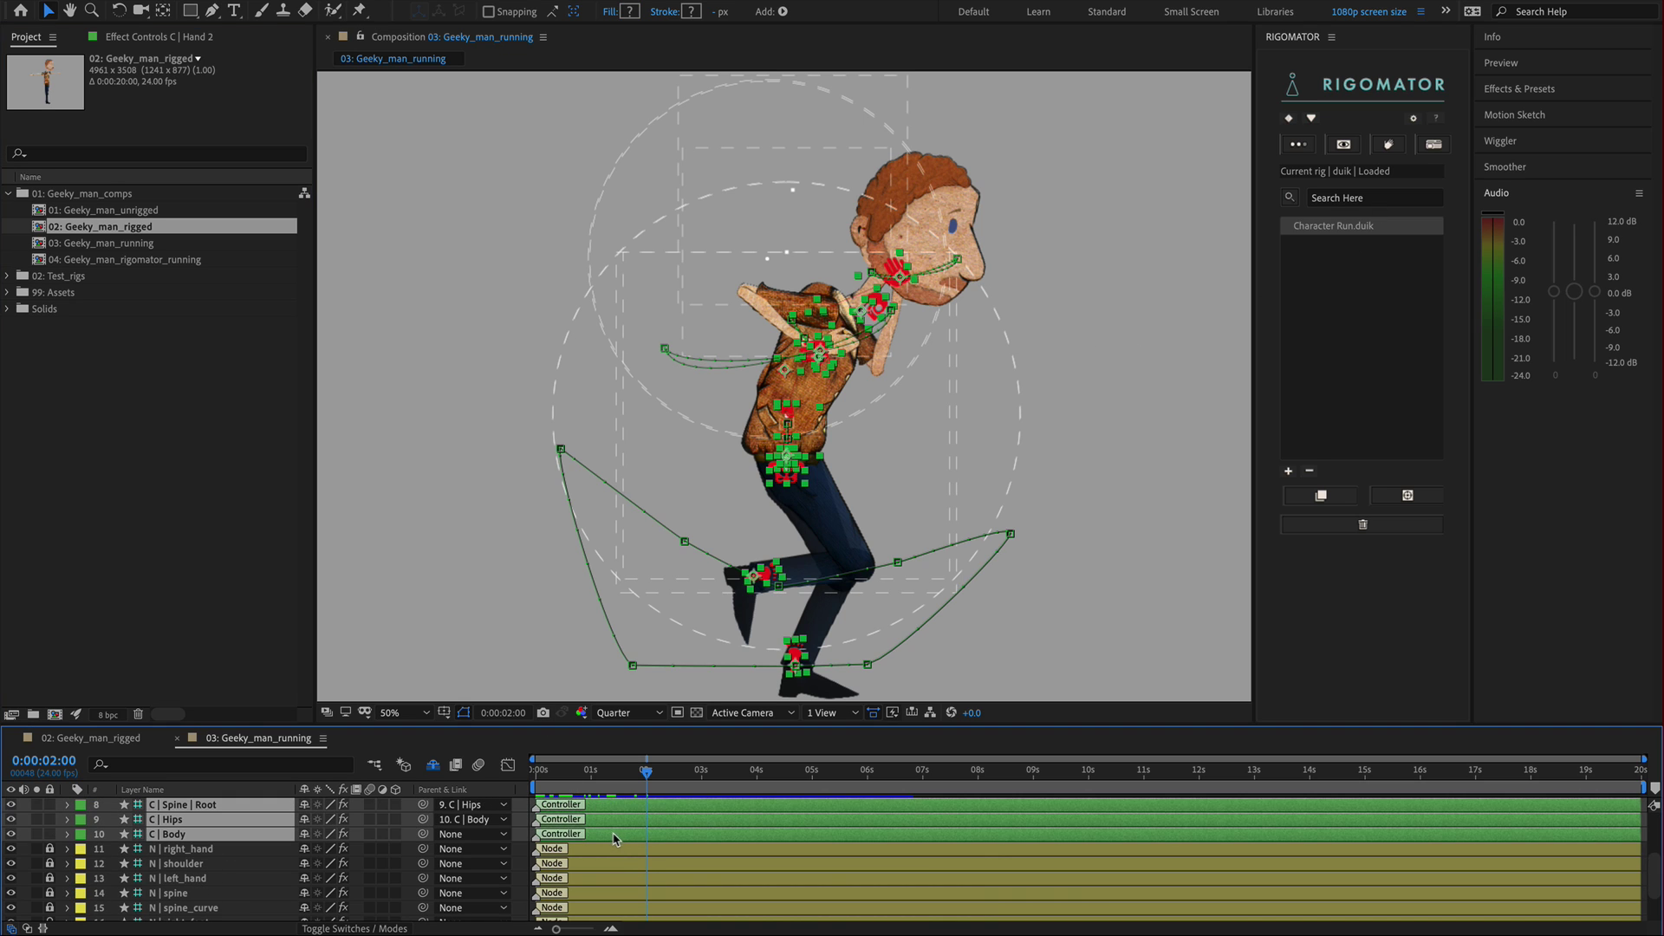
scroll(616, 838, "up", 5)
key("u")
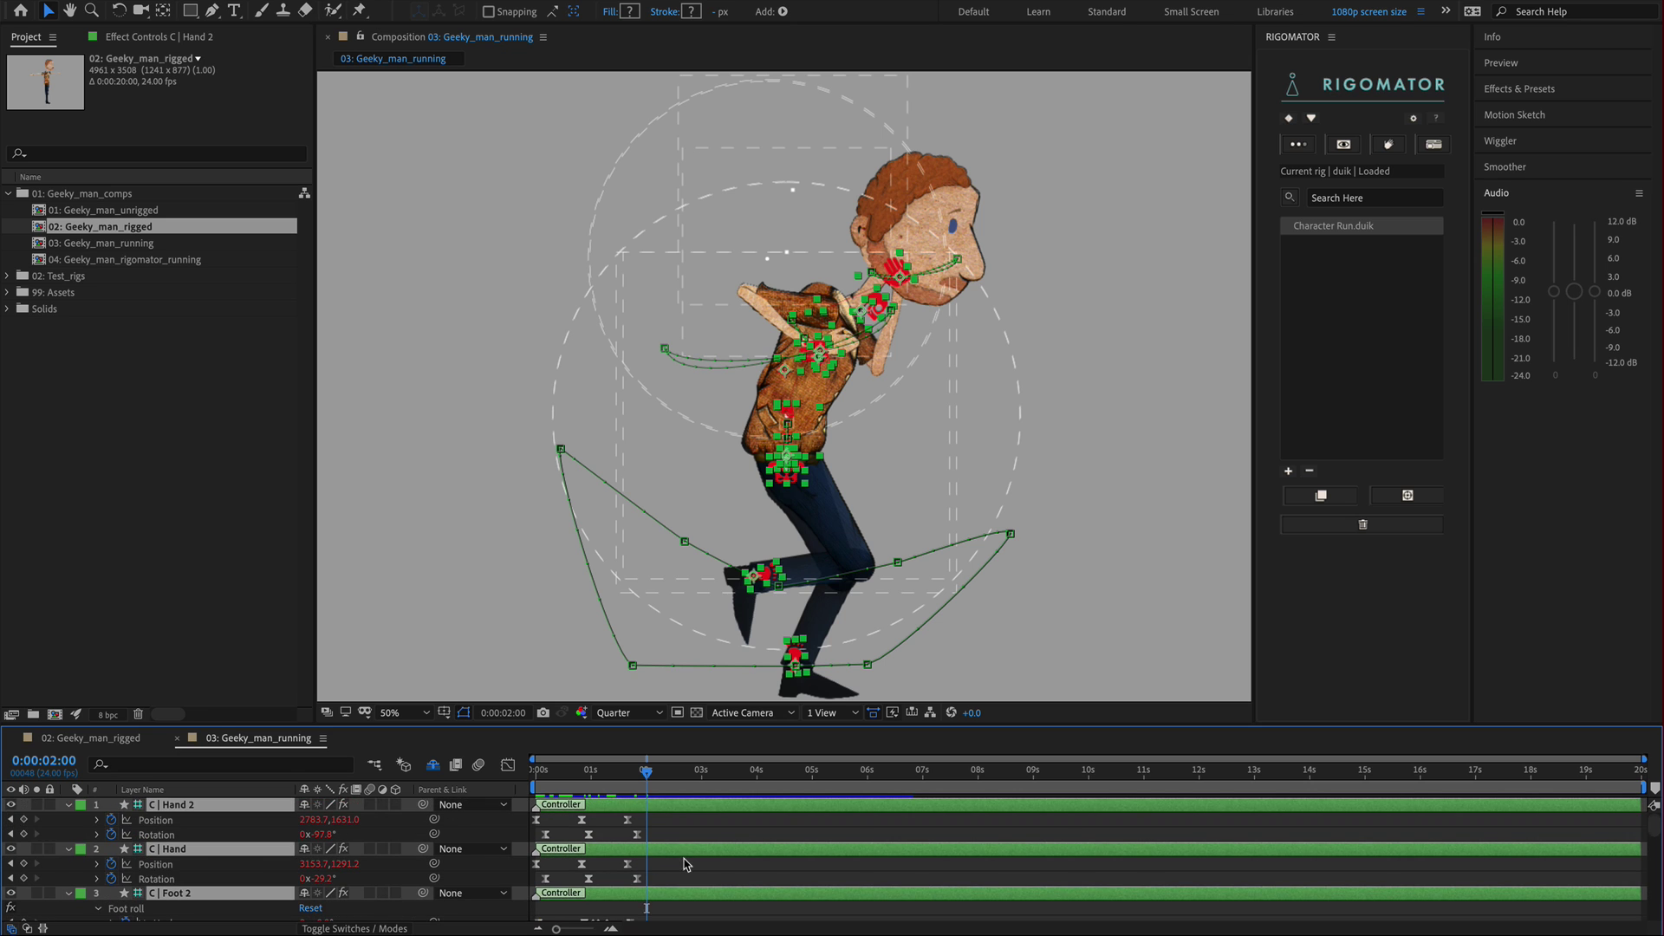
scroll(685, 864, "down", 6)
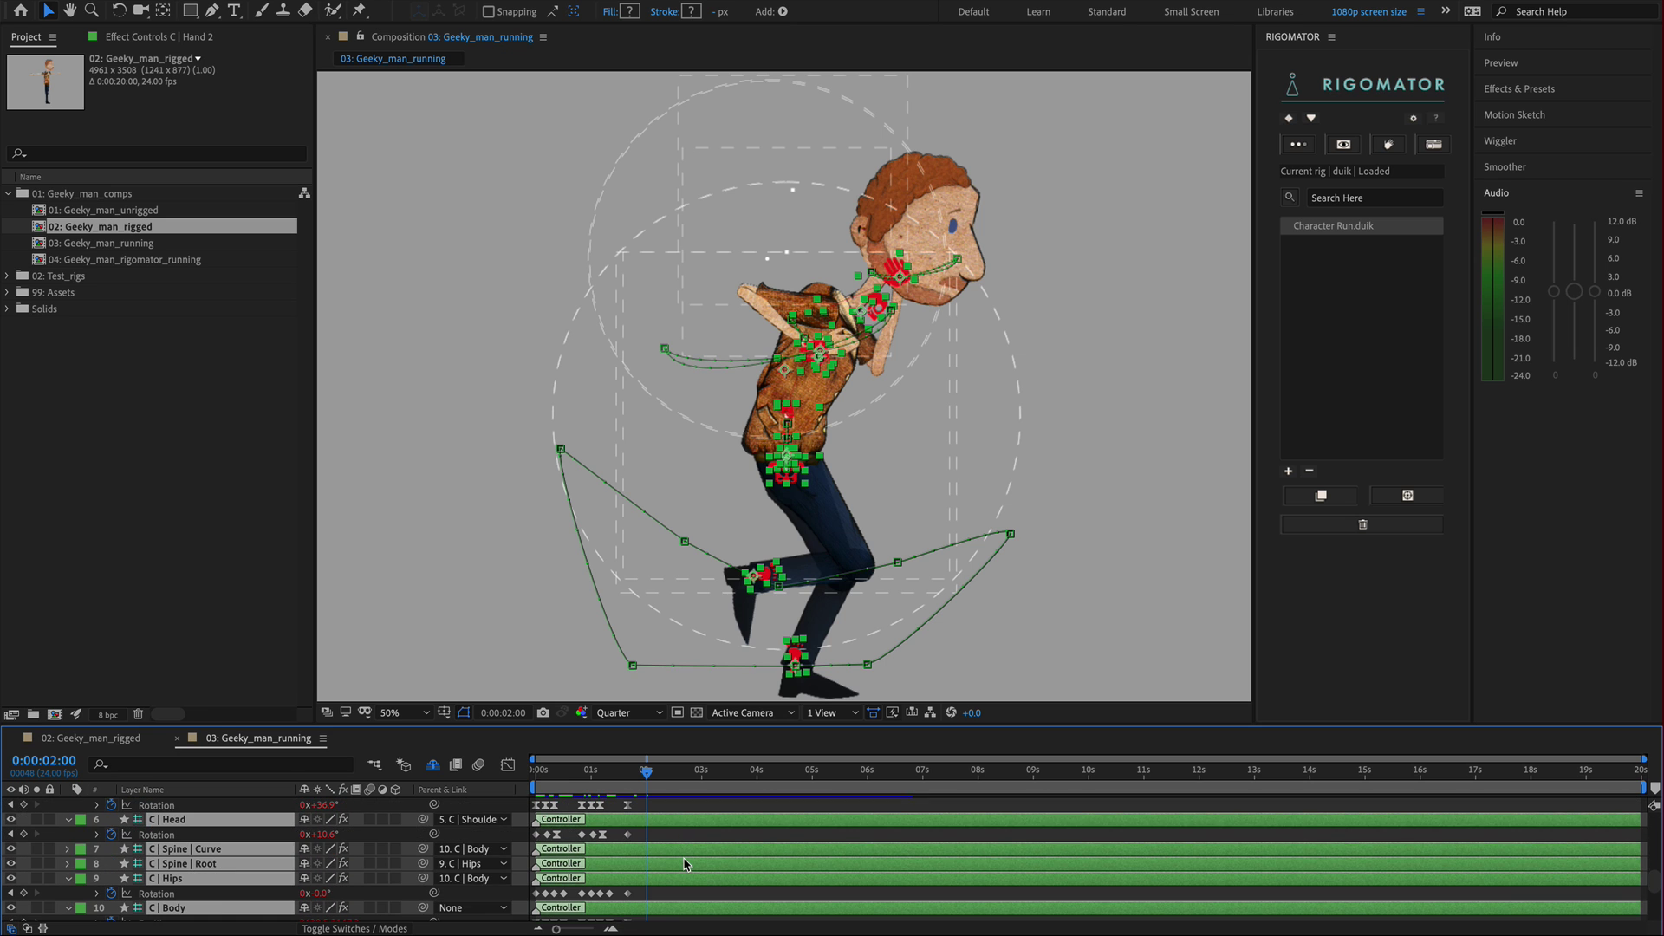
scroll(682, 867, "down", 2)
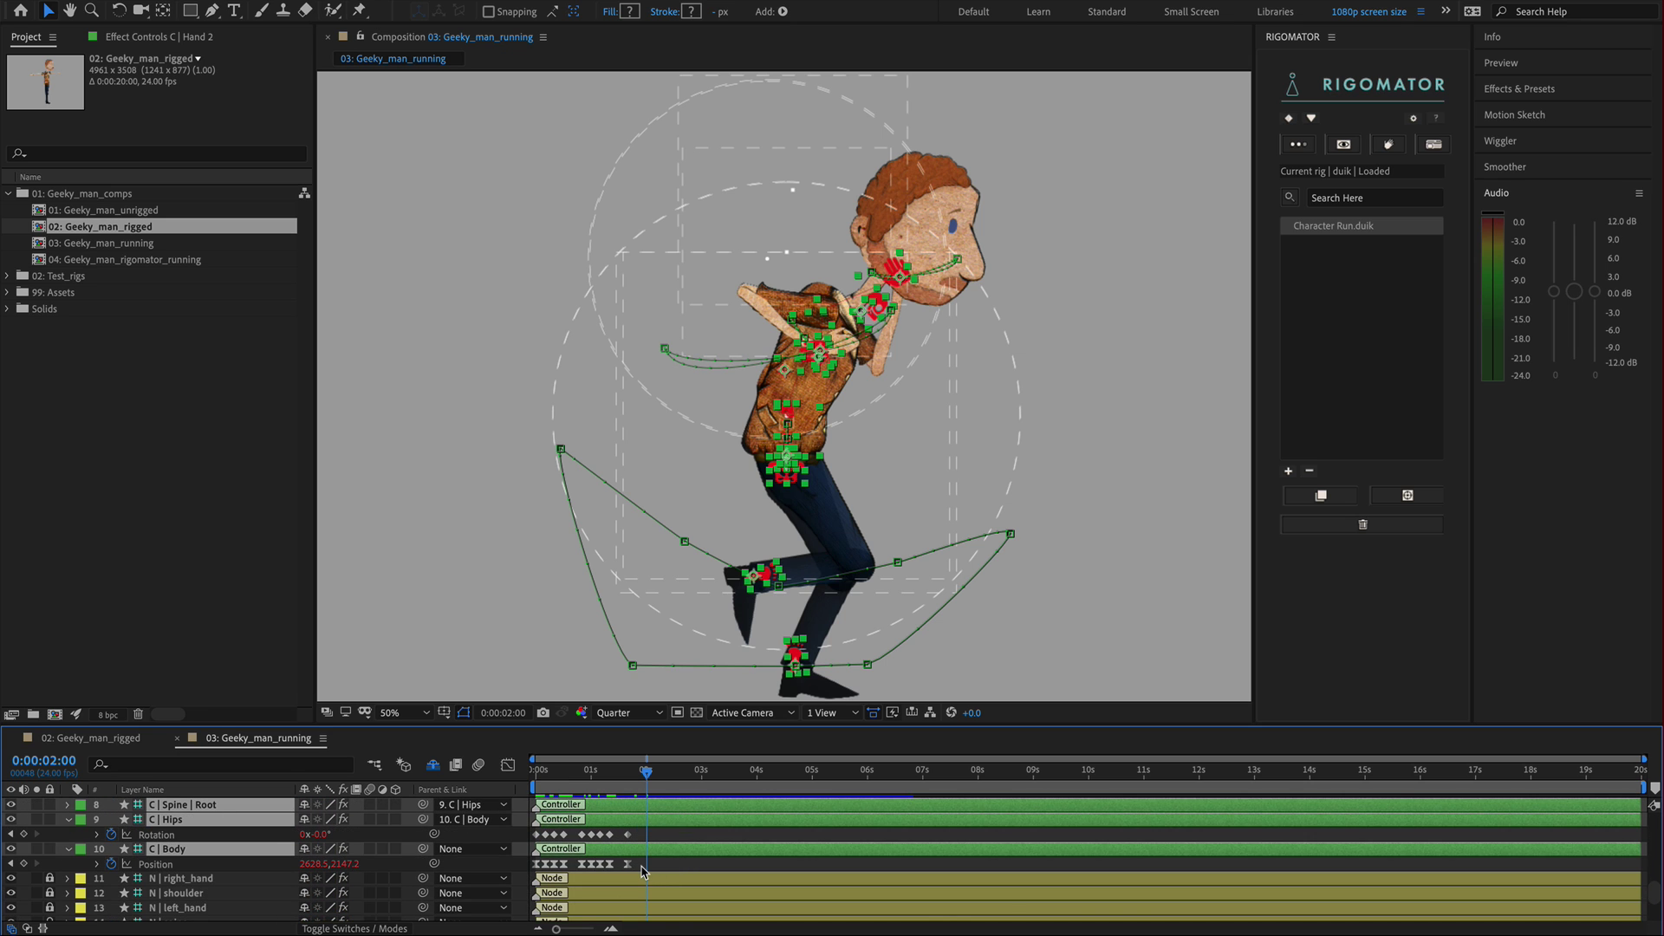
left_click_drag(648, 871, 654, 791)
left_click(582, 779)
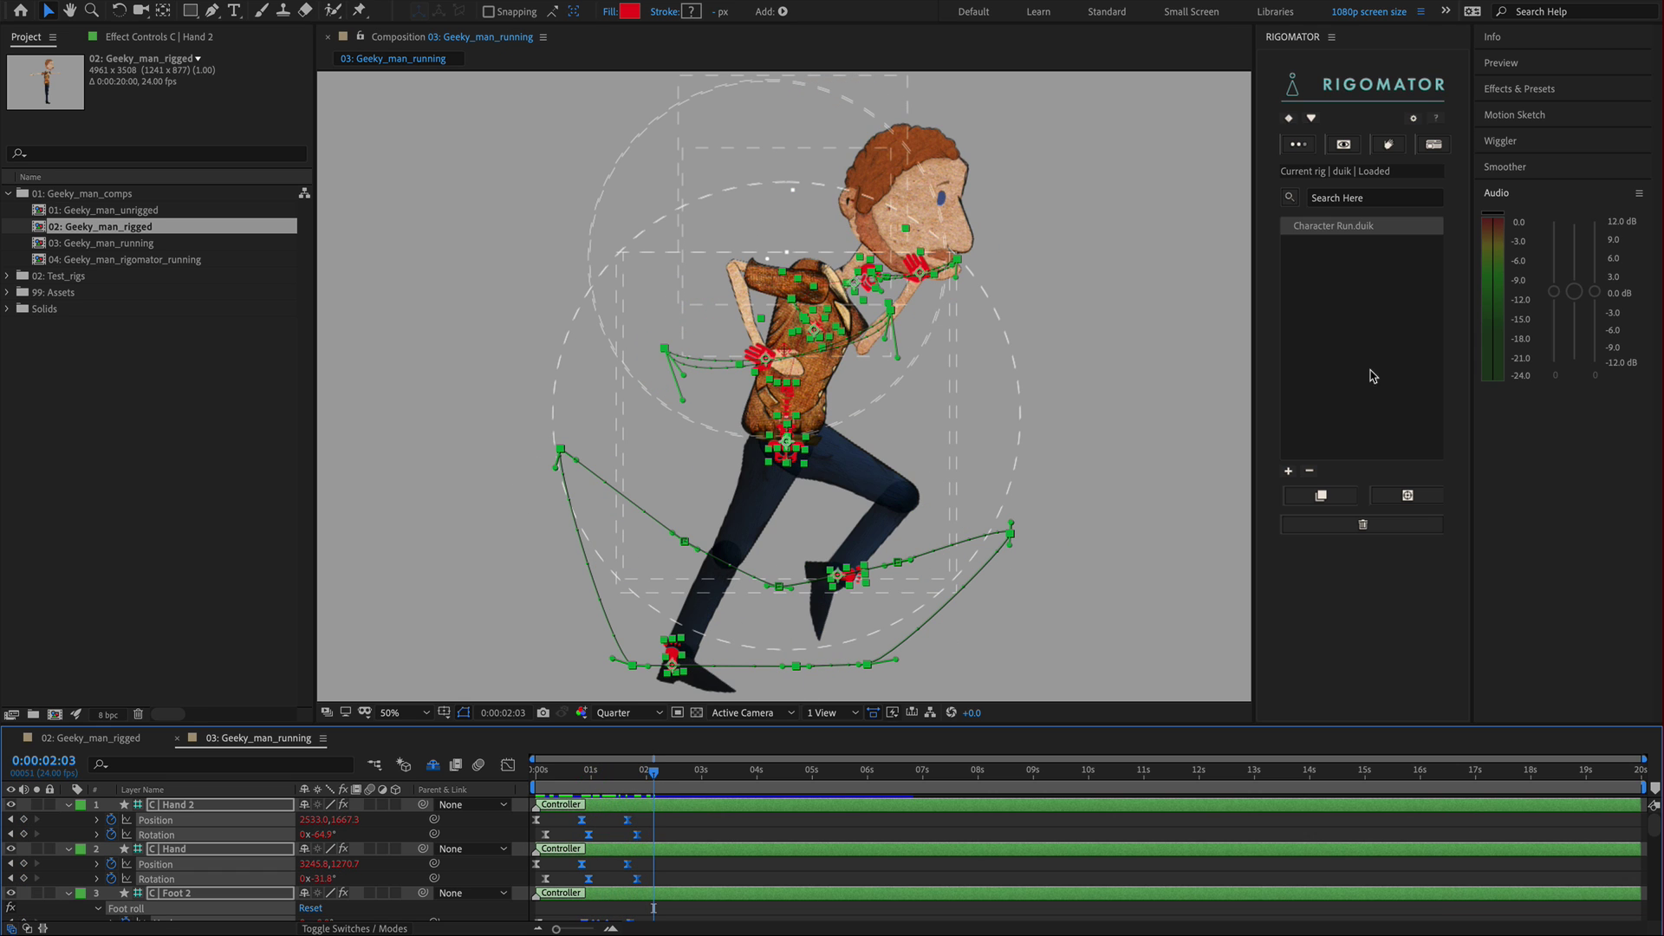
Step: Save the selection as a new animation template named Character Run Half with its folder set to none
left_click(1288, 471)
type("Character Run Half")
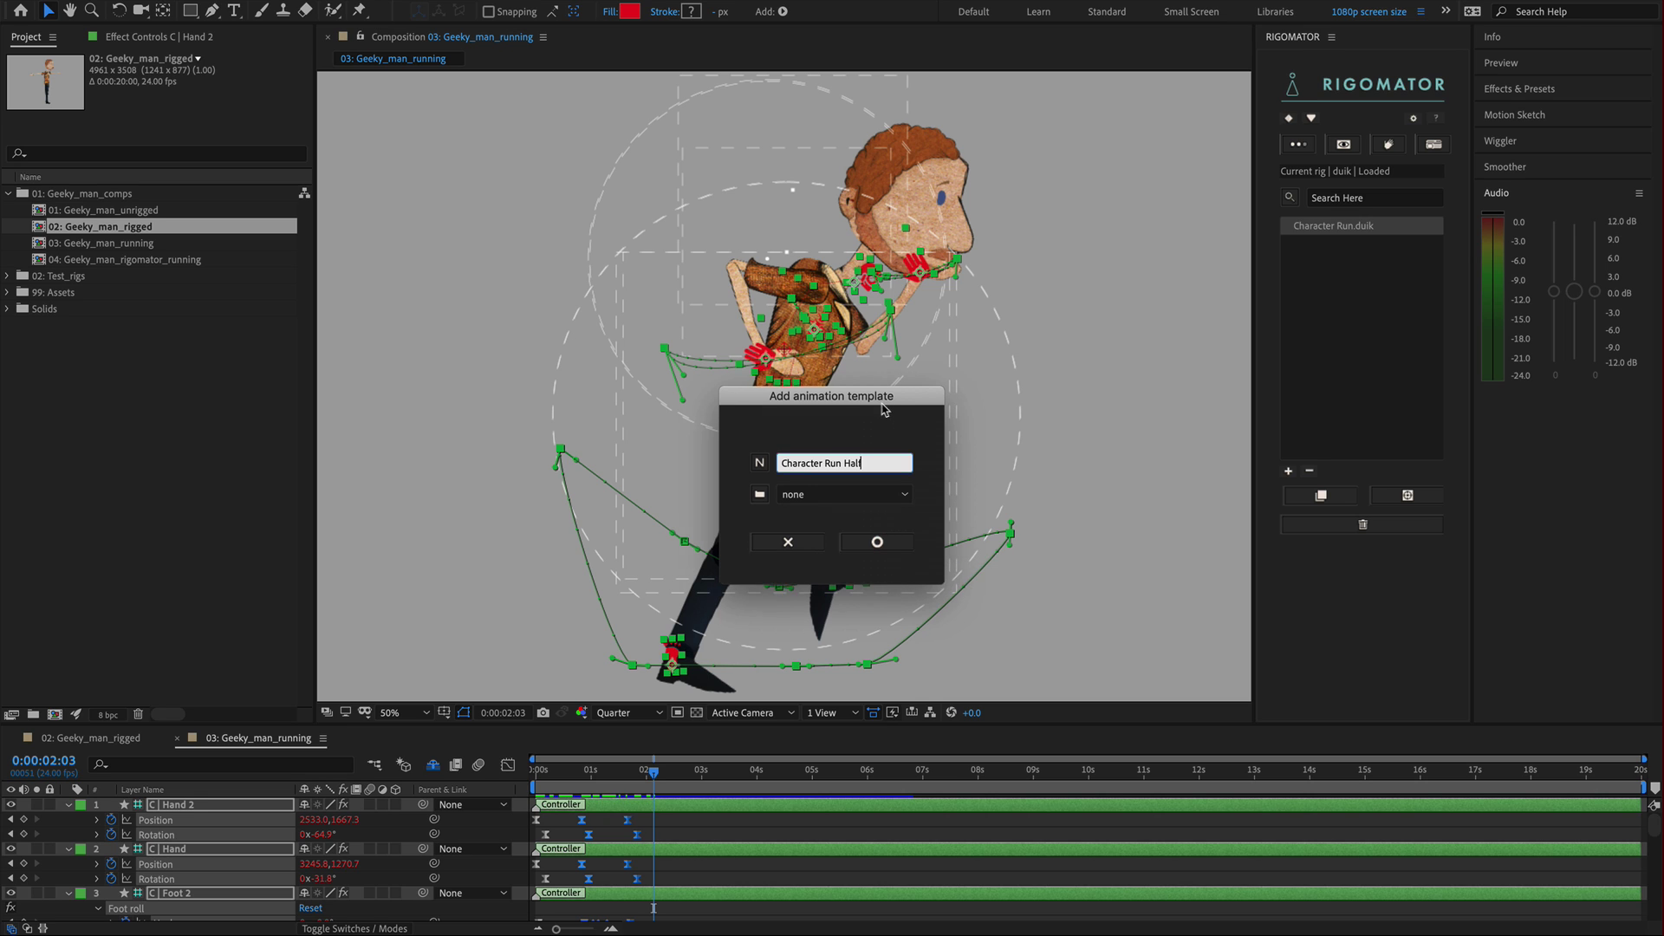
left_click_drag(890, 551, 1068, 530)
left_click(1067, 527)
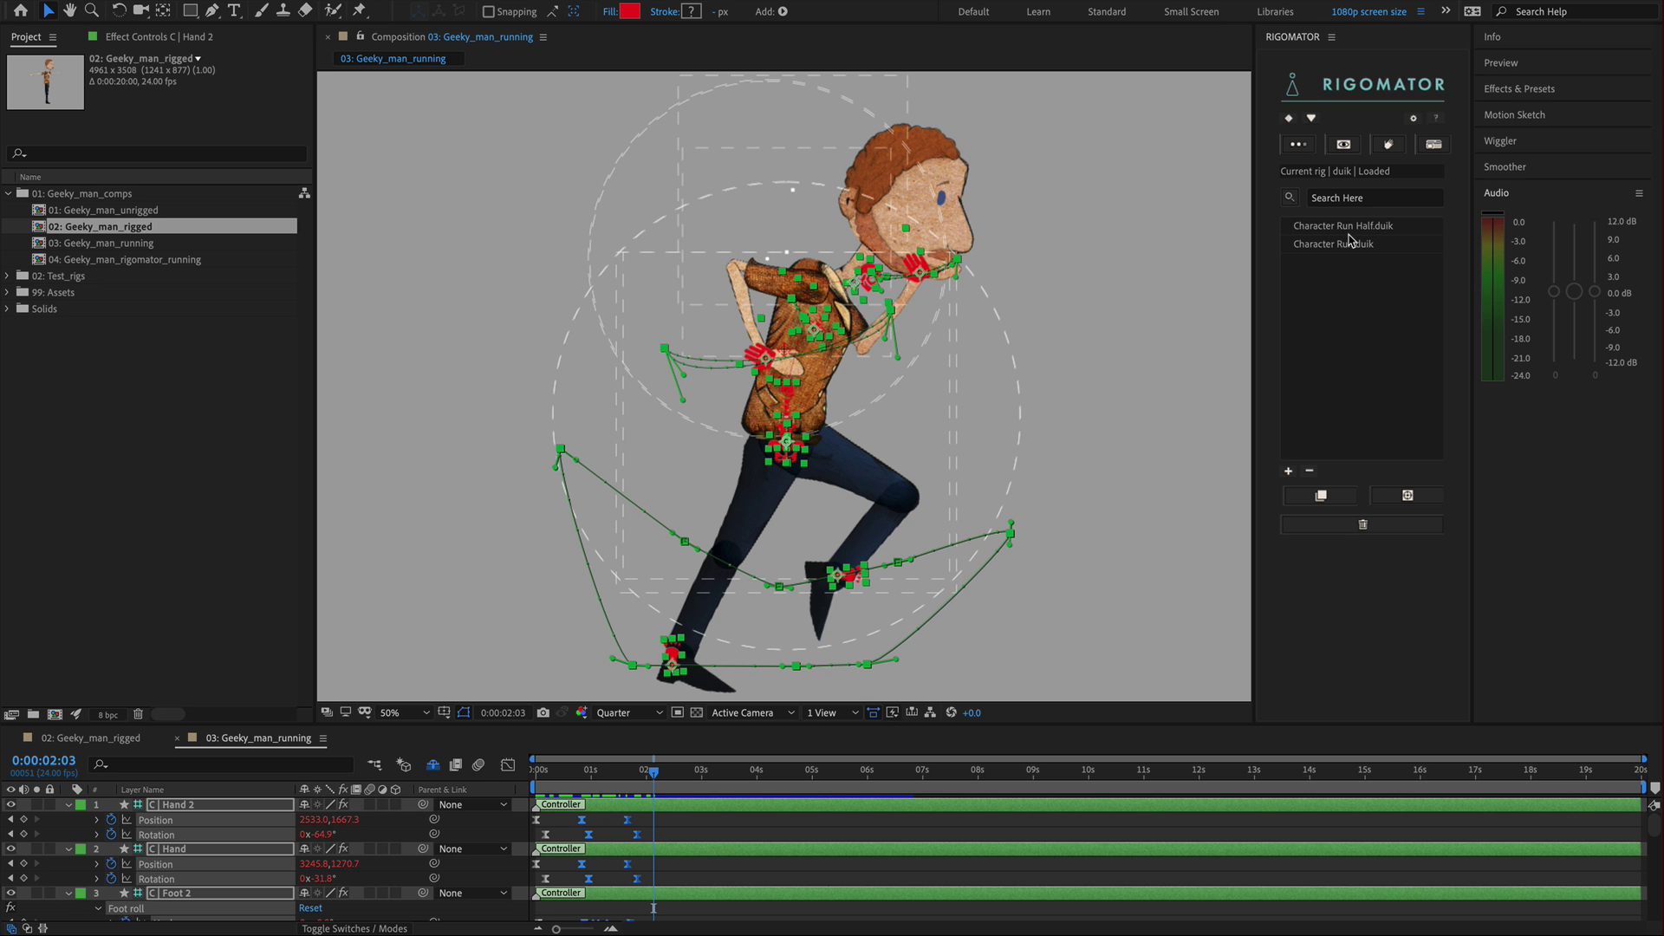
Step: Collapse the properties of all controller layers and replace the keyframe selection with only the C | Body controller
left_click(71, 810)
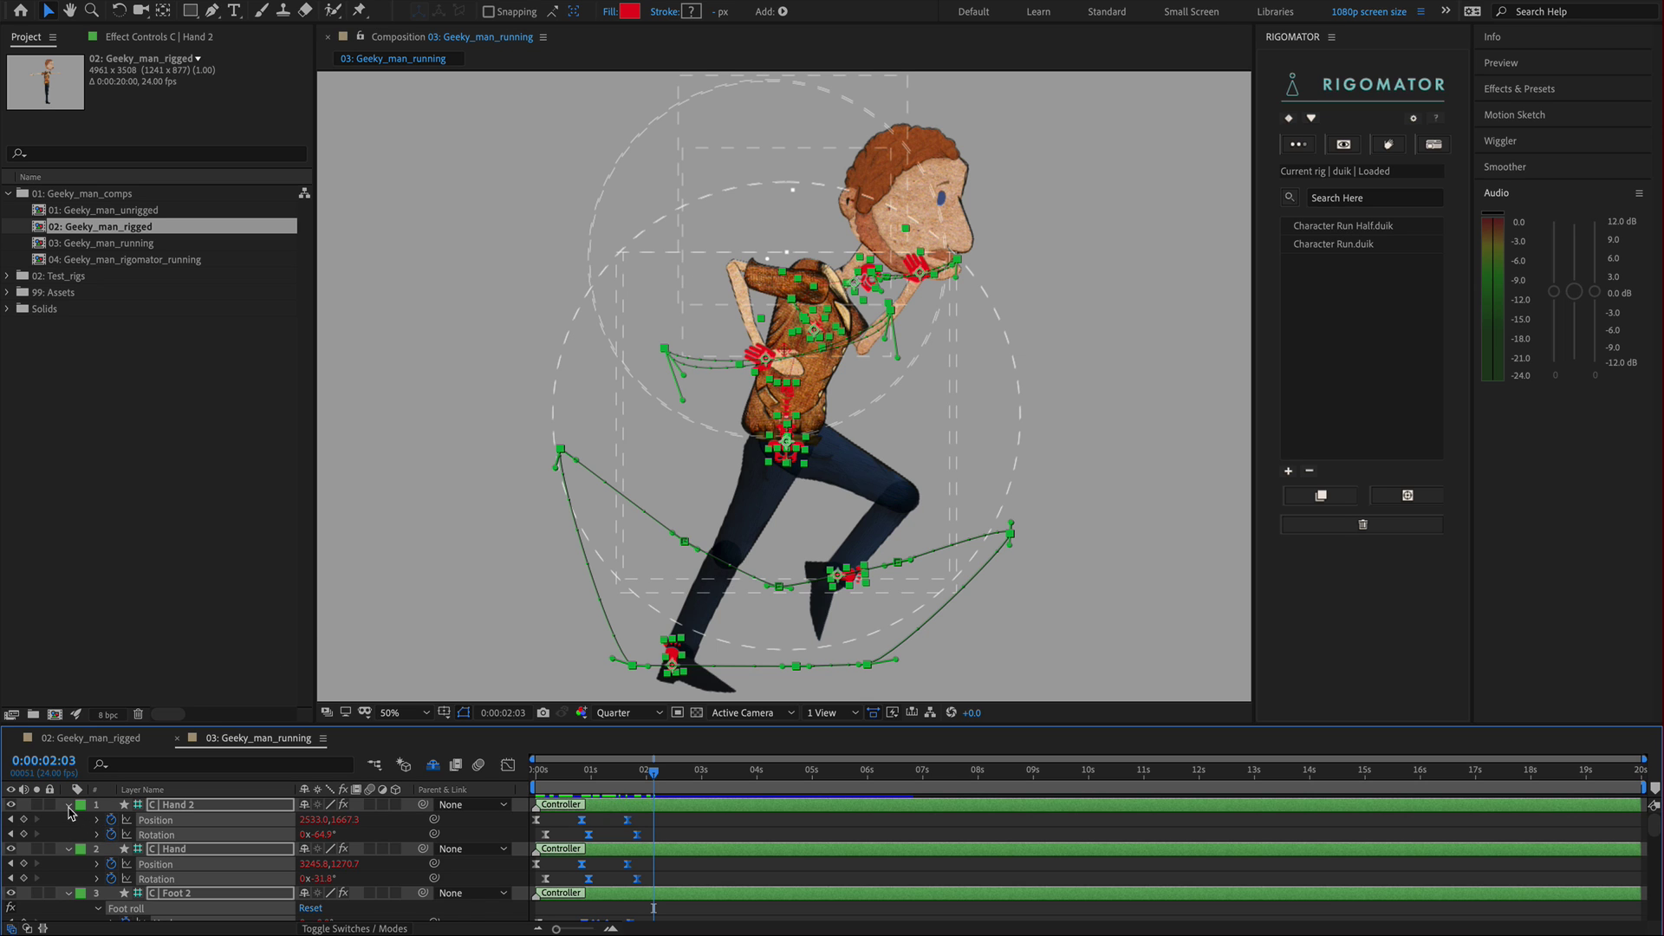
left_click(70, 808, "ctrl")
scroll(188, 898, "down", 3)
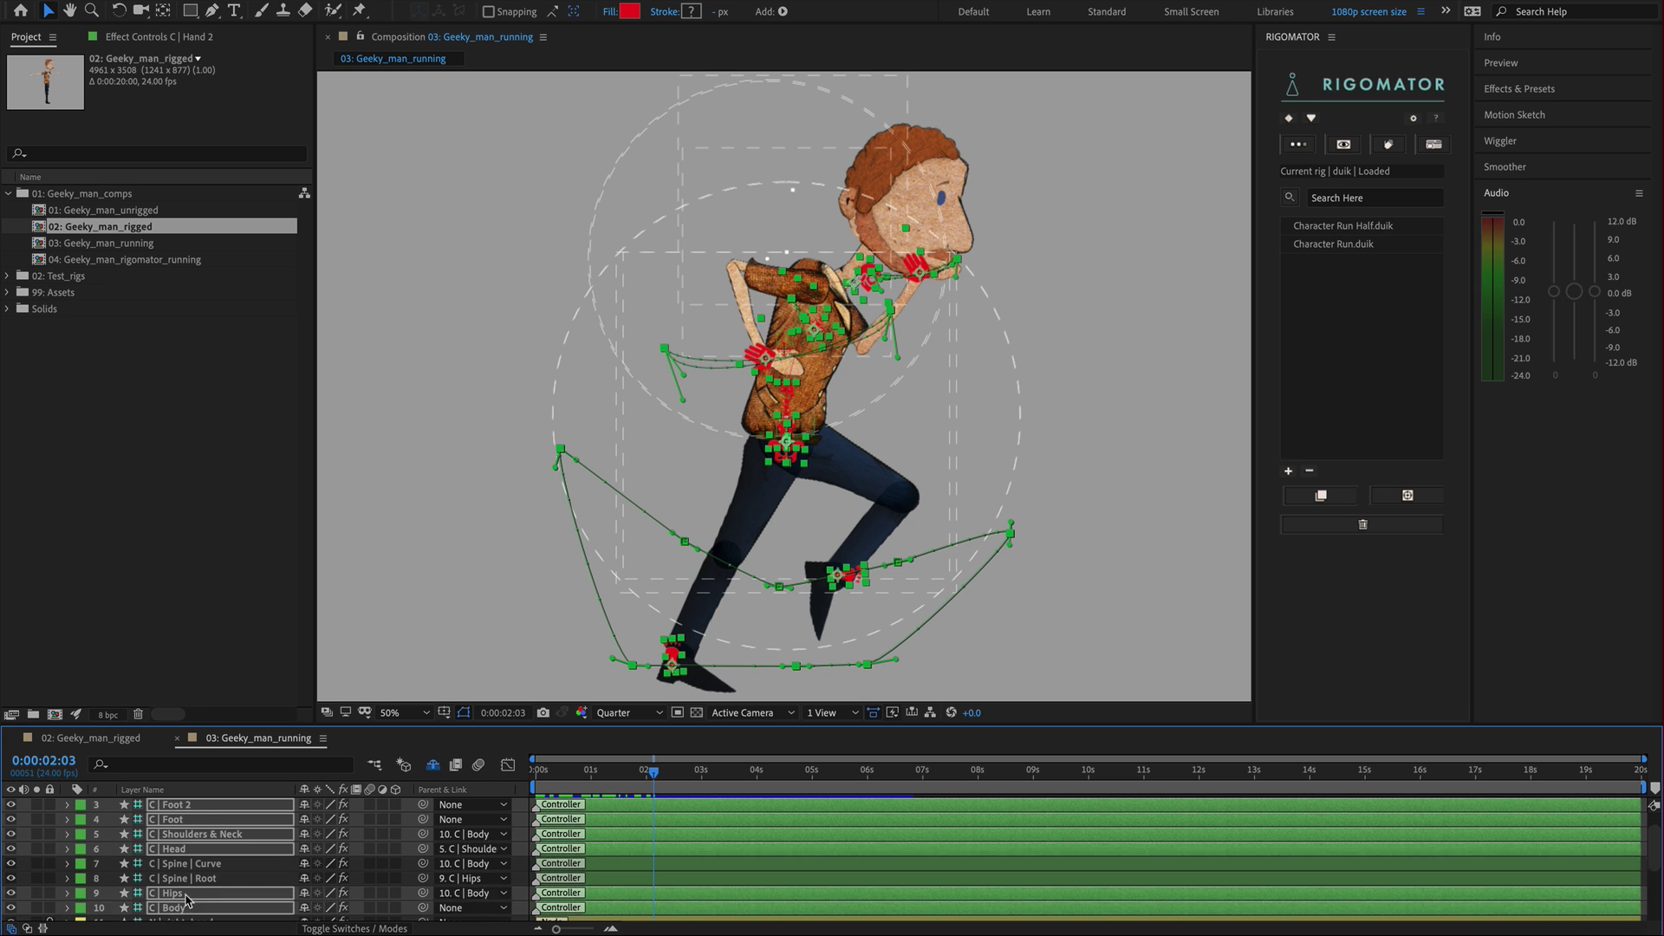
left_click(191, 837)
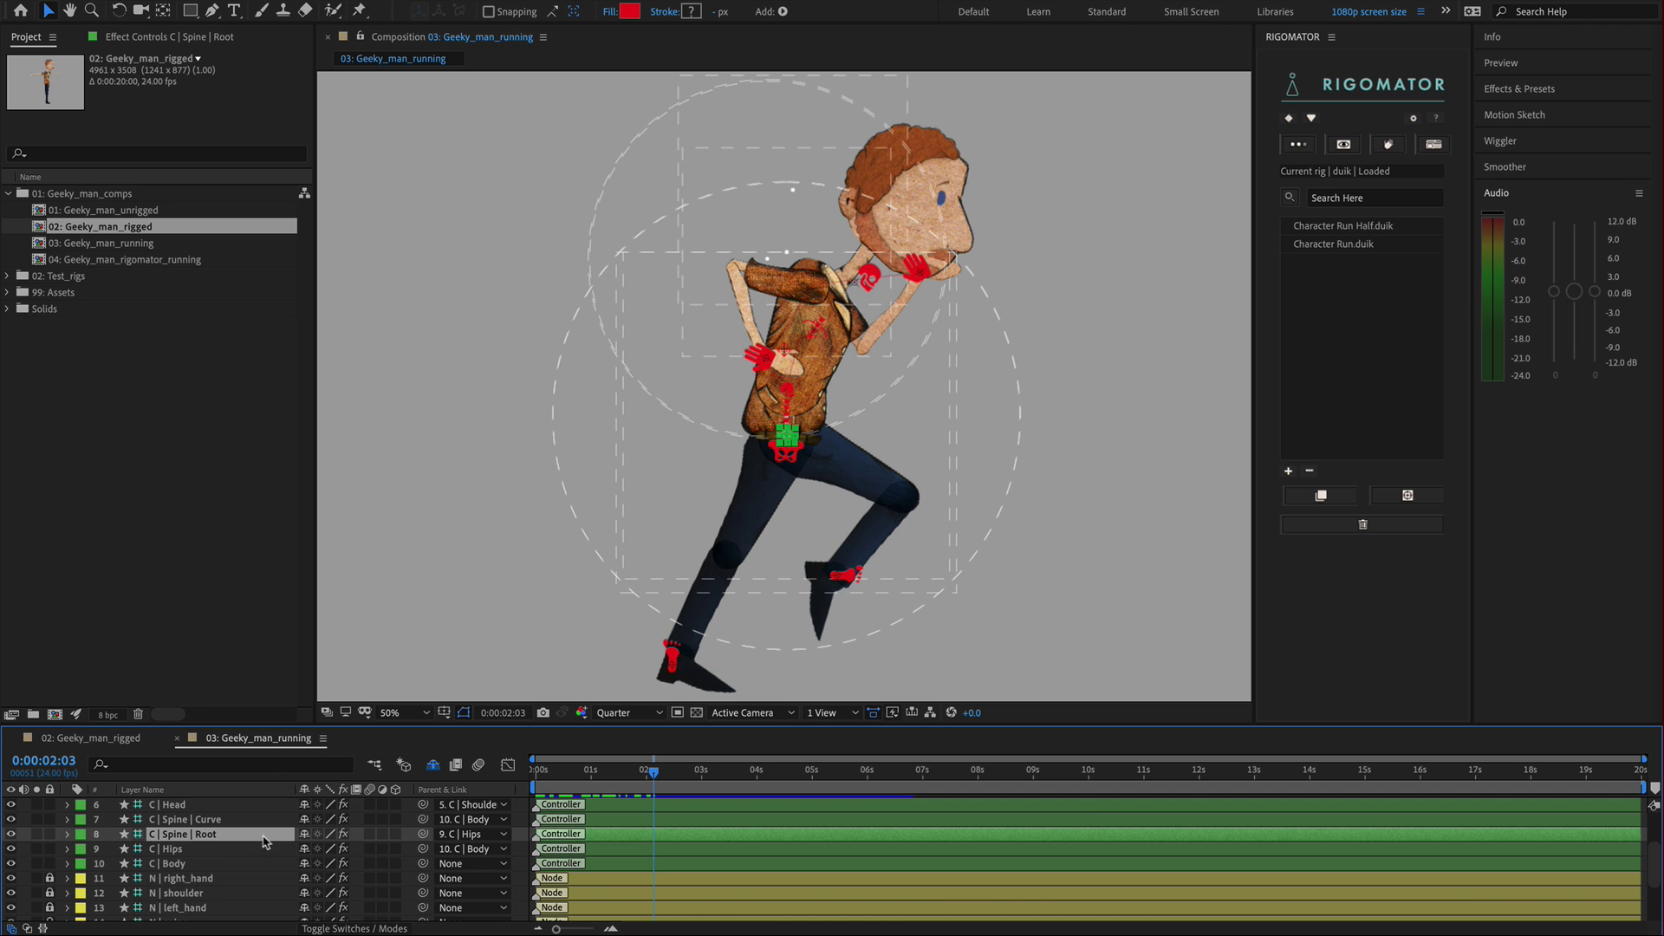
left_click(191, 863)
scroll(192, 862, "up", 3)
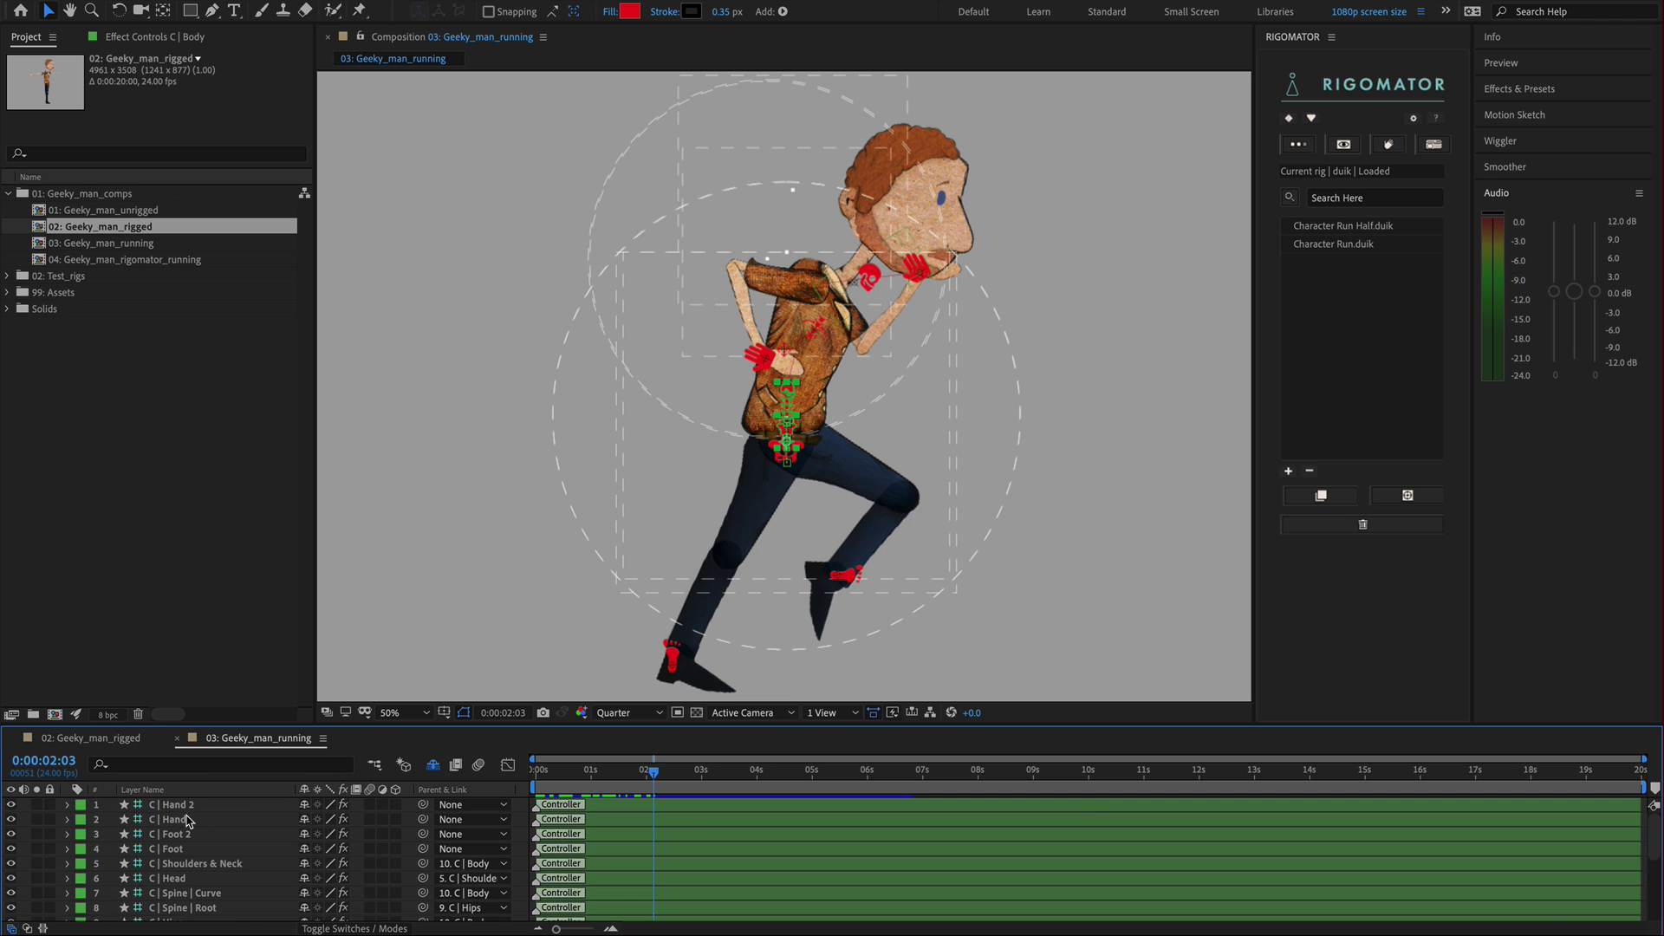
Step: Examine the keyframes of all controllers with the playhead at 0:00:01:20, and collapse their properties again
key("ctrl+a")
key("u")
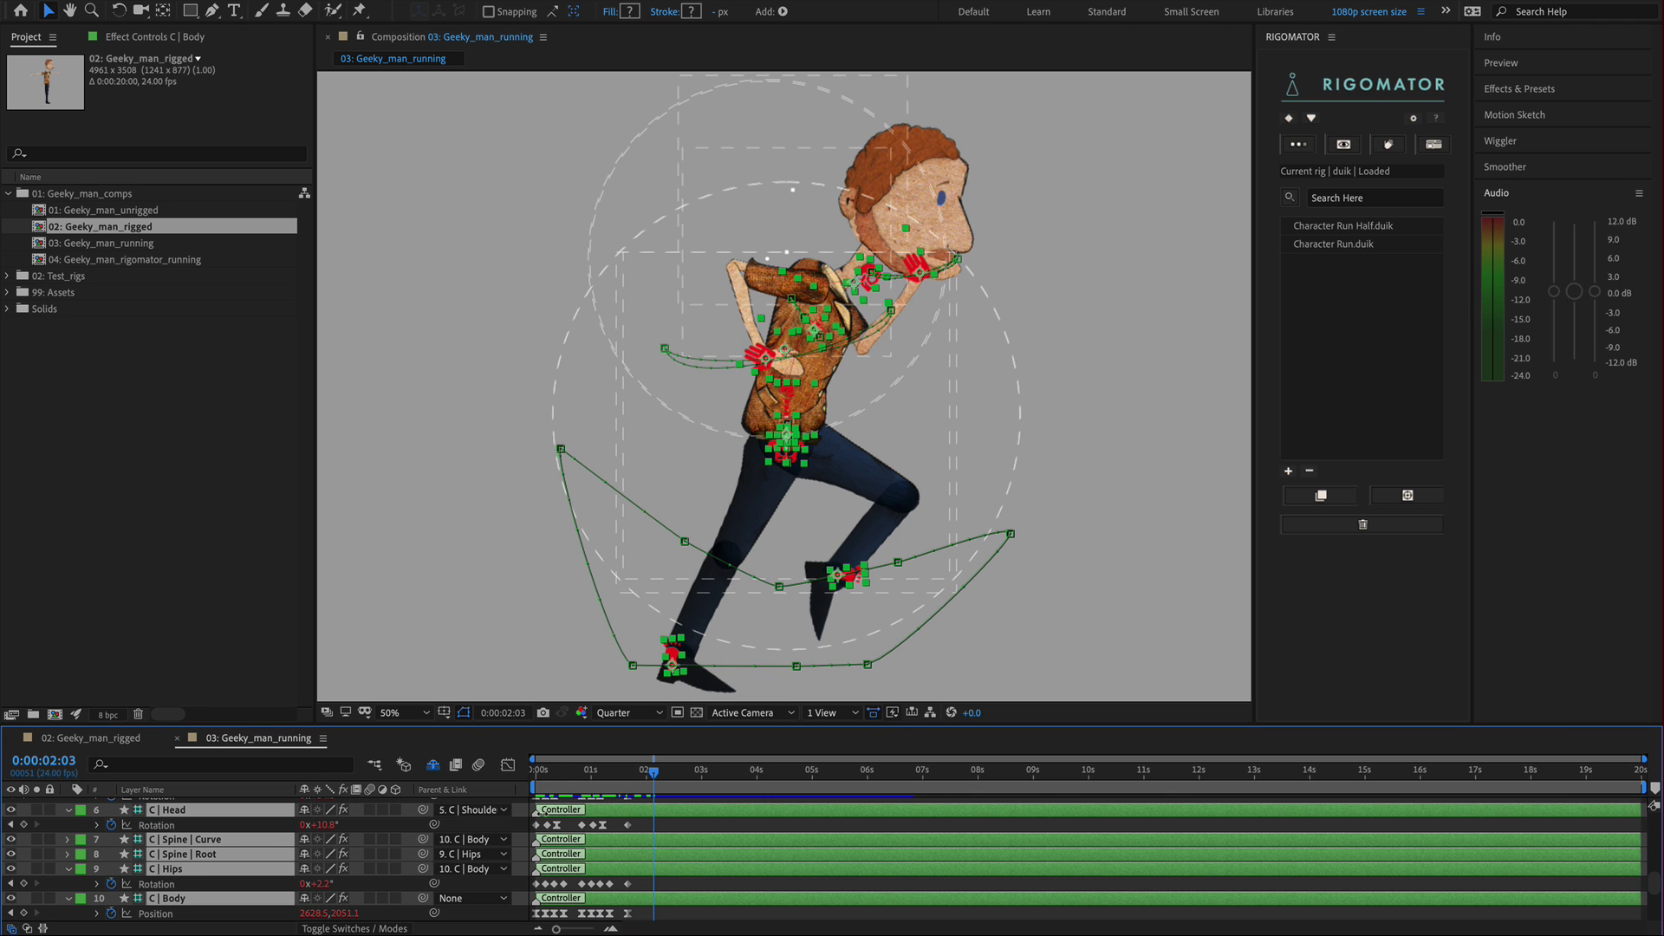
left_click_drag(557, 777, 639, 782)
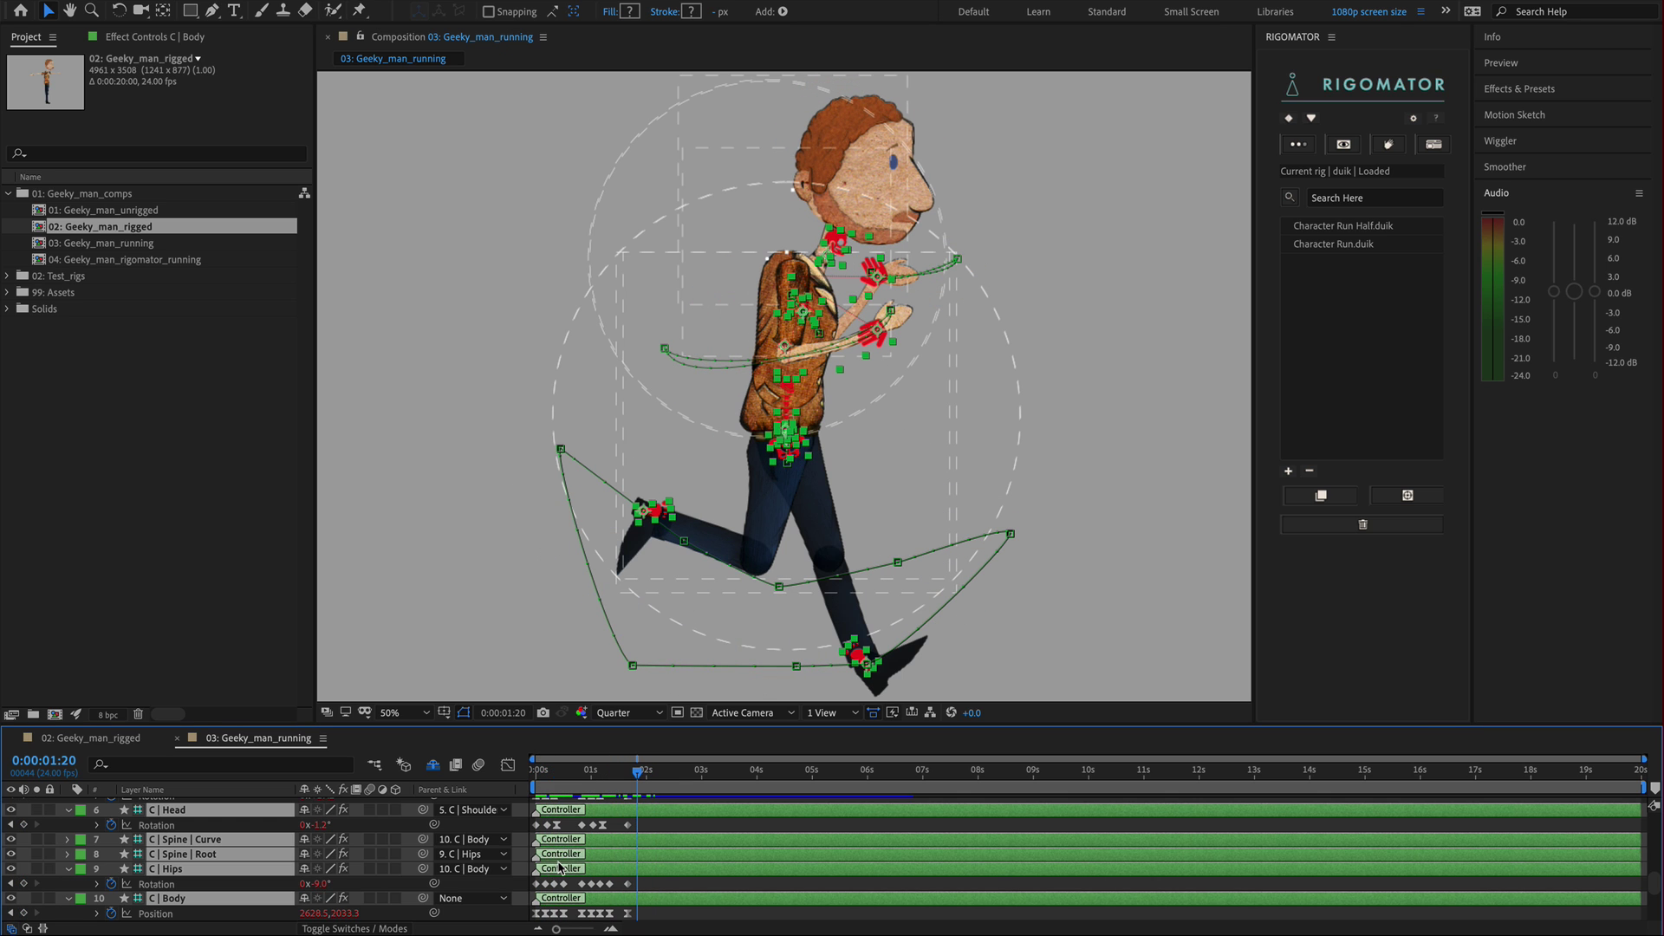
scroll(535, 864, "up", 5)
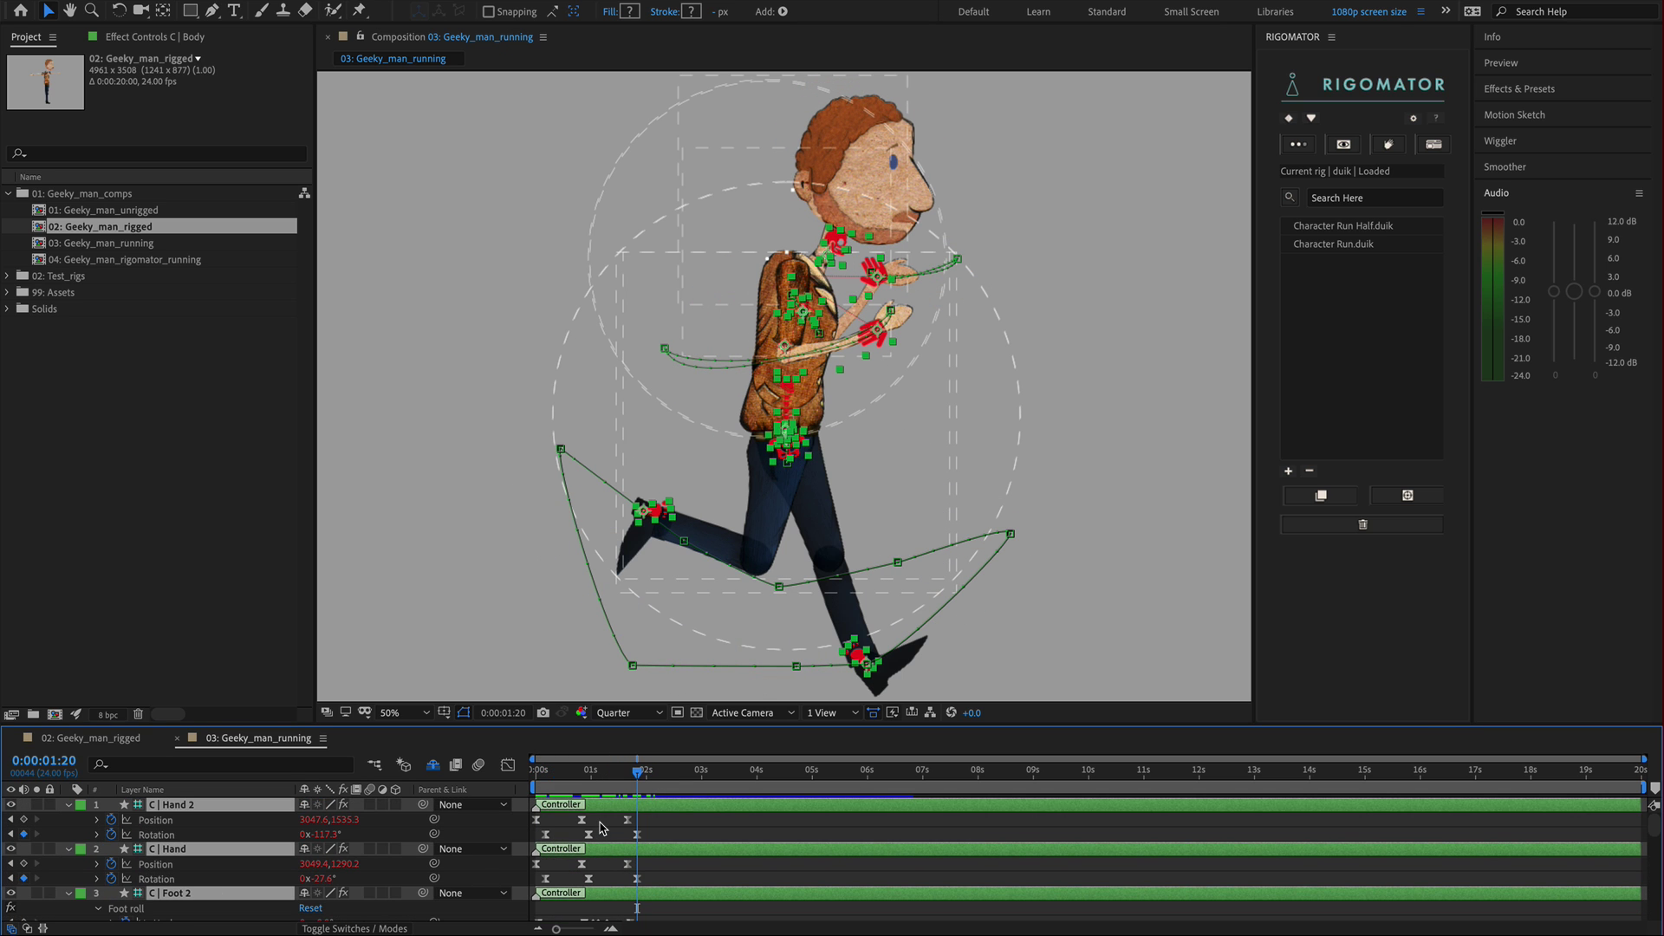
key("u")
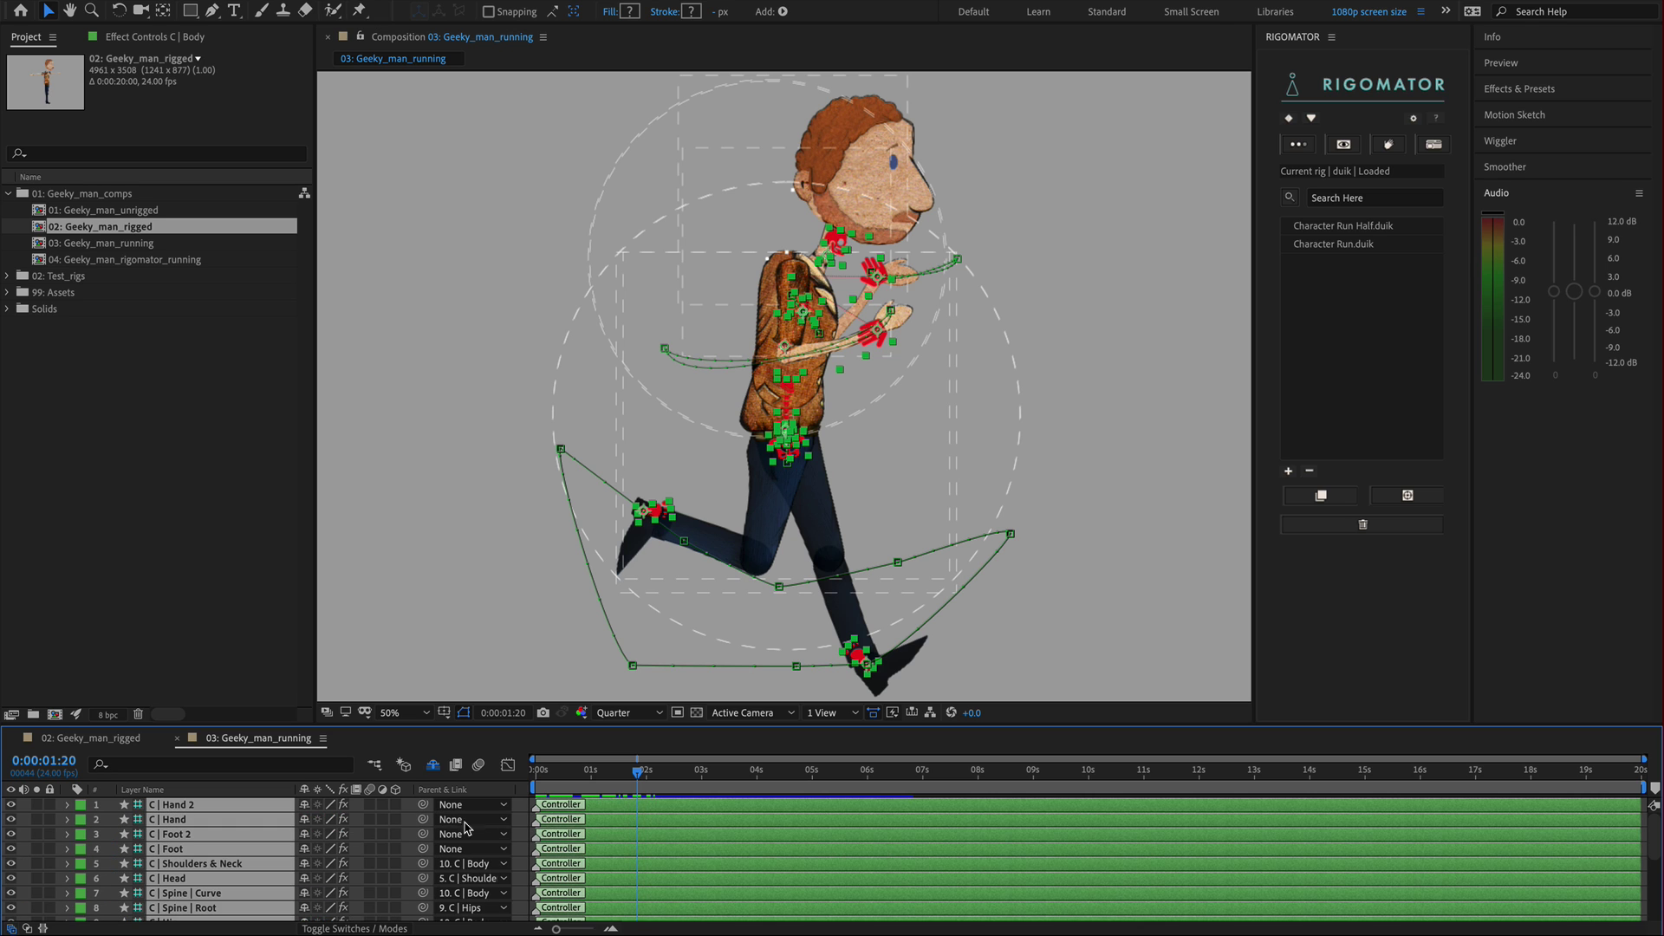
Step: Duplicate the 02: Geeky_man_rigged composition and rename the copy 05: Geeky_man_rigomator_user
left_click(165, 593)
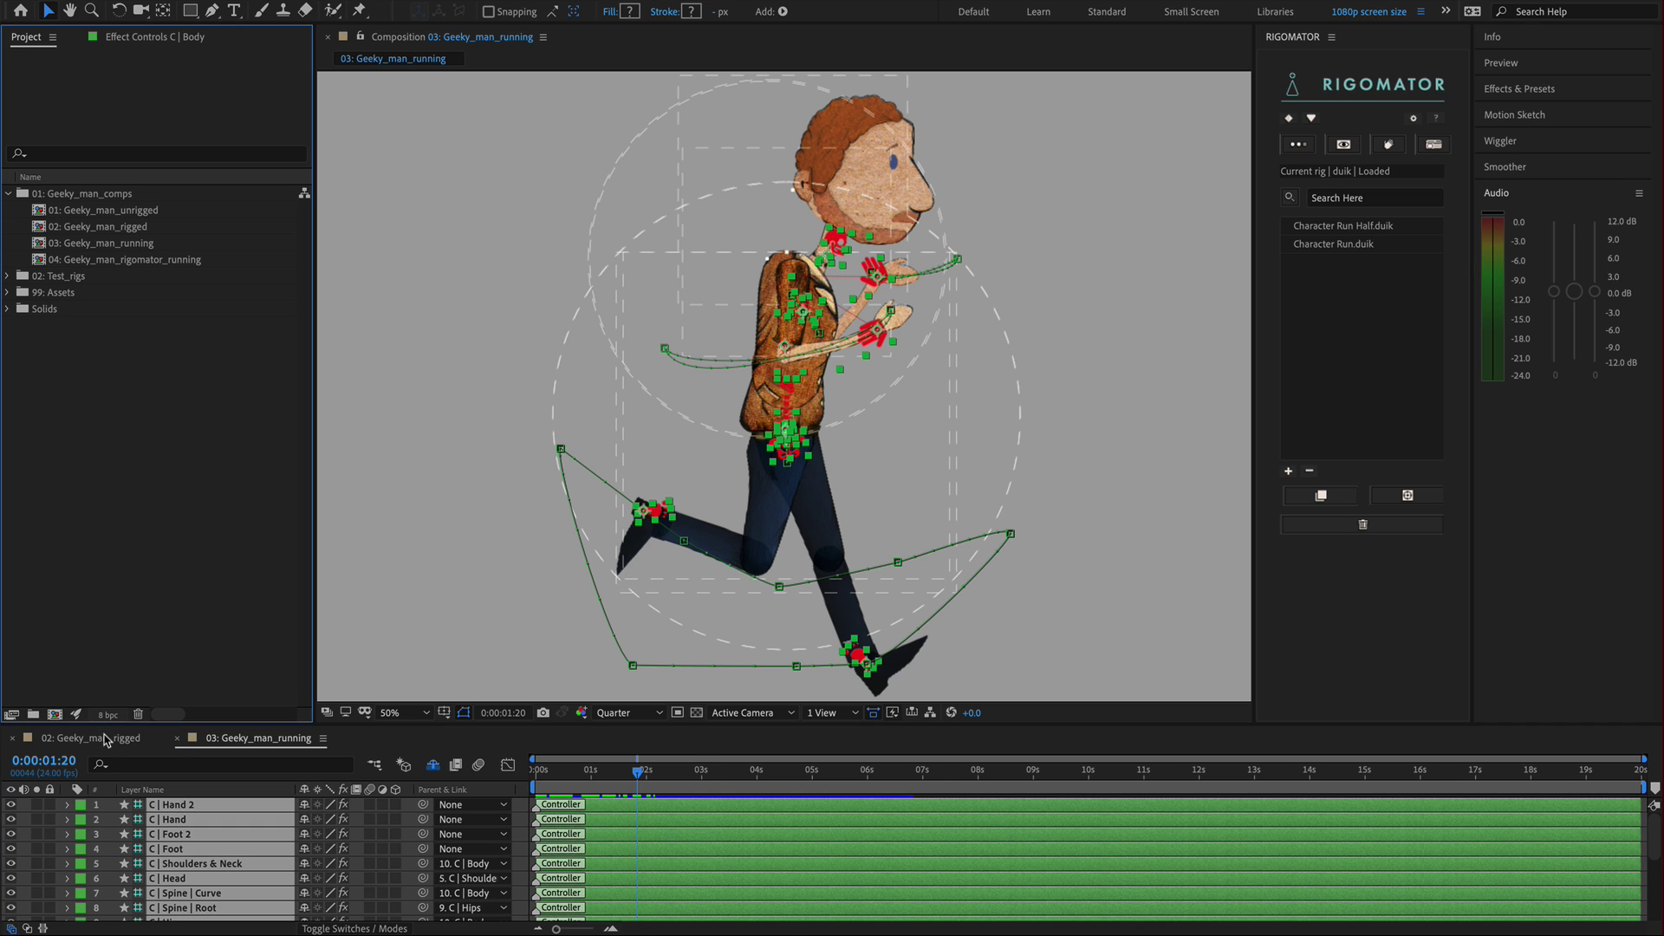
left_click(107, 739)
mouse_move(710, 773)
left_mouse_down()
mouse_move(746, 776)
mouse_move(704, 775)
left_mouse_up()
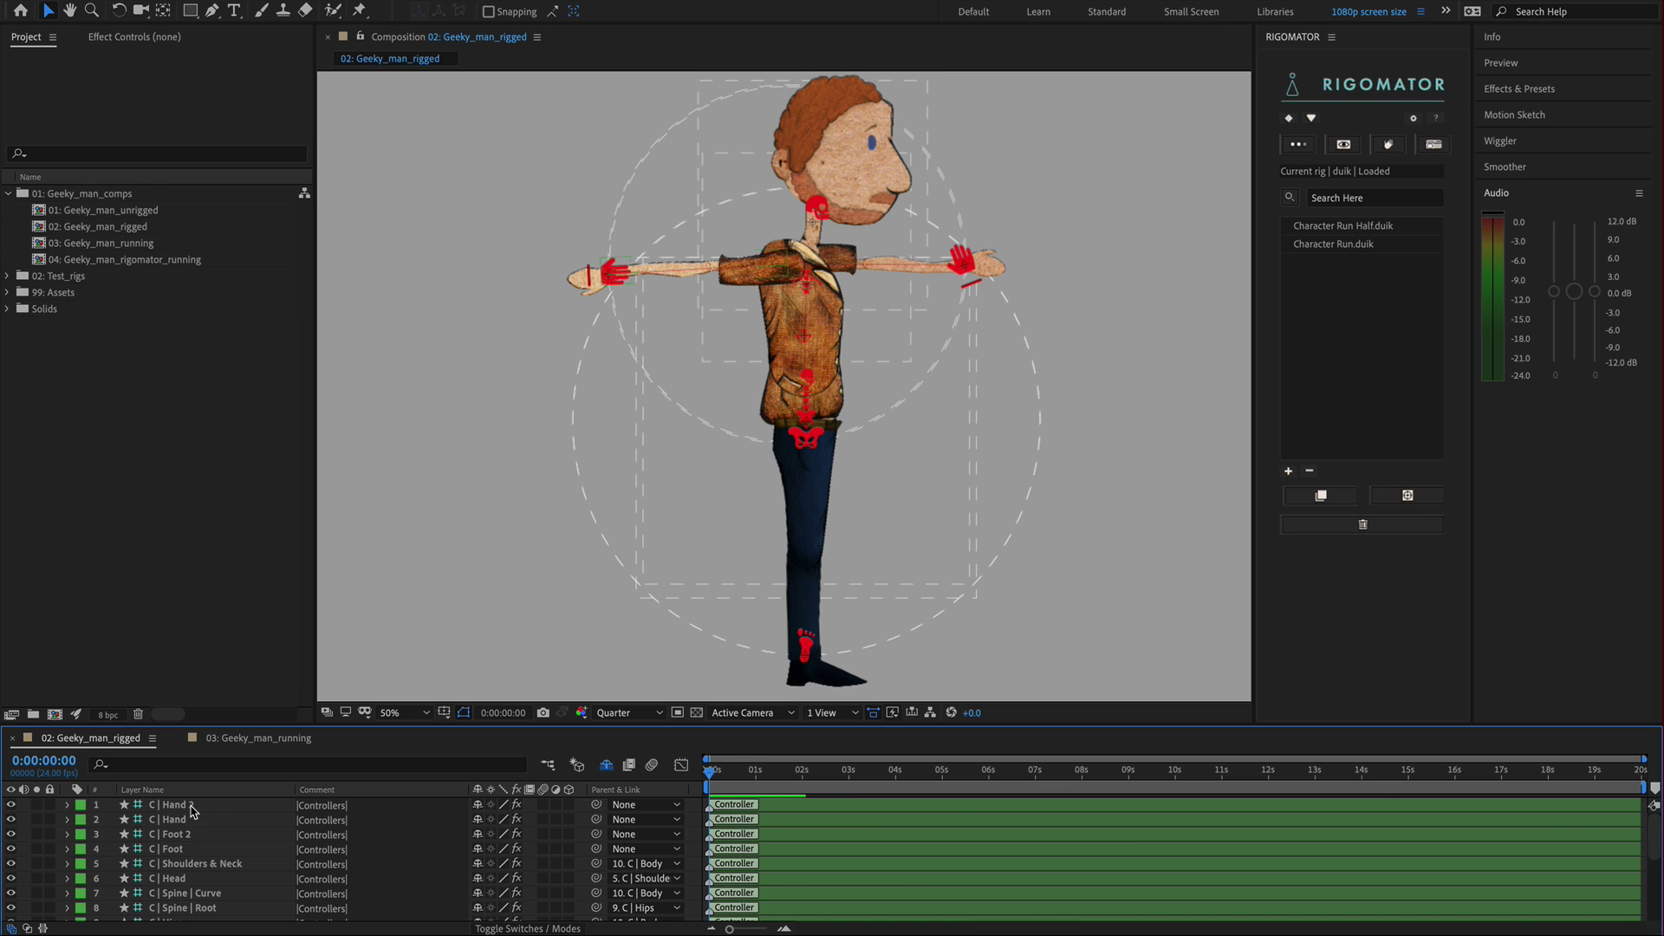
left_click(126, 228)
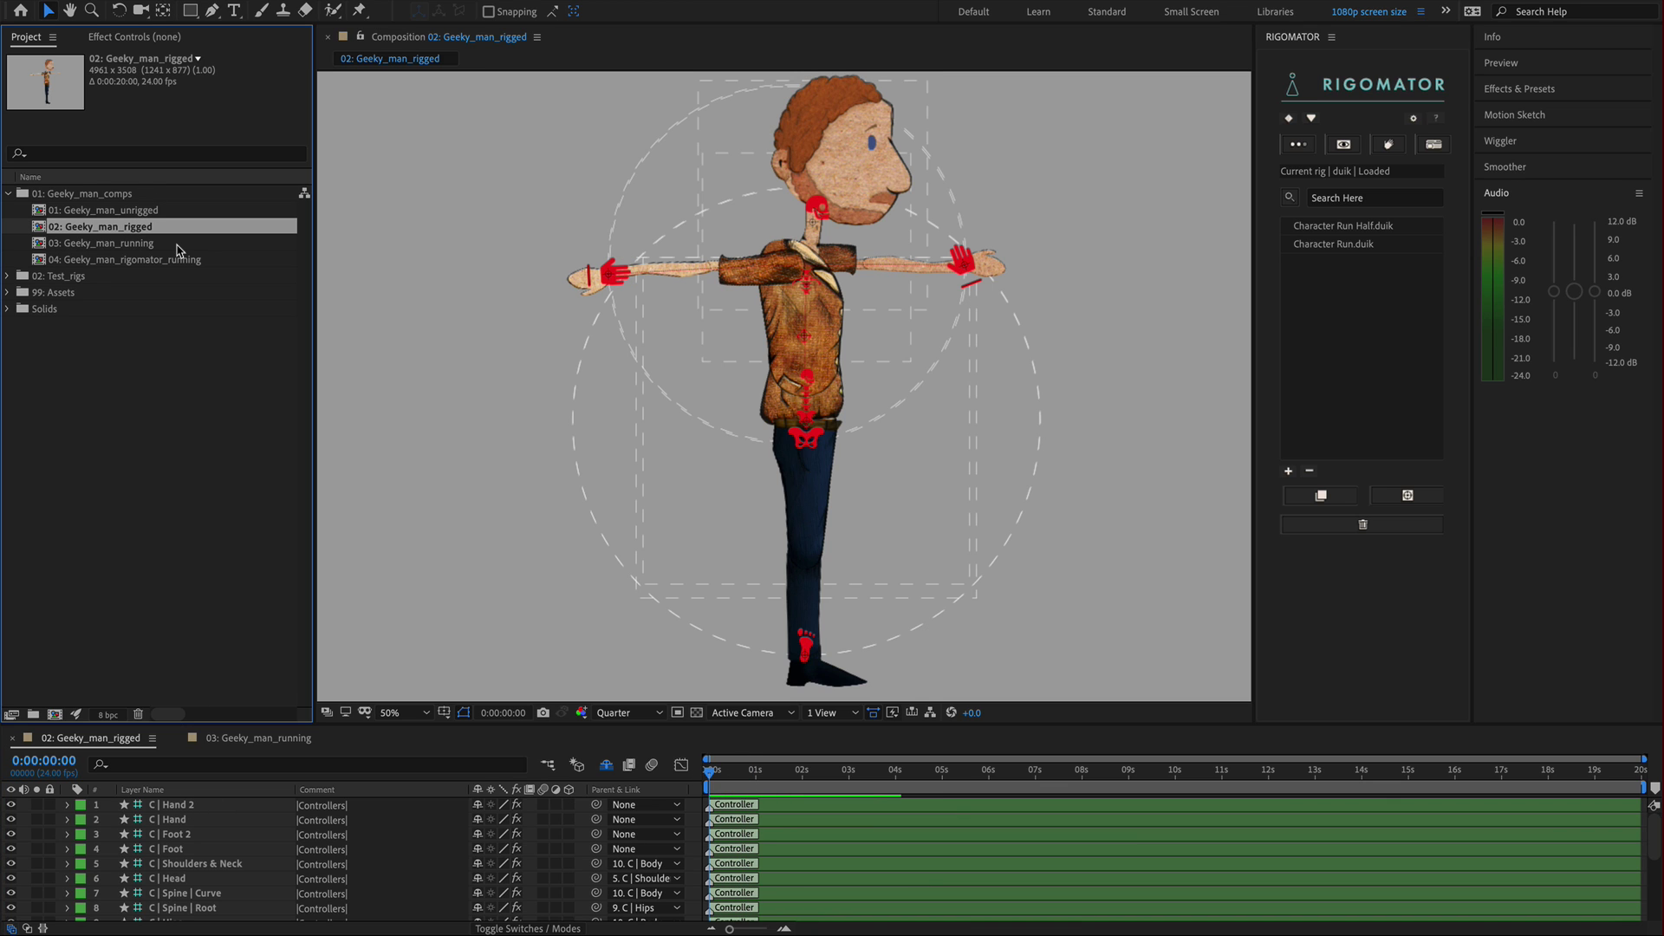
key("ctrl+d")
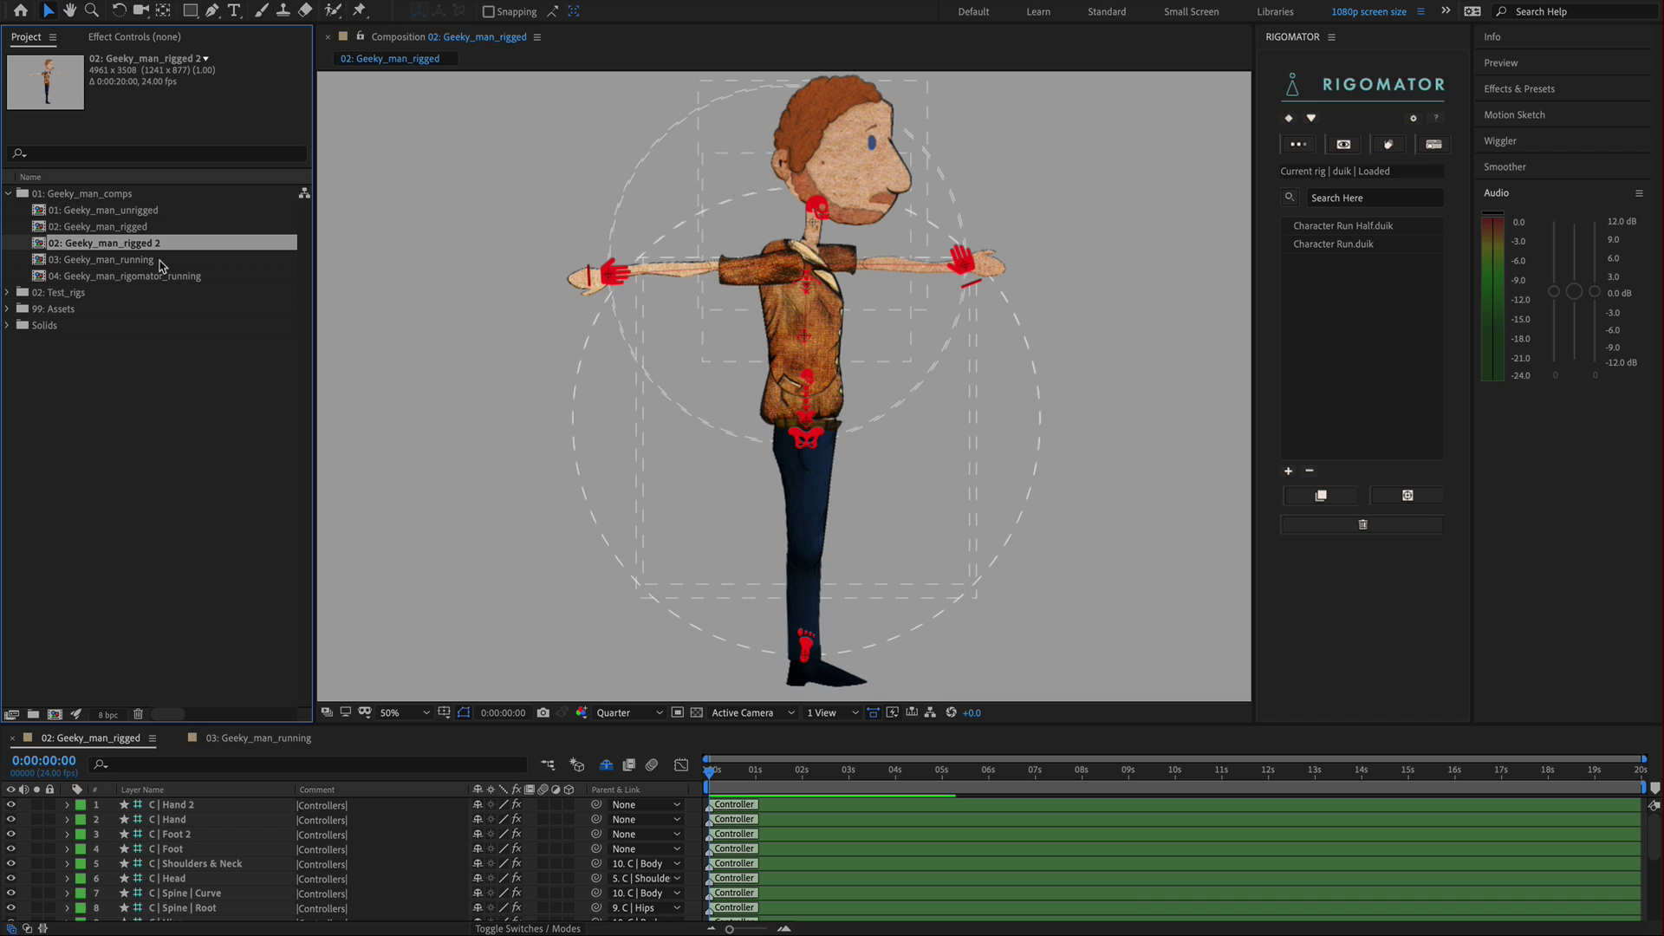
key("Return")
left_click(54, 244)
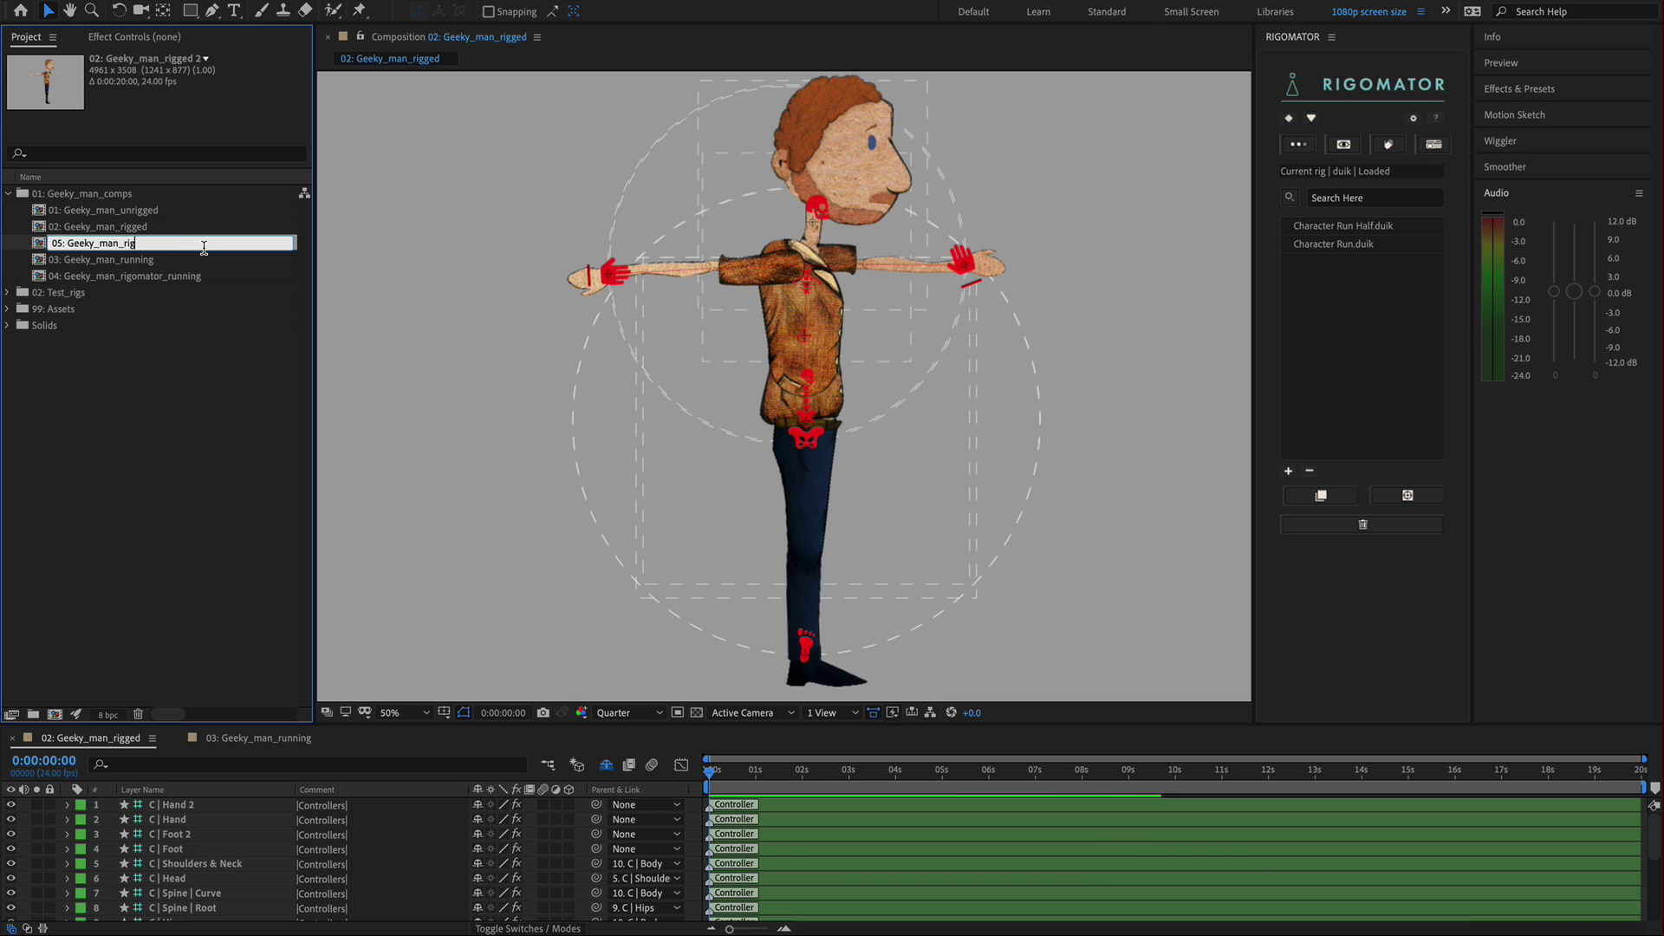
type("omator_user")
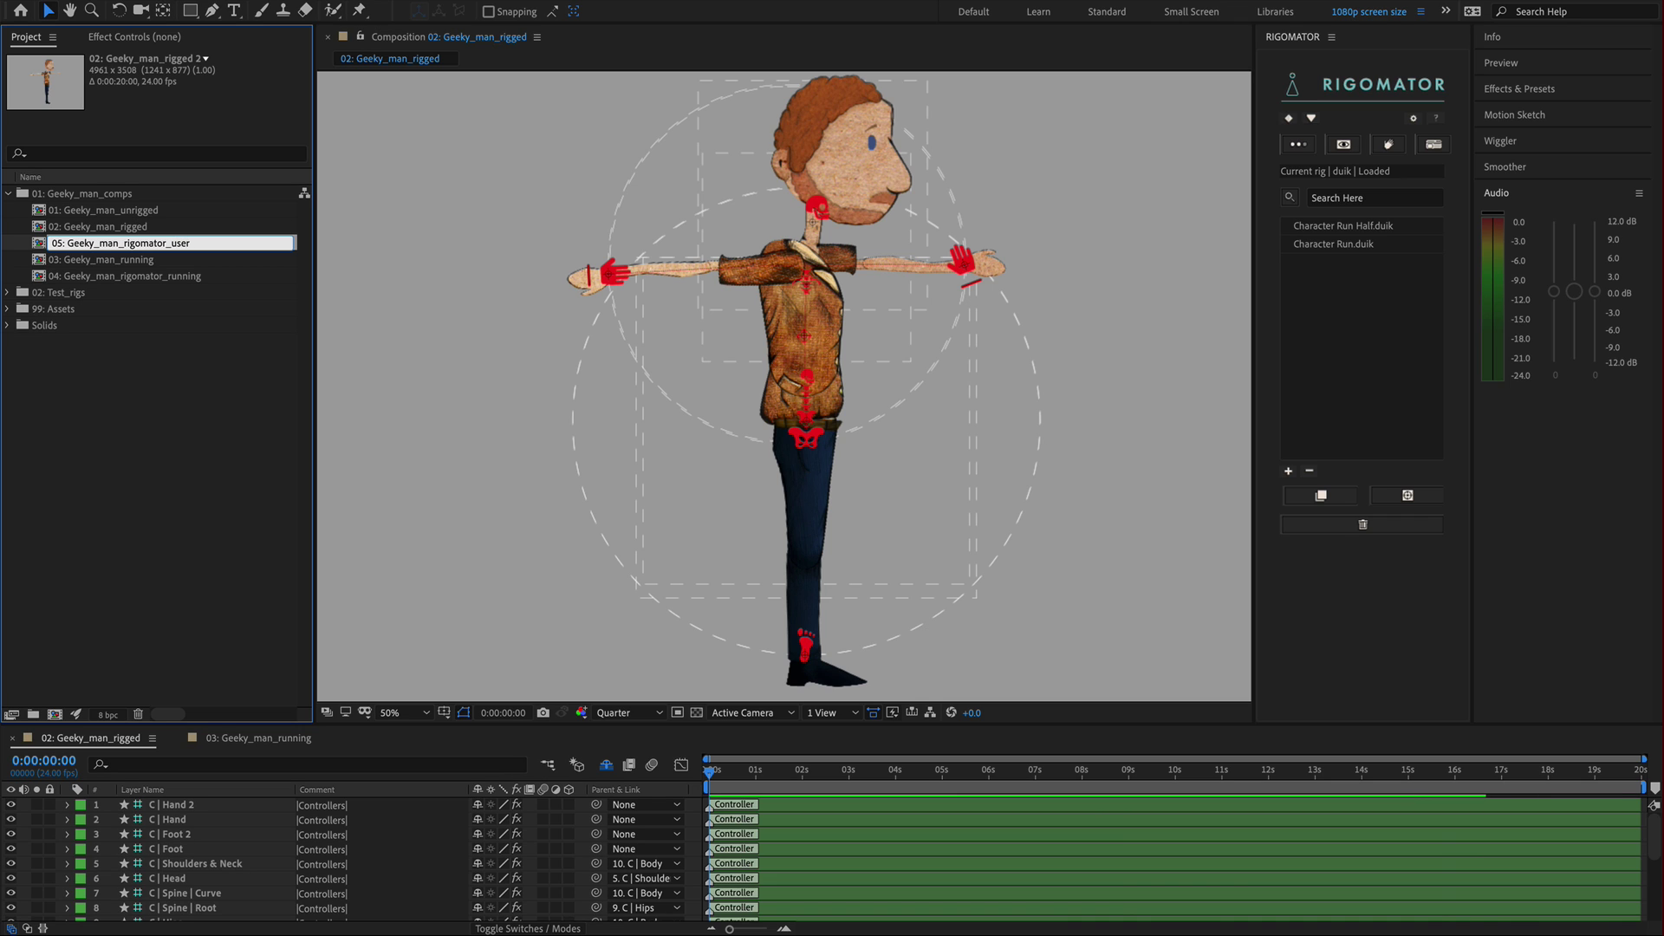
key("Return")
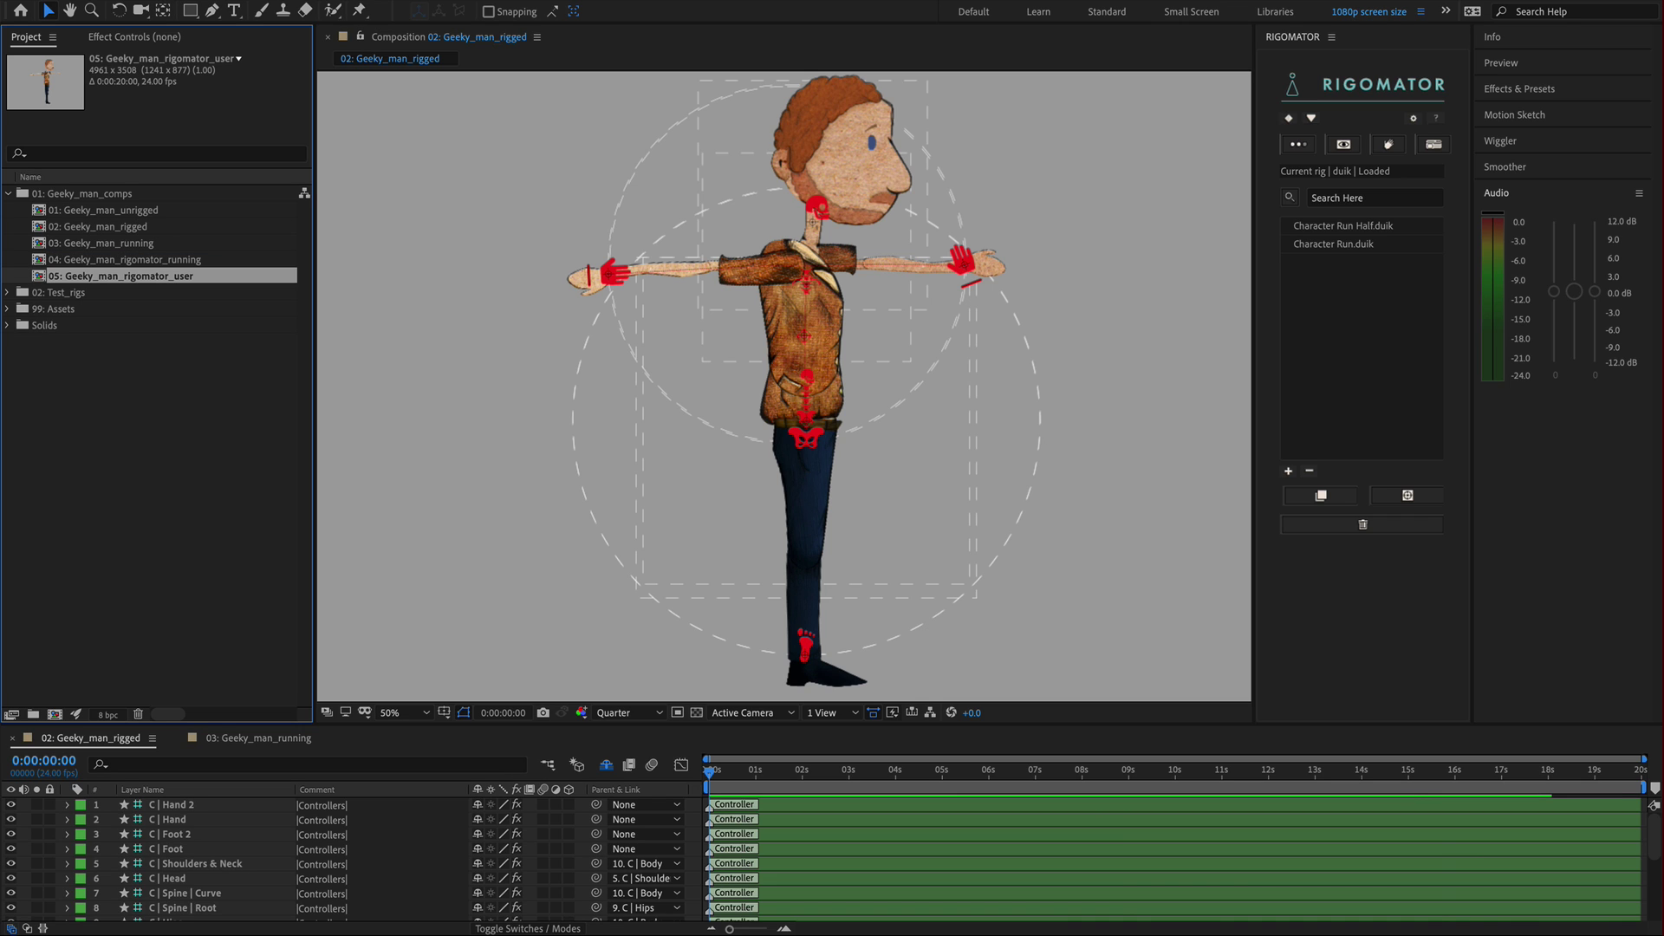
Step: Open the 05: Geeky_man_rigomator_user composition, load its rig, and bring up the full-body animation templates for the right-facing view
double_click(119, 281)
scroll(239, 895, "down", 1)
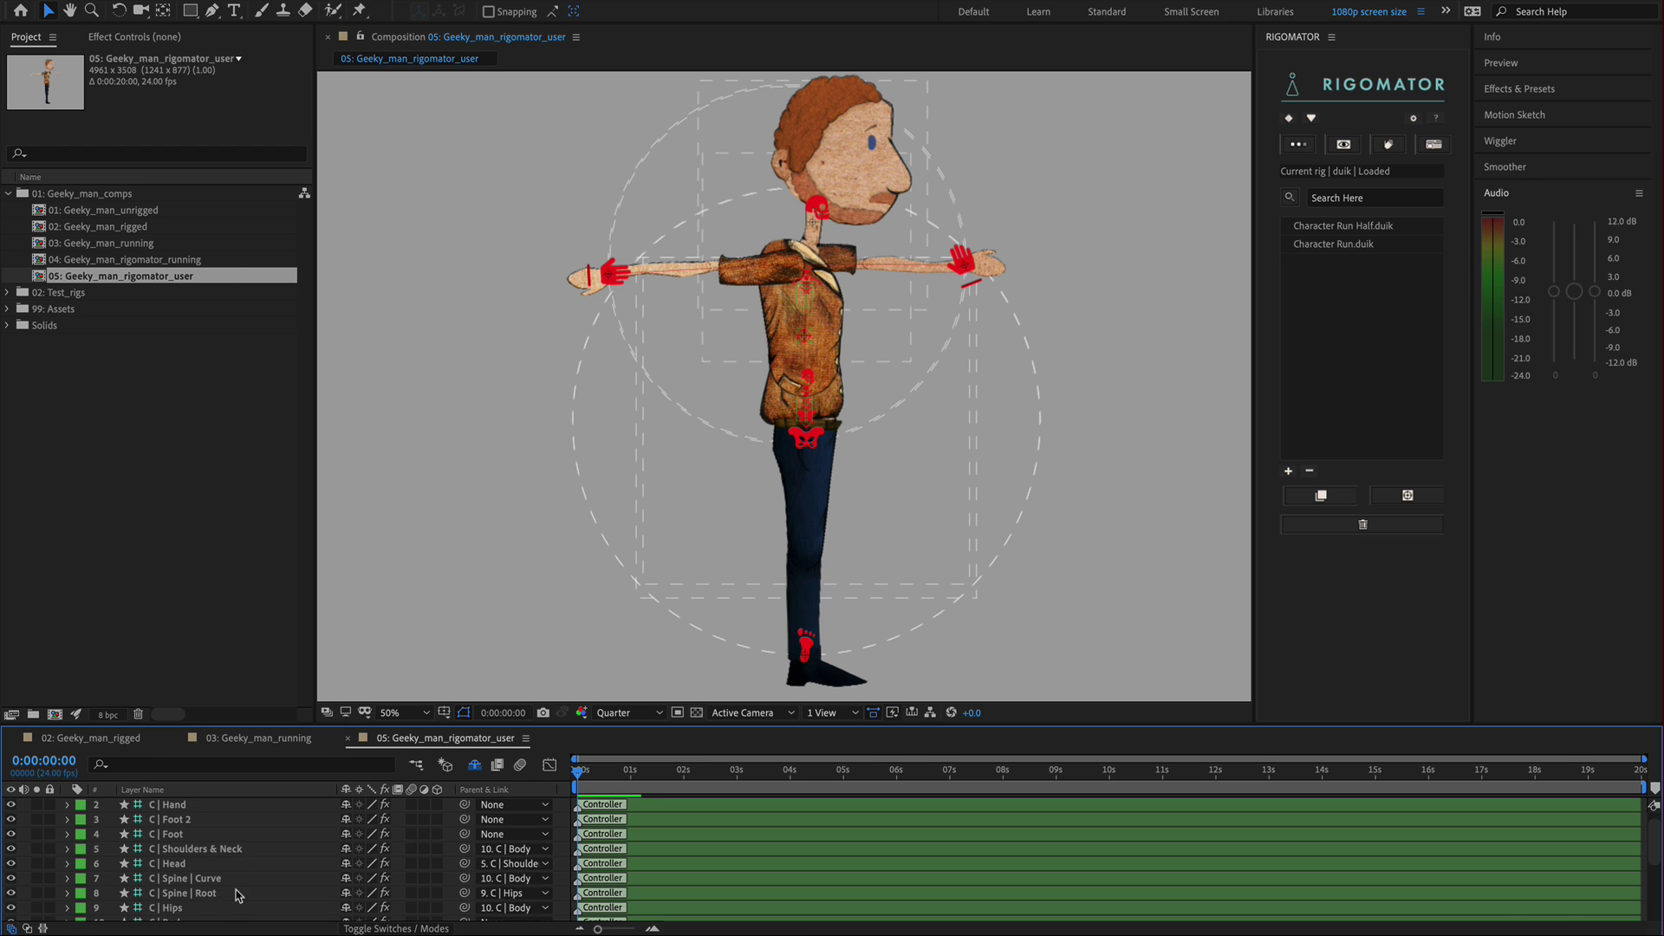
scroll(232, 886, "up", 1)
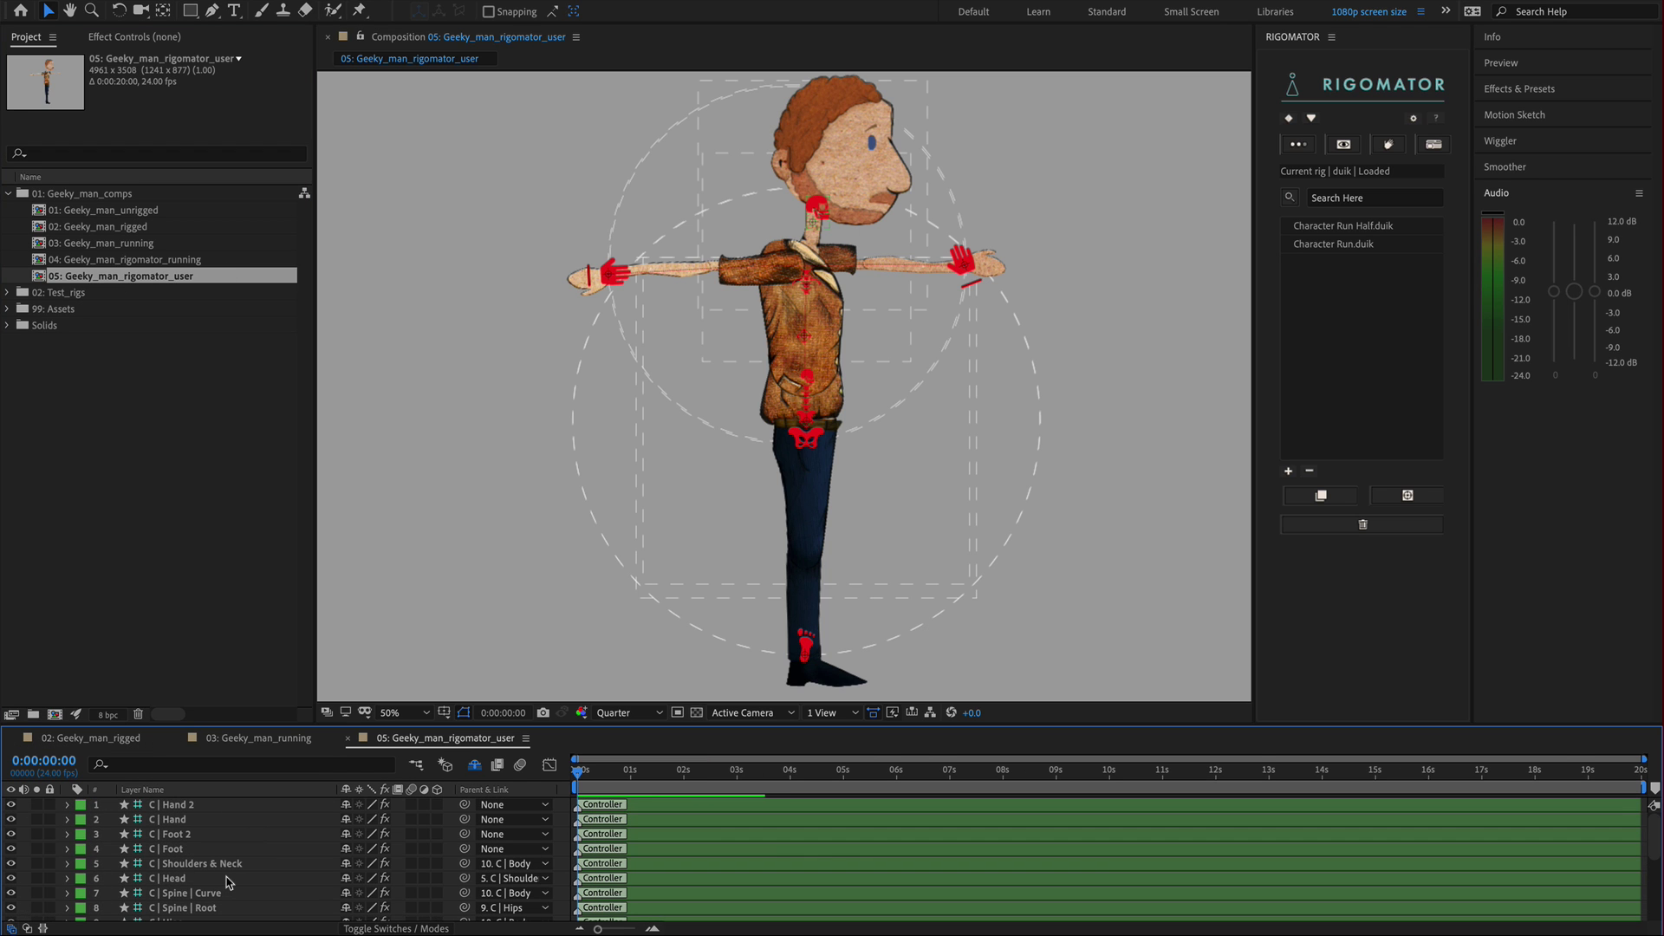
left_click(1305, 149)
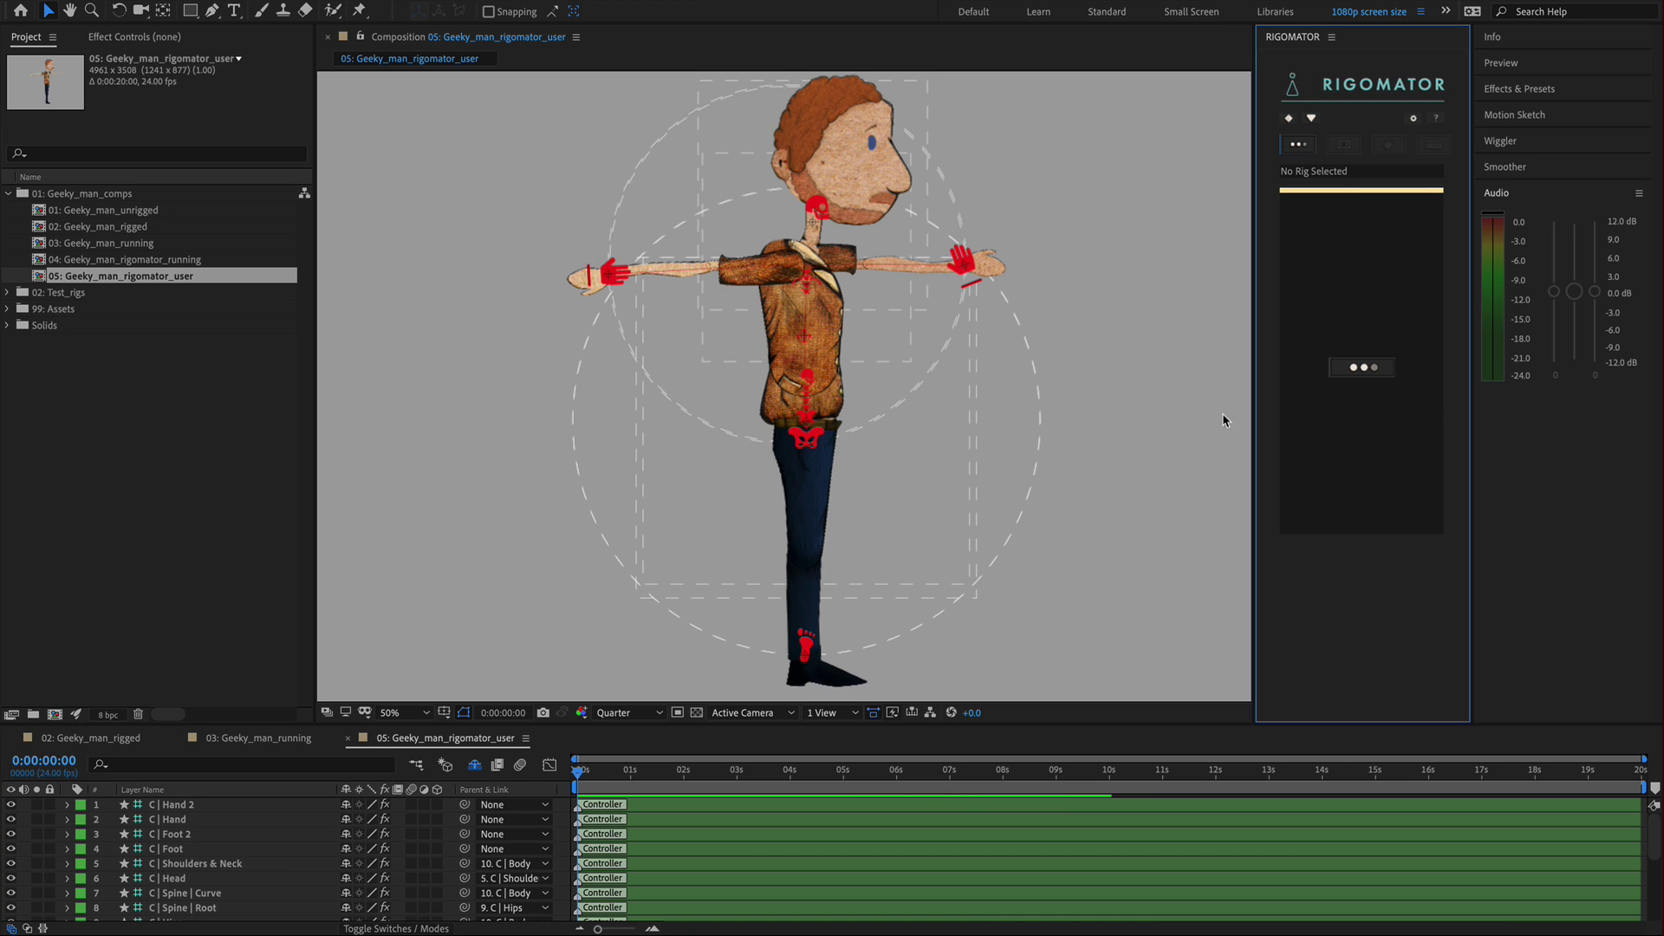
left_click(1373, 374)
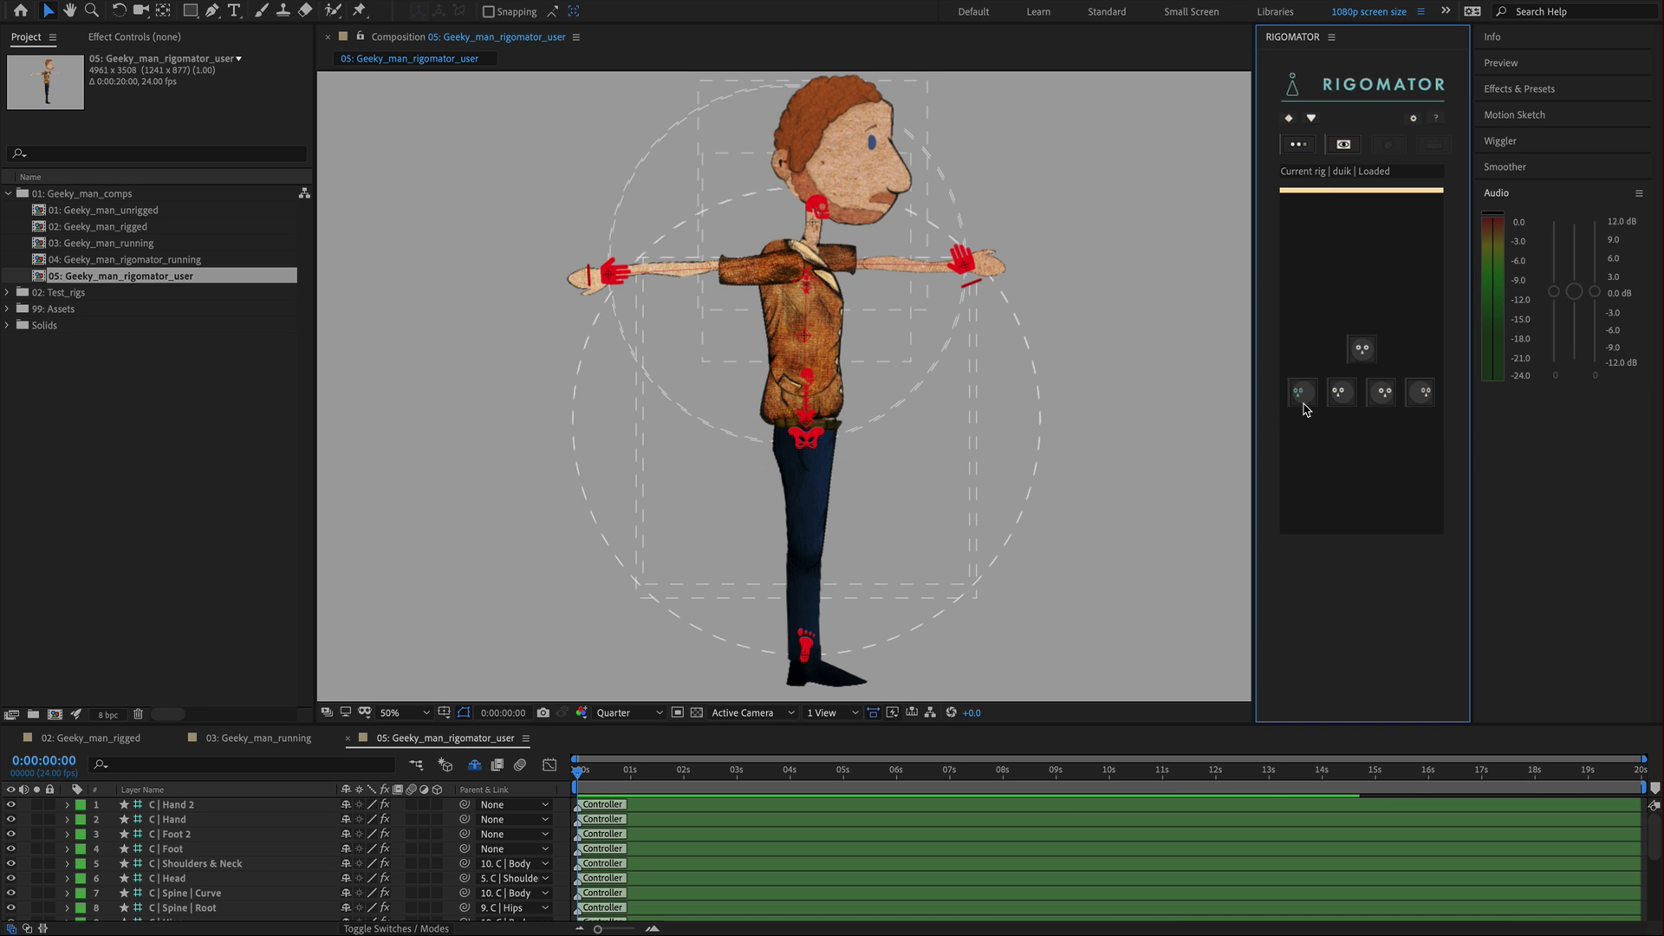
left_click(1425, 397)
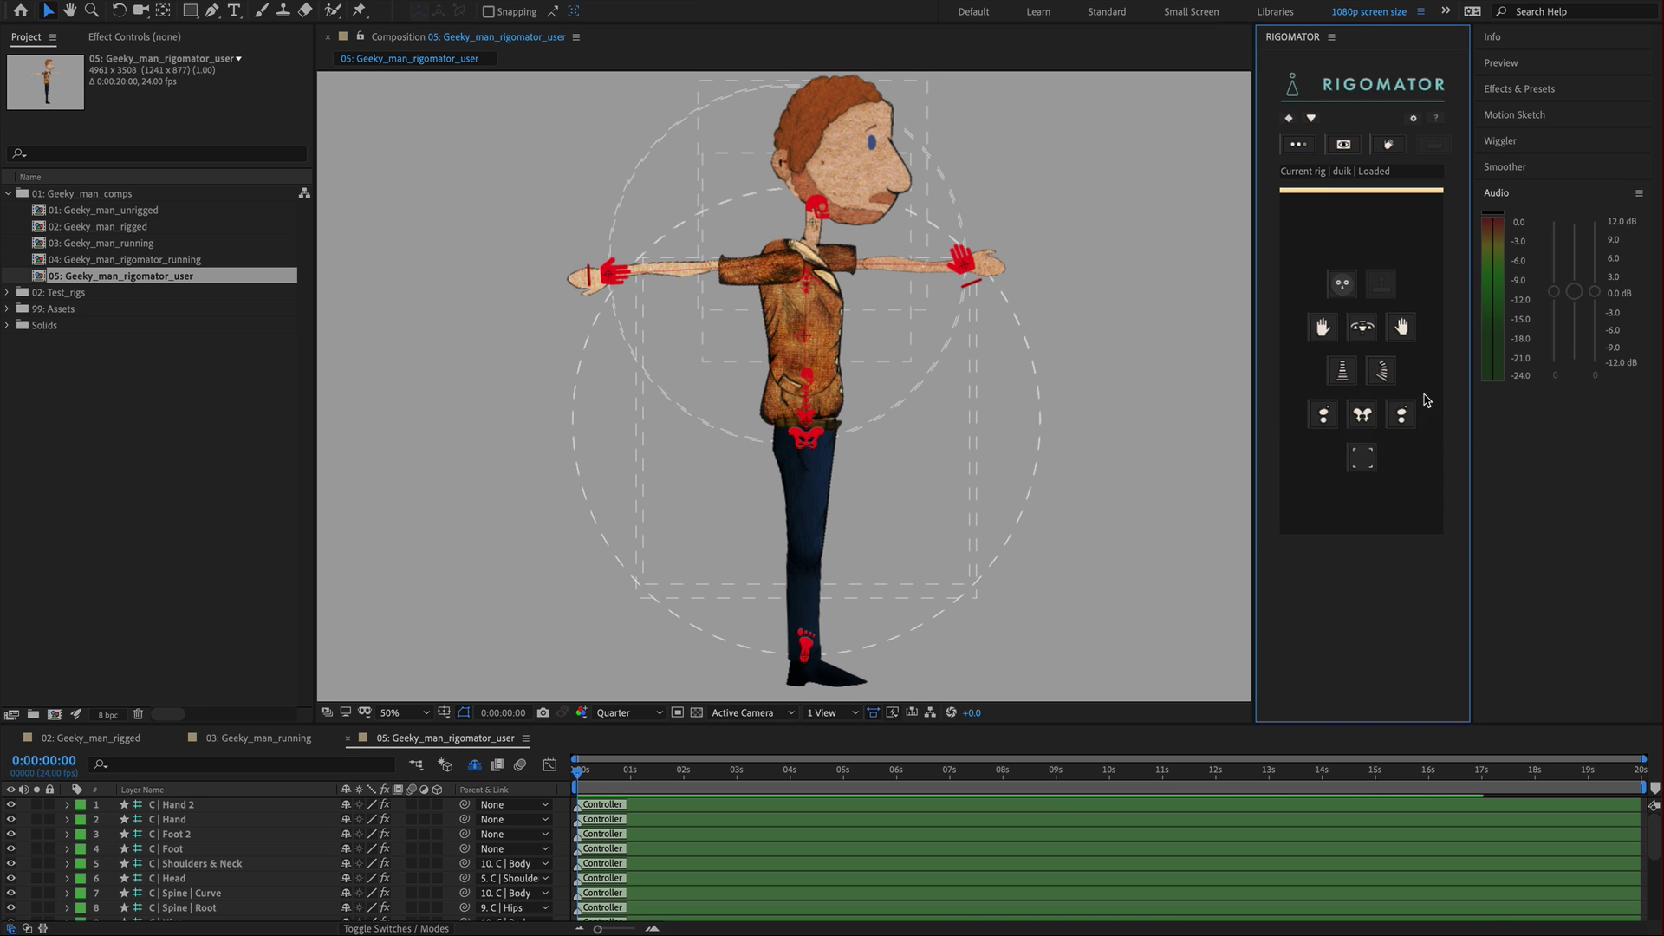
left_click(1361, 458)
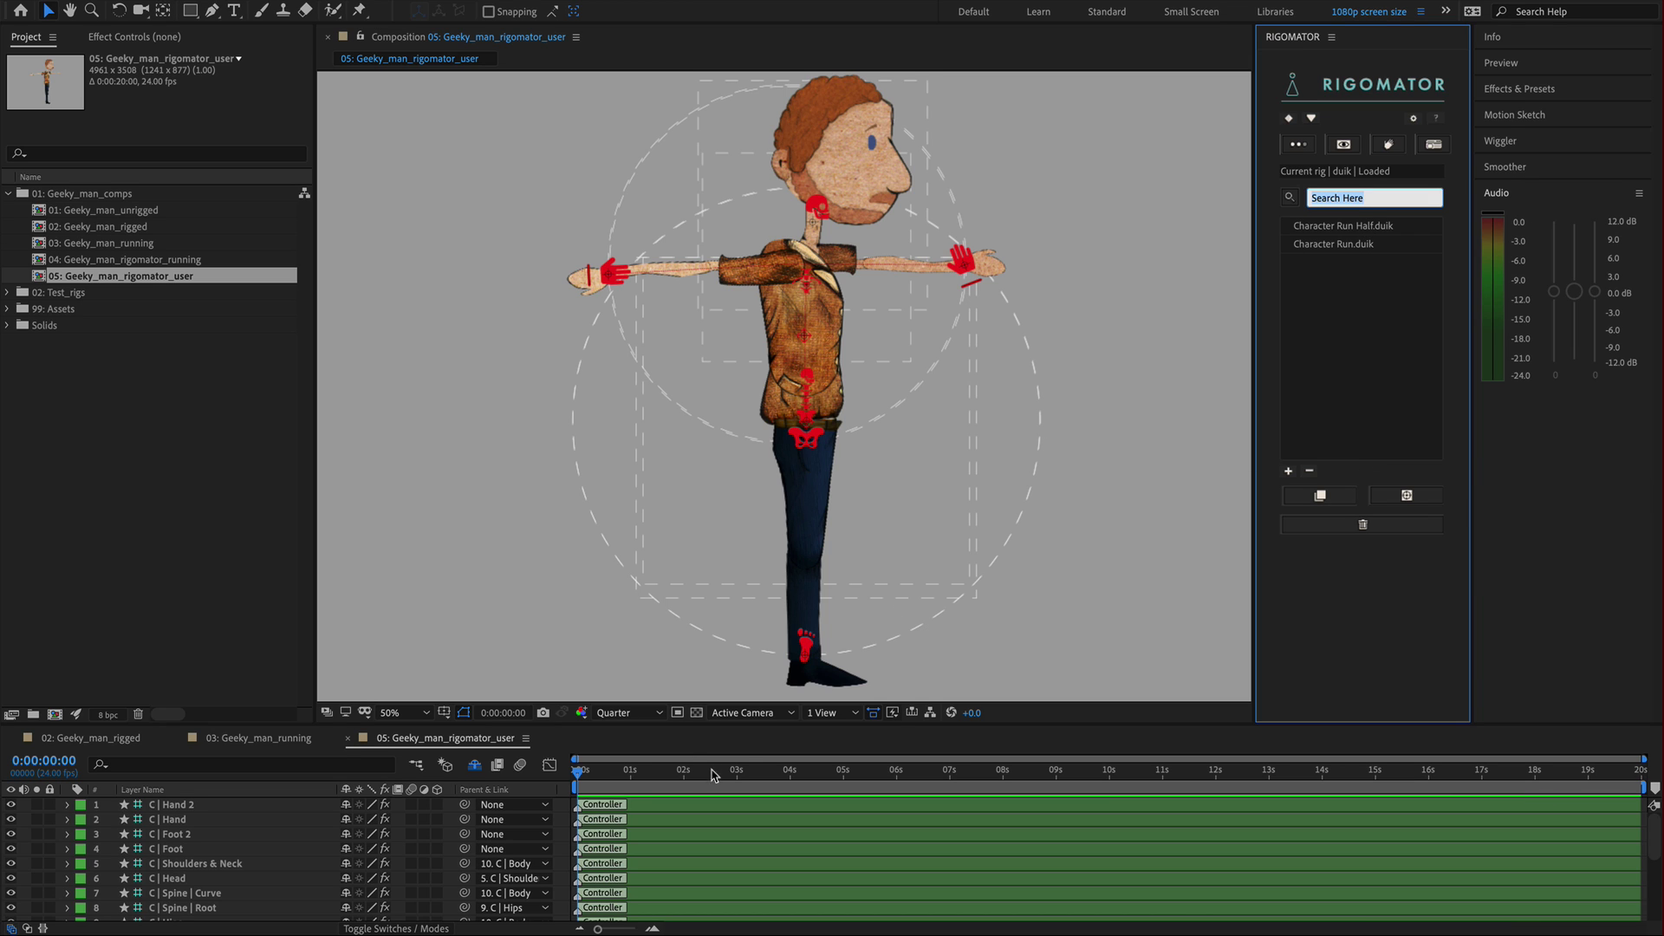
Step: Move the playhead to 0:00:02:00 and apply the Character Run template to the loaded rig
left_click(593, 773)
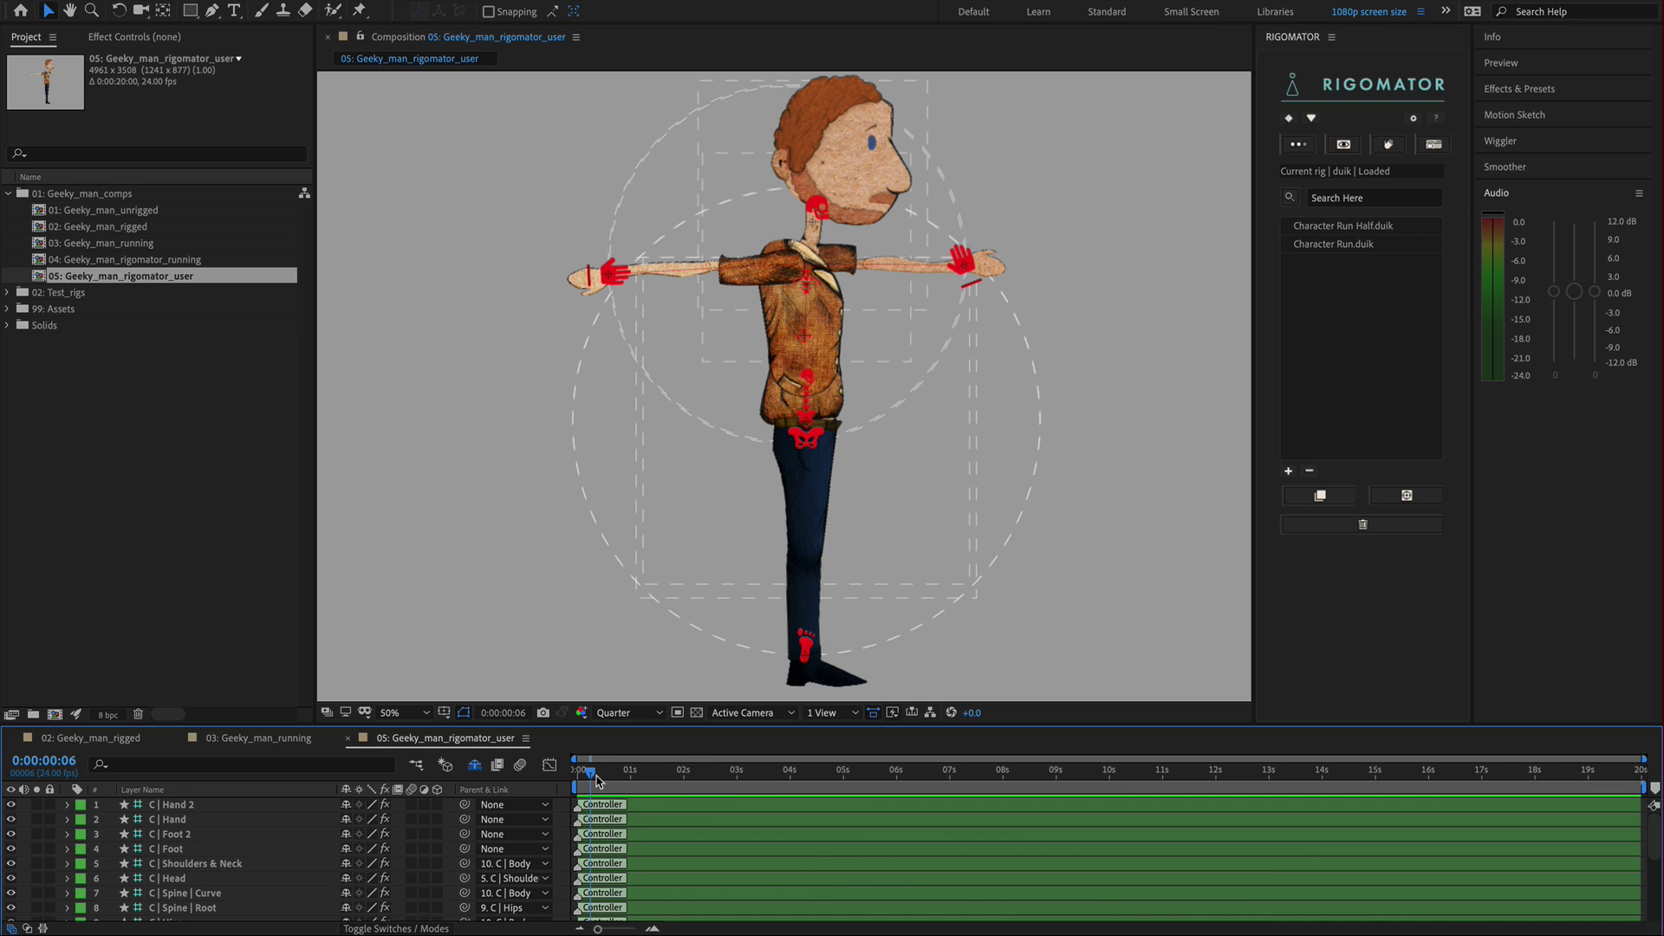
left_click_drag(596, 780, 684, 783)
left_click(1302, 247)
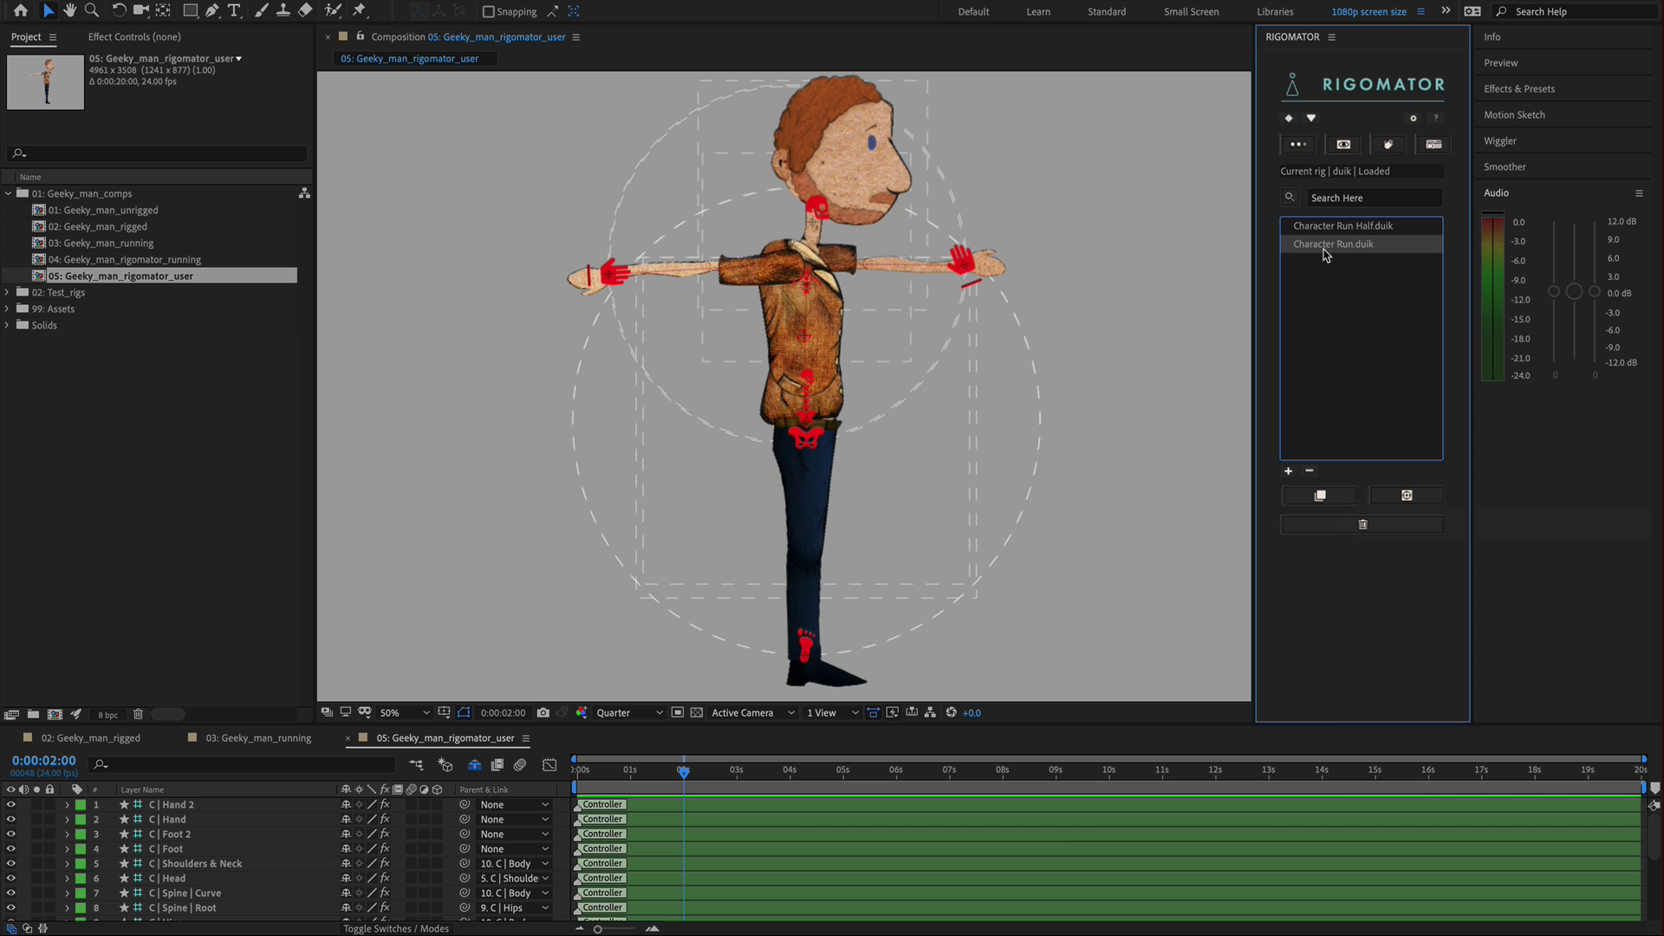
left_click(1422, 500)
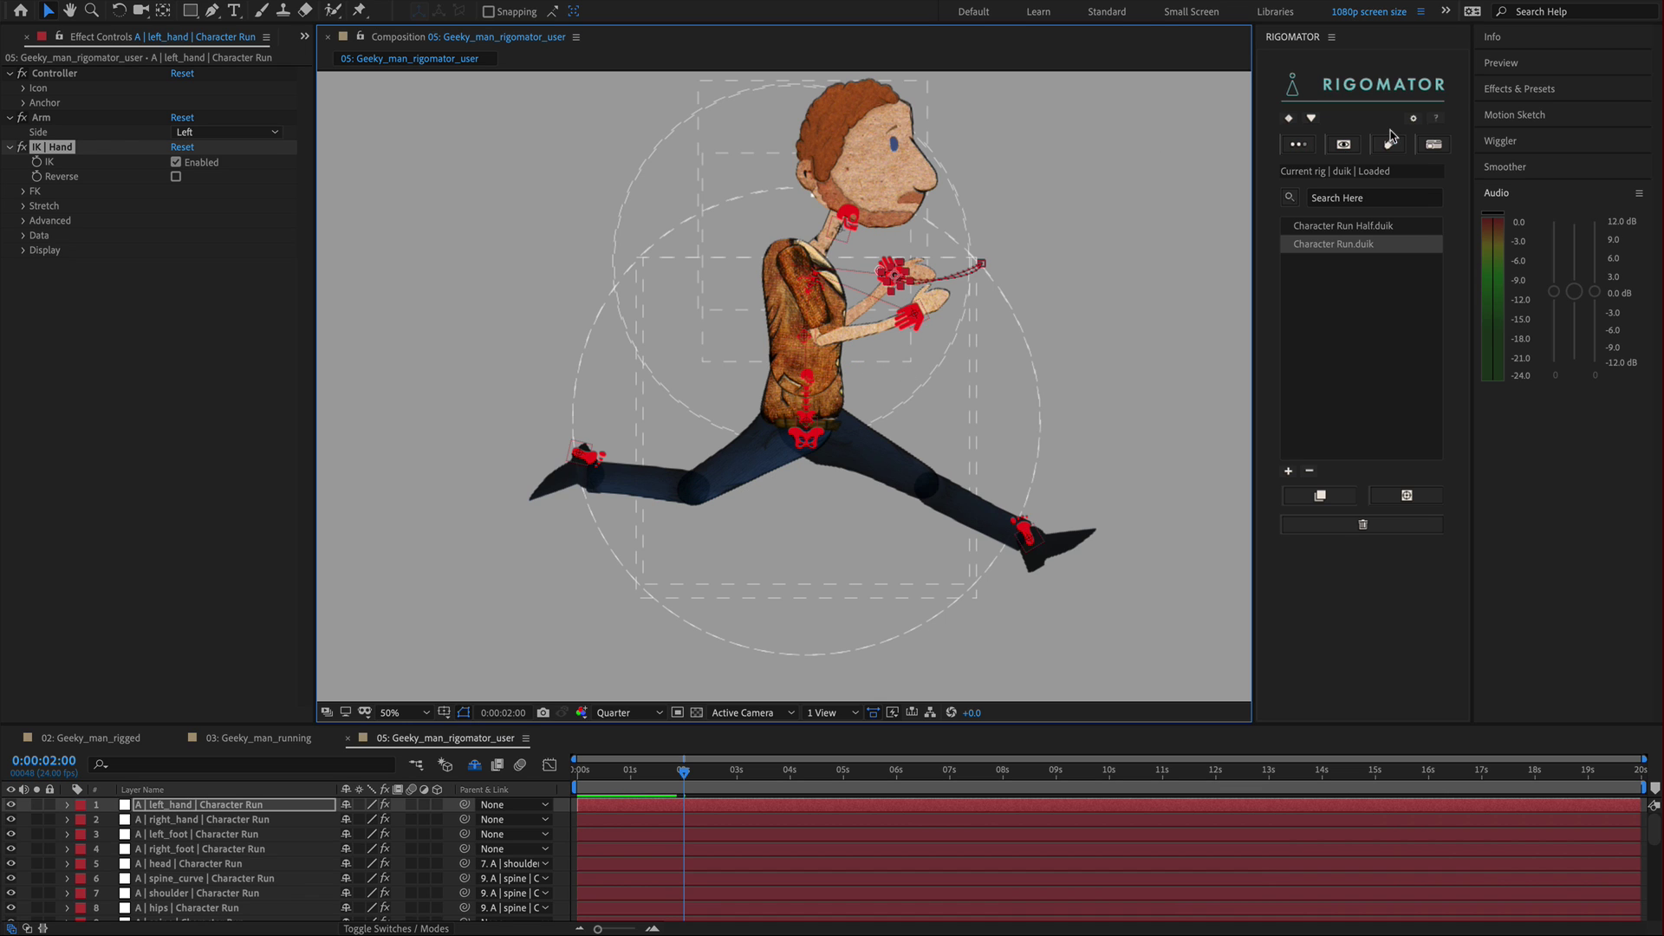
Step: Check the Auto connect controllers option in the Rigomator settings and look through the Character Run and controller layers
left_click(1414, 119)
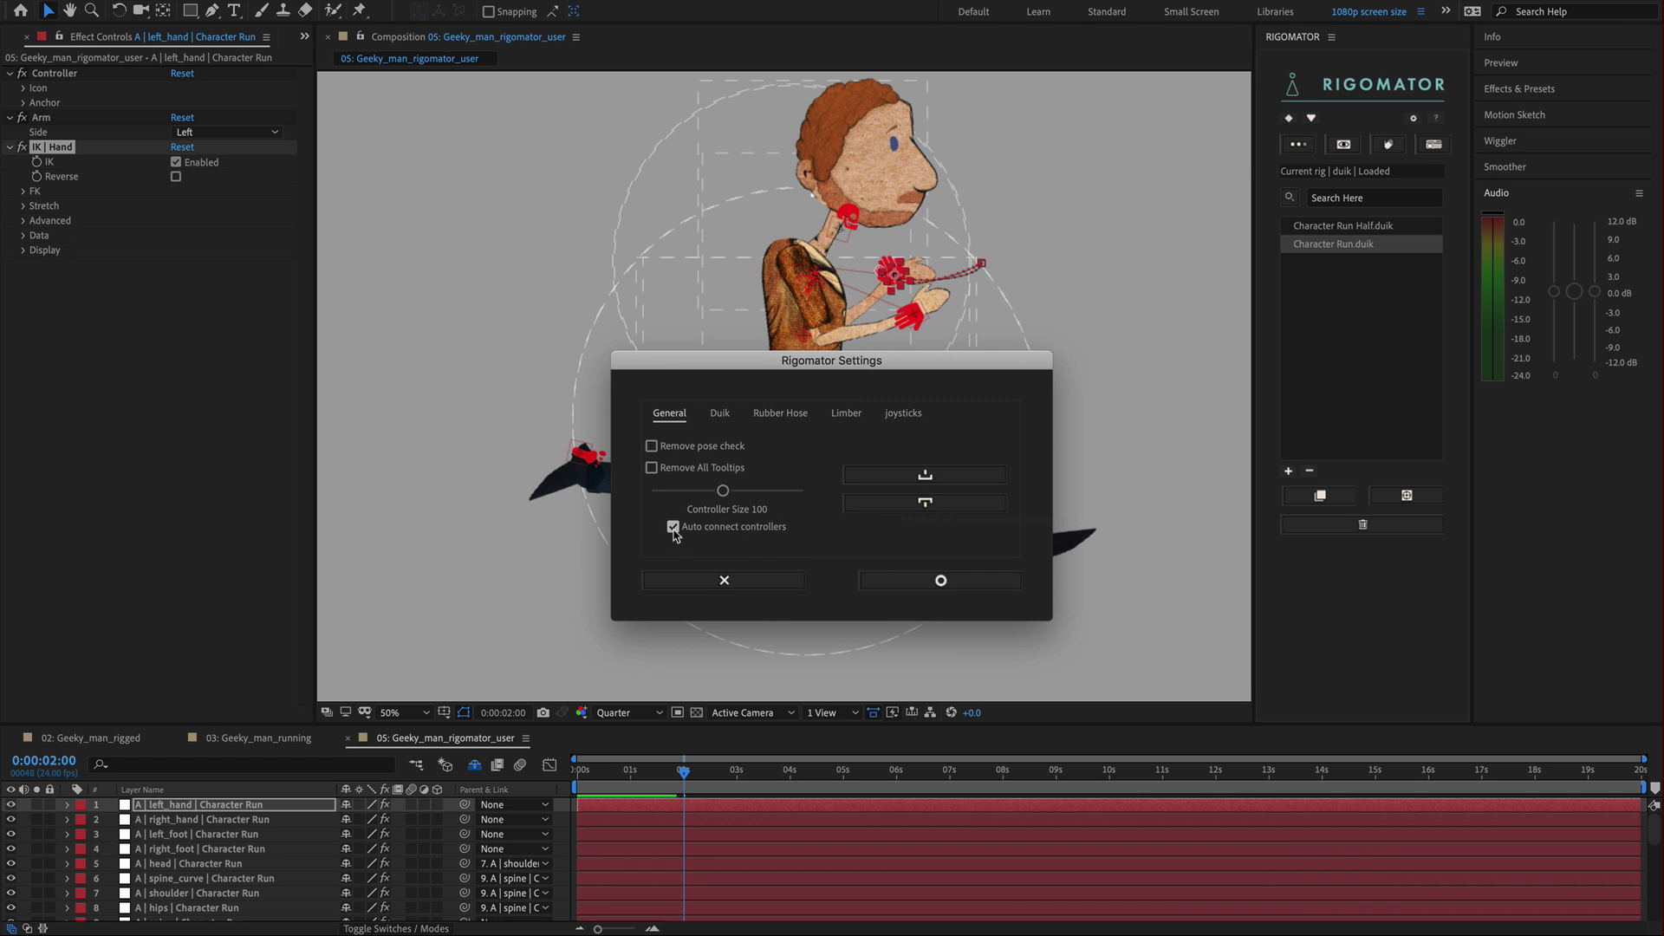
left_click(720, 580)
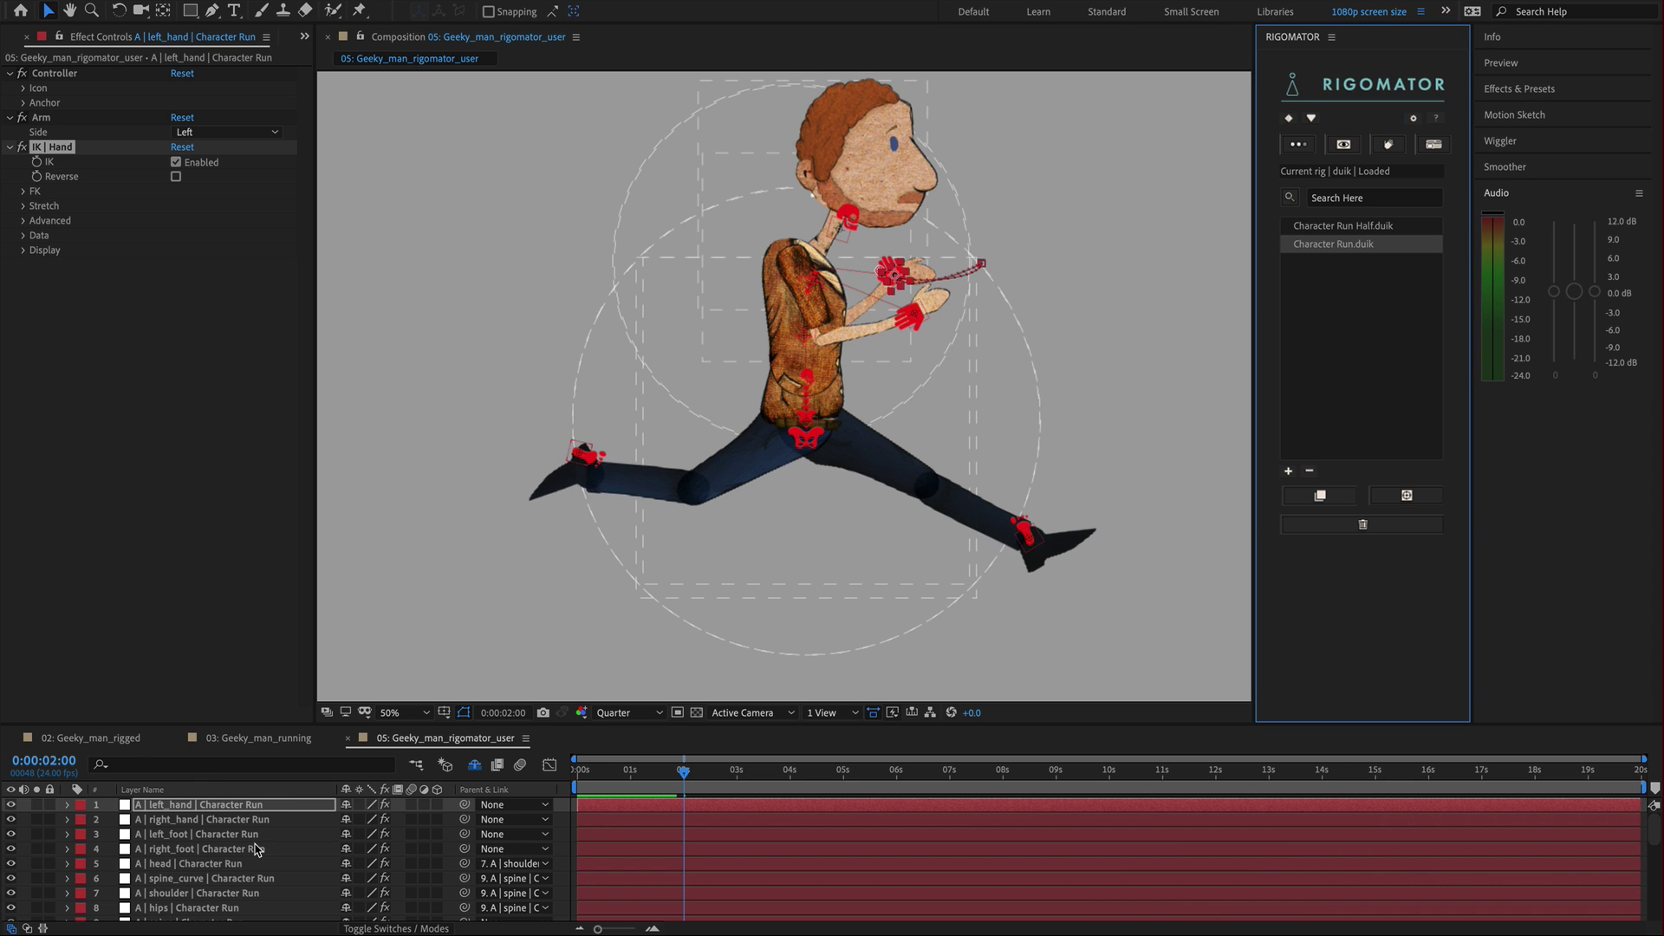
scroll(258, 845, "down", 6)
scroll(258, 849, "down", 3)
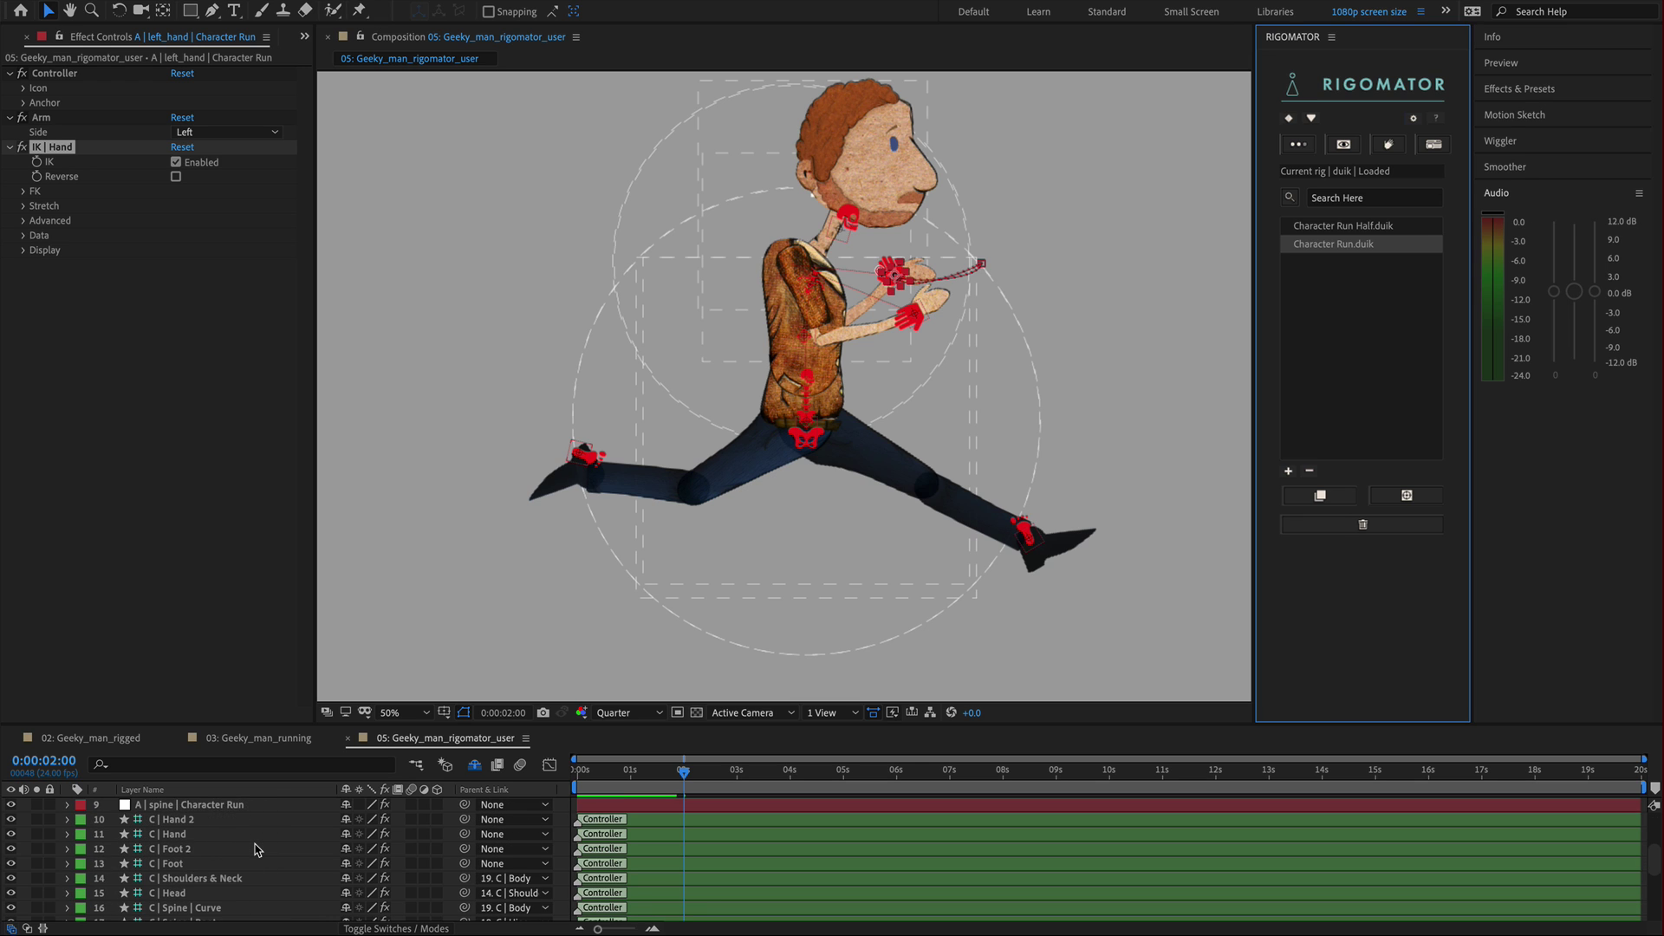
scroll(248, 860, "up", 9)
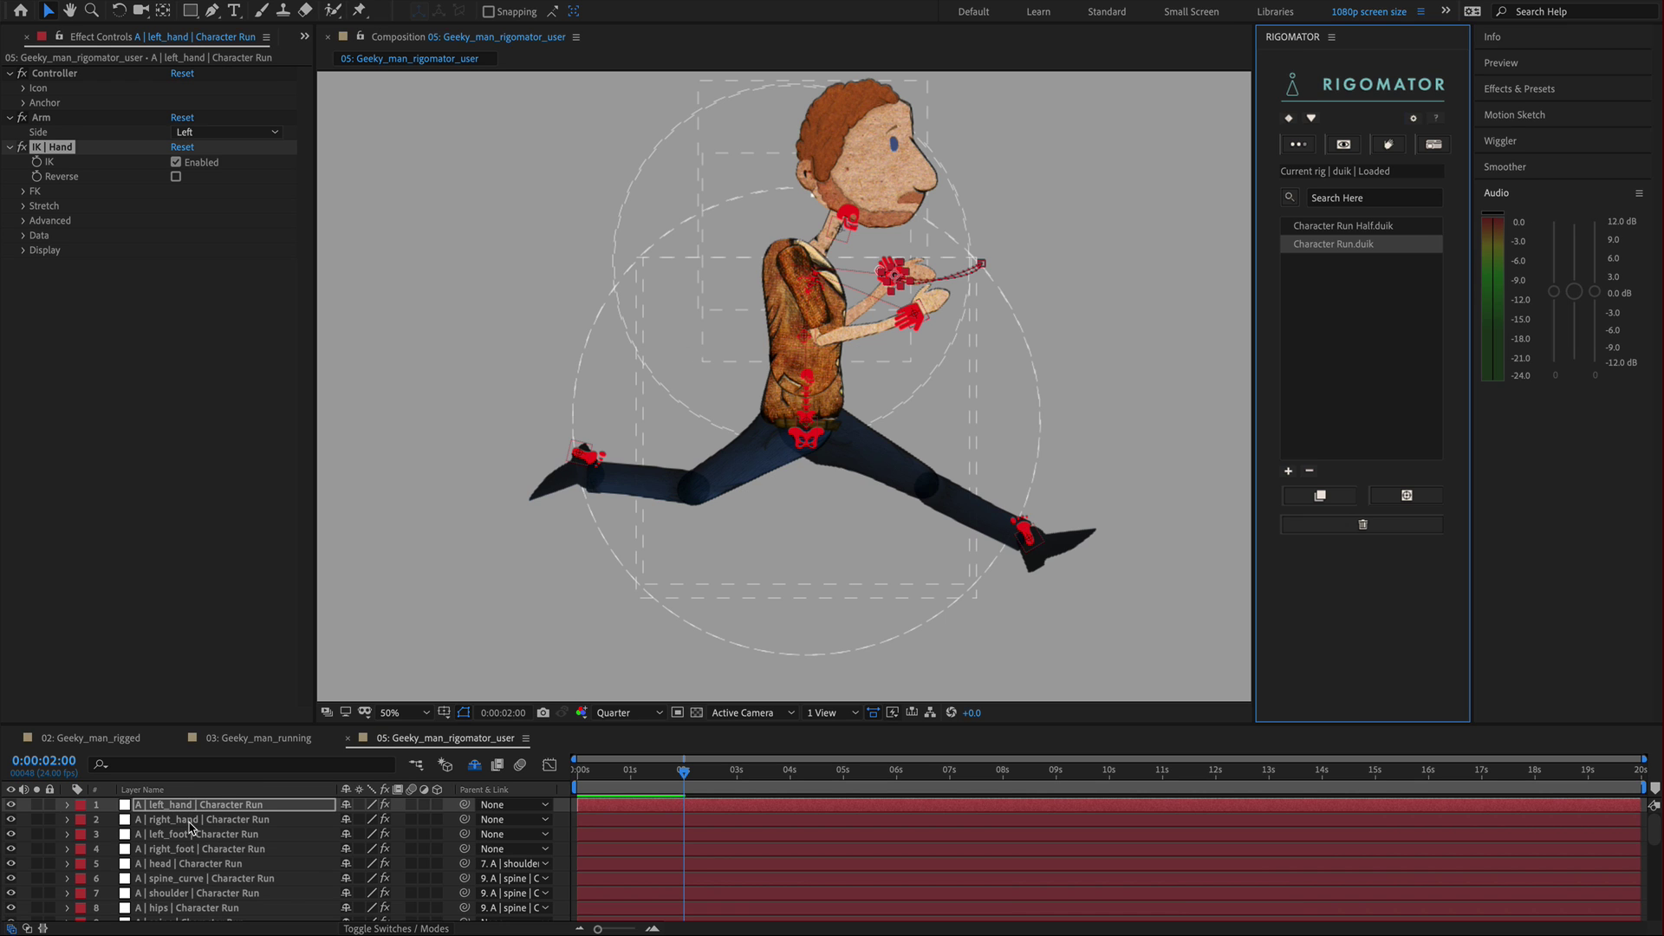
Step: Reveal the keyframes of the A | right_hand | Character Run layer and select its first Position keyframe
left_click(195, 834)
left_click(190, 850)
left_click(184, 822)
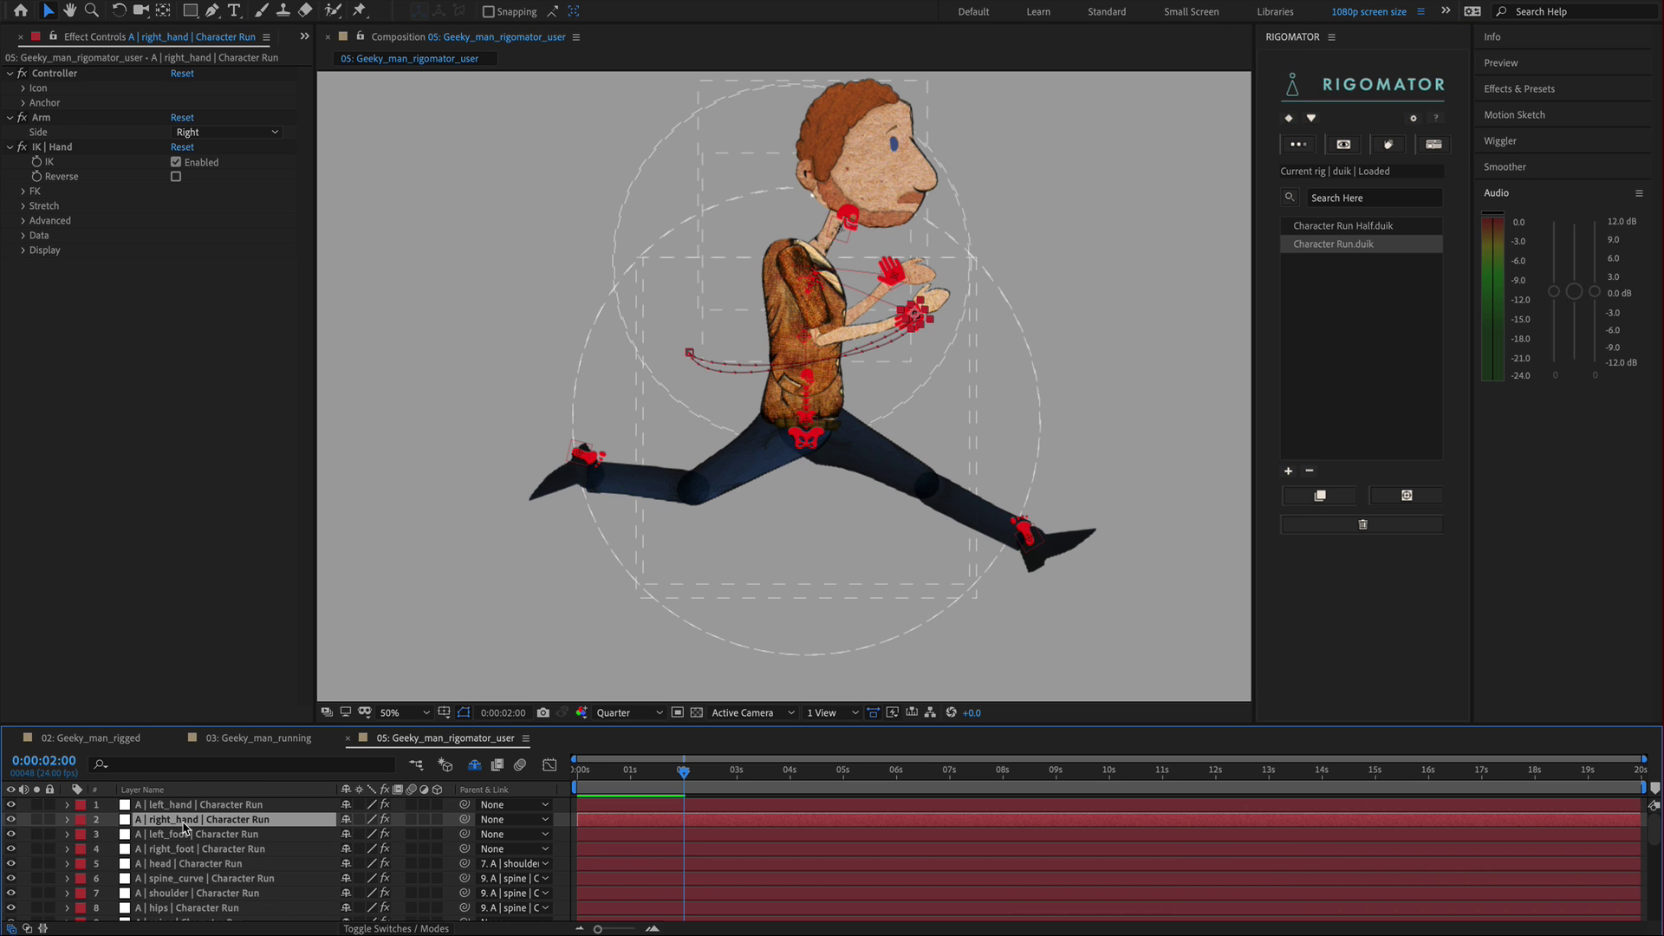
key("u")
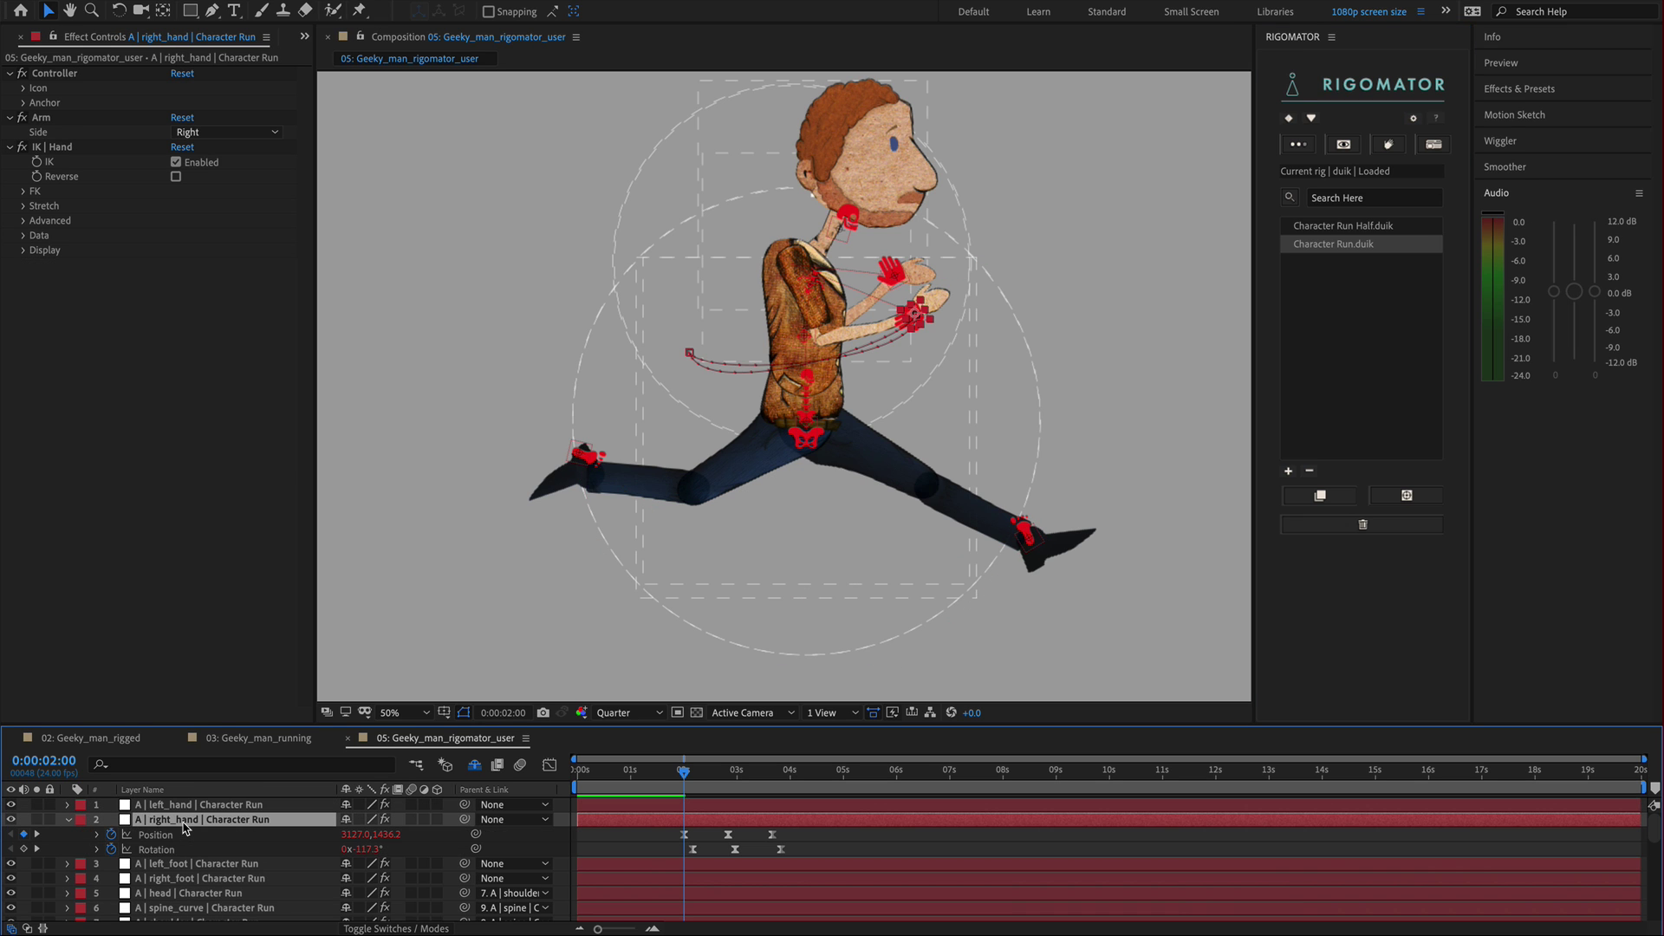
left_click(684, 833)
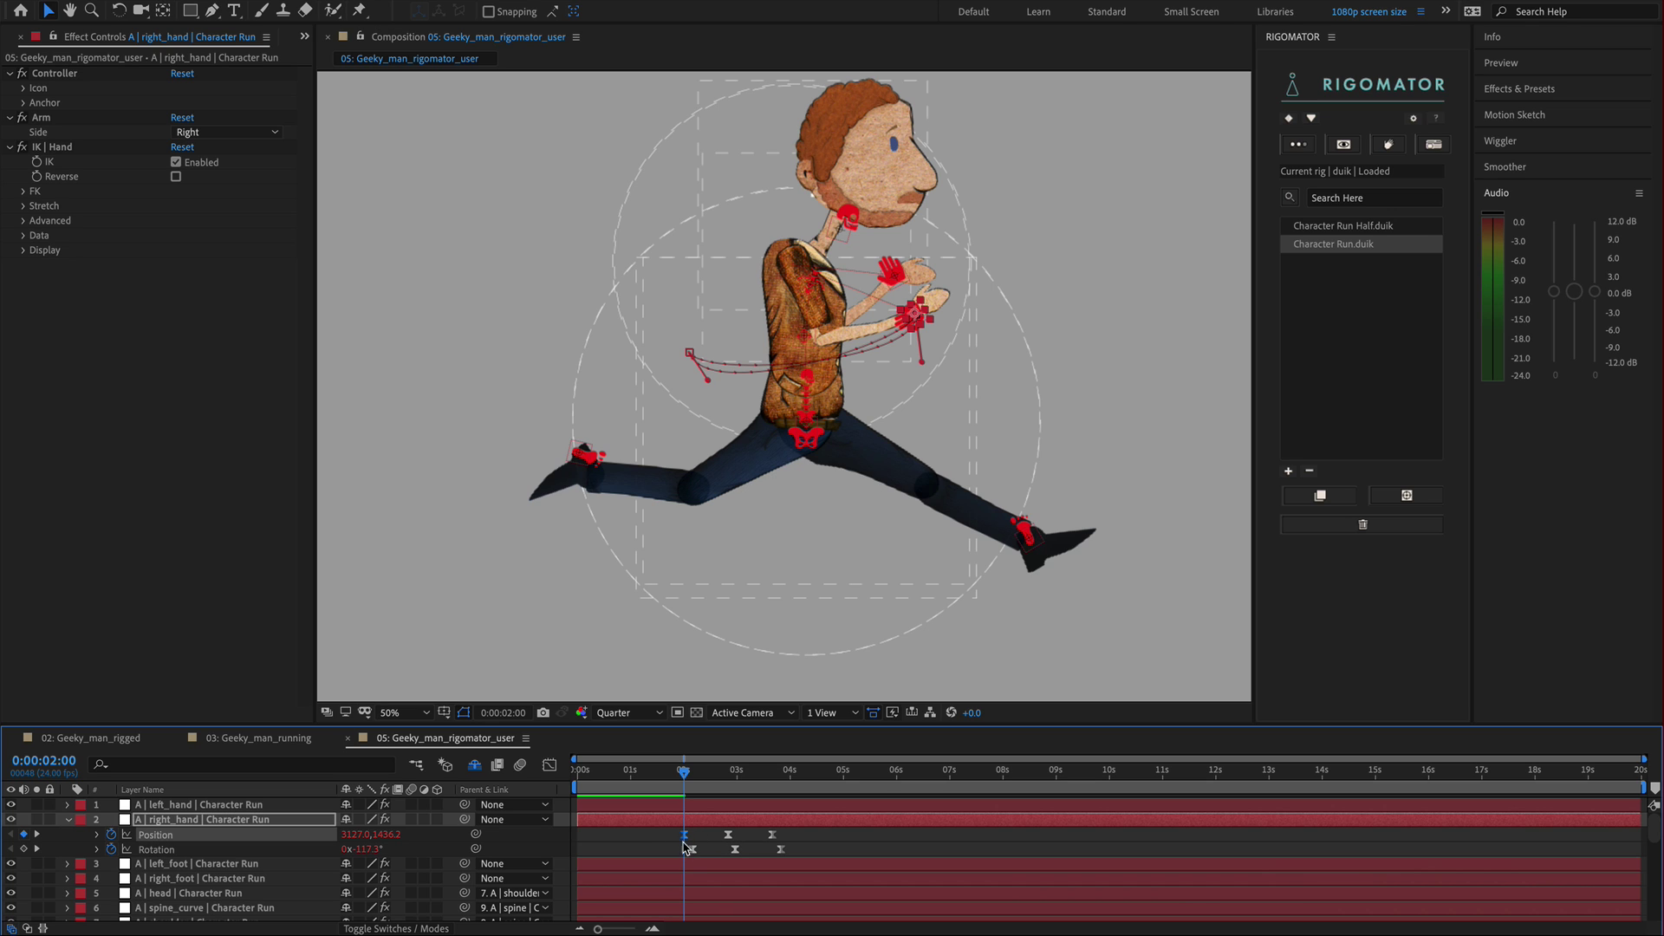
Step: Try moving the right hand controller in the composition view, undo the moves, and collapse the right_hand layer's properties
left_click_drag(915, 315, 924, 319)
left_click_drag(1018, 290, 1016, 261)
key("ctrl+z")
key("ctrl+z")
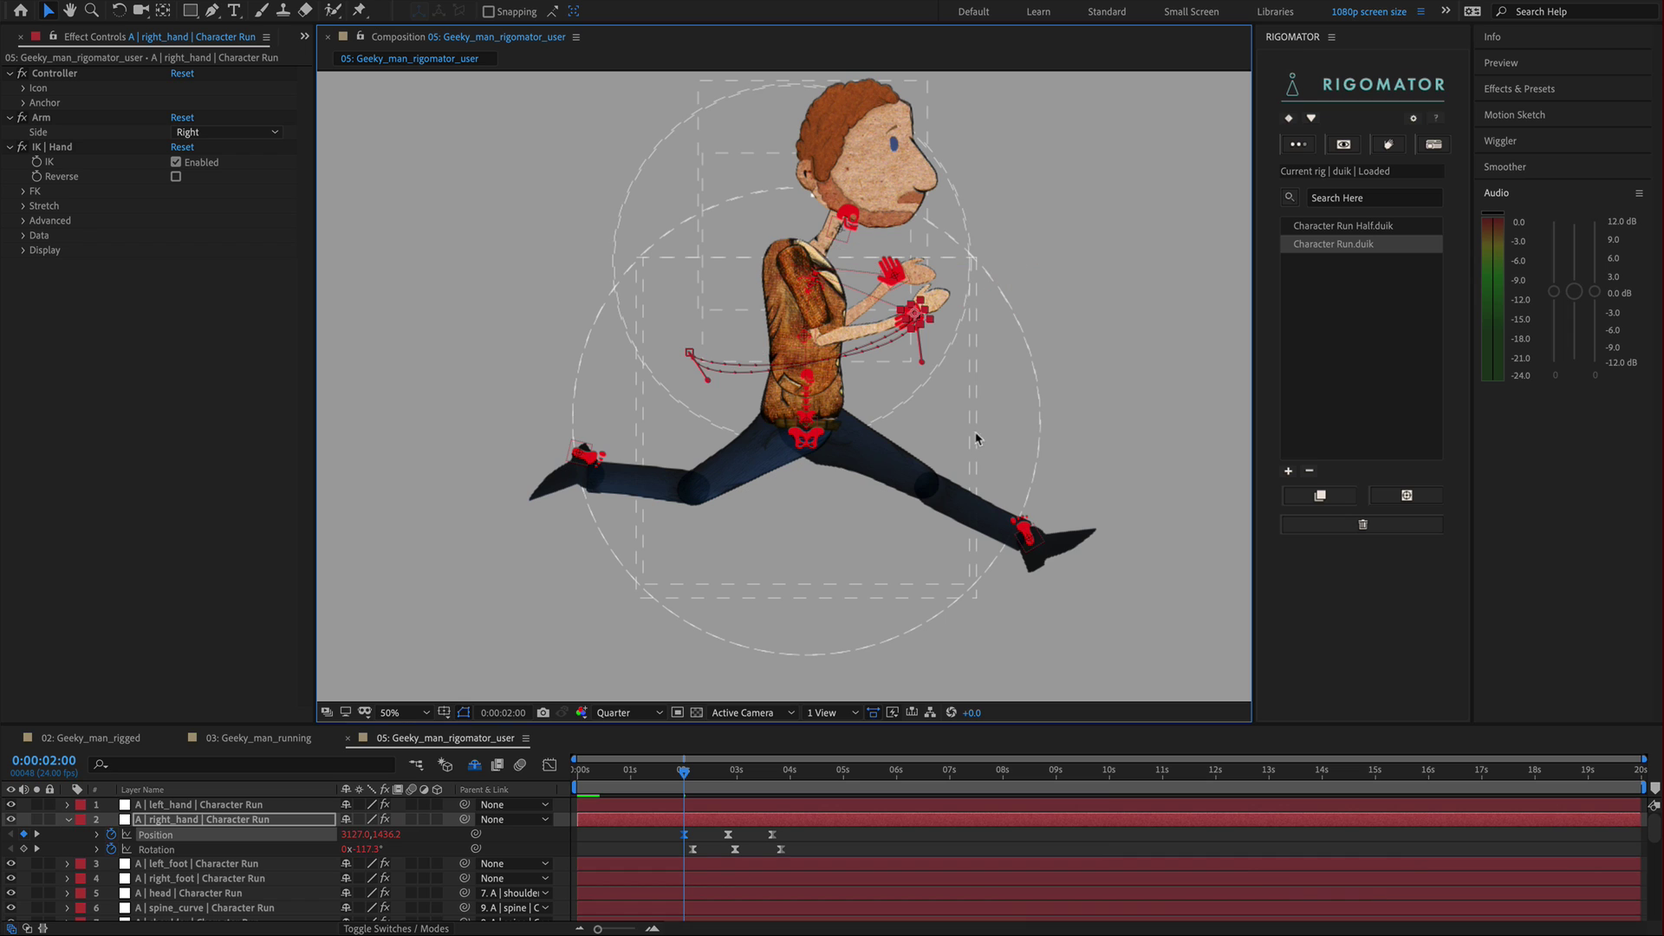
left_click(136, 822)
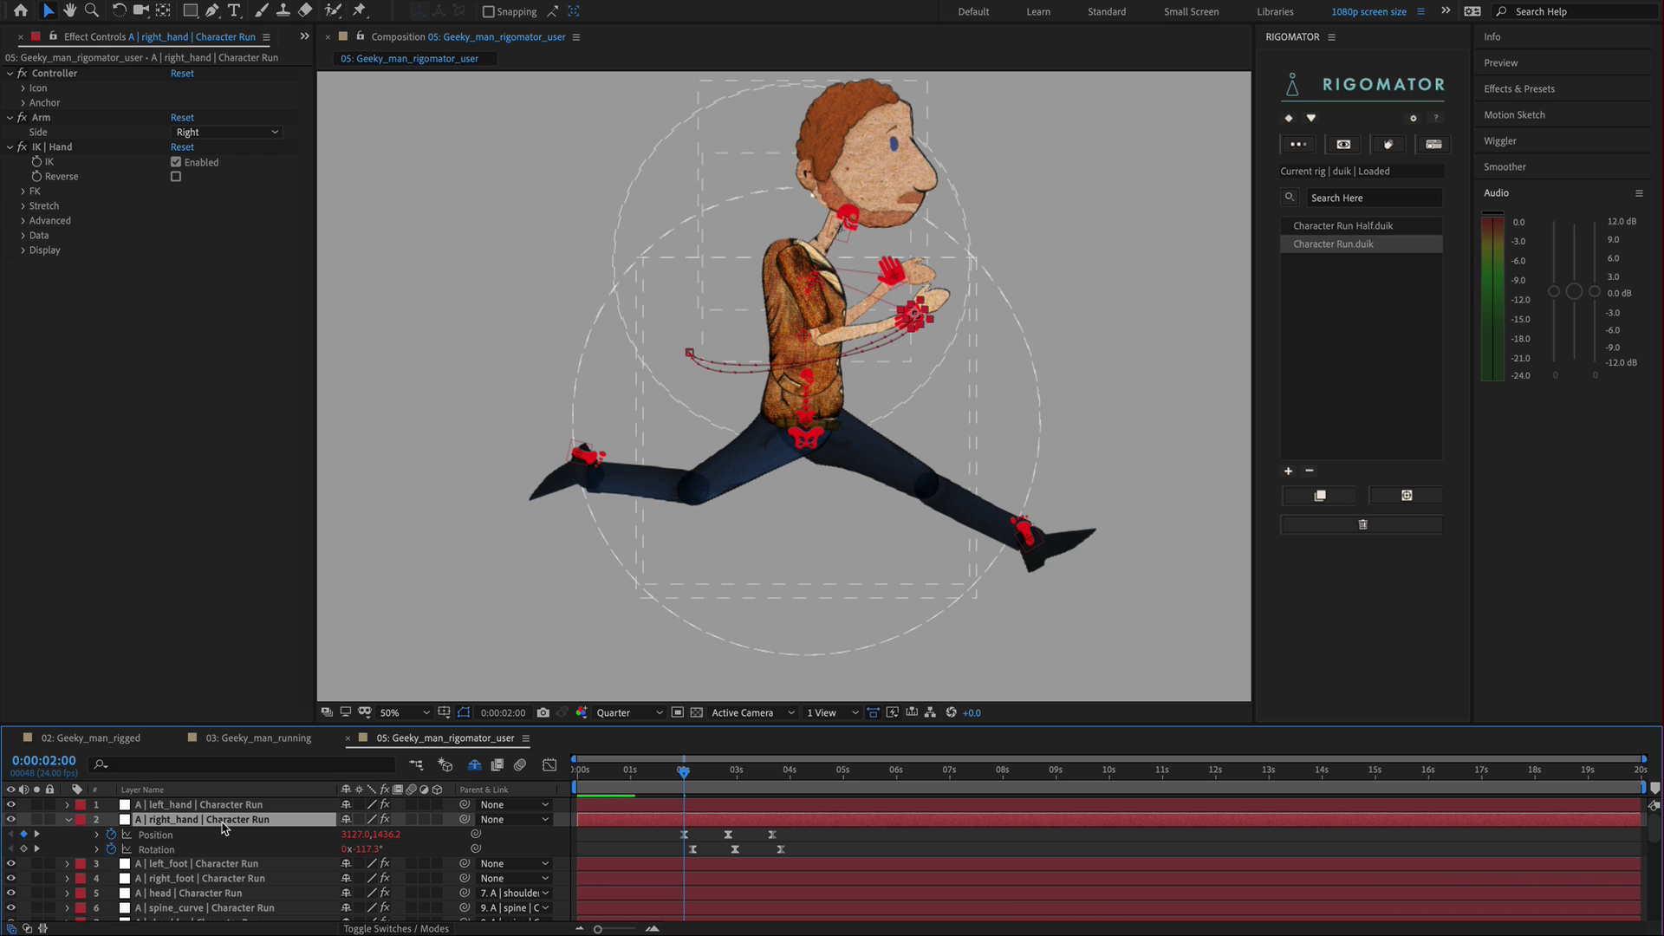
left_click(66, 820)
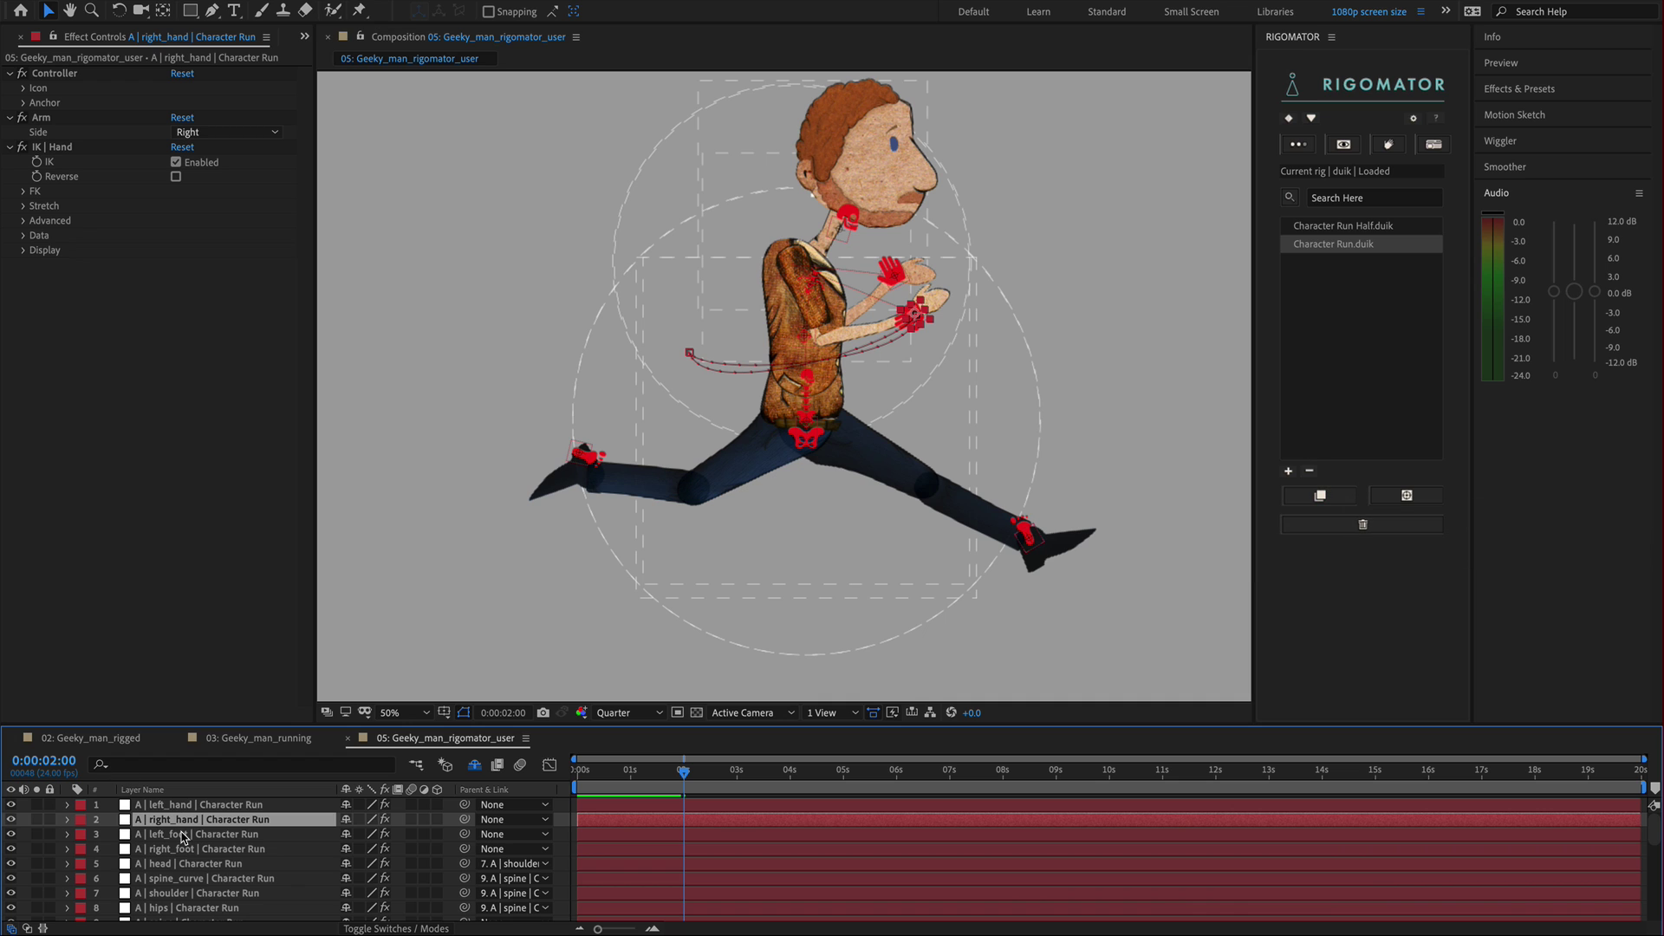
Step: Select all Character Run layers from left_hand to spine and reveal their keyframes
scroll(208, 862, "down", 3)
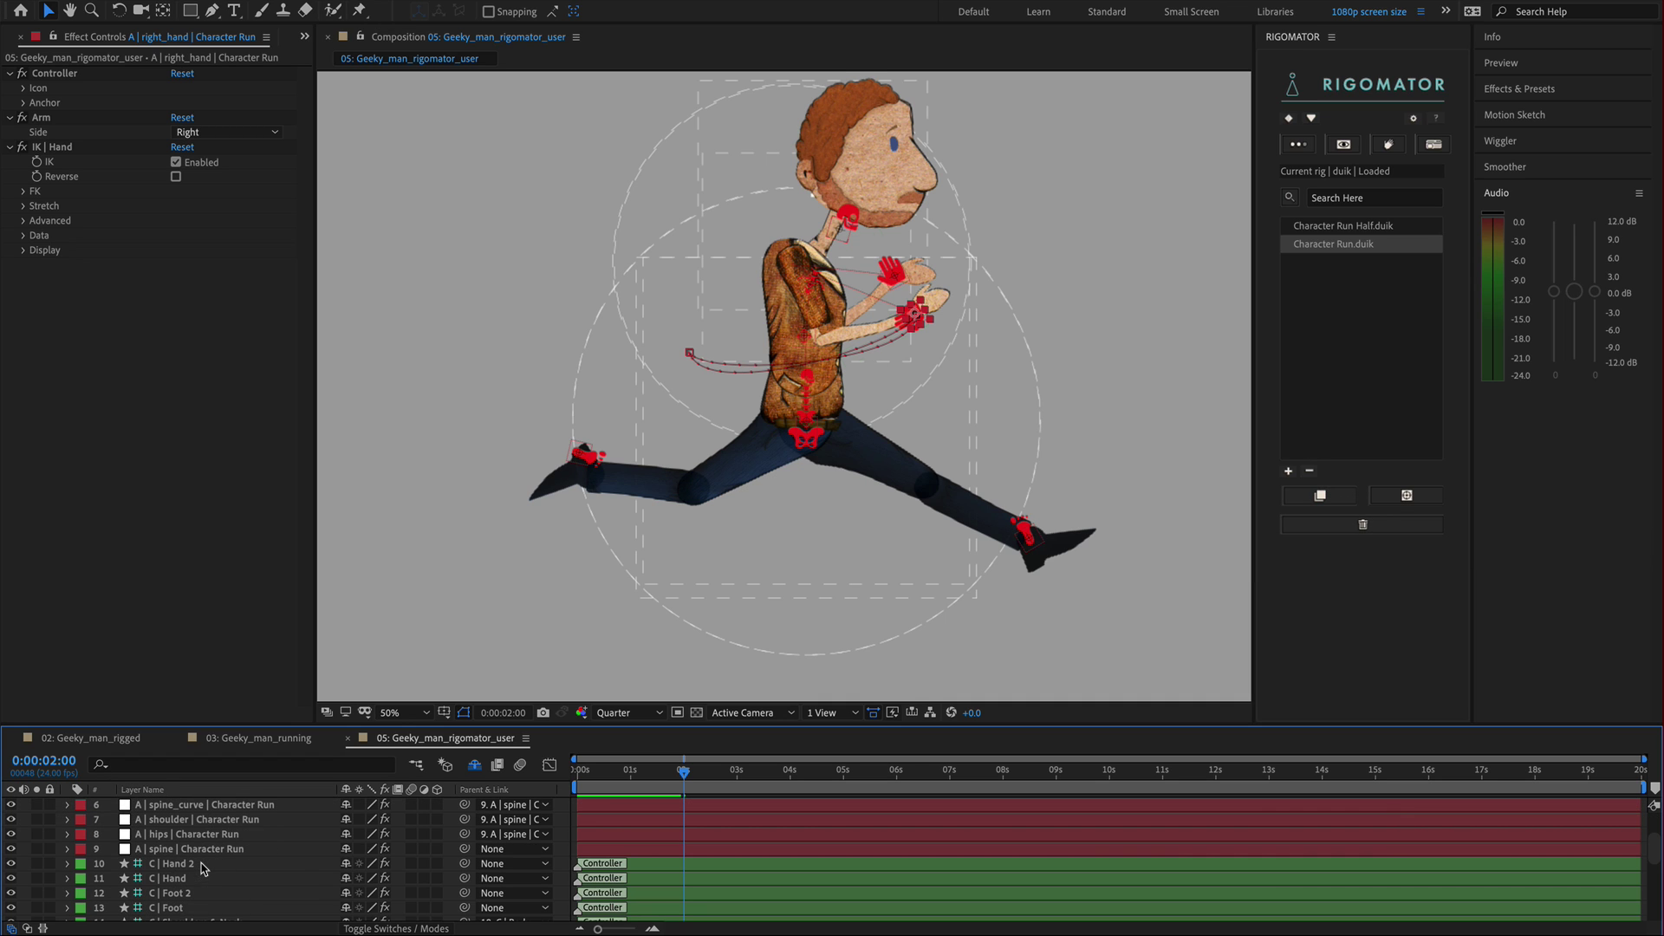
scroll(217, 867, "up", 2)
left_click(213, 815)
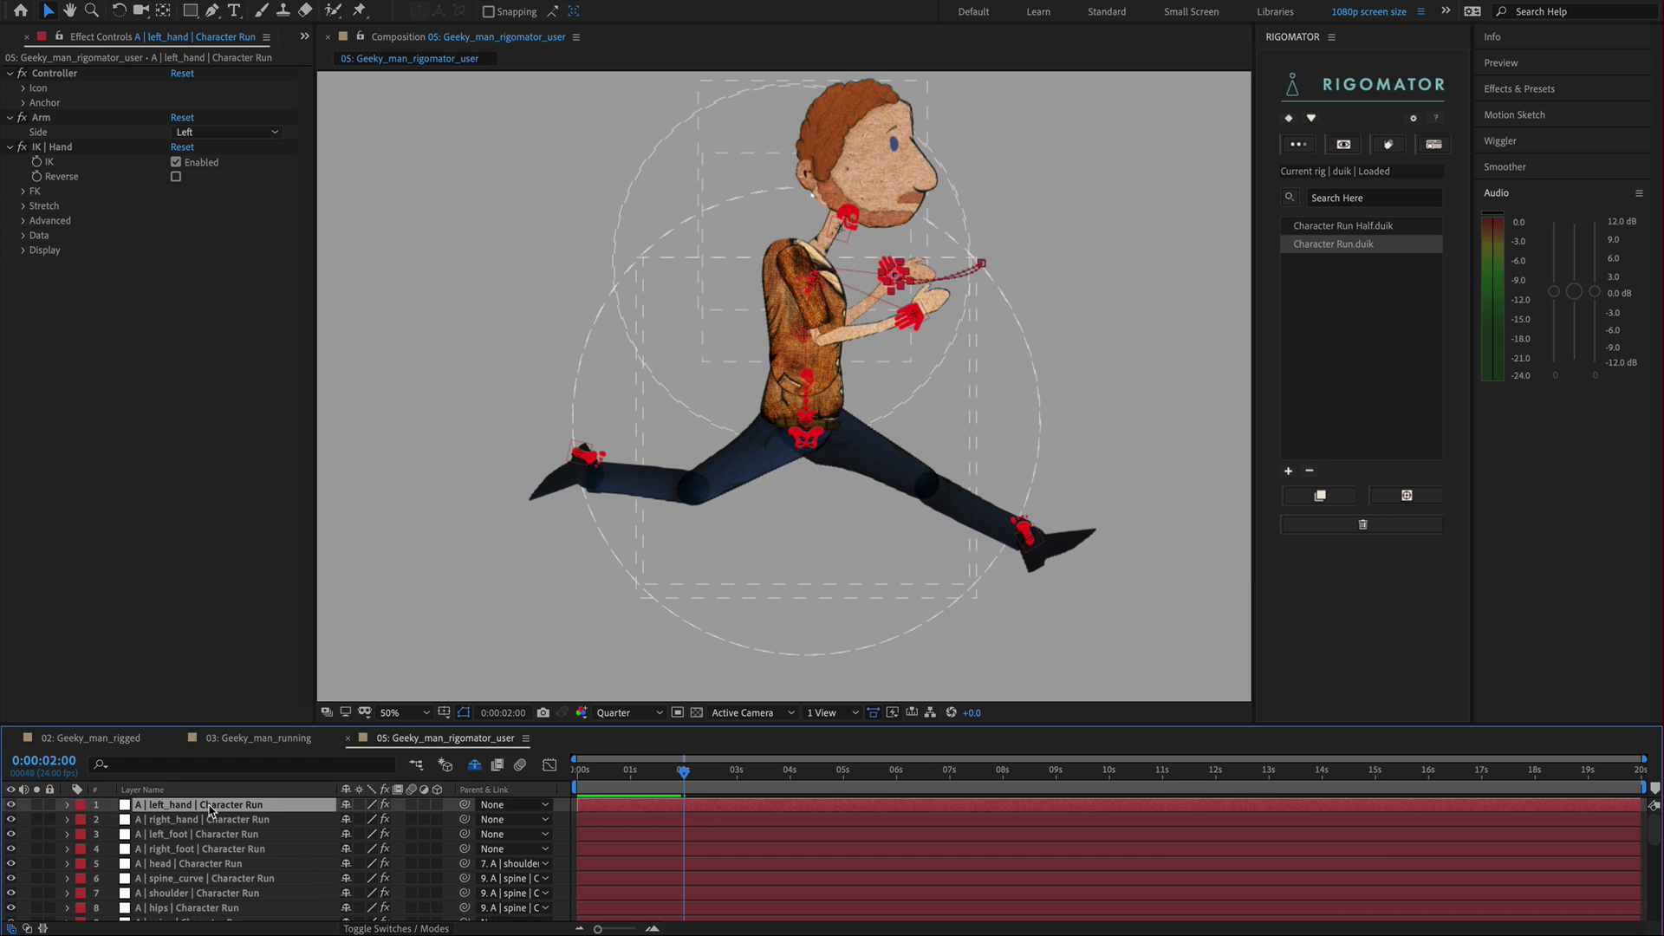
scroll(236, 895, "down", 4)
scroll(227, 876, "up", 2)
left_click(212, 836, "shift")
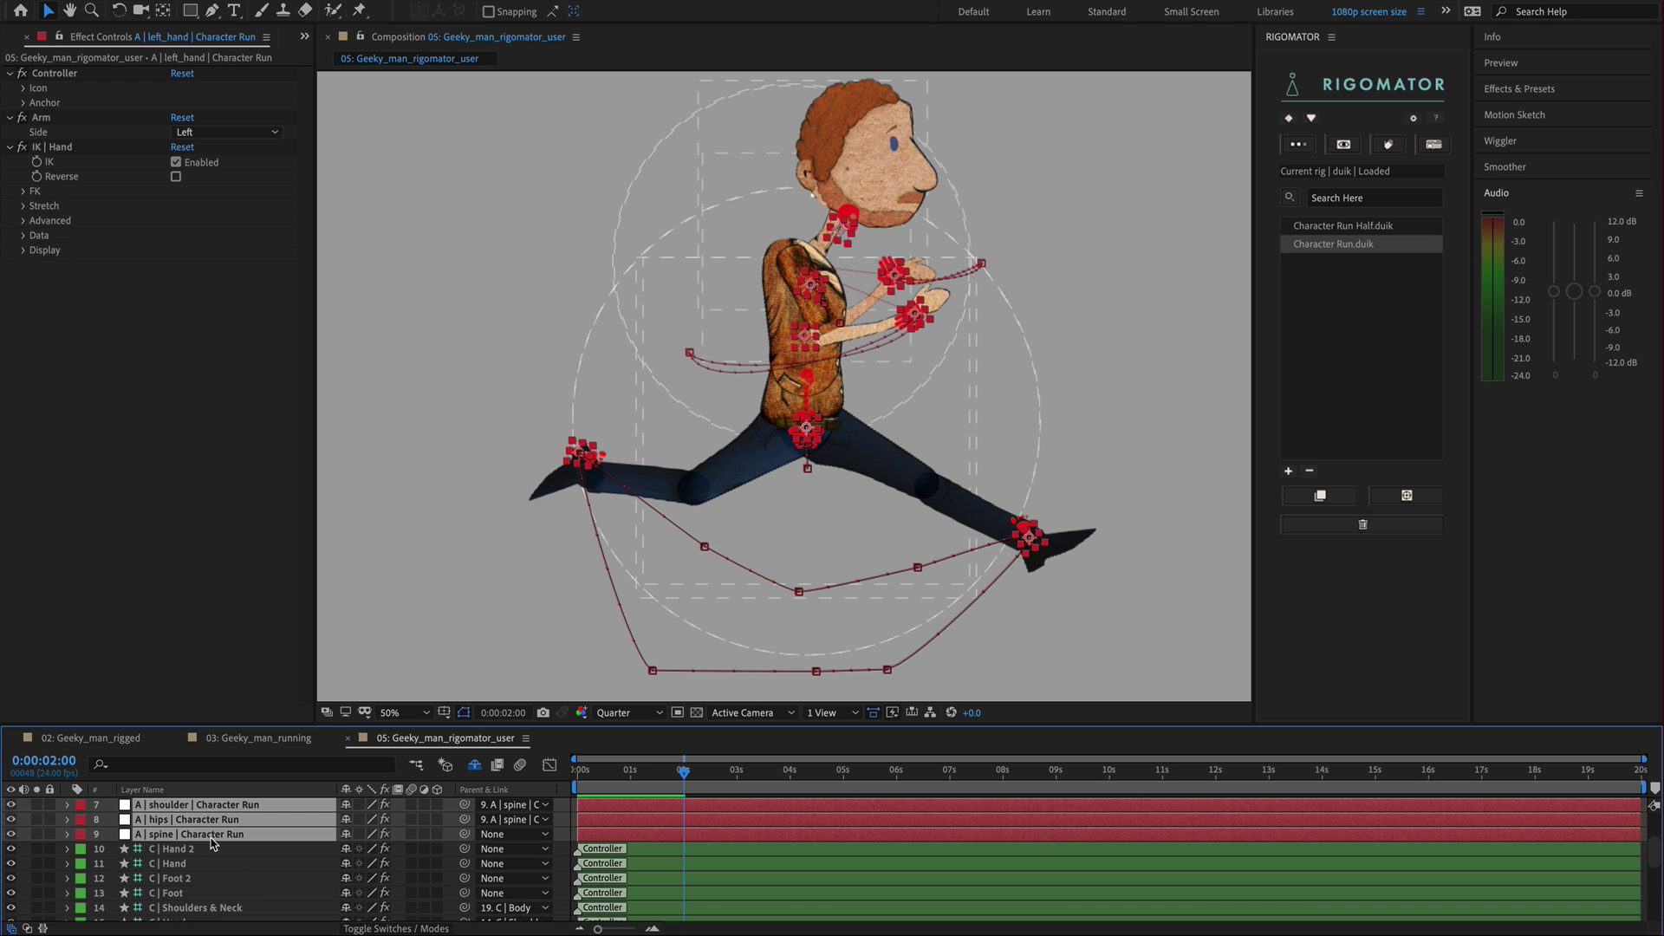
key("u")
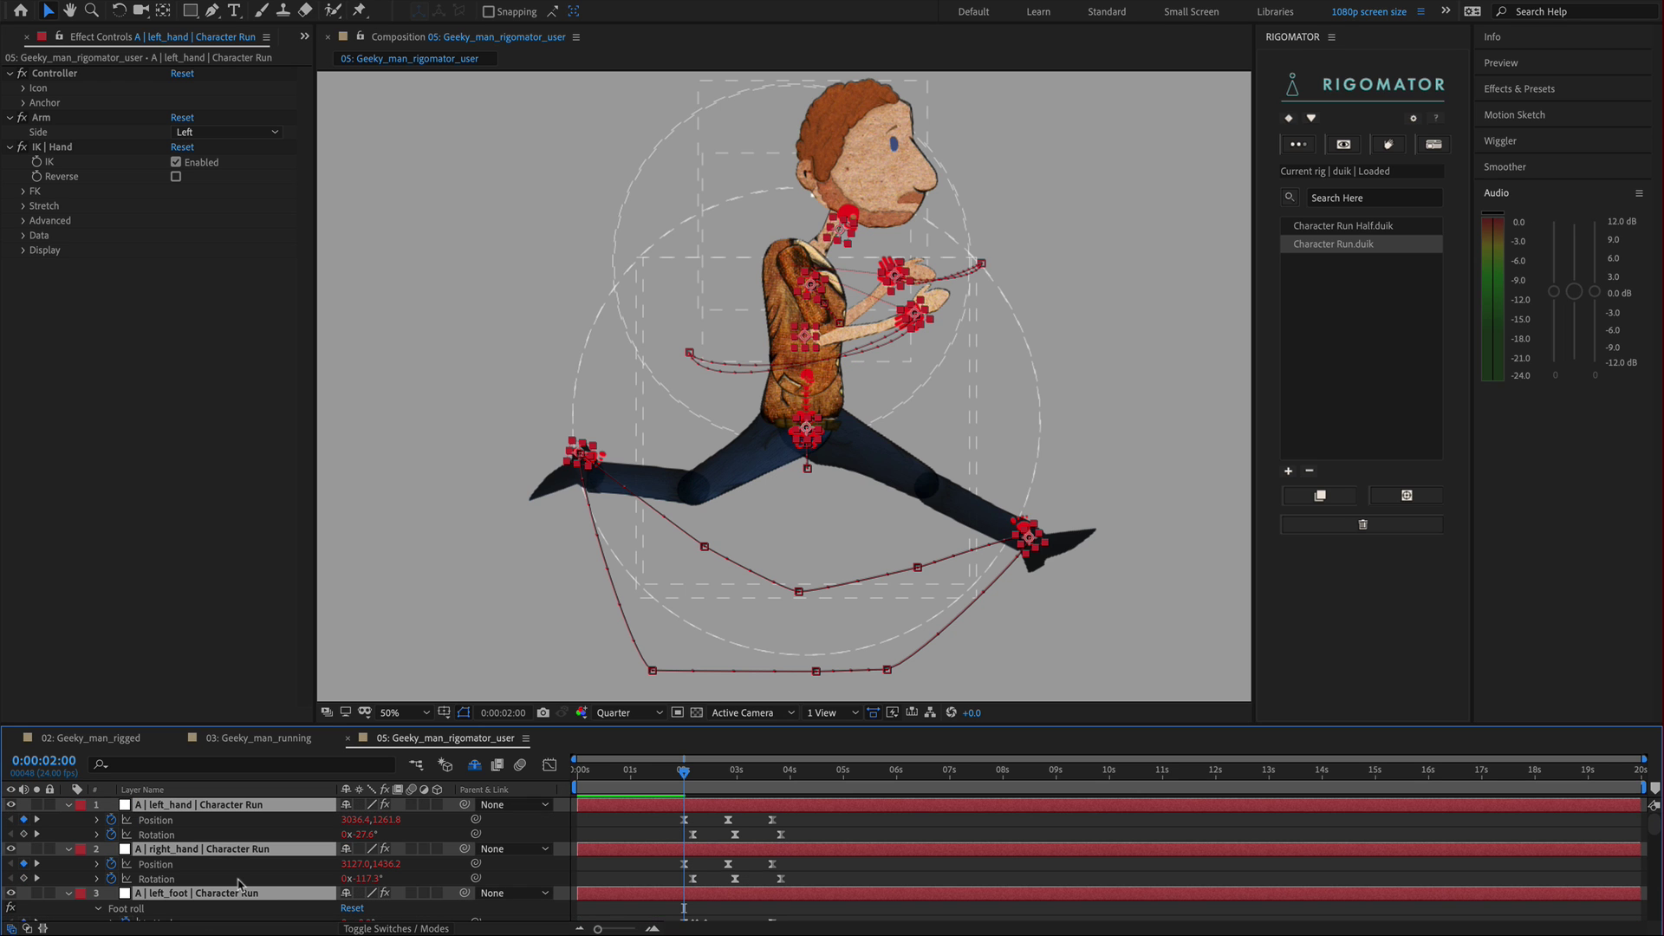
Step: Look through the revealed Character Run keyframes and preview the running animation from 0:00:02:00
scroll(238, 885, "down", 5)
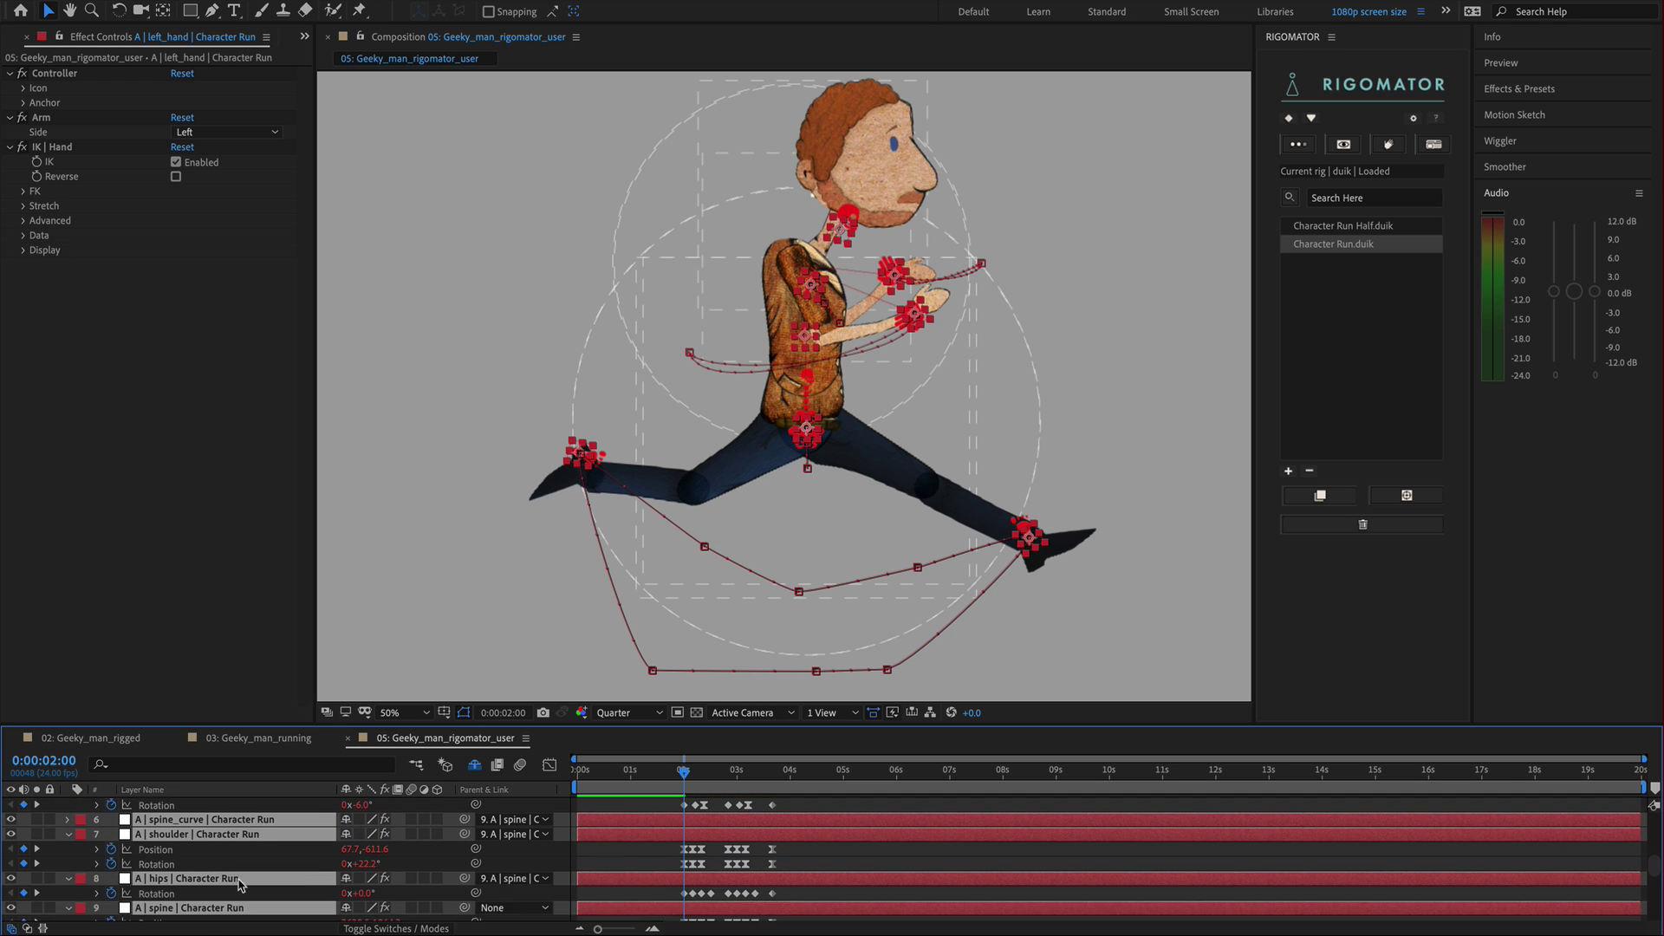
scroll(240, 884, "down", 3)
scroll(240, 884, "up", 8)
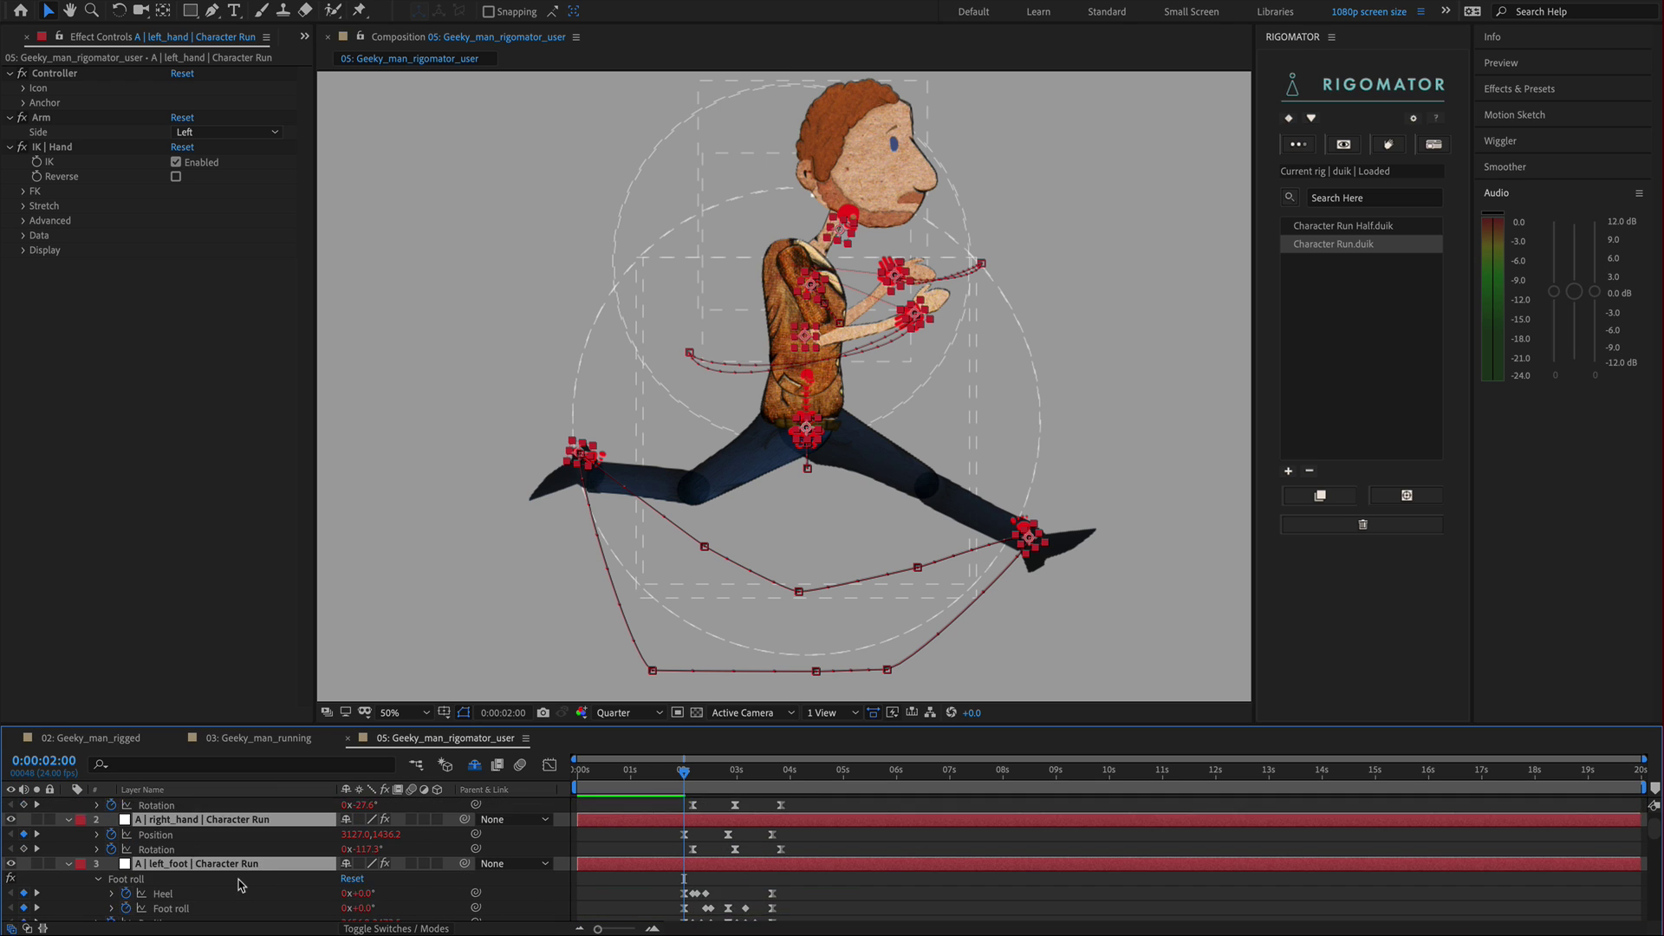
mouse_move(684, 769)
left_mouse_down()
mouse_move(562, 778)
mouse_move(684, 774)
left_mouse_up()
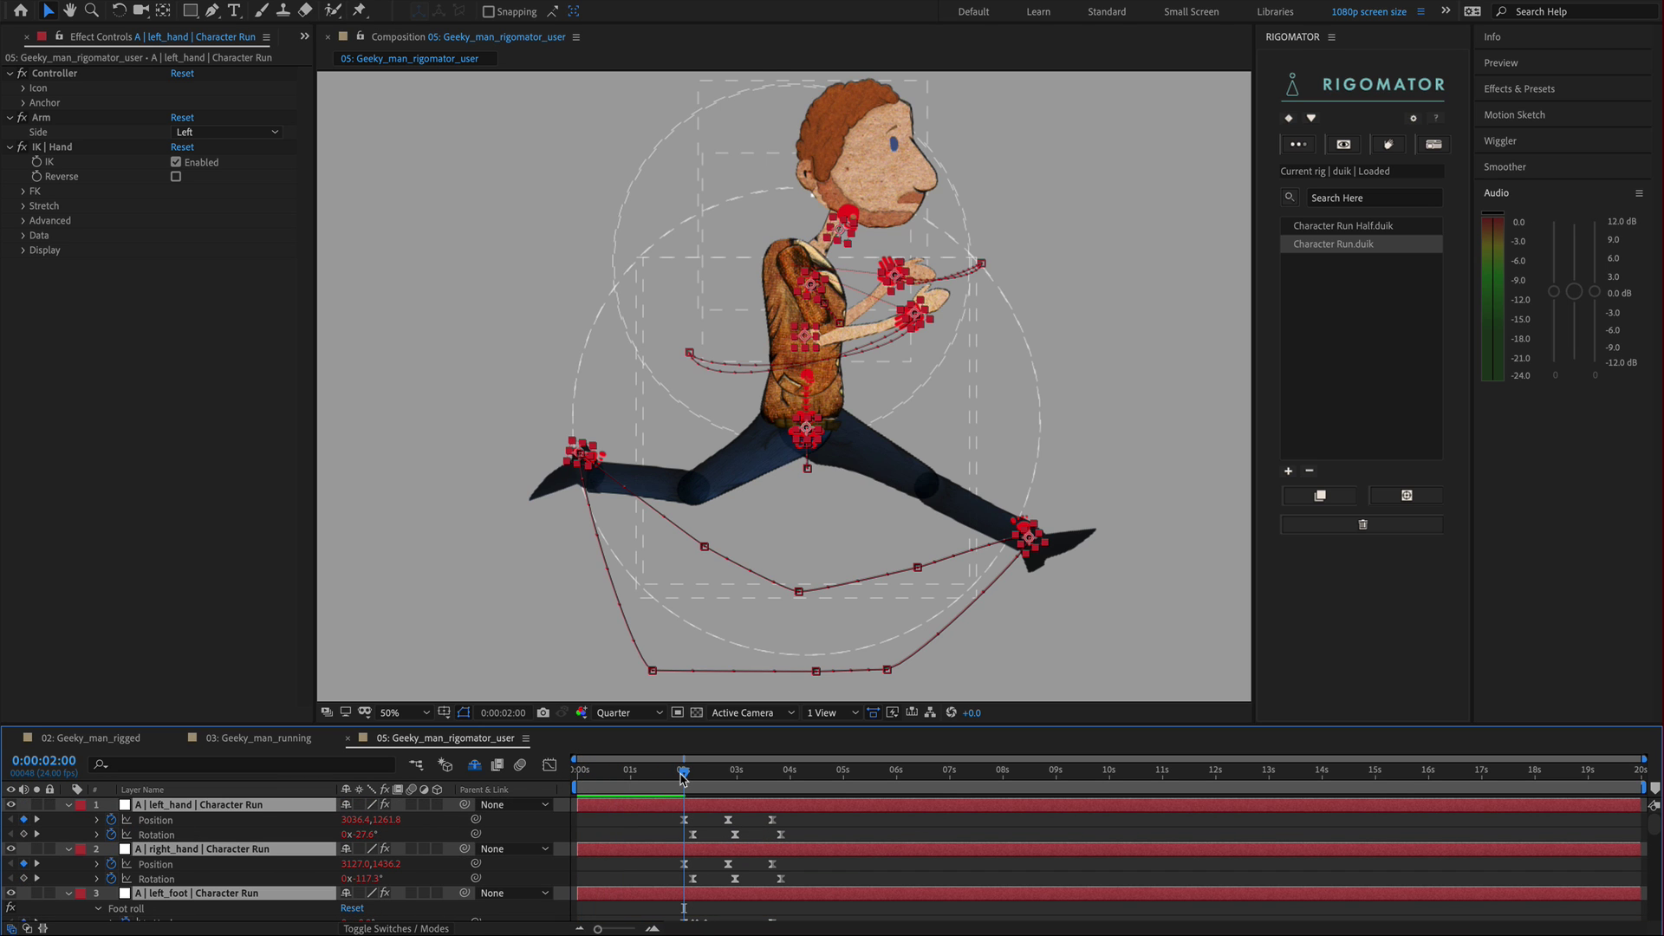
left_click(699, 828)
key("space")
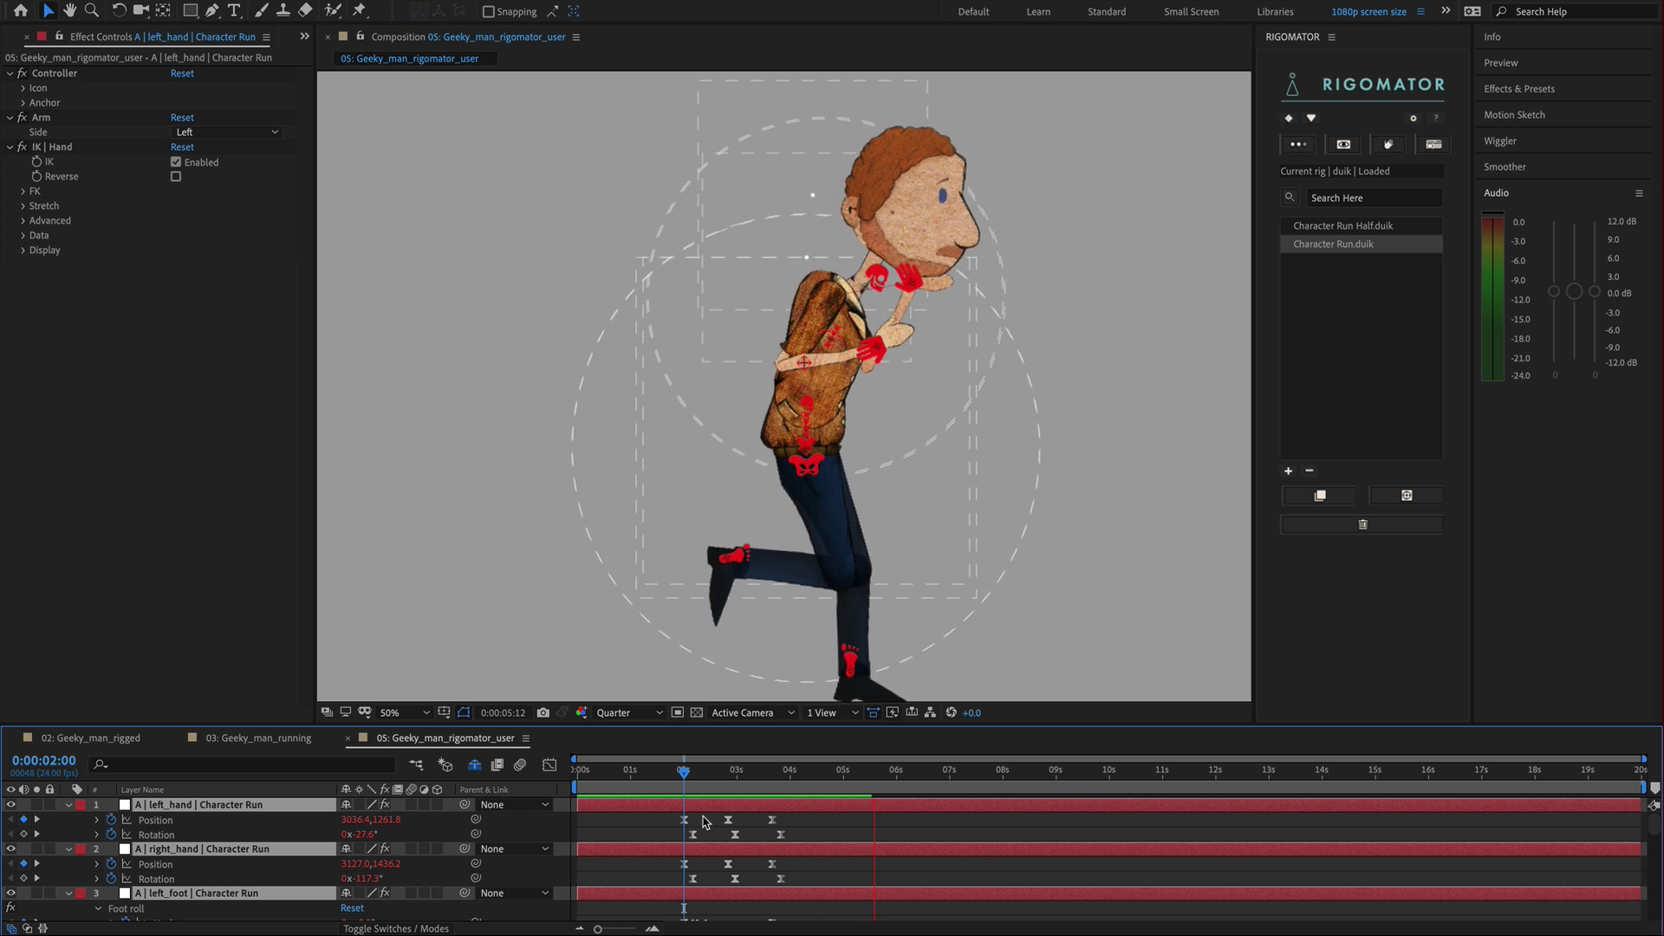
key("space")
Step: Move the playhead to 0:00:04:08, collapse the Character Run layers, and show the effects of the C | Hand 2 controller
left_click_drag(691, 784, 814, 782)
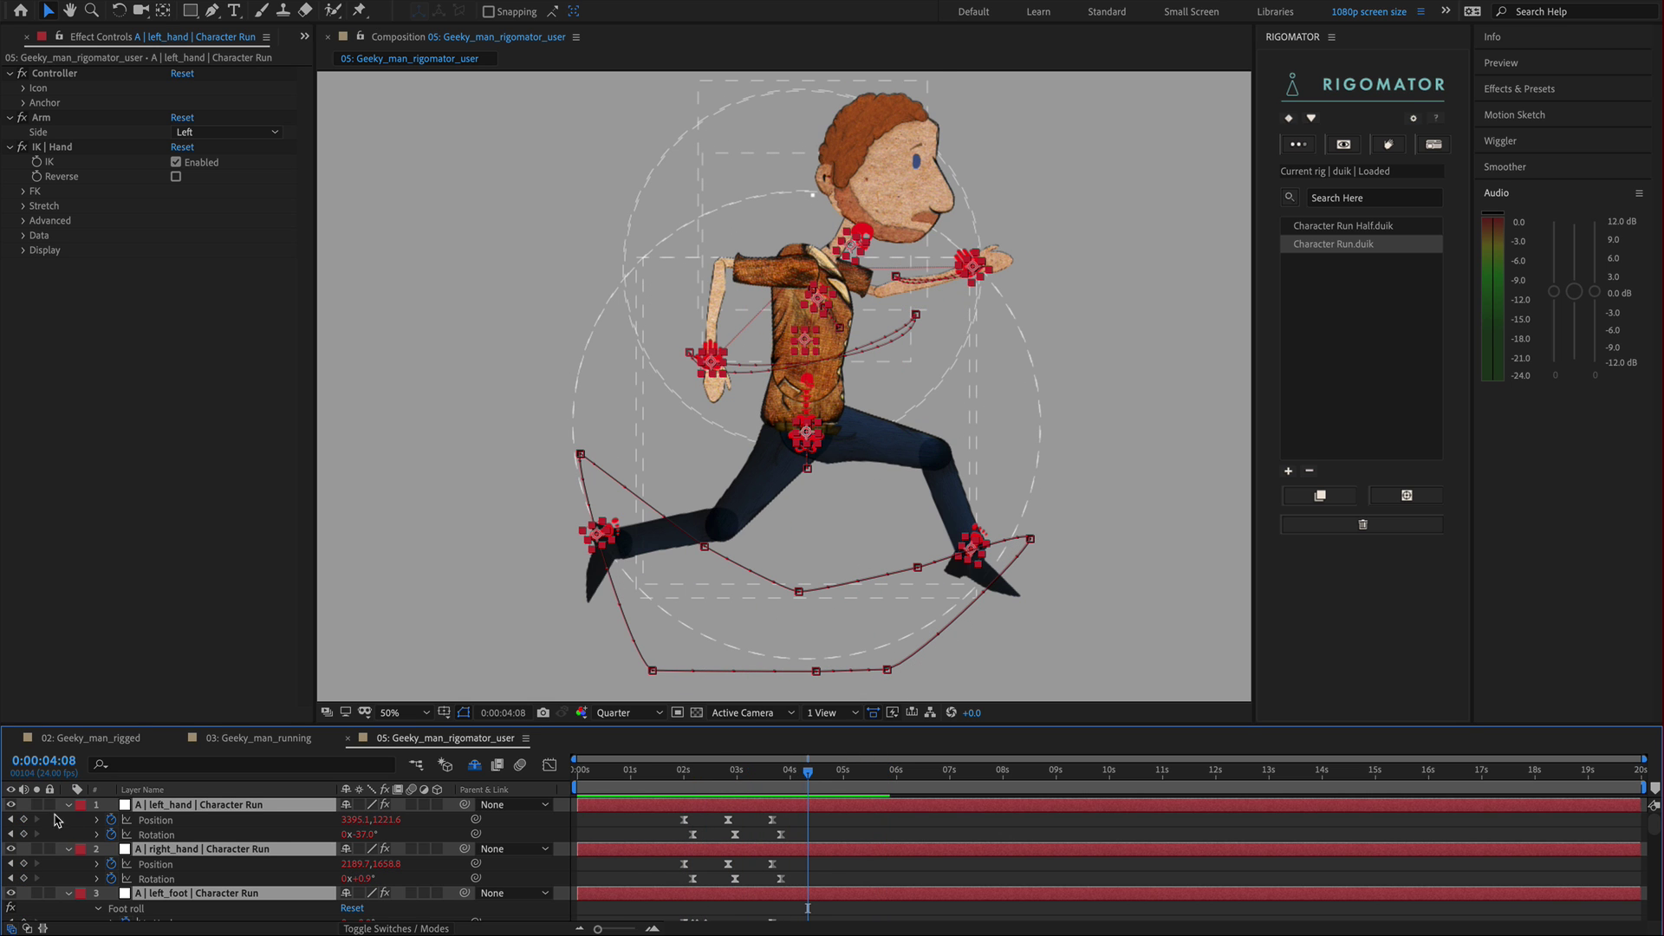
key("ctrl+a")
key("u")
scroll(188, 864, "down", 3)
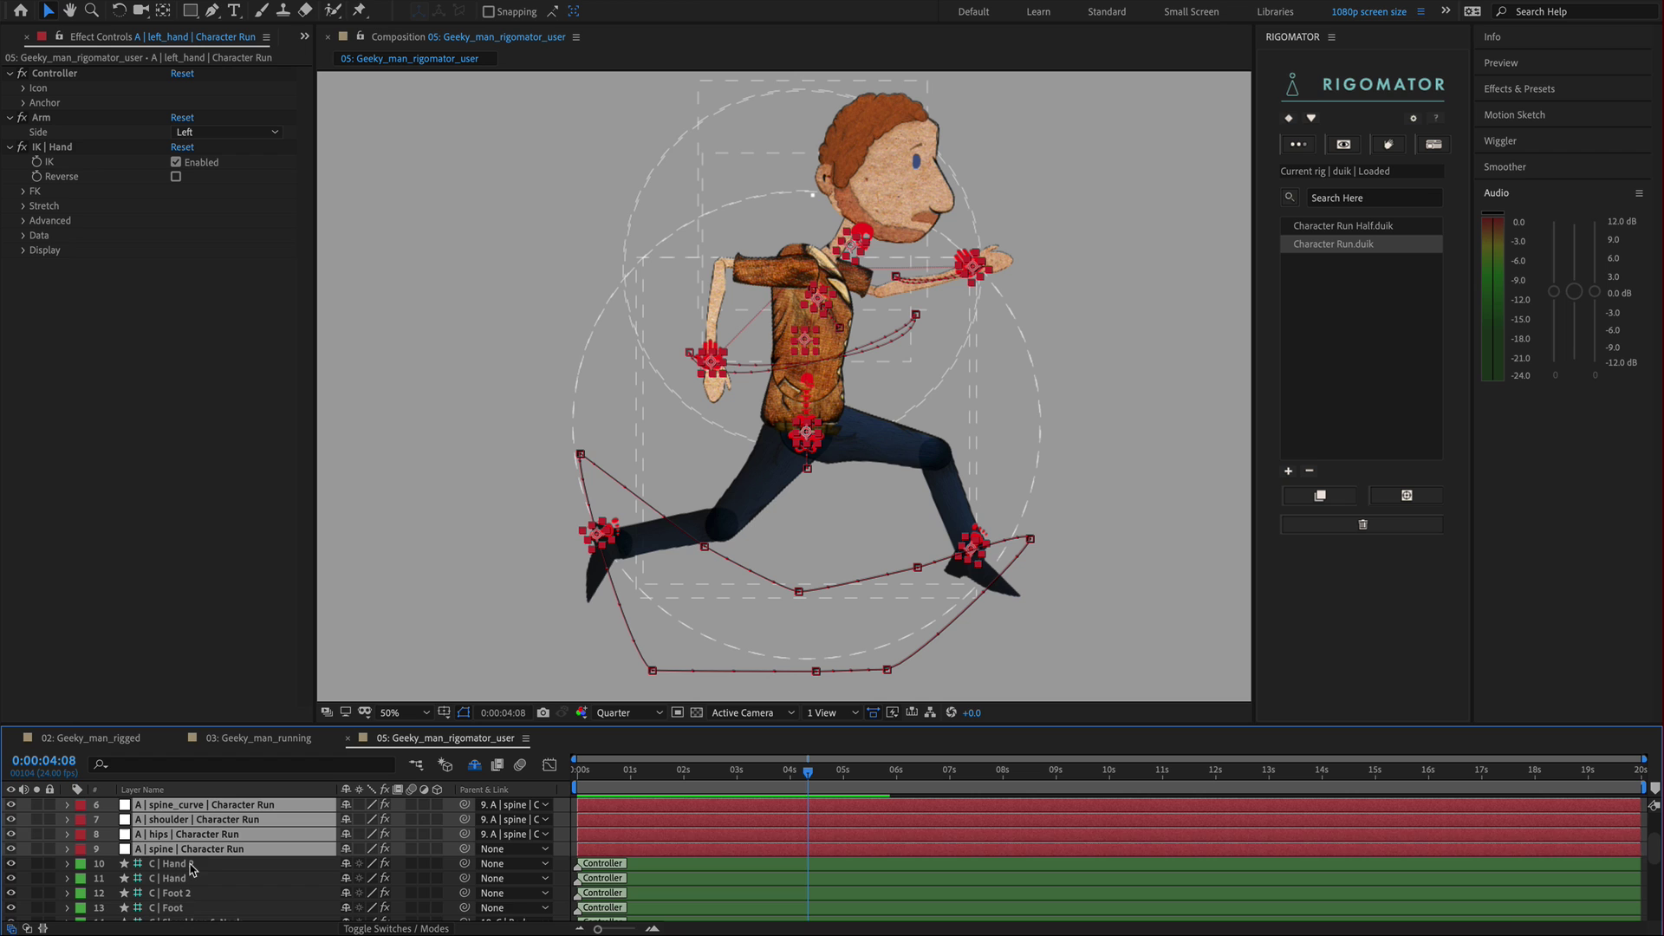
left_click(179, 854)
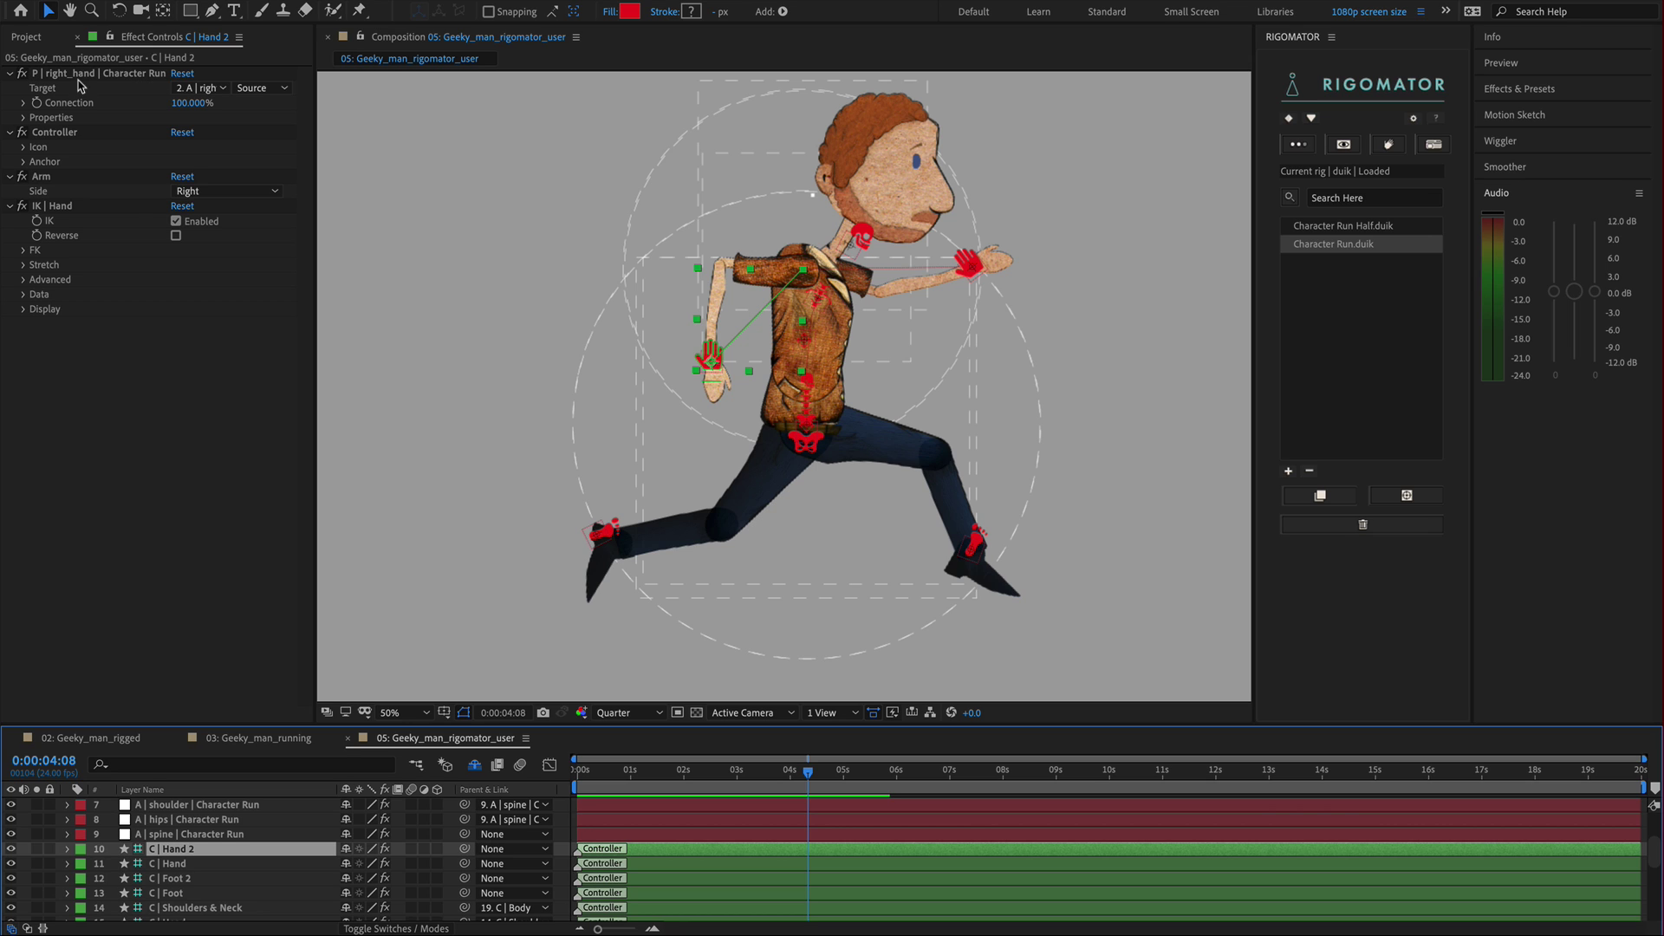
scroll(209, 839, "up", 3)
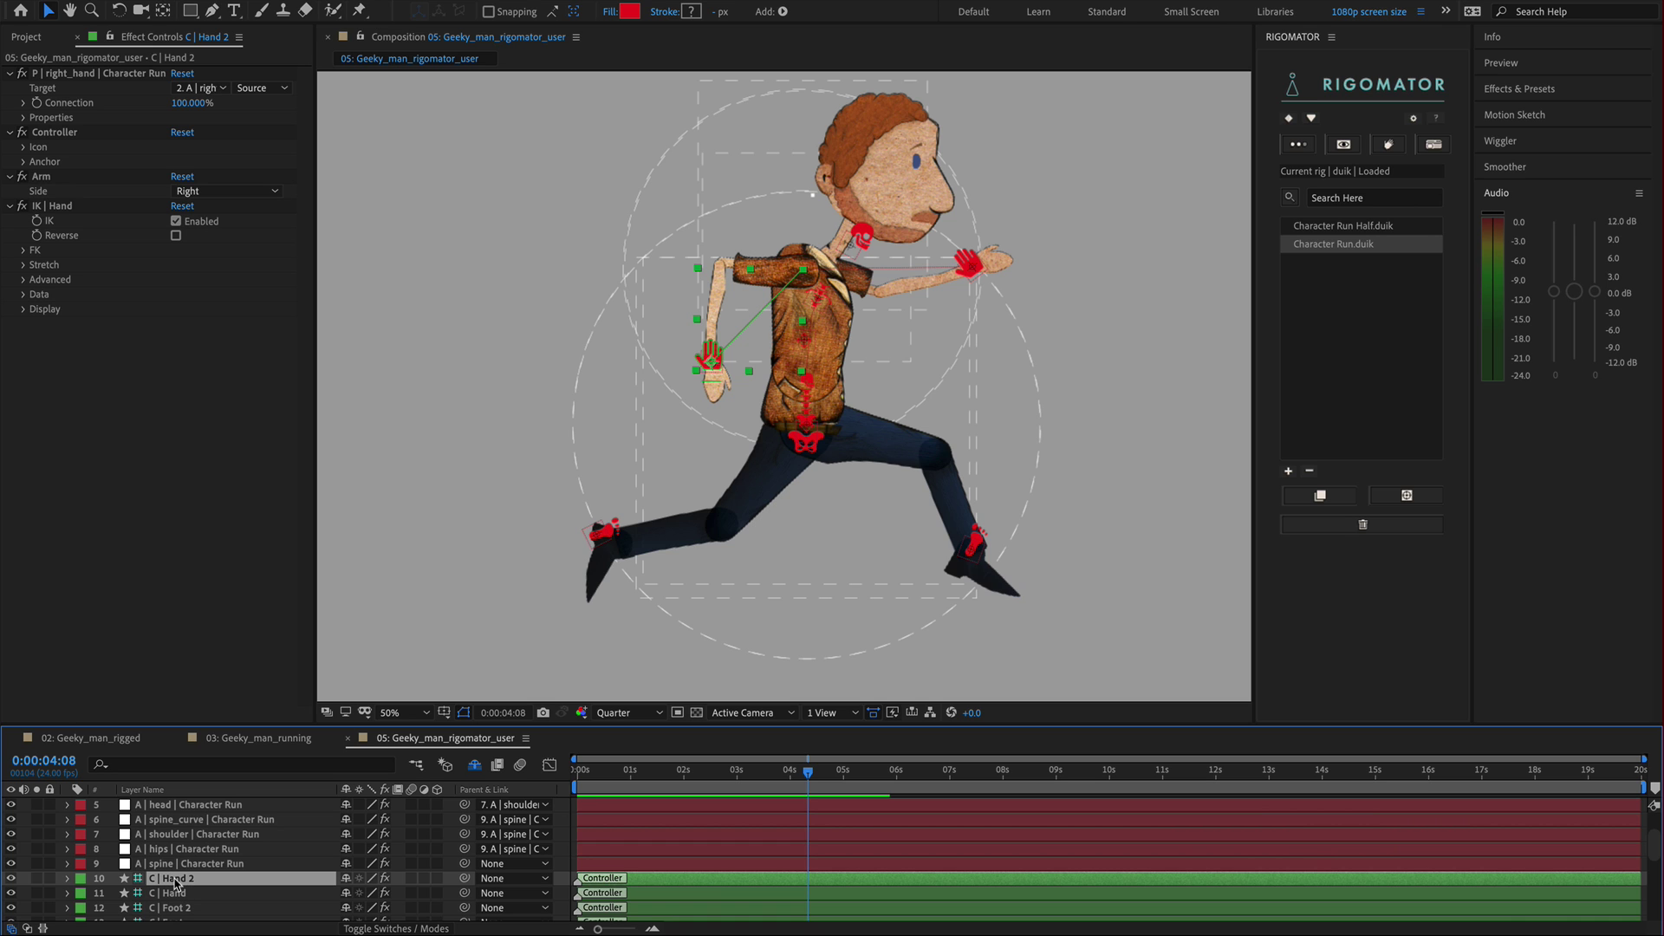
Step: Try the left_hand, left_foot and right_foot layers as targets of C | Hand 2's right_hand connection, and restore A | right_hand | Character Run
left_click(221, 88)
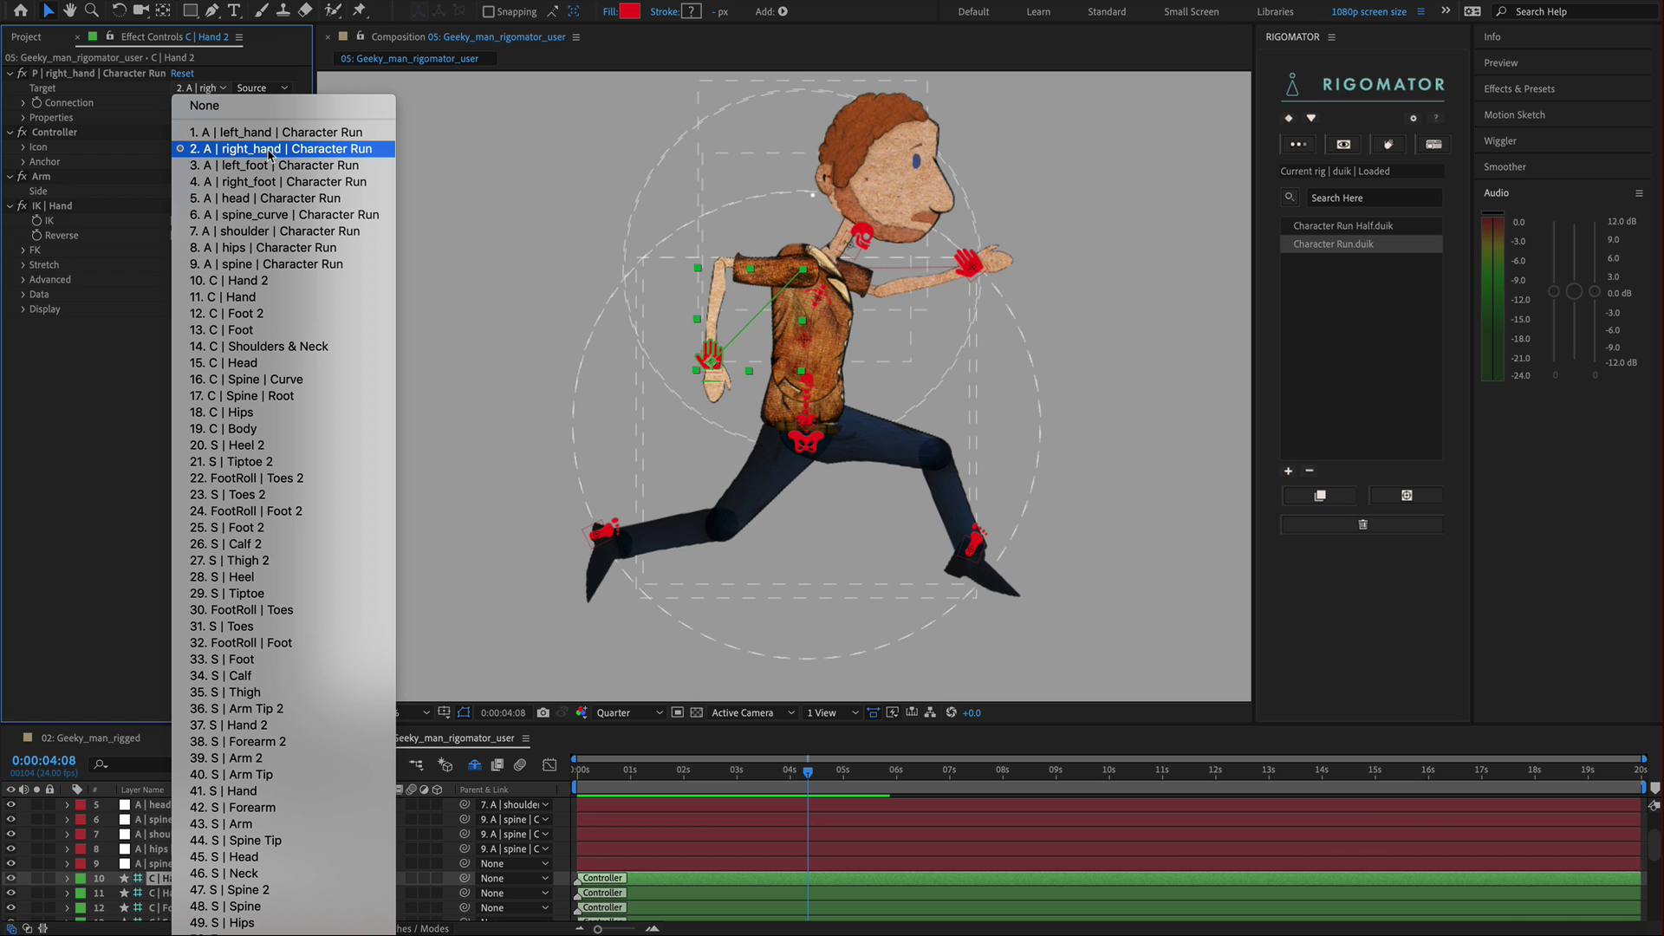
left_click(217, 132)
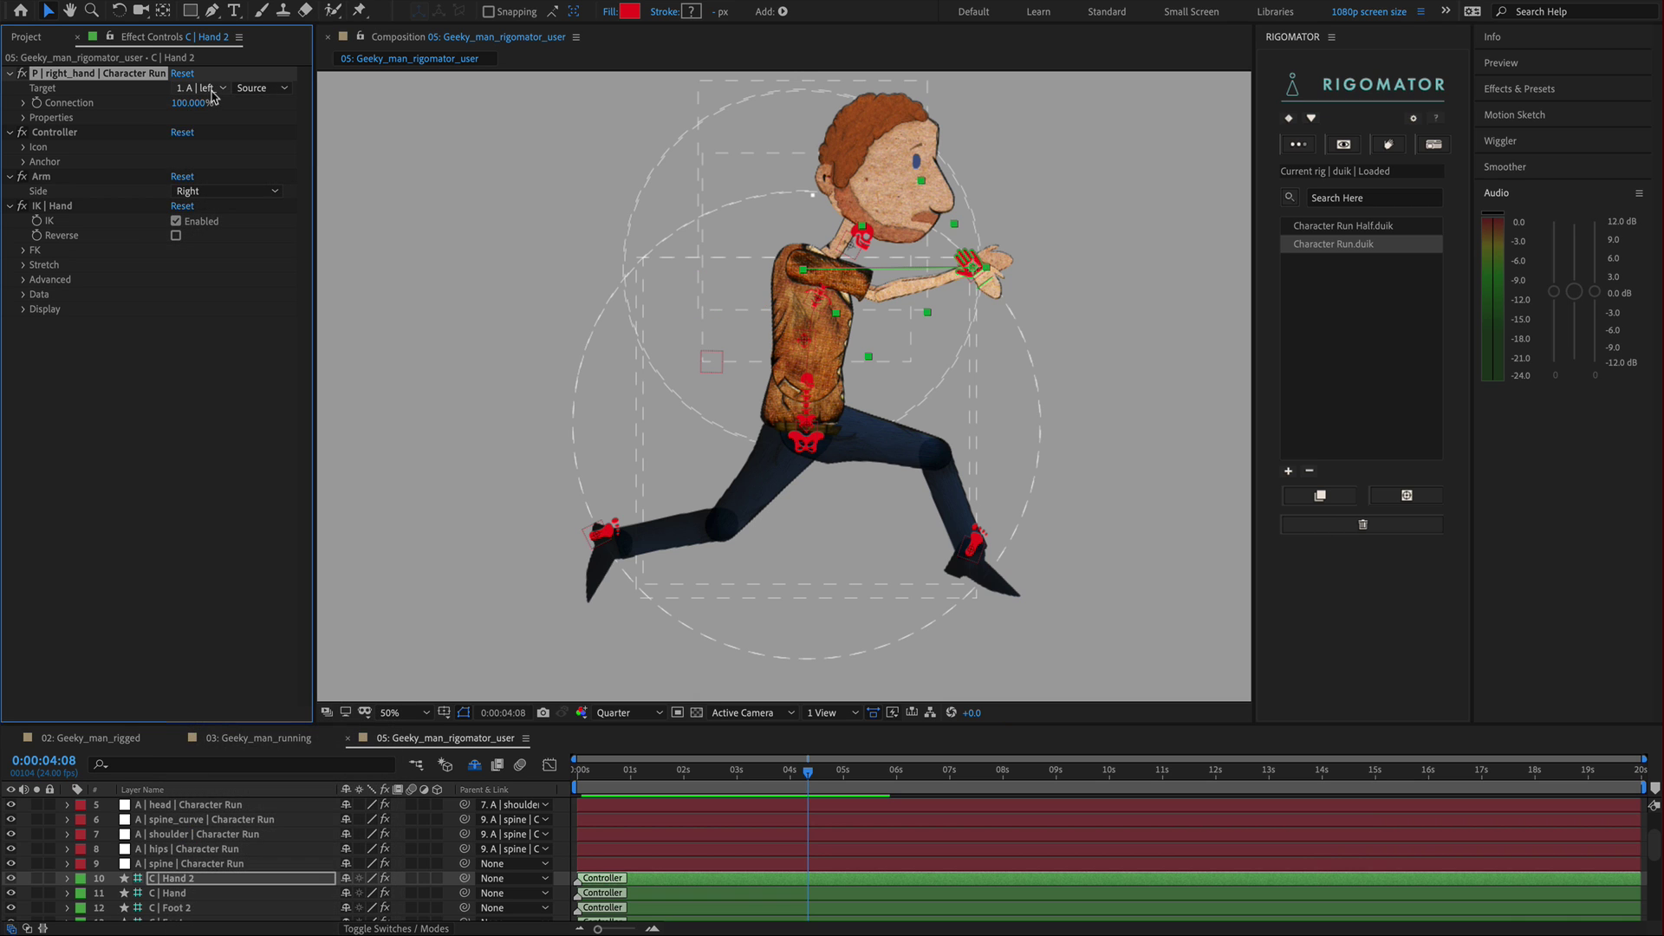
left_click(212, 90)
left_click(223, 149)
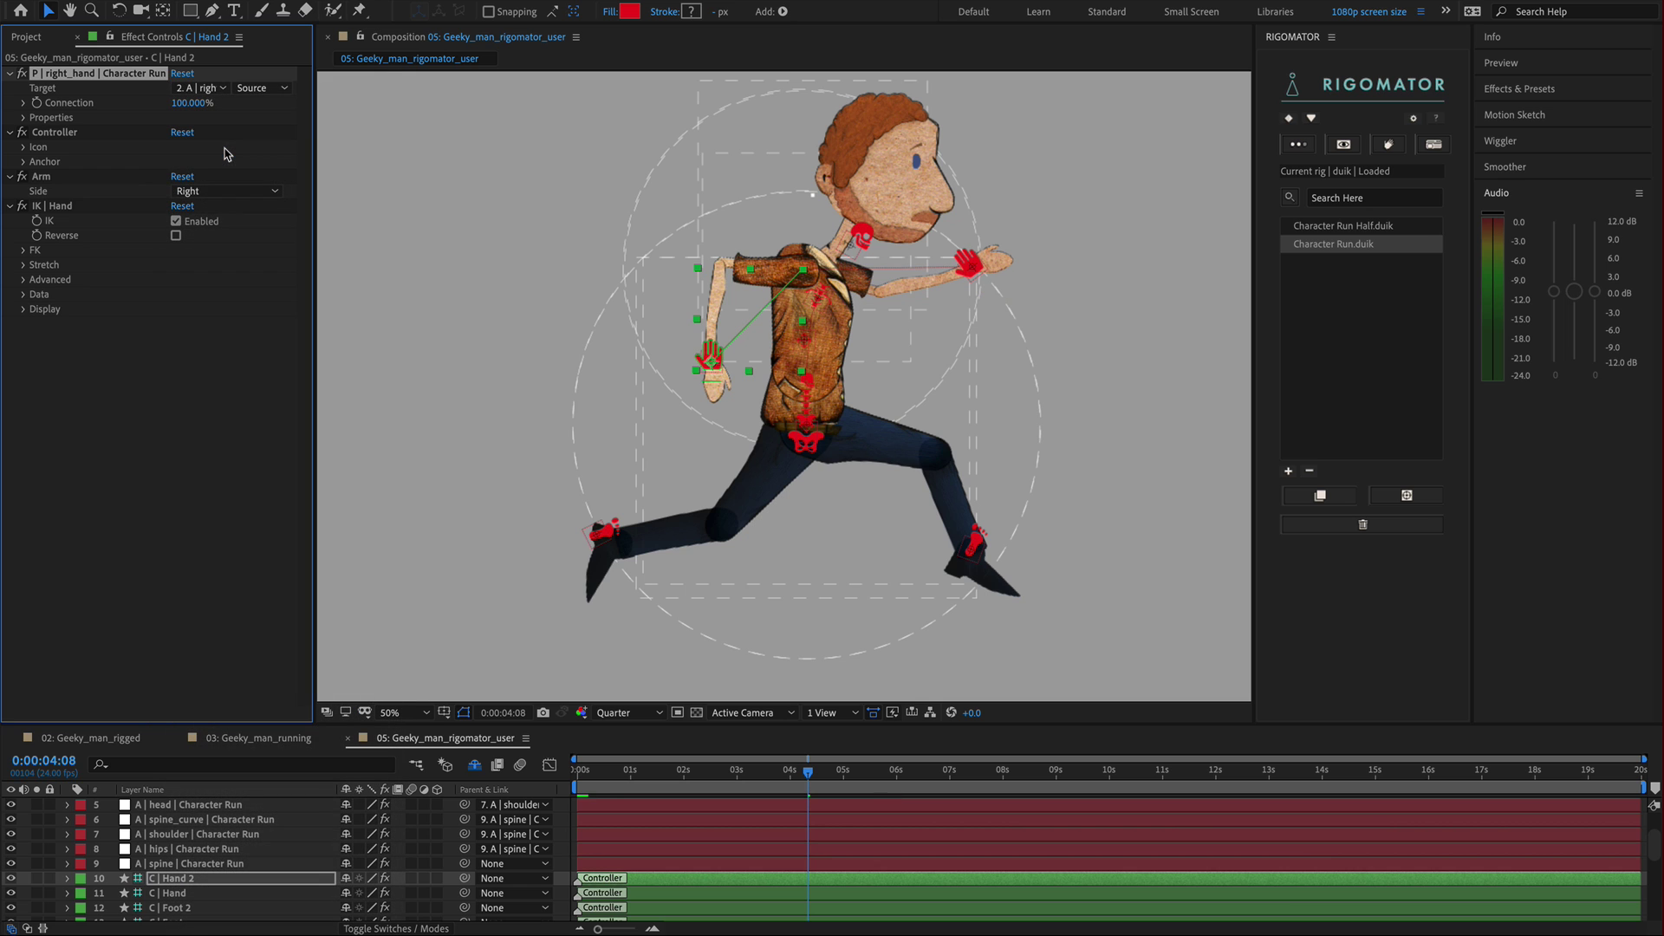
left_click(208, 88)
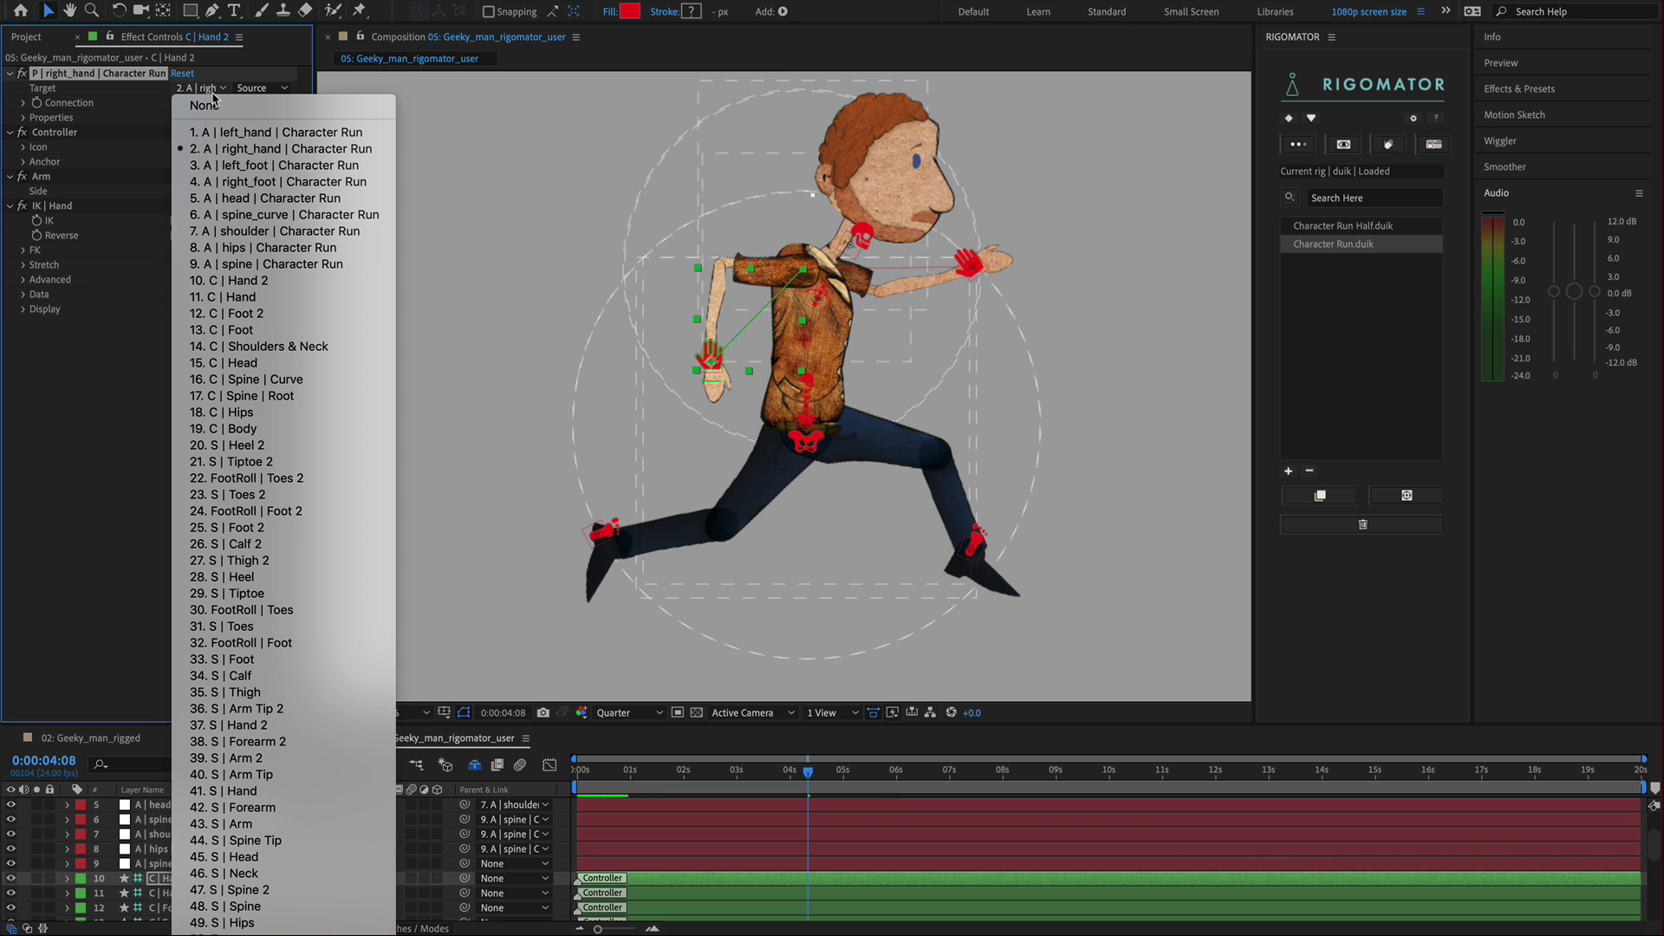
left_click(244, 166)
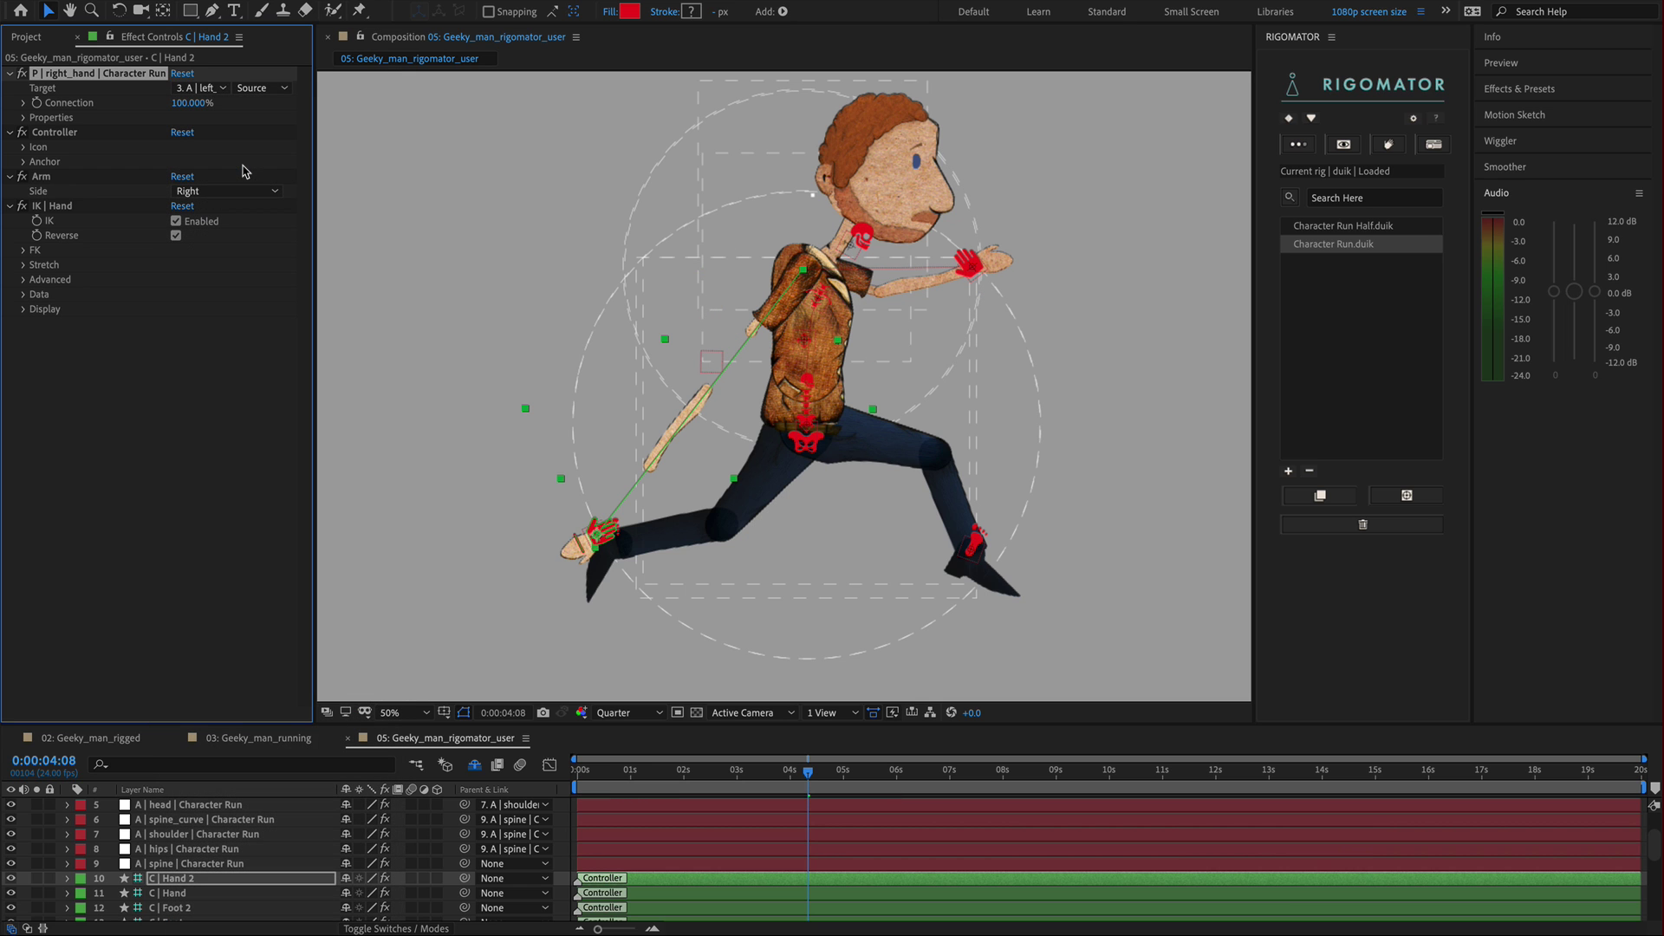
left_click(212, 88)
left_click(242, 182)
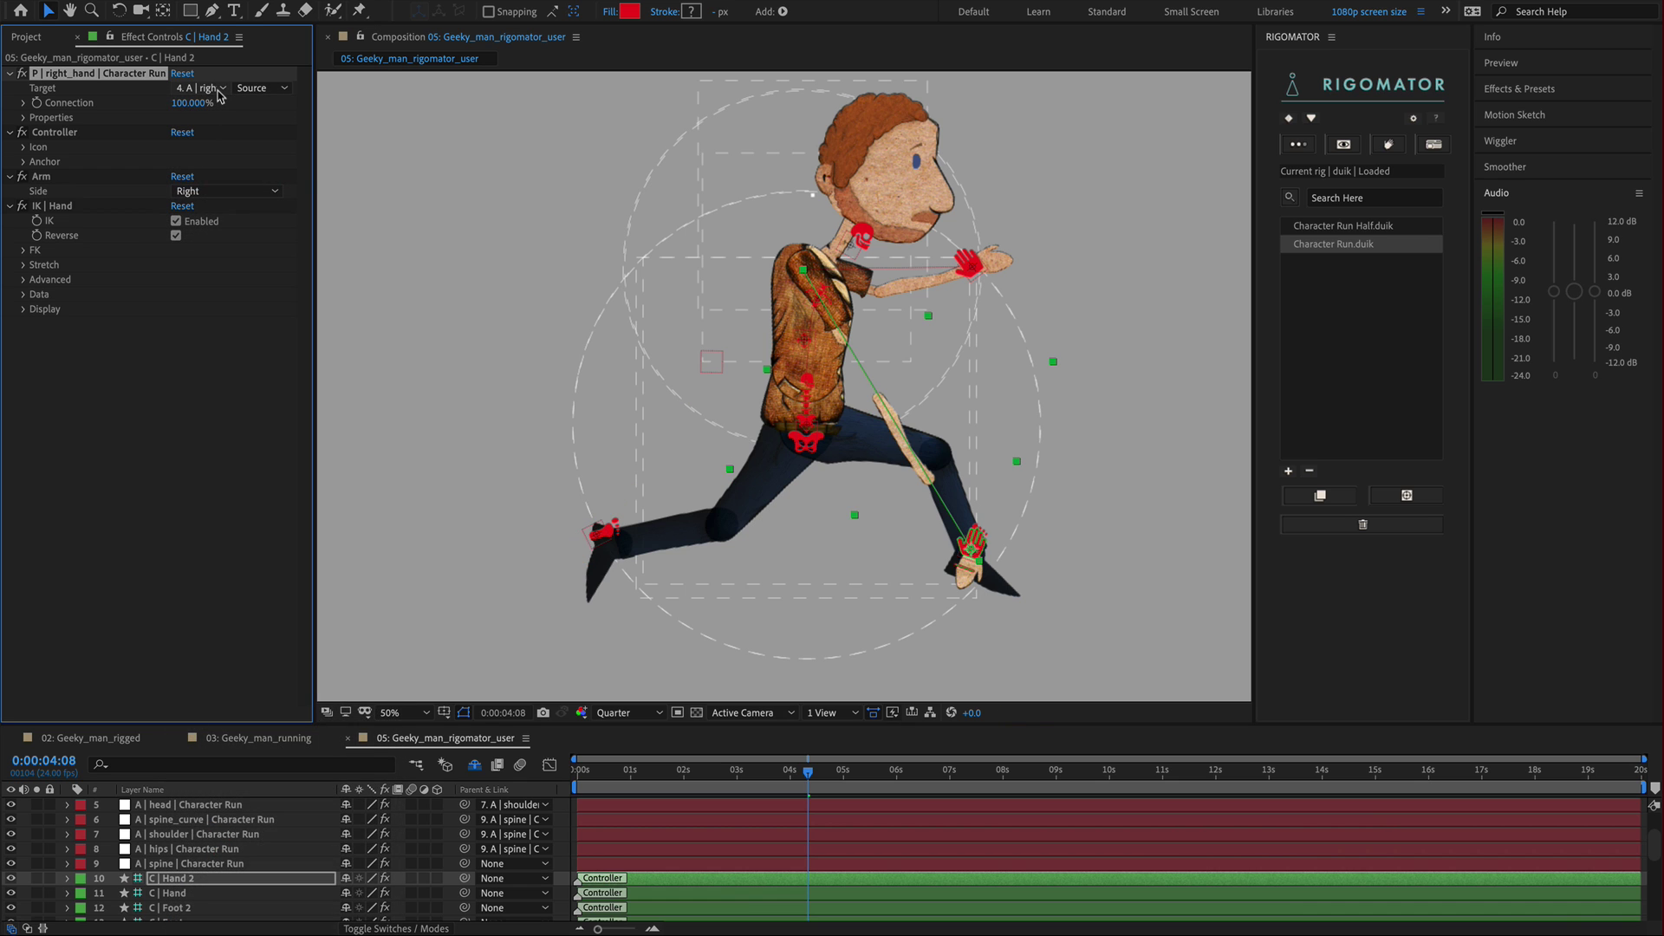
left_click(217, 90)
left_click(230, 149)
Step: Expand the Connection and Properties groups of C | Hand 2's right_hand effect and recheck Auto connect controllers in the Rigomator settings
left_click(23, 117)
left_click(23, 102)
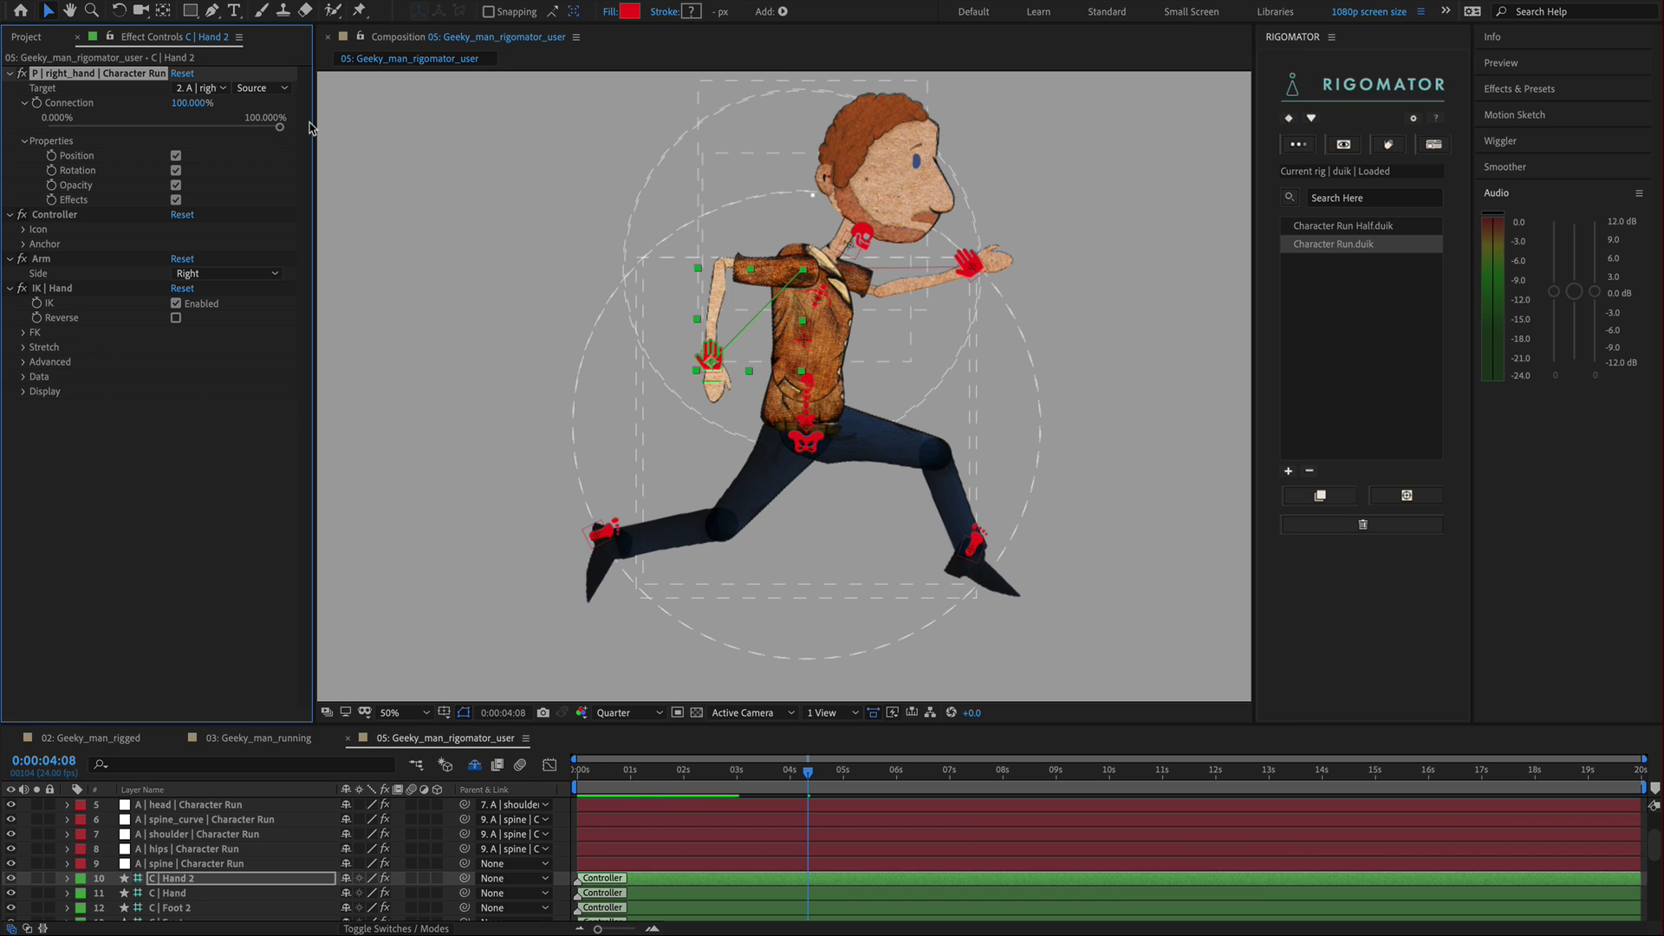
left_click(1412, 119)
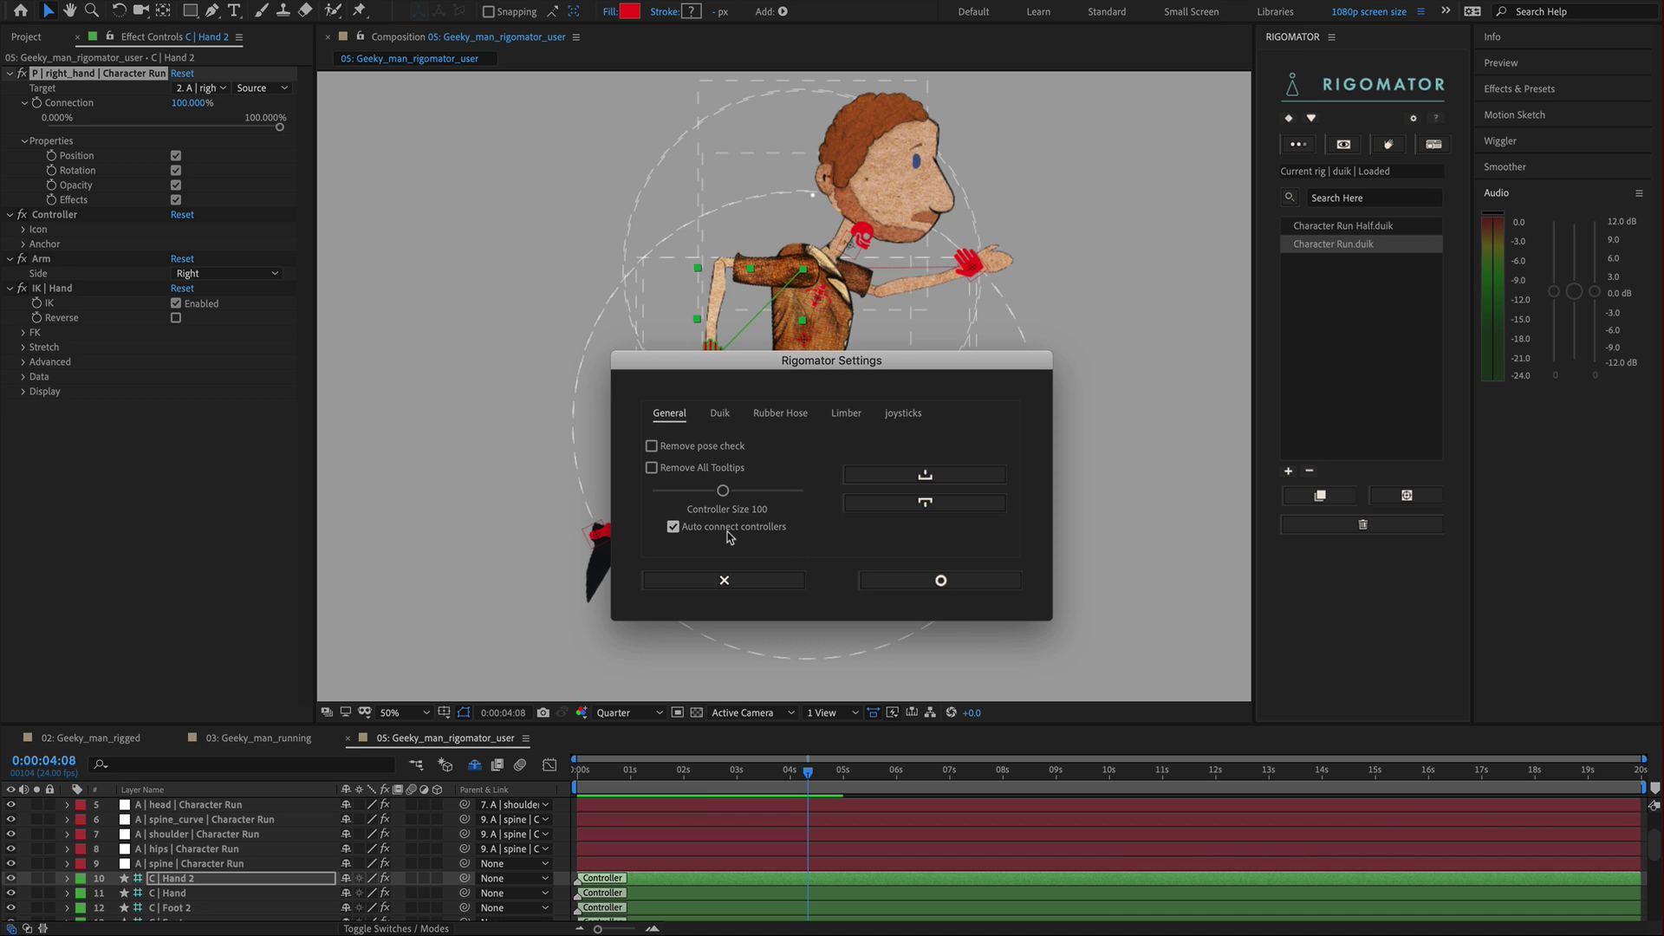
left_click(724, 580)
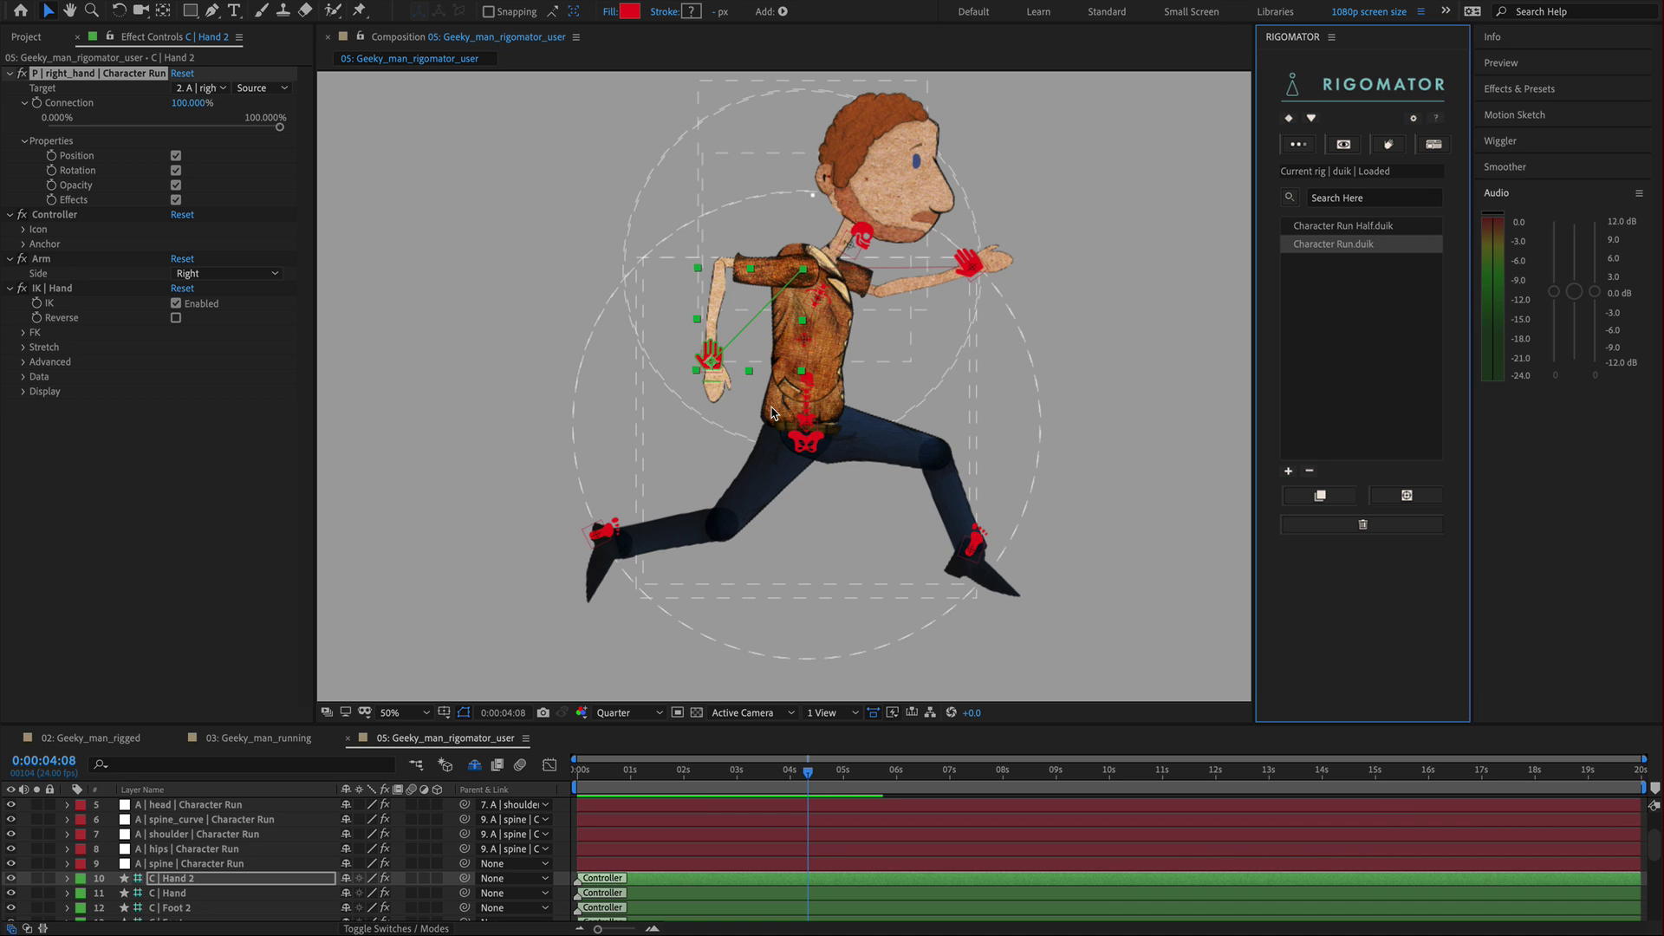
Step: Set the Connection of C | Hand 2's right_hand effect to 0% and reveal the layer's Position property
left_click(189, 104)
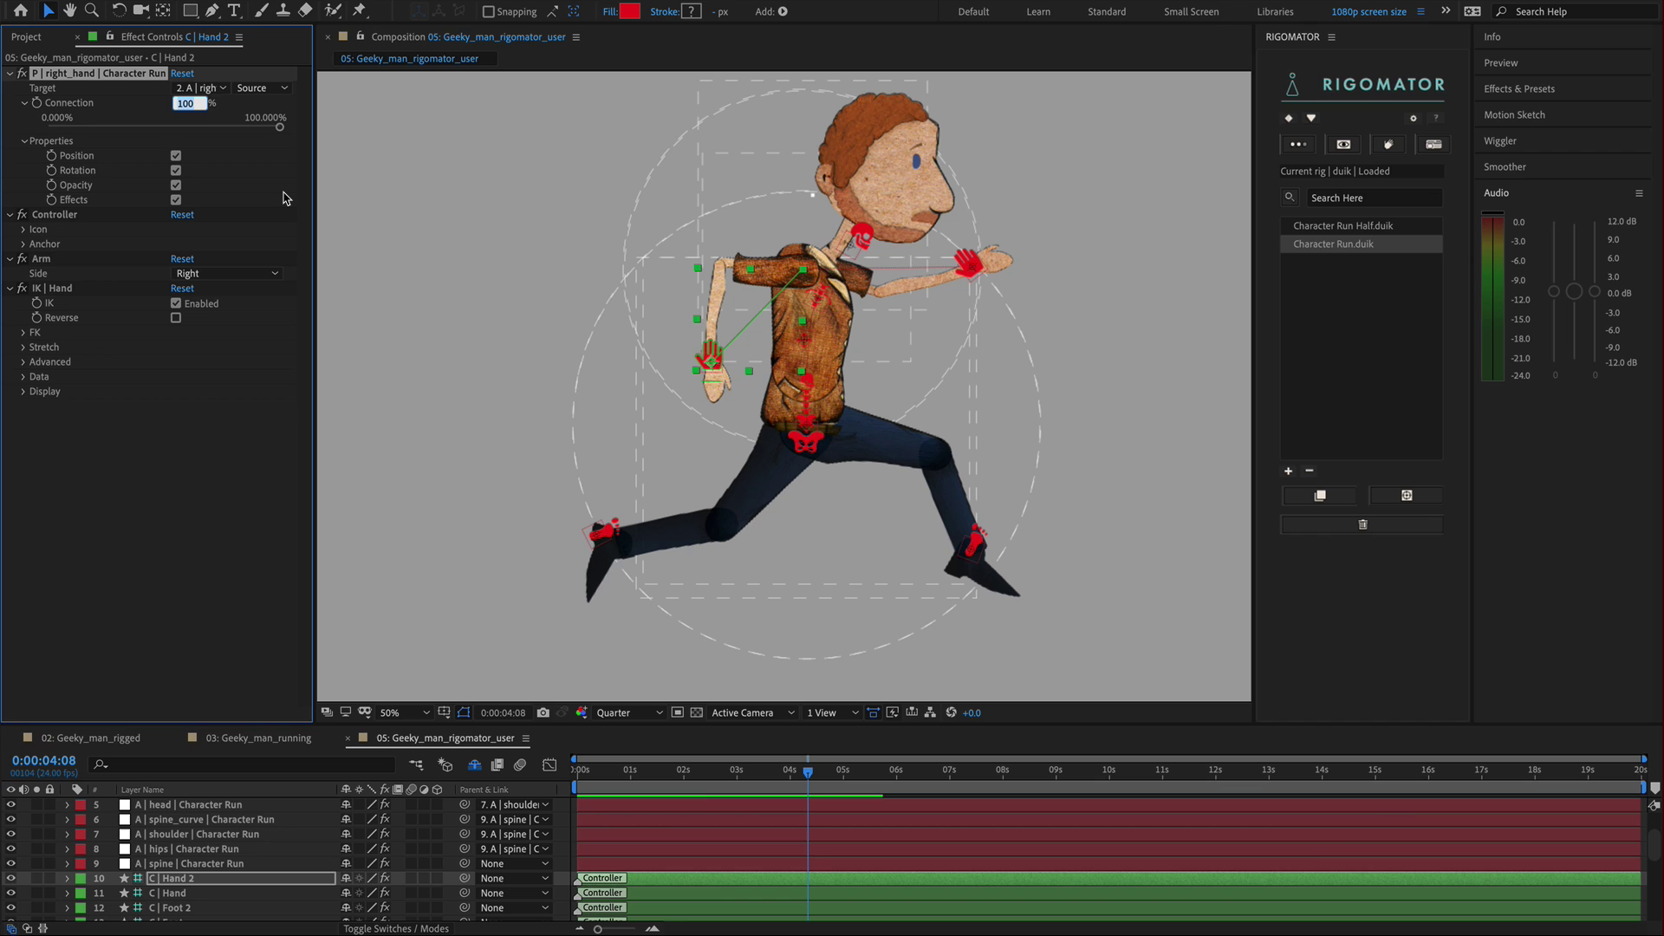
type("0")
key("Return")
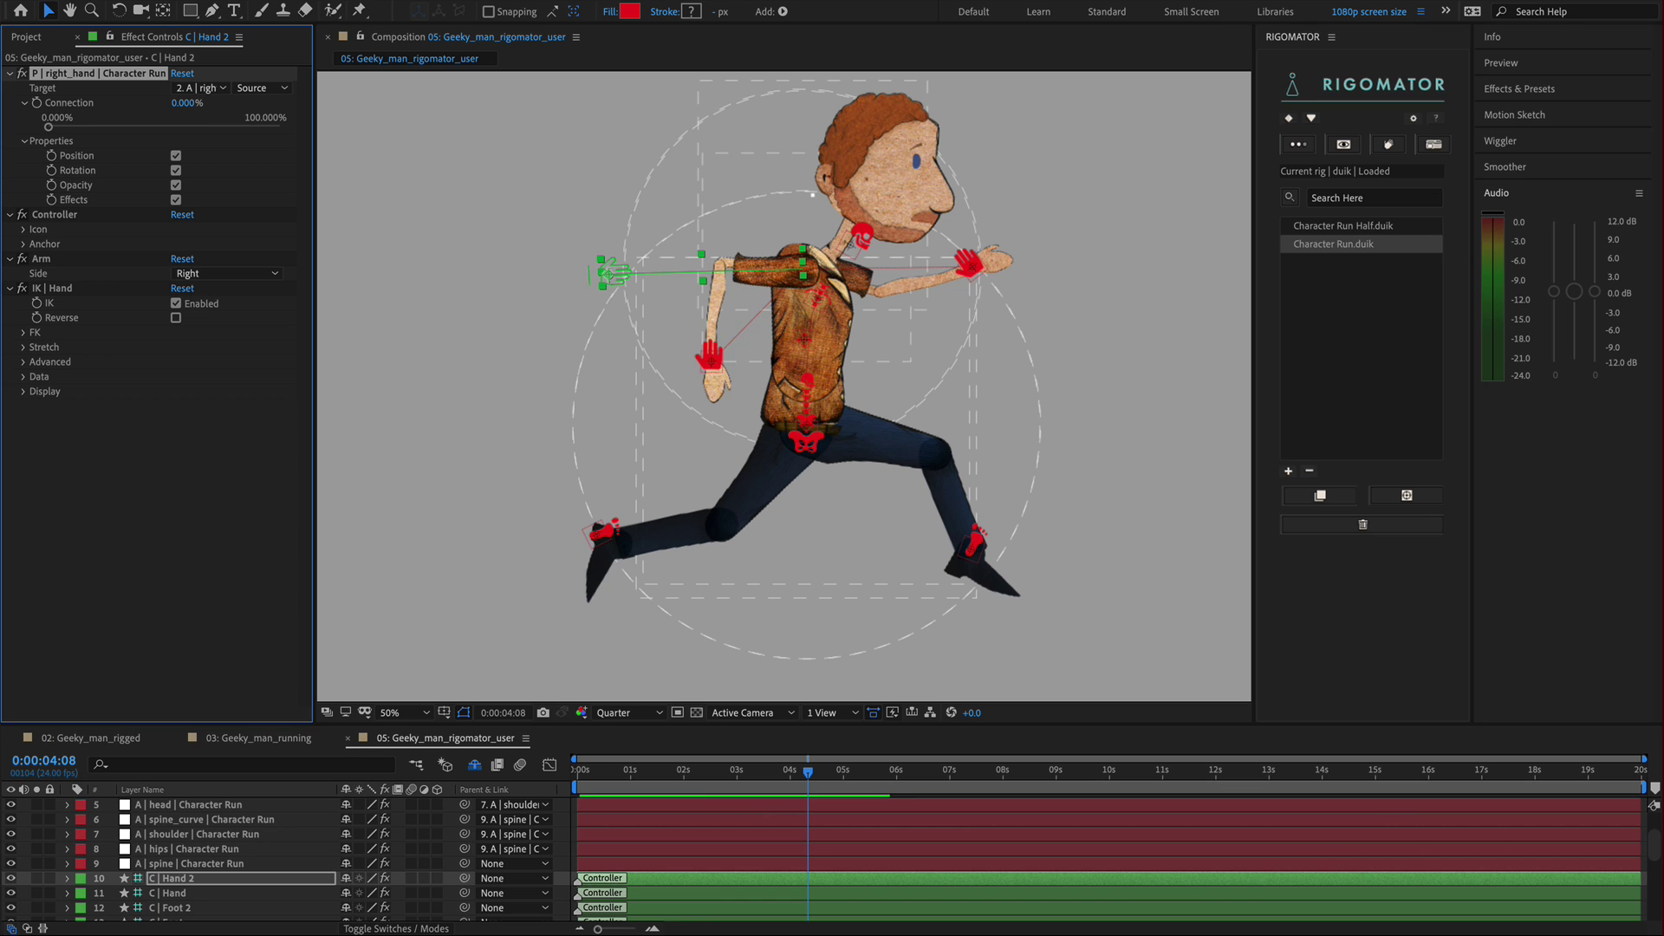
left_click(652, 884)
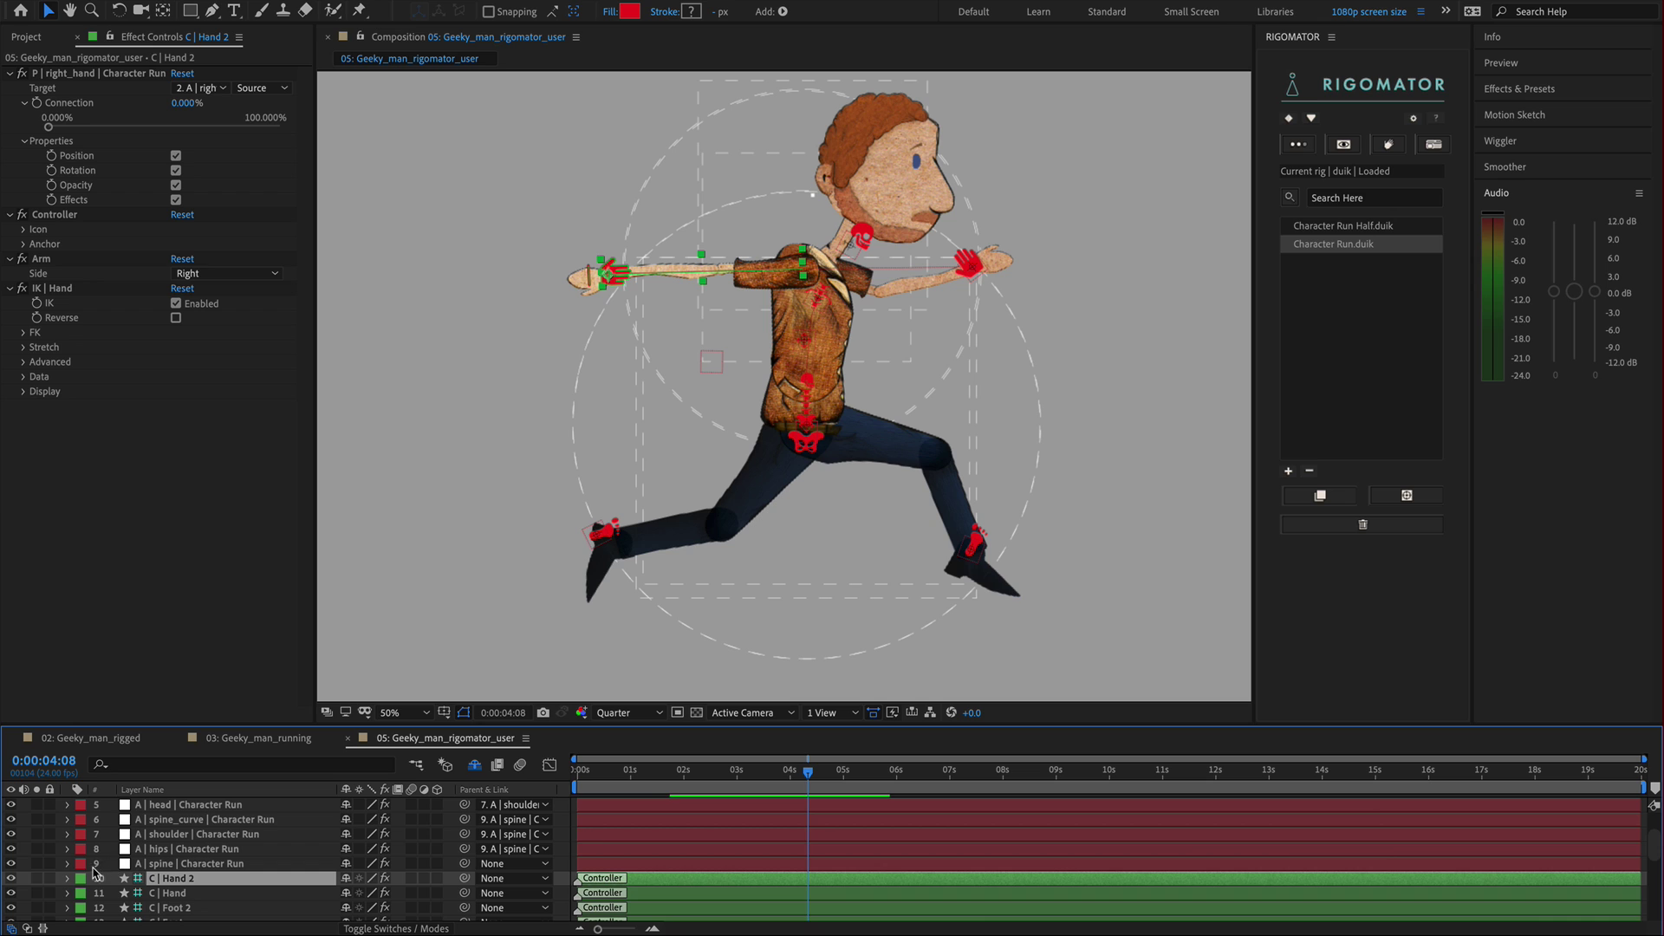
key("p")
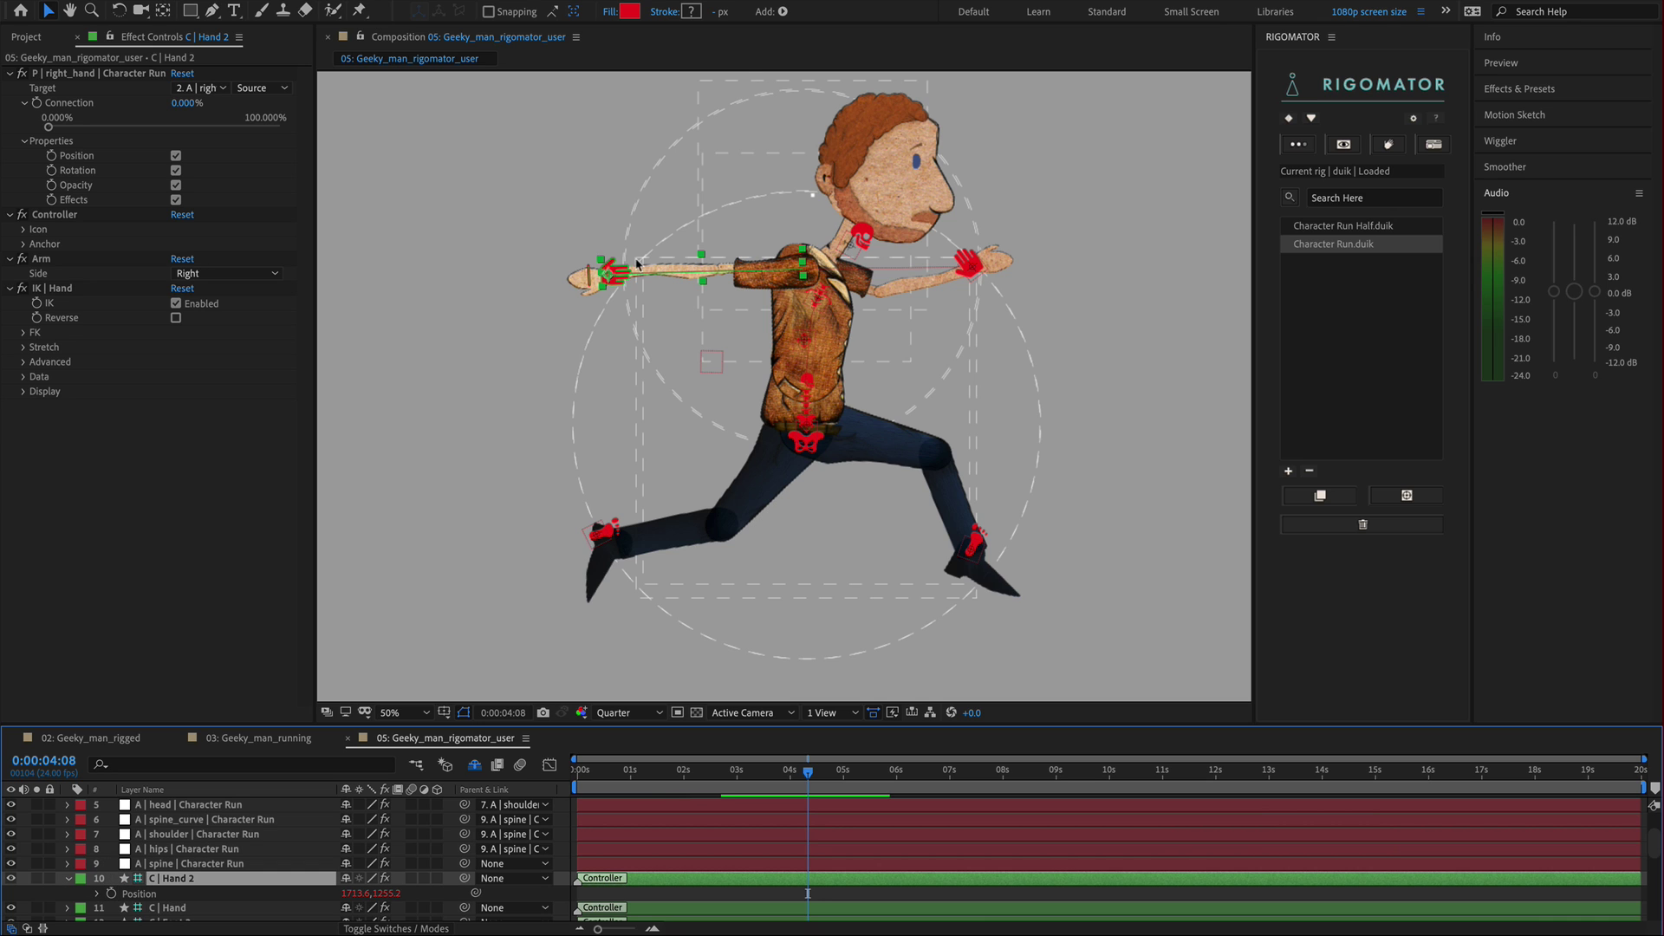
Step: Test-move the disconnected C | Hand 2 controller down beside the waist, undo the move, and set its right_hand Connection to 100%
left_click_drag(637, 264, 715, 348)
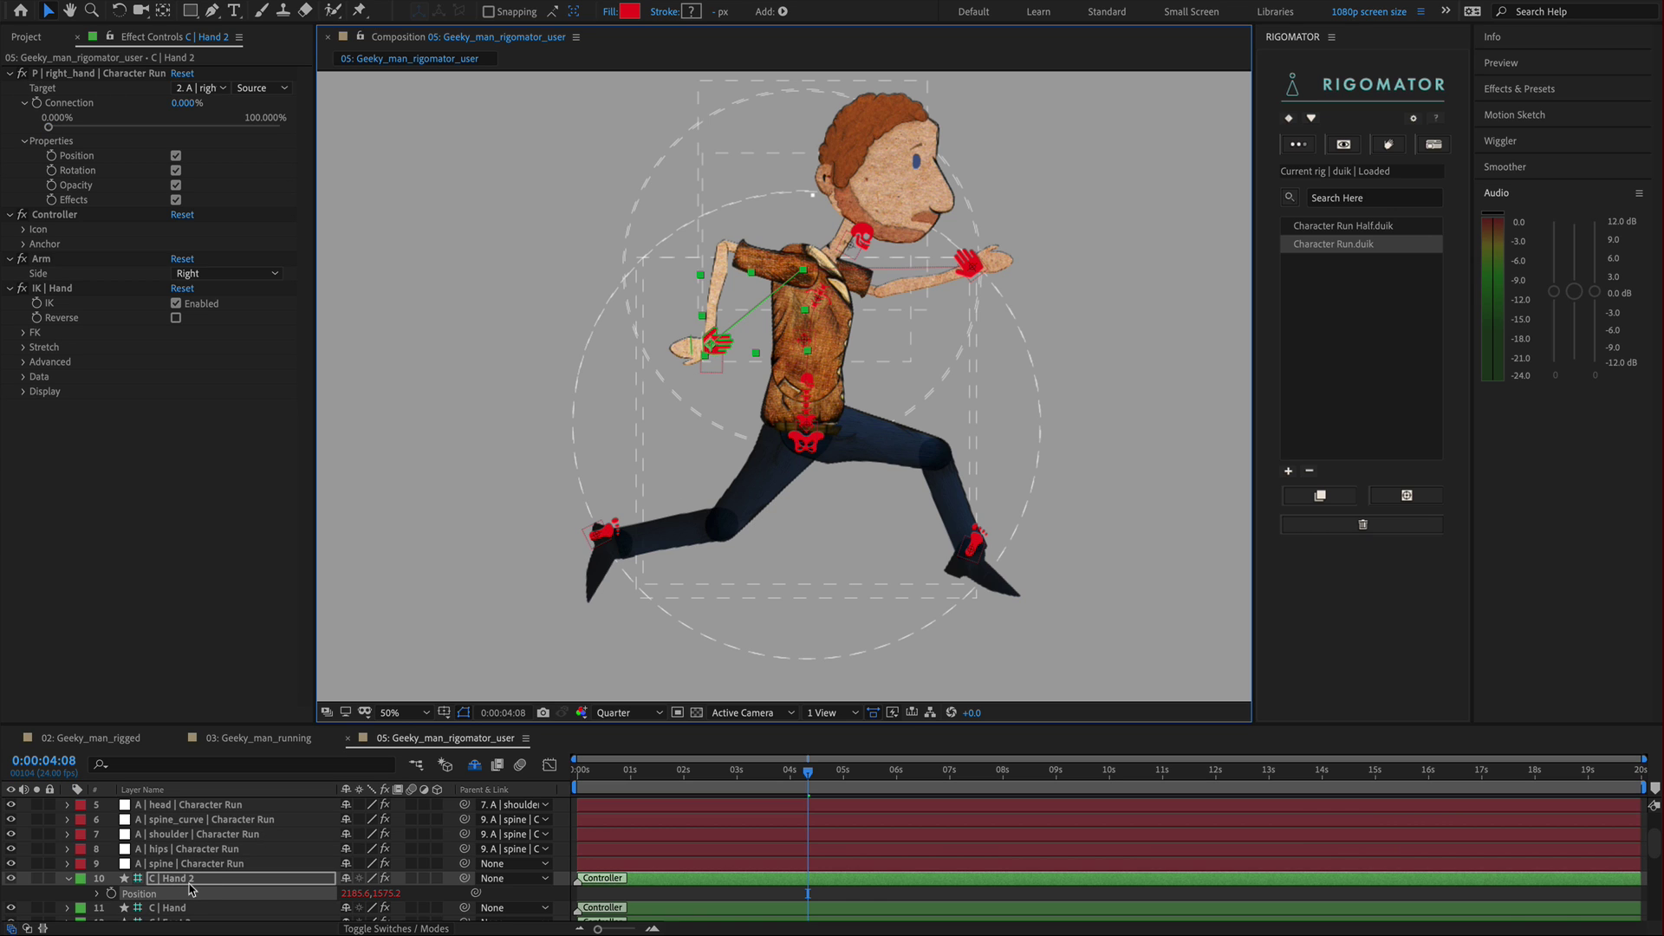
mouse_move(50, 127)
left_mouse_down()
mouse_move(303, 138)
mouse_move(26, 139)
left_mouse_up()
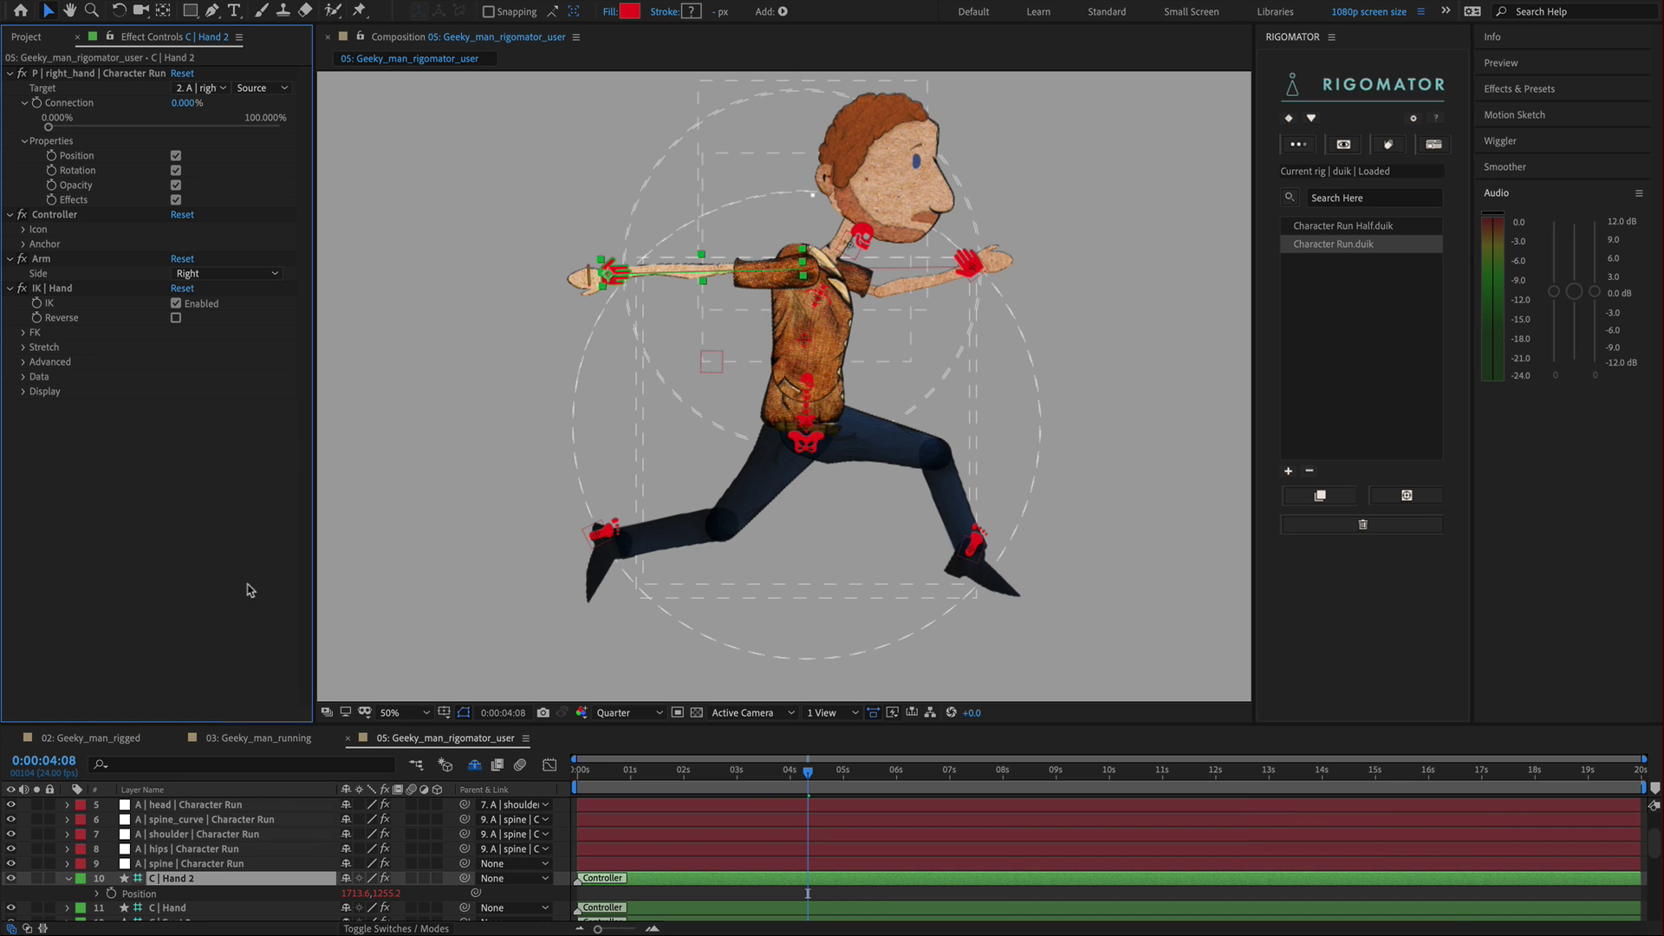
left_click_drag(49, 127, 291, 138)
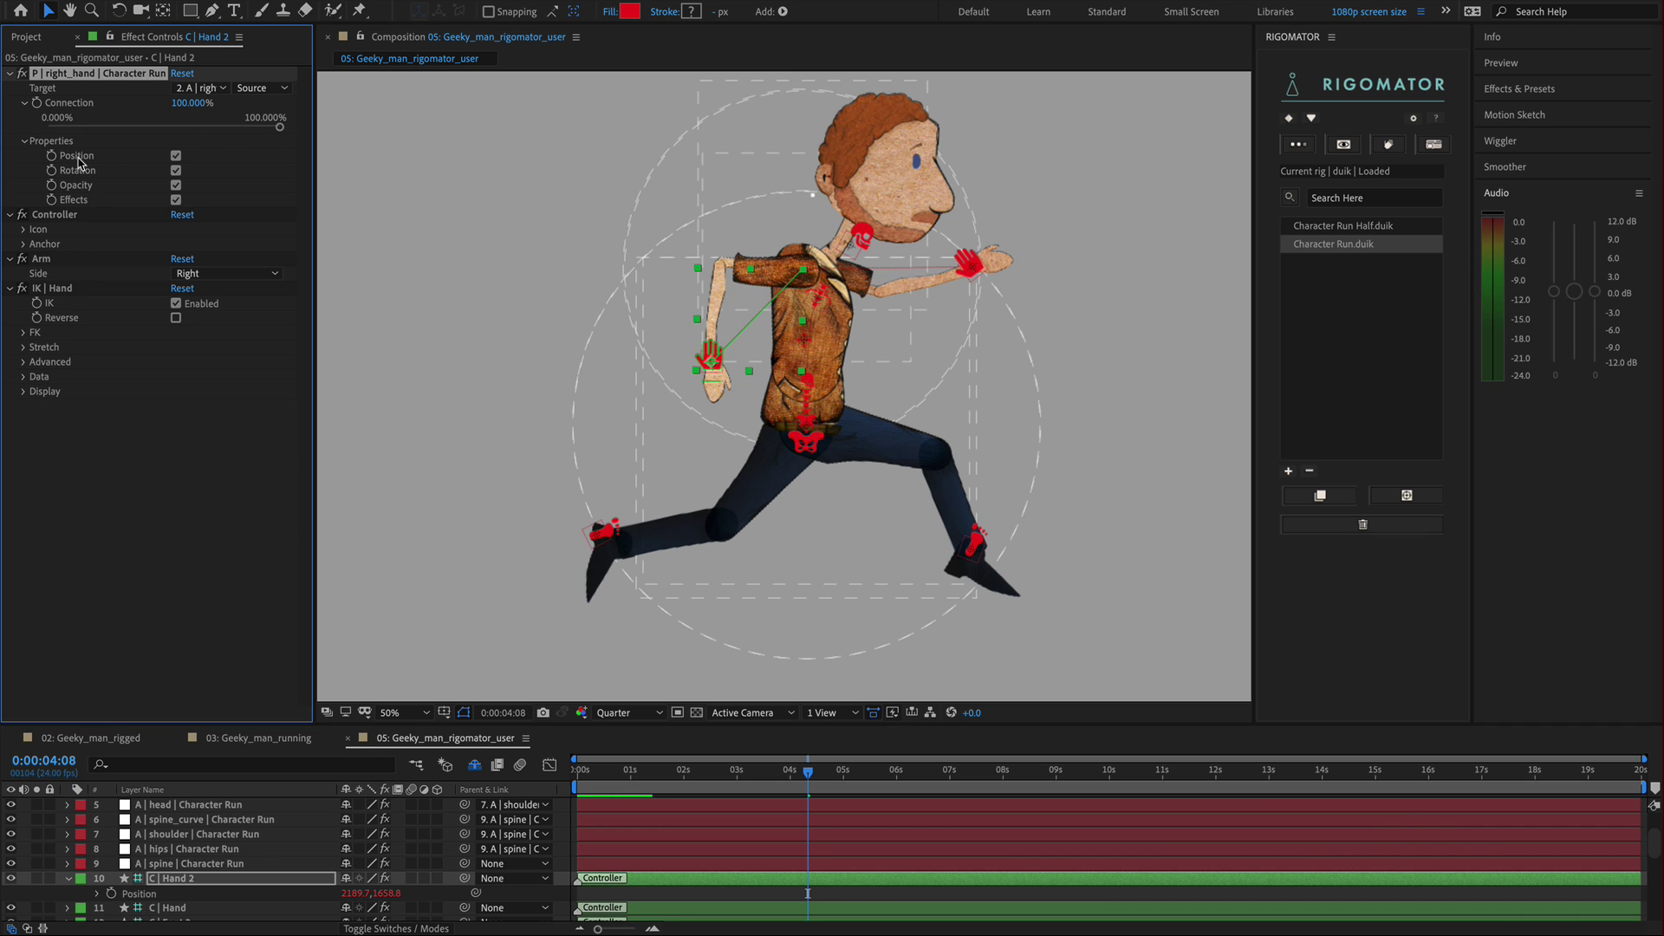
Step: Switch the Position property of C | Hand 2's right_hand connection off and back on, keeping Rotation, Opacity and Effects enabled
left_click(176, 156)
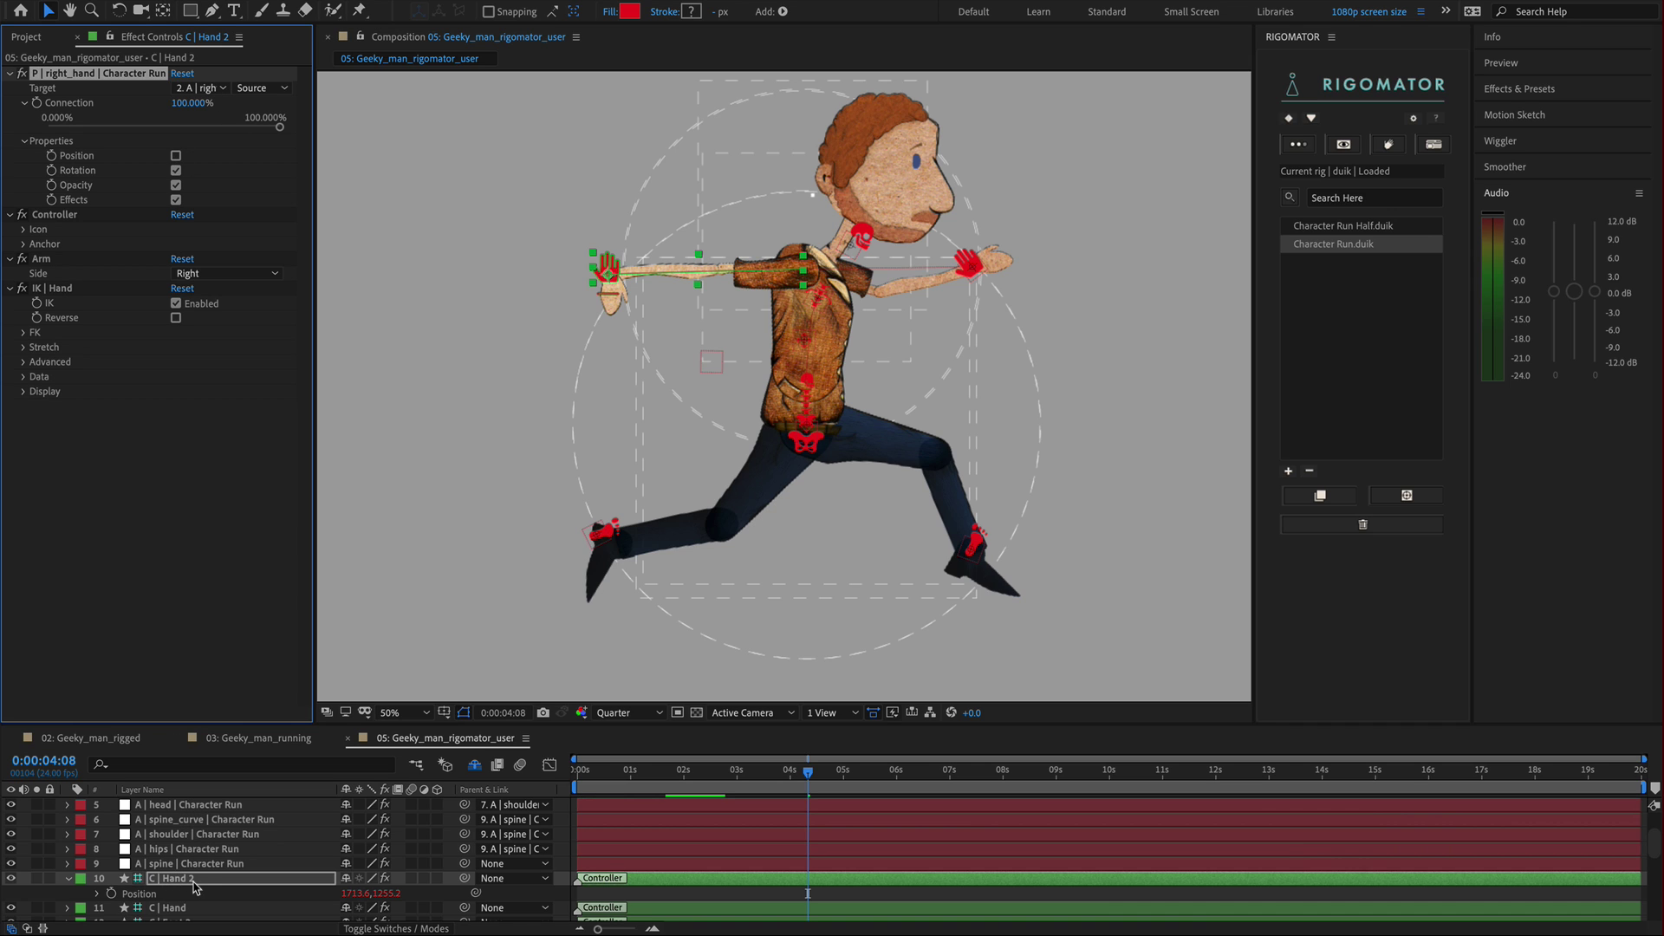
left_click(176, 156)
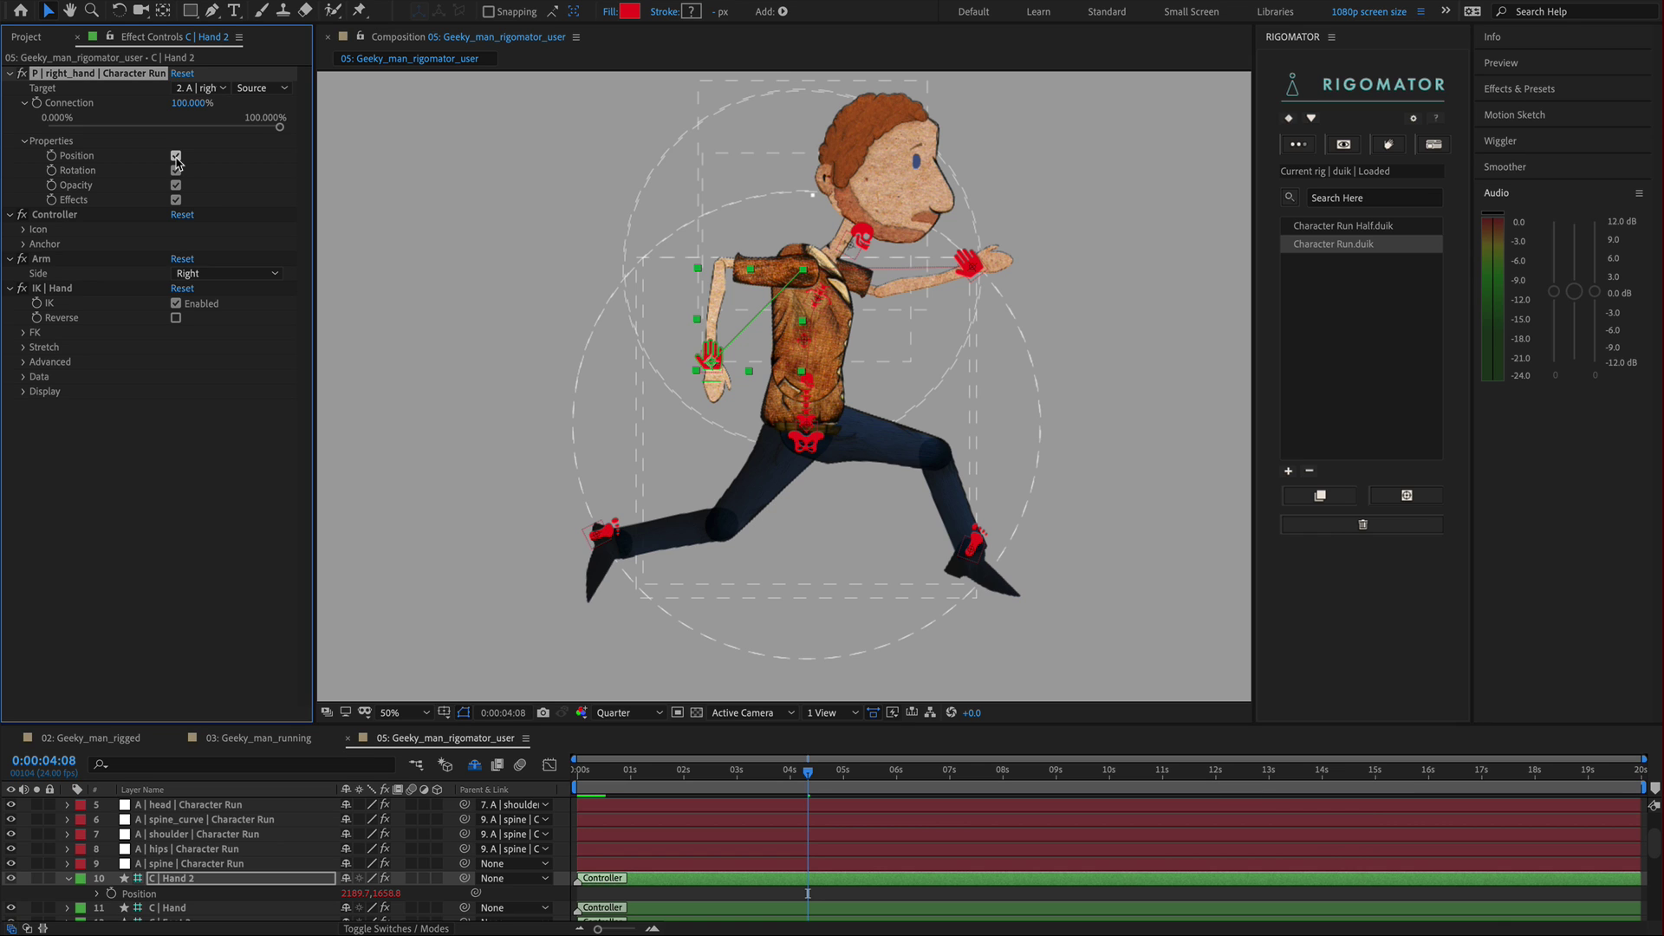
left_click(176, 171)
left_click(176, 185)
left_click(176, 201)
Step: Enable Reverse in the IK | Hand effect of A | right_hand | Character Run and show the effects of C | Hand 2
scroll(193, 867, "up", 2)
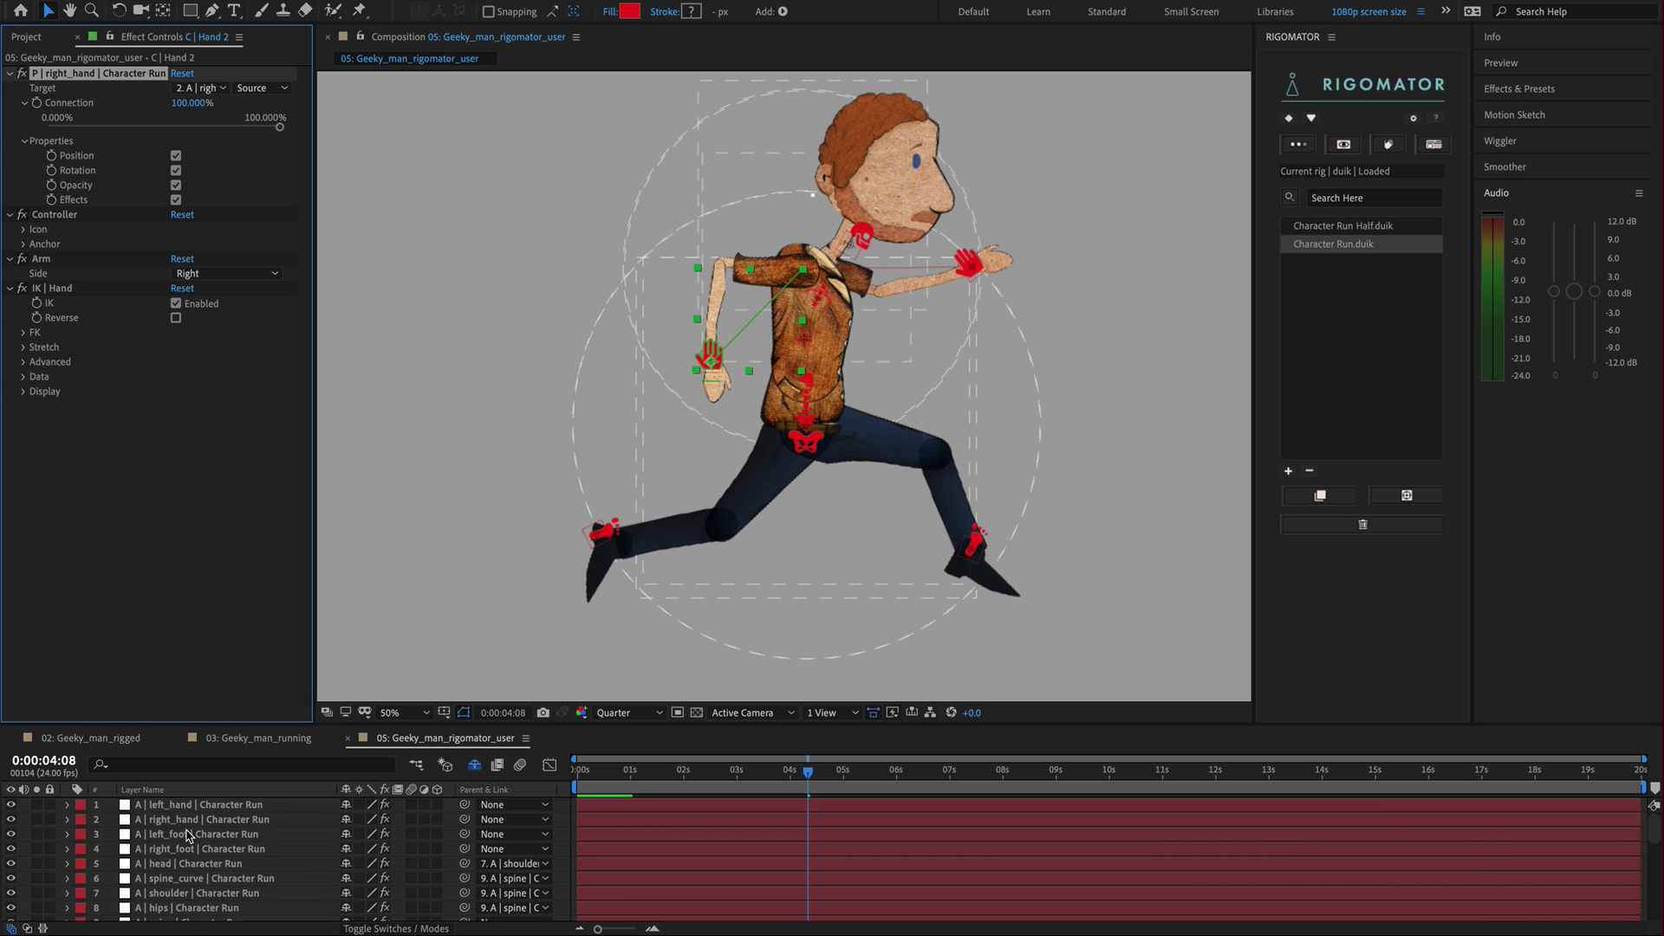
scroll(216, 853, "down", 2)
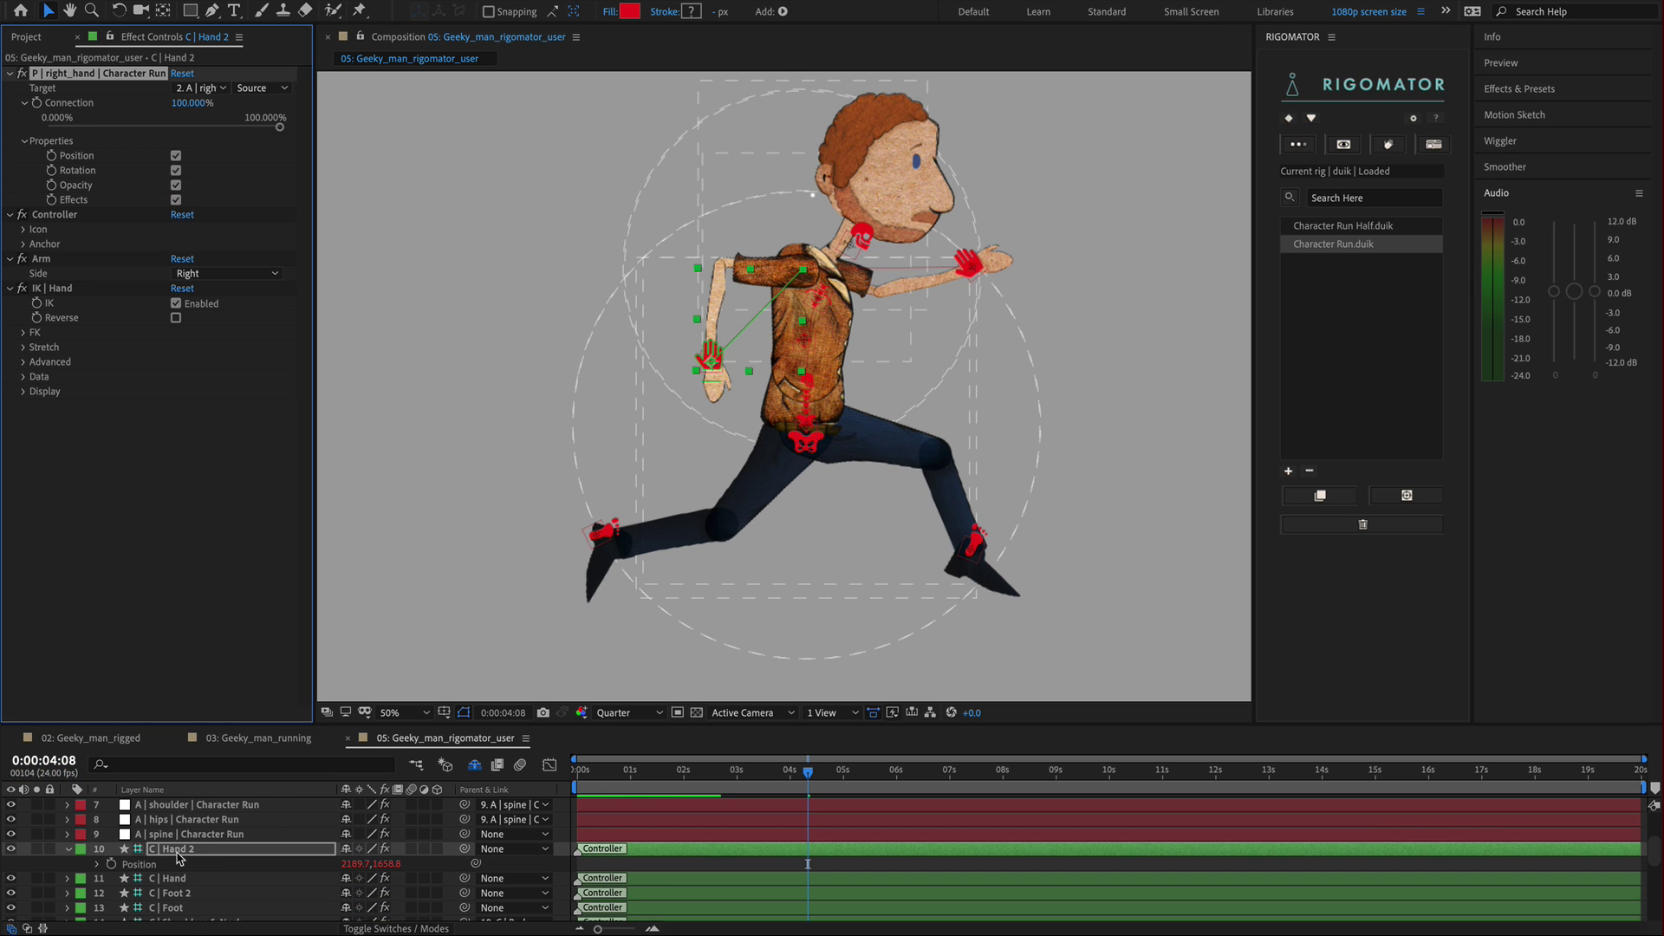
scroll(179, 858, "up", 2)
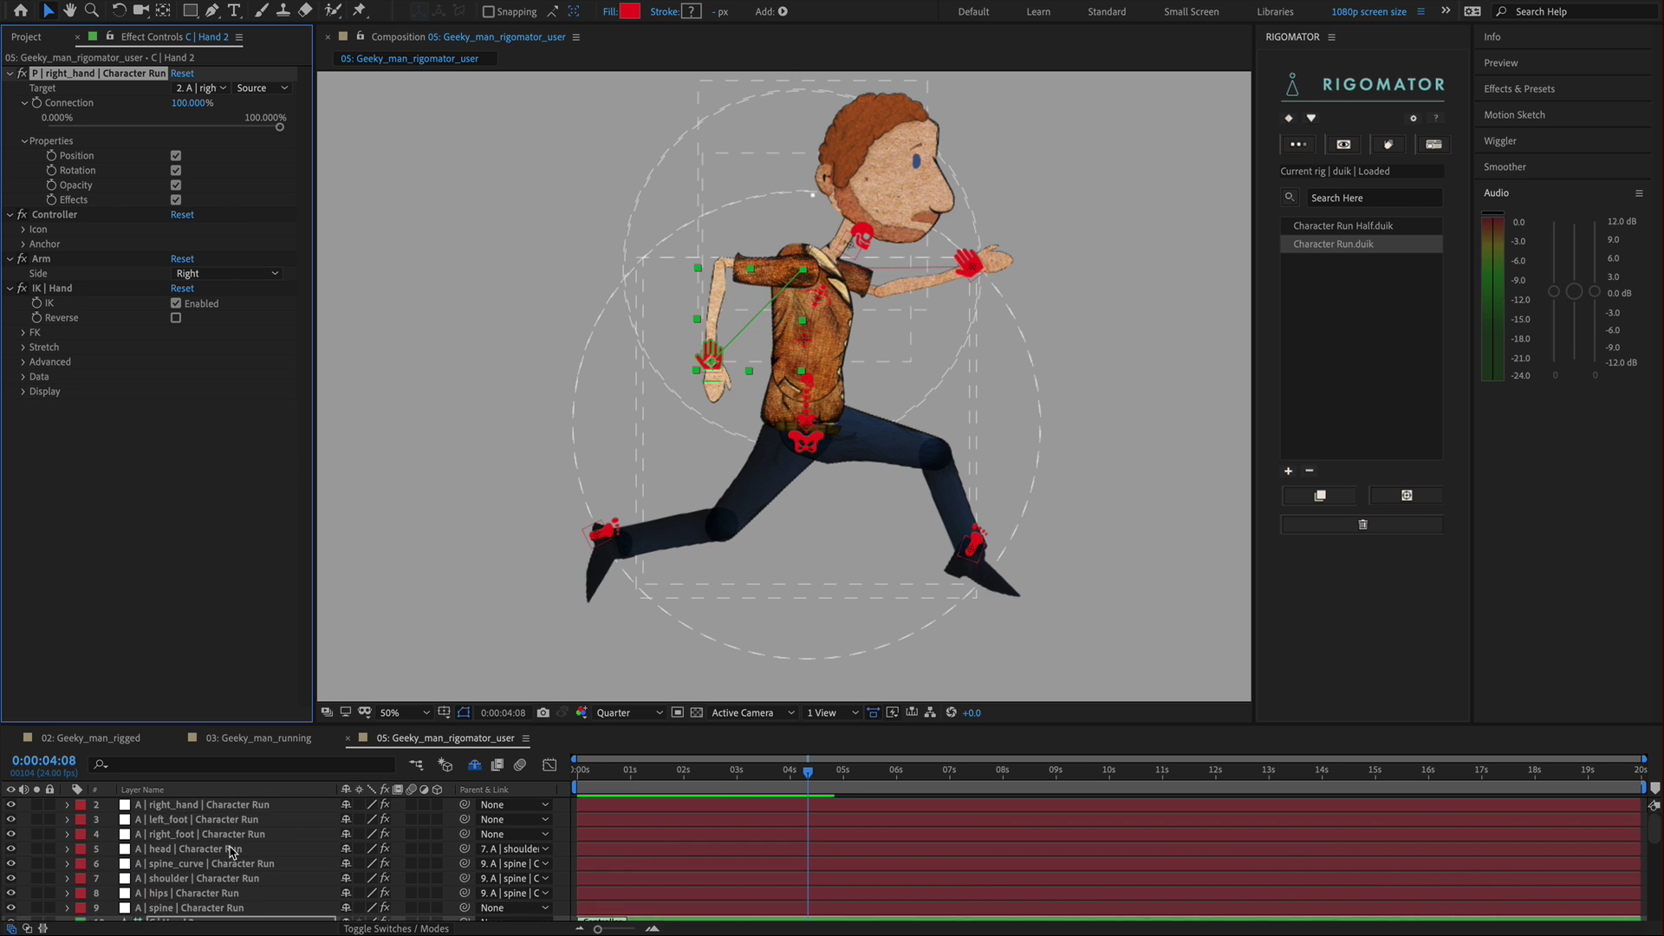
left_click(185, 822)
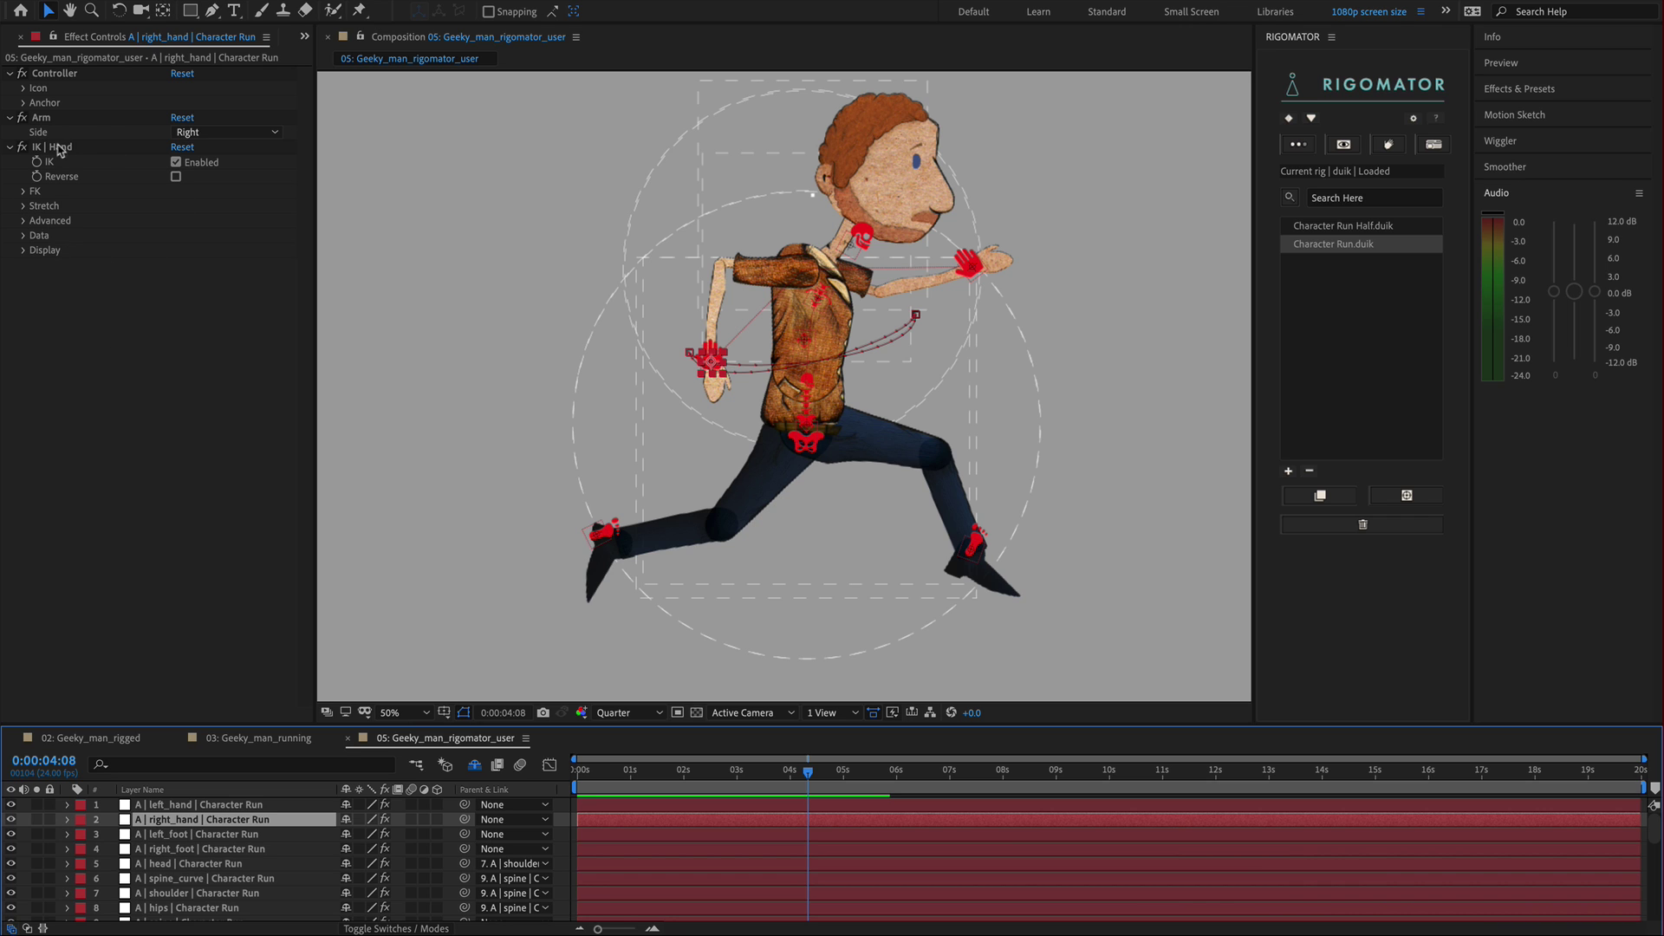
left_click(176, 178)
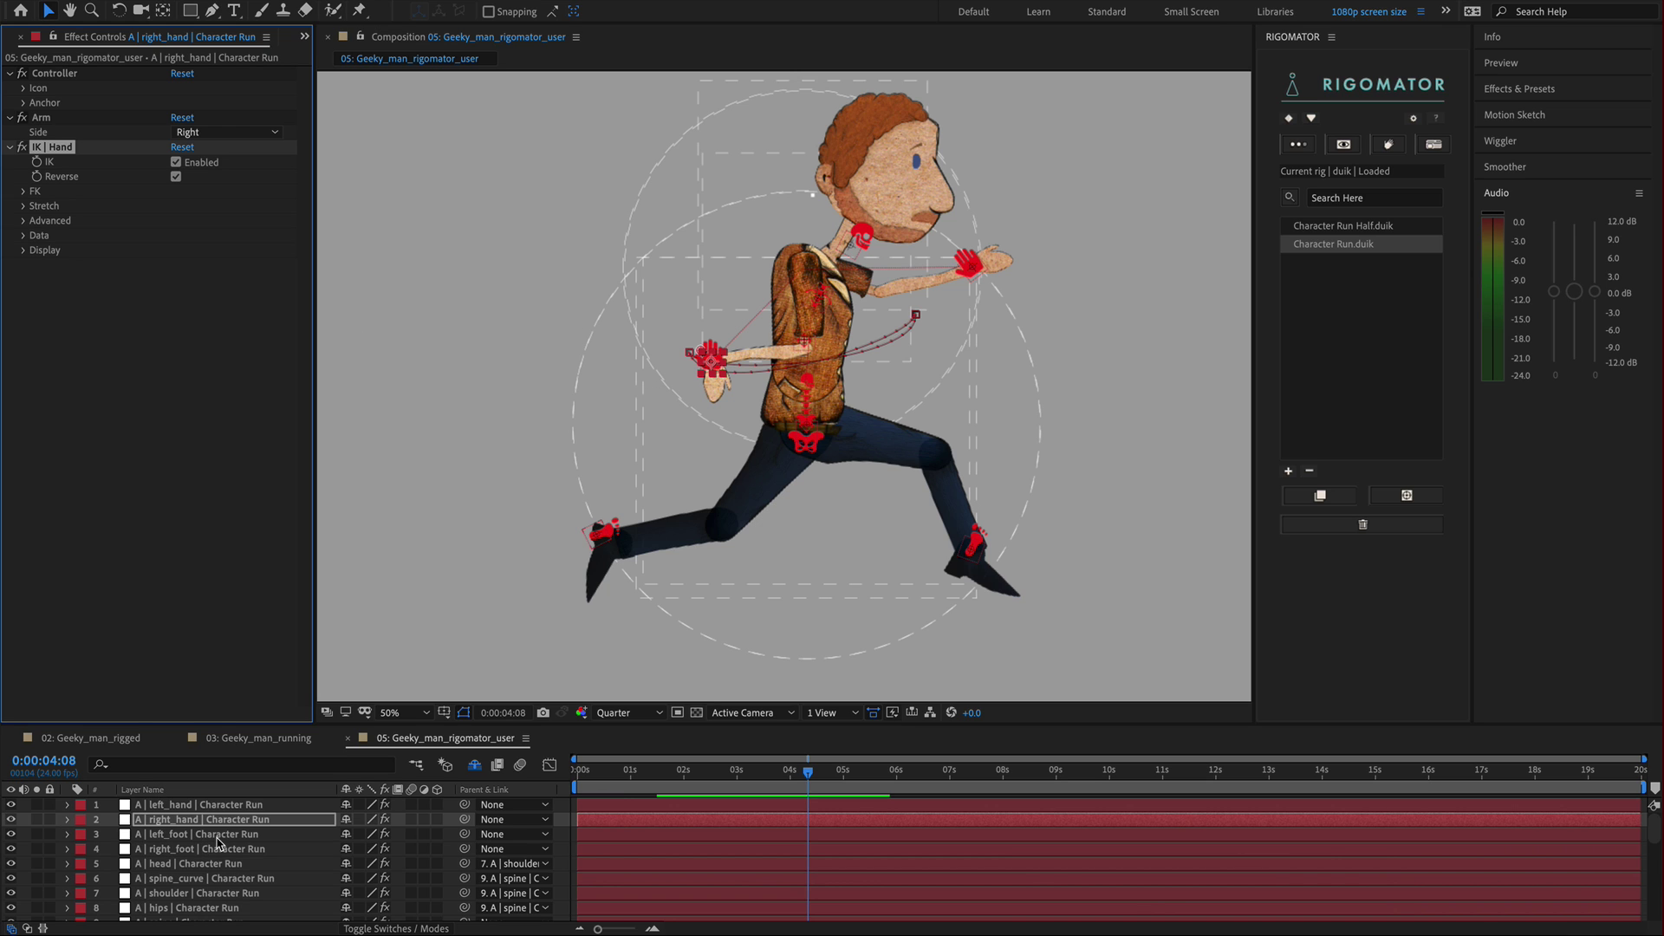
scroll(217, 840, "down", 1)
left_click(186, 907)
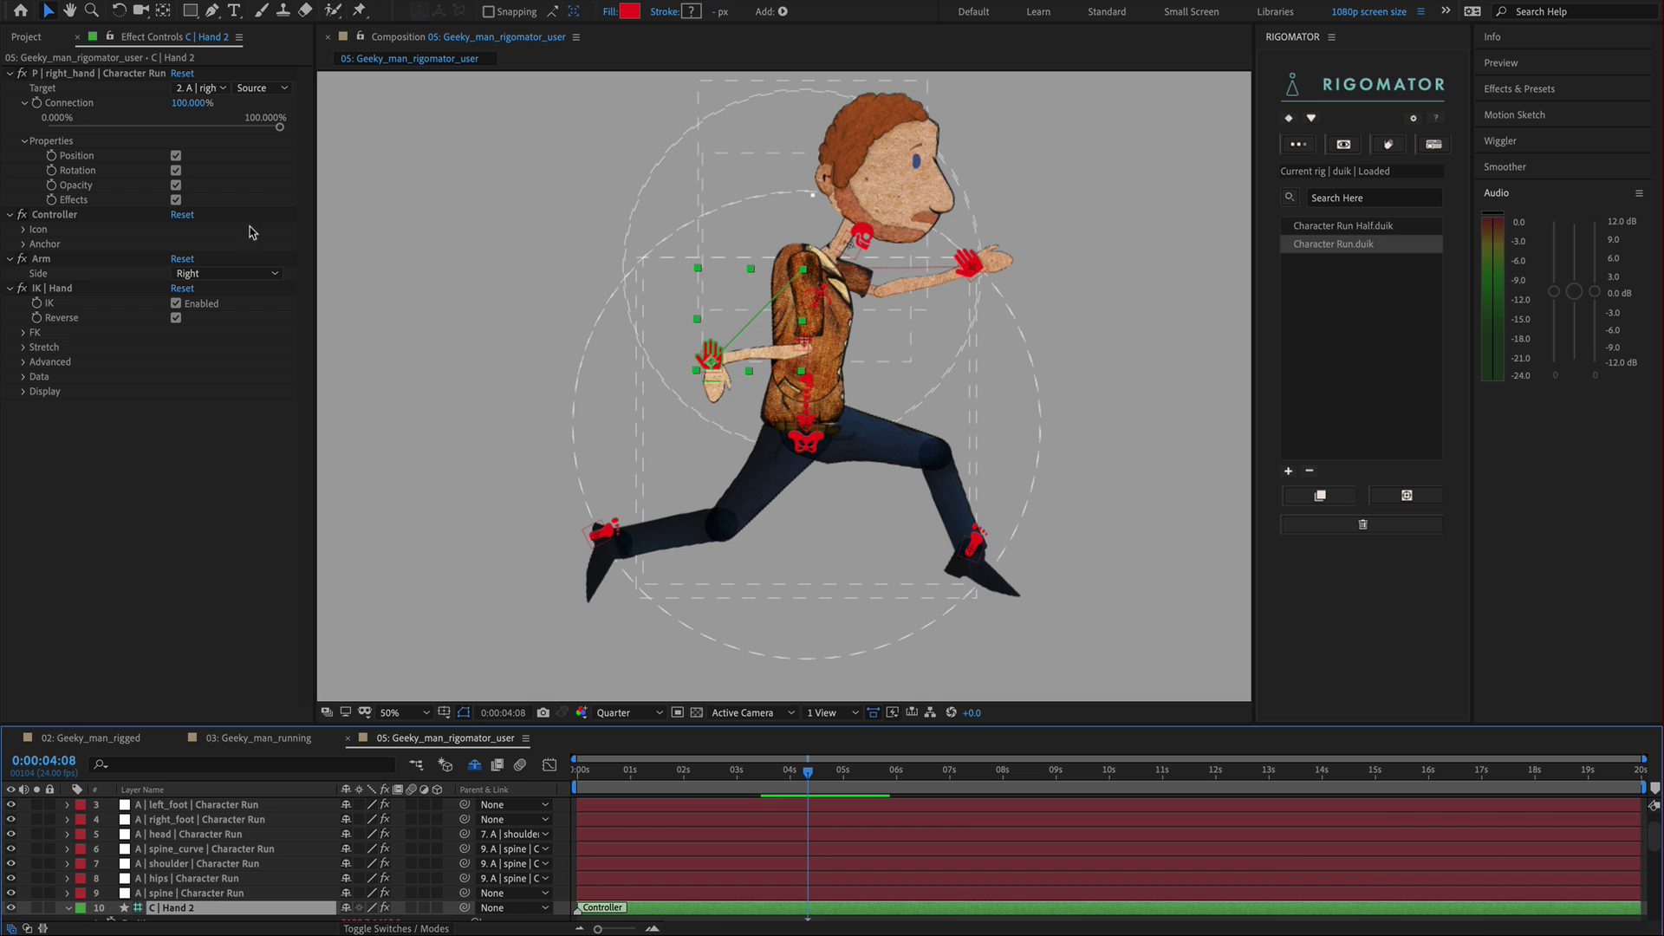
Step: Test C | Hand 2's right_hand connection with Effects off and on, and disable Reverse on A | right_hand | Character Run
mouse_move(280, 130)
left_mouse_down()
mouse_move(131, 129)
mouse_move(293, 131)
left_mouse_up()
scroll(186, 880, "up", 1)
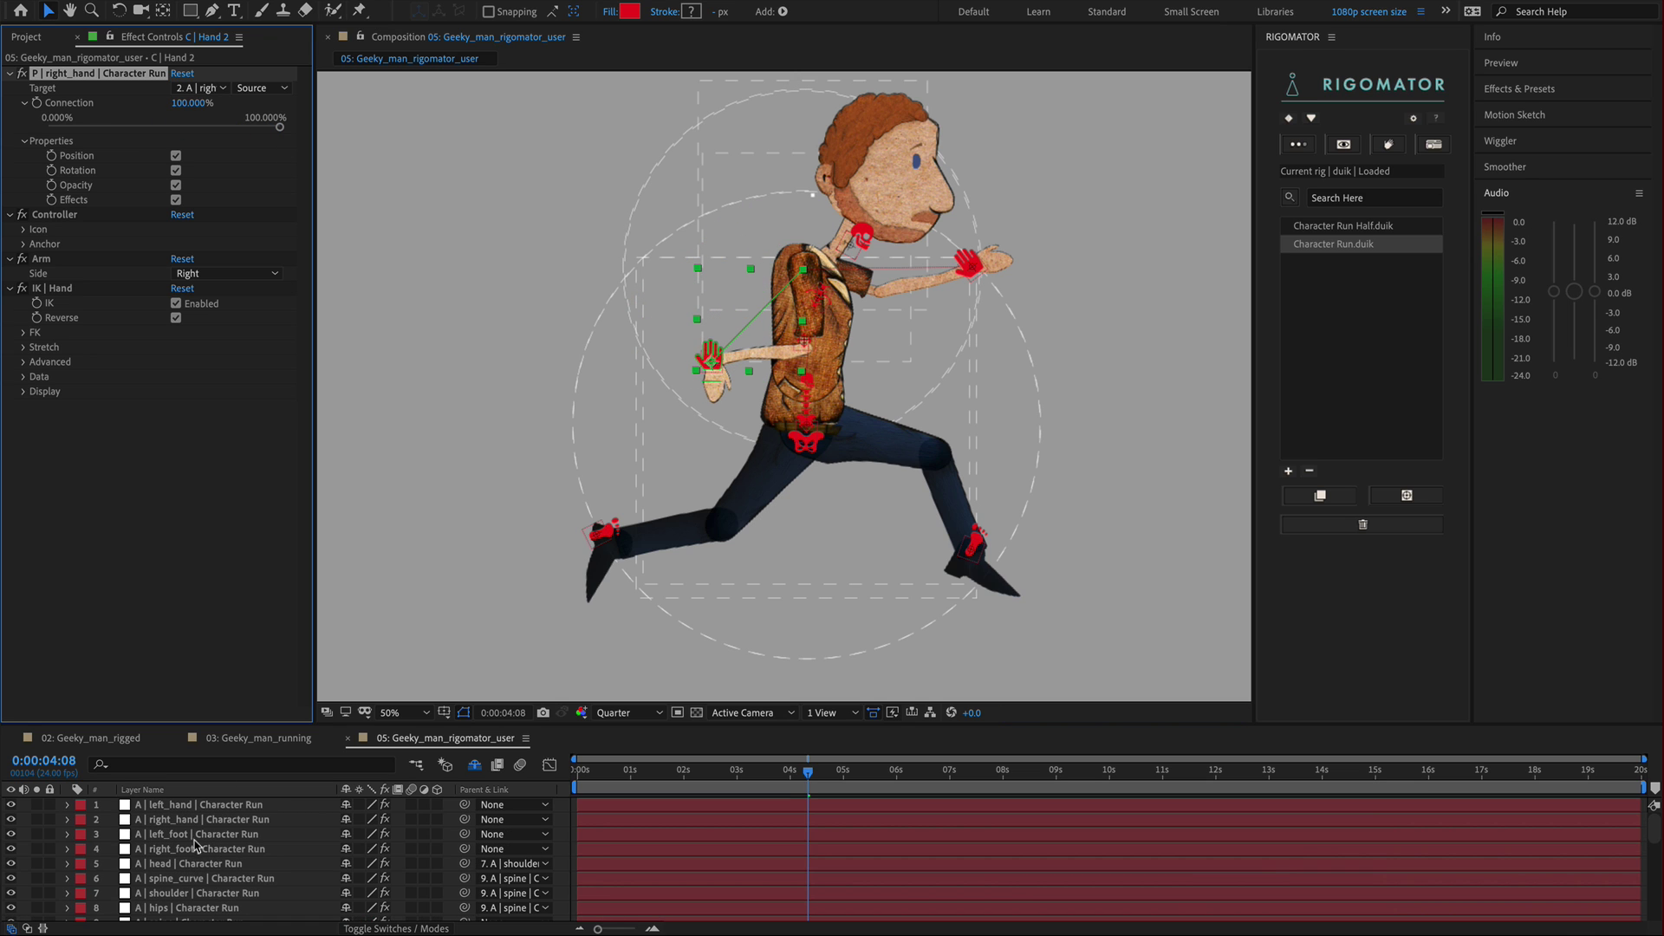
left_click(176, 200)
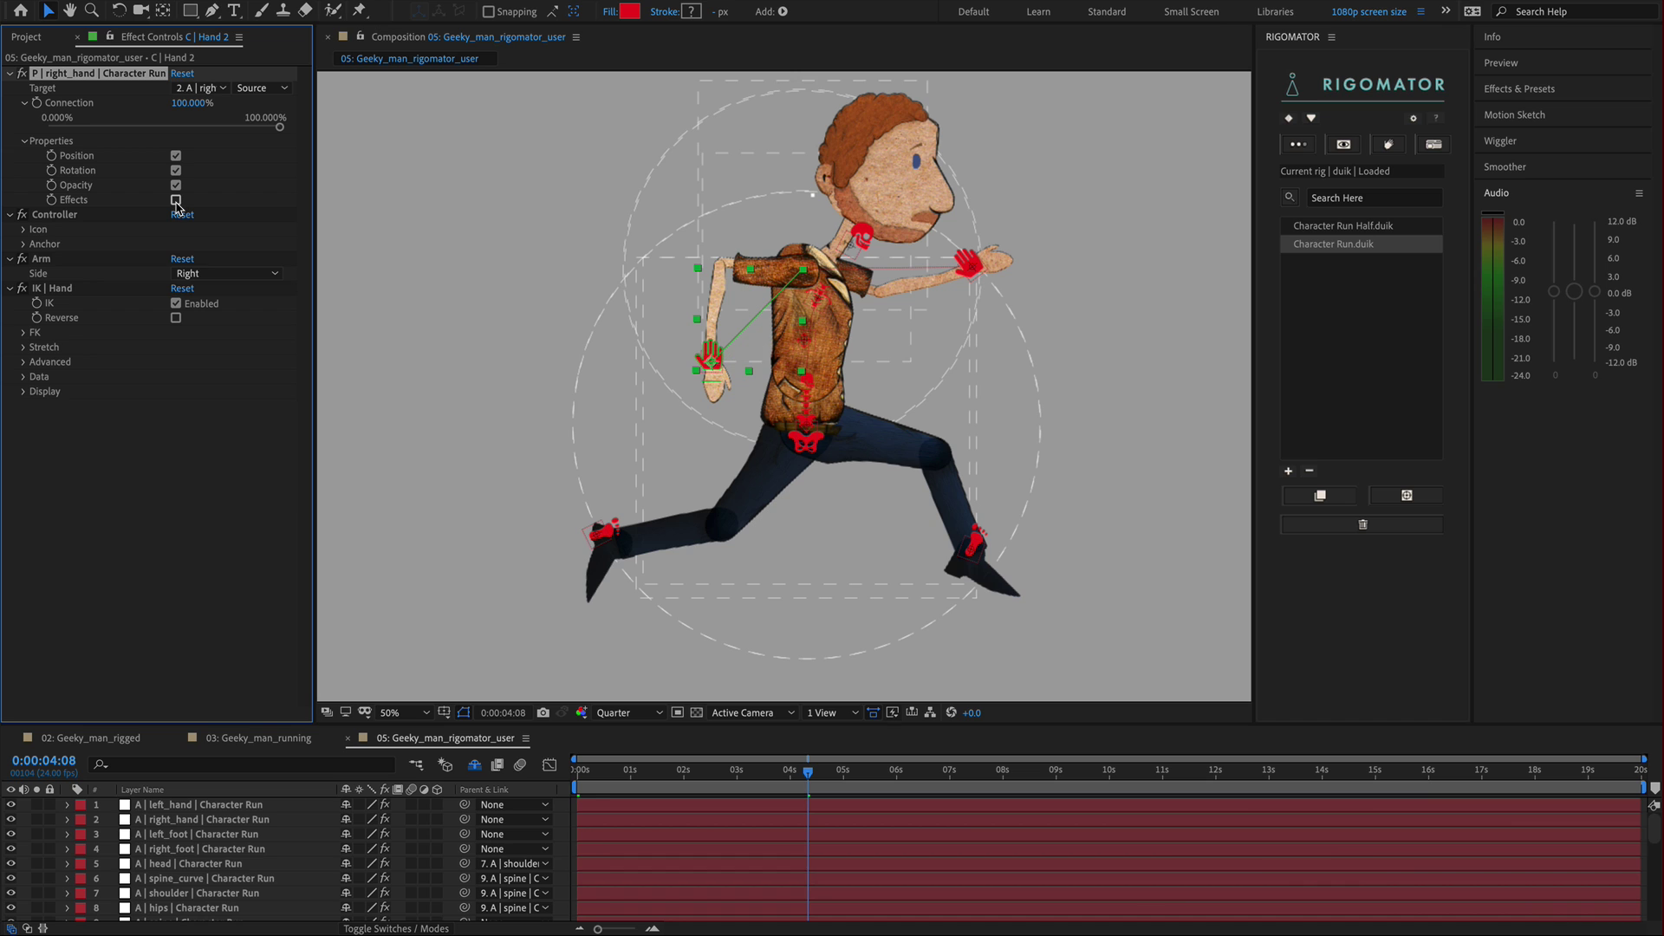
left_click(185, 819)
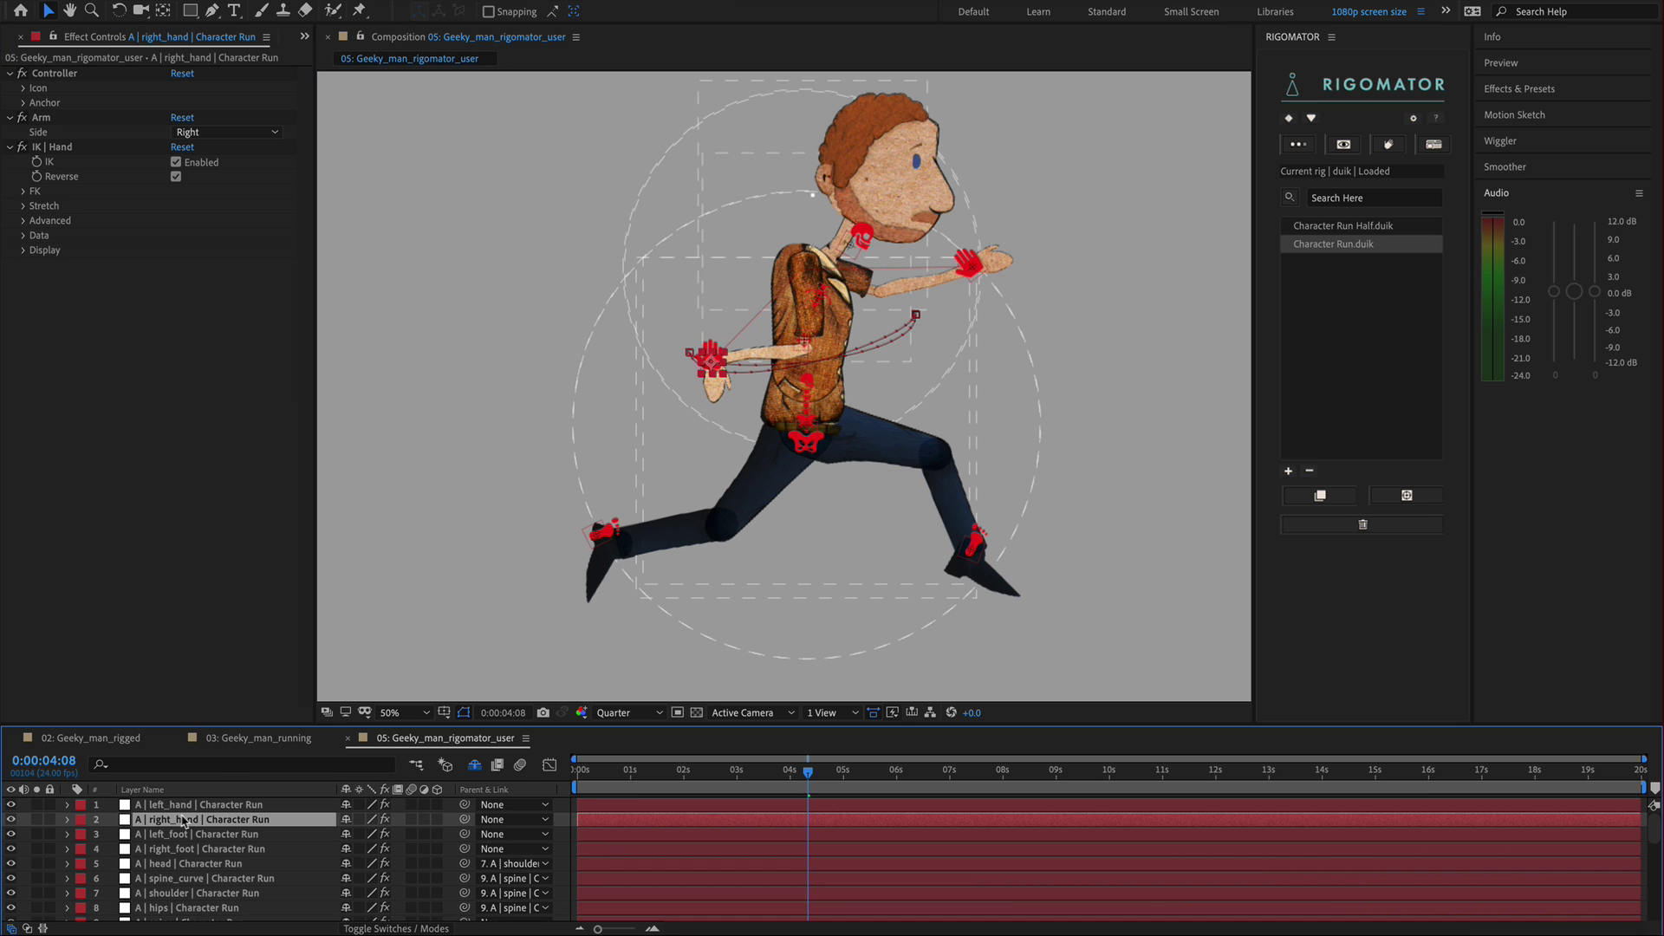
left_click(176, 176)
Step: Select the Character Run layers from left_hand through spine and reveal their keyframed properties
left_click(792, 805)
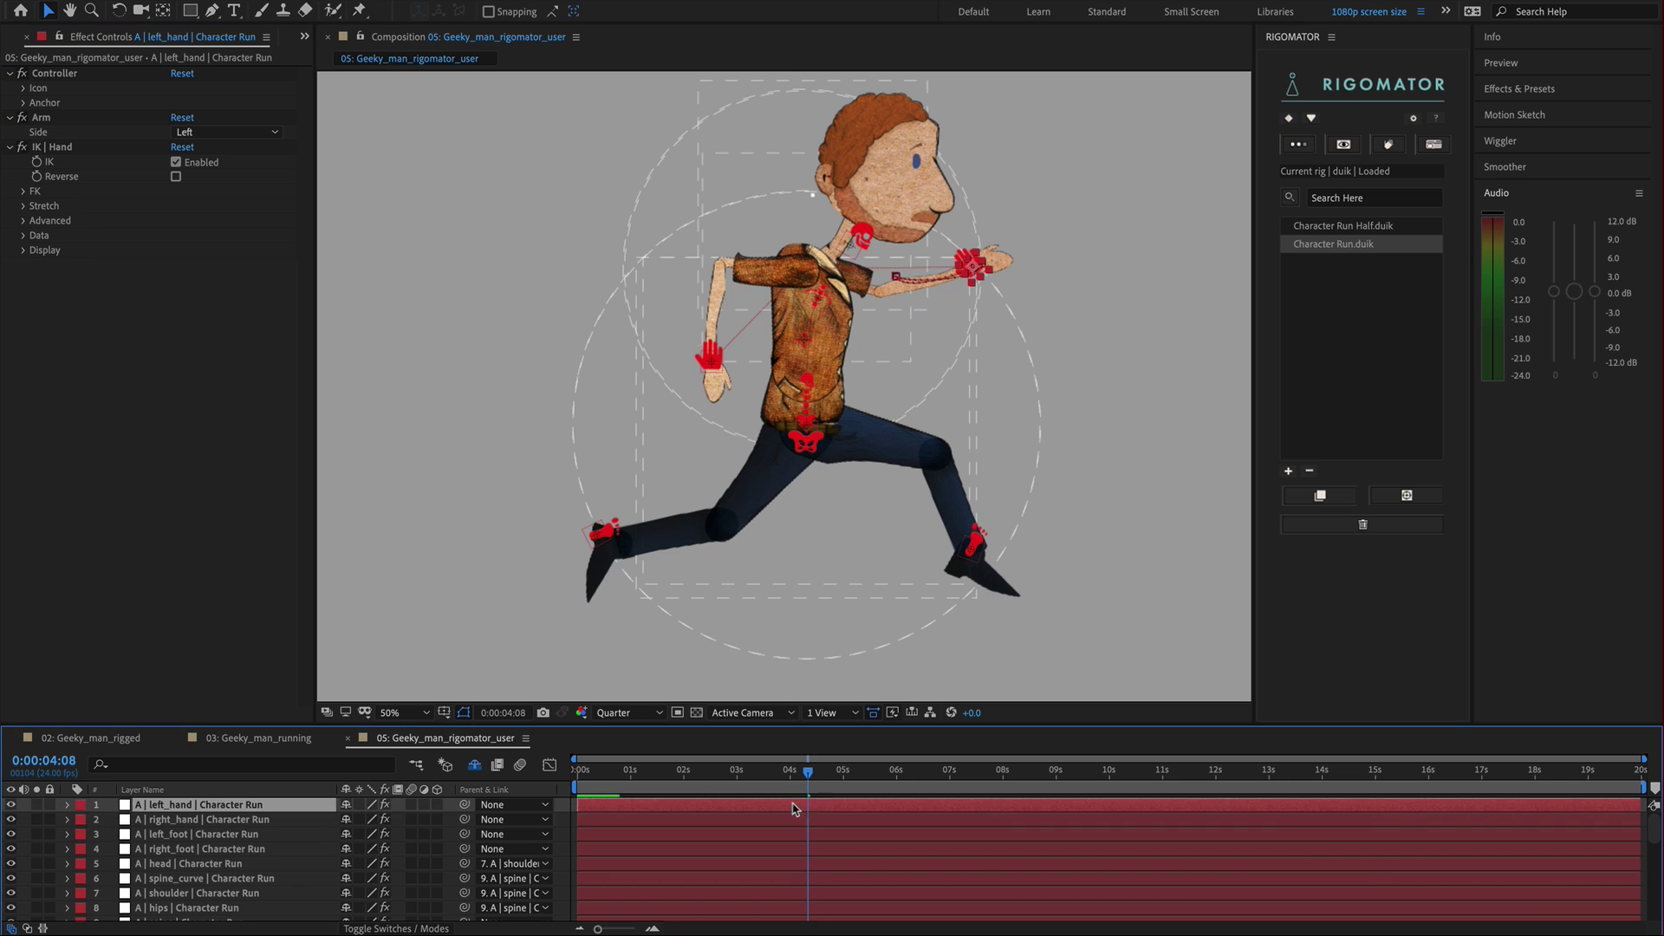
scroll(812, 882, "down", 1)
left_click(801, 893)
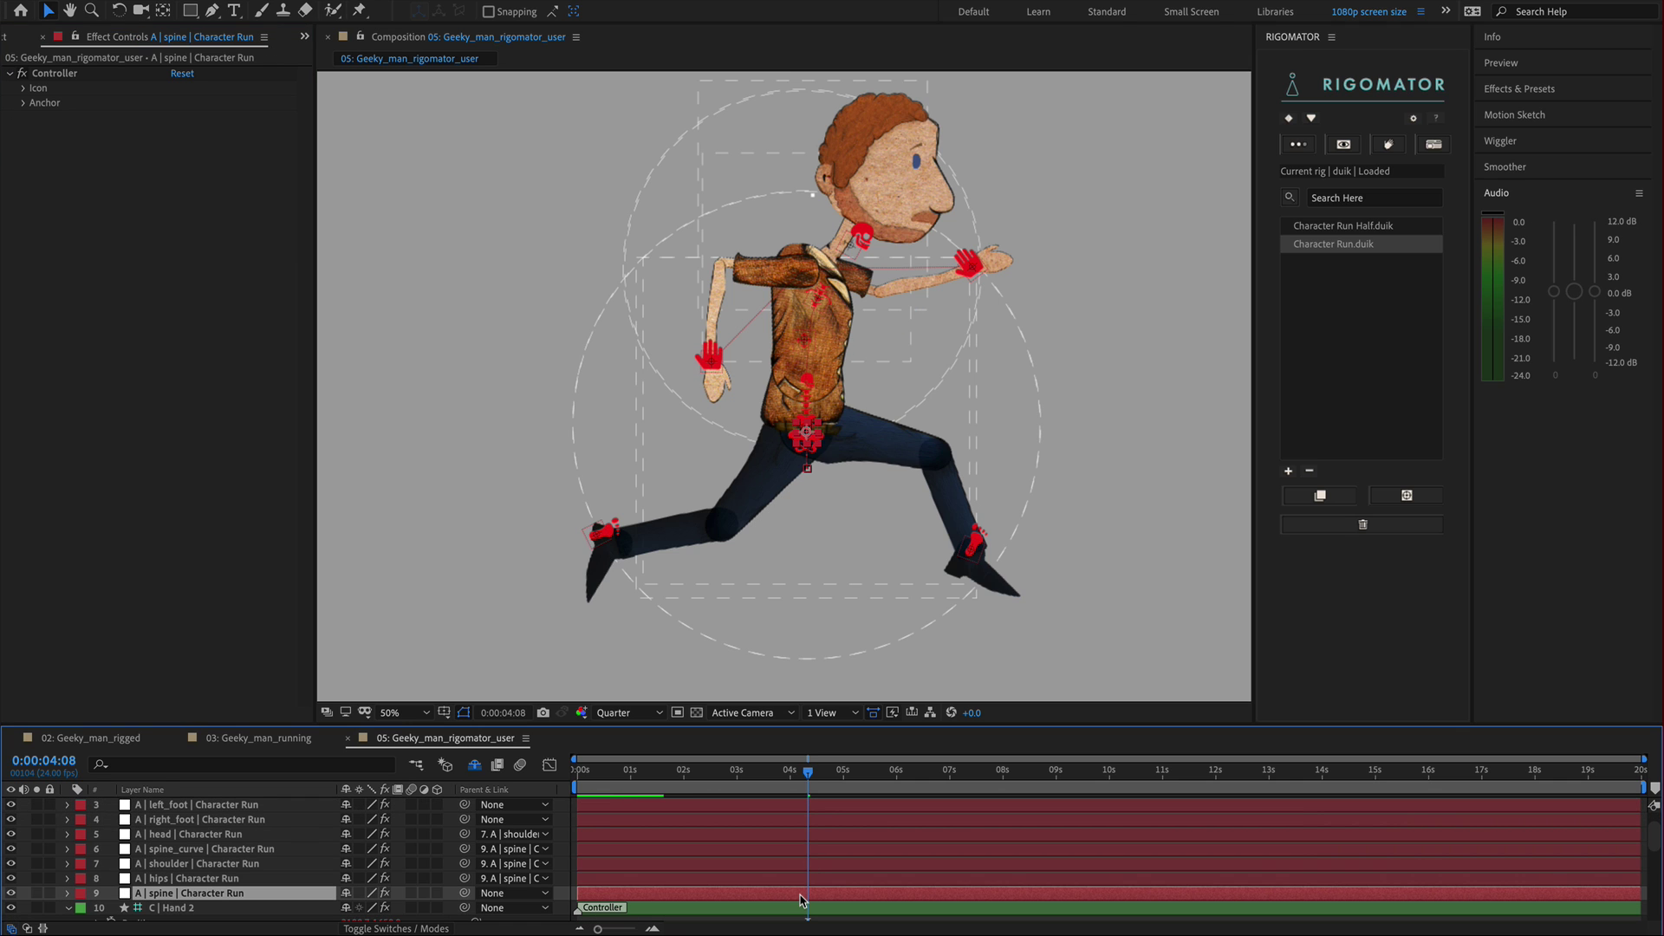
key("ctrl+a")
scroll(810, 862, "down", 1)
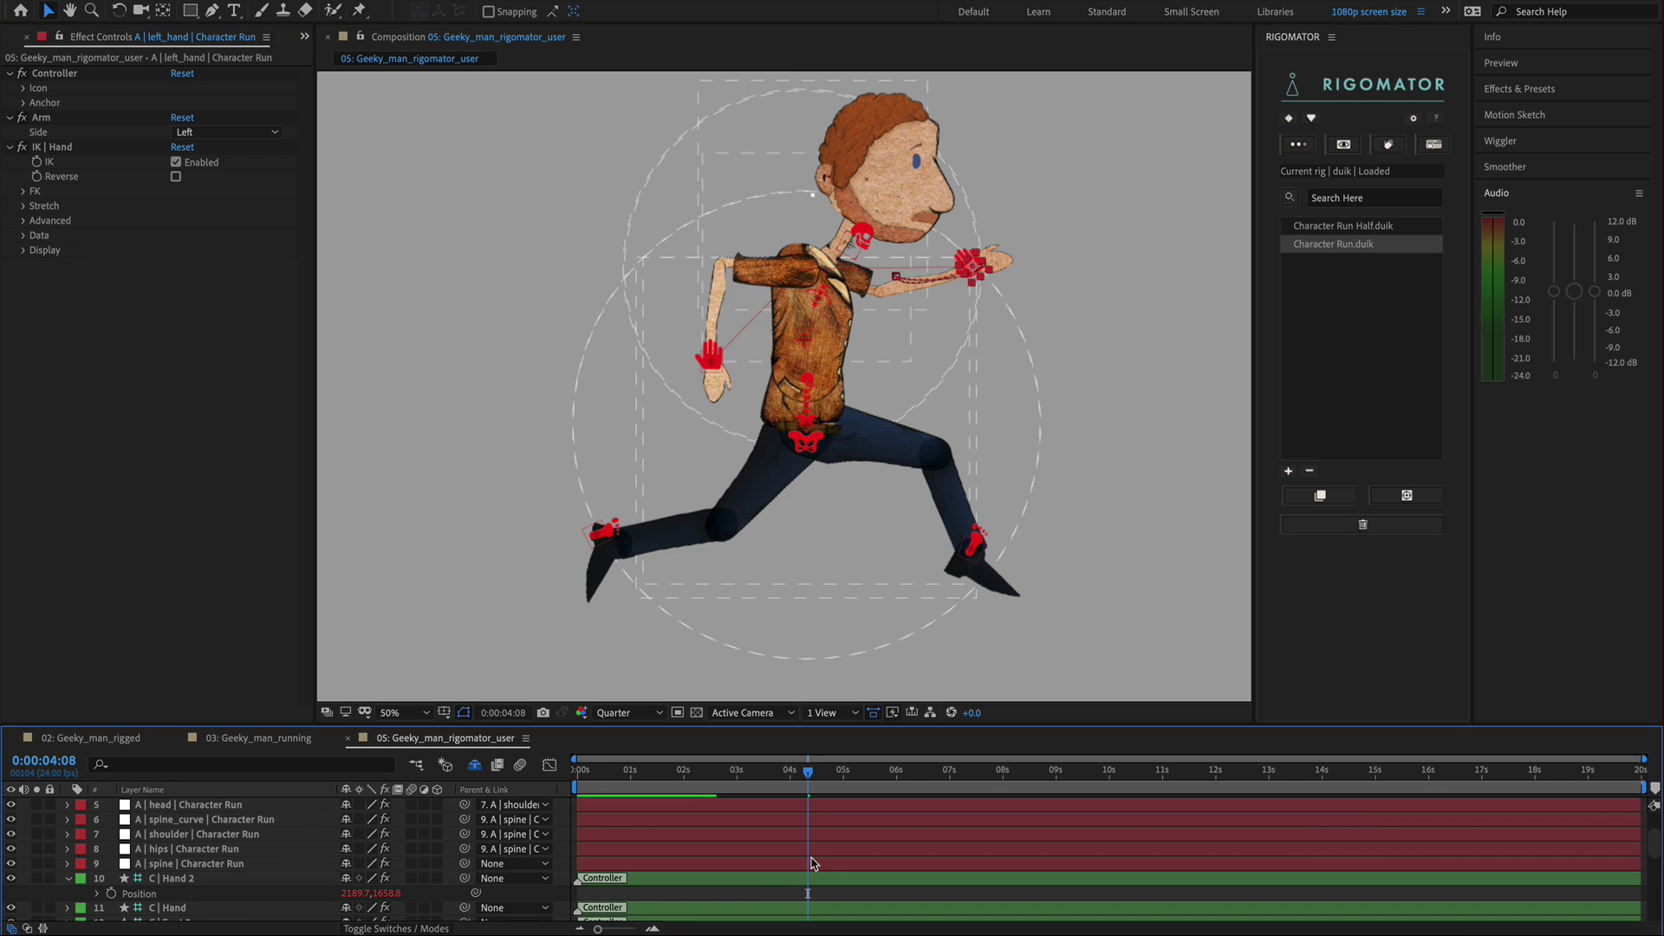
key("u")
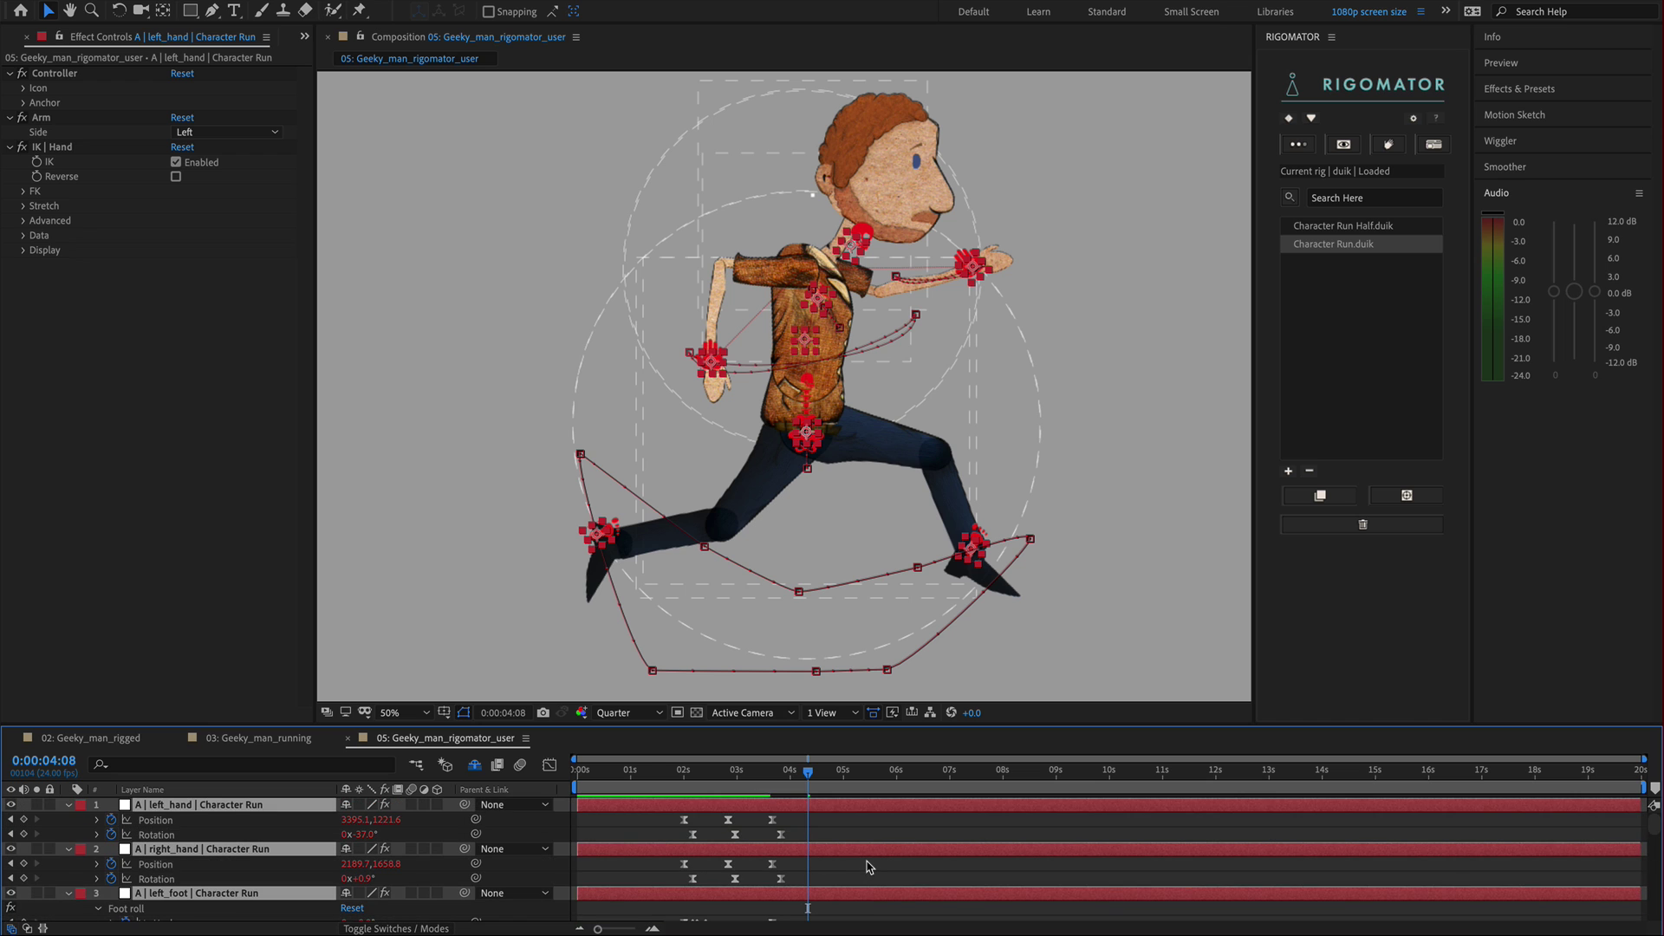
Step: Look through the revealed keyframes and collapse the Character Run layers and the C | Hand 2 layer
scroll(861, 877, "down", 3)
scroll(860, 880, "up", 3)
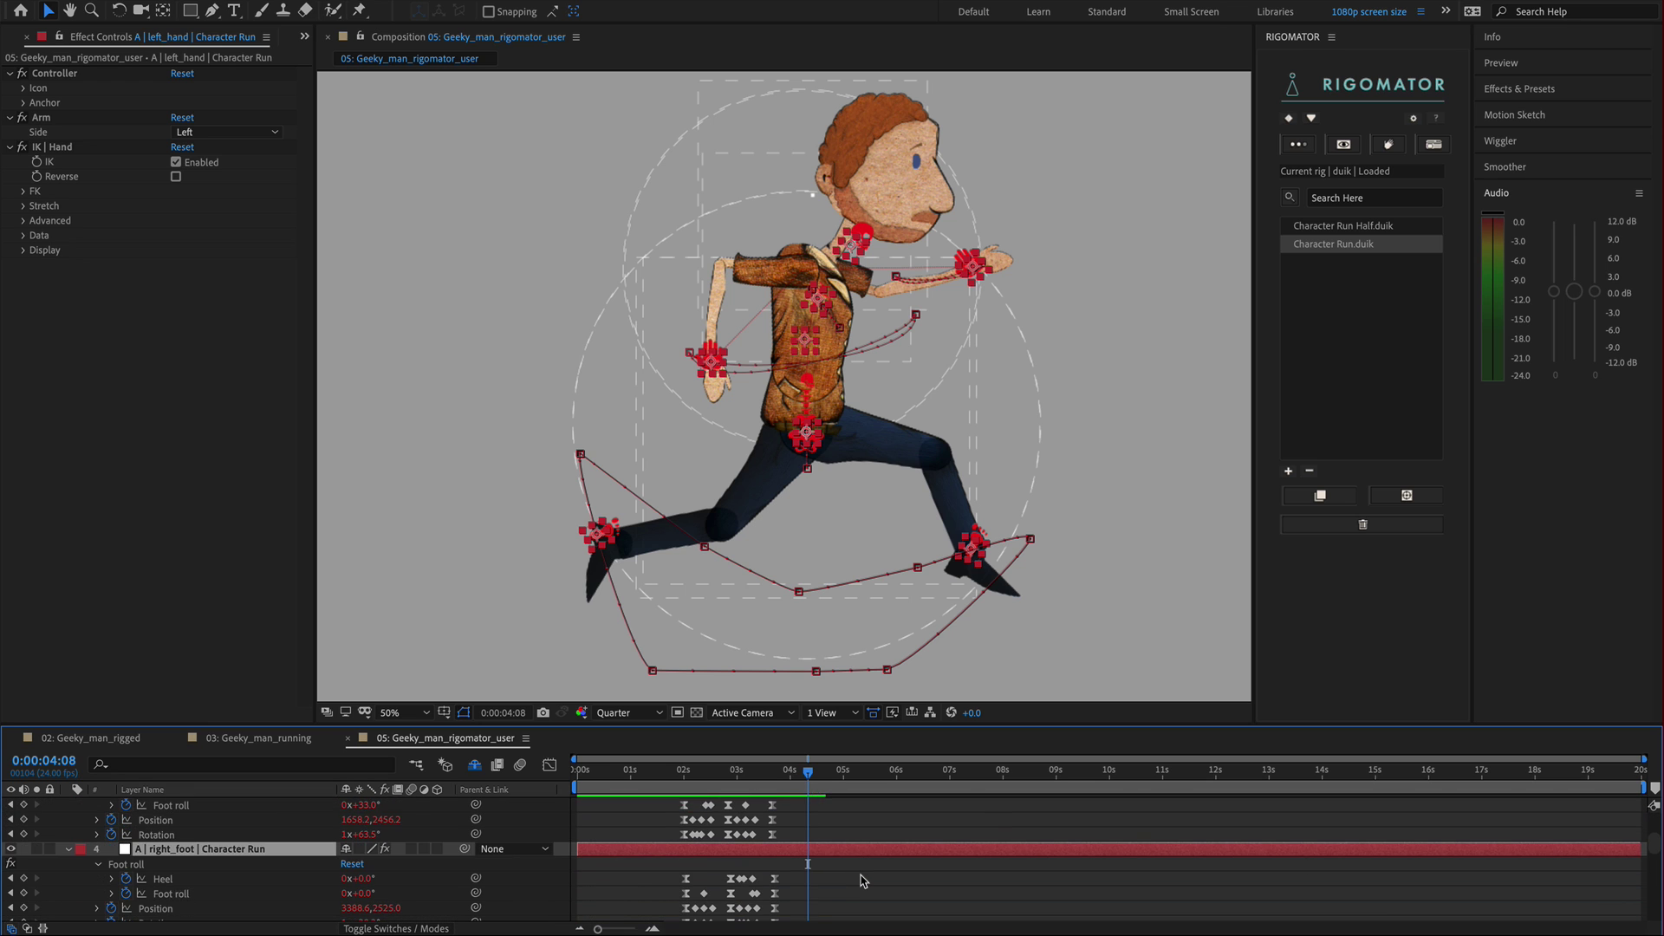
key("u")
key("ctrl+a")
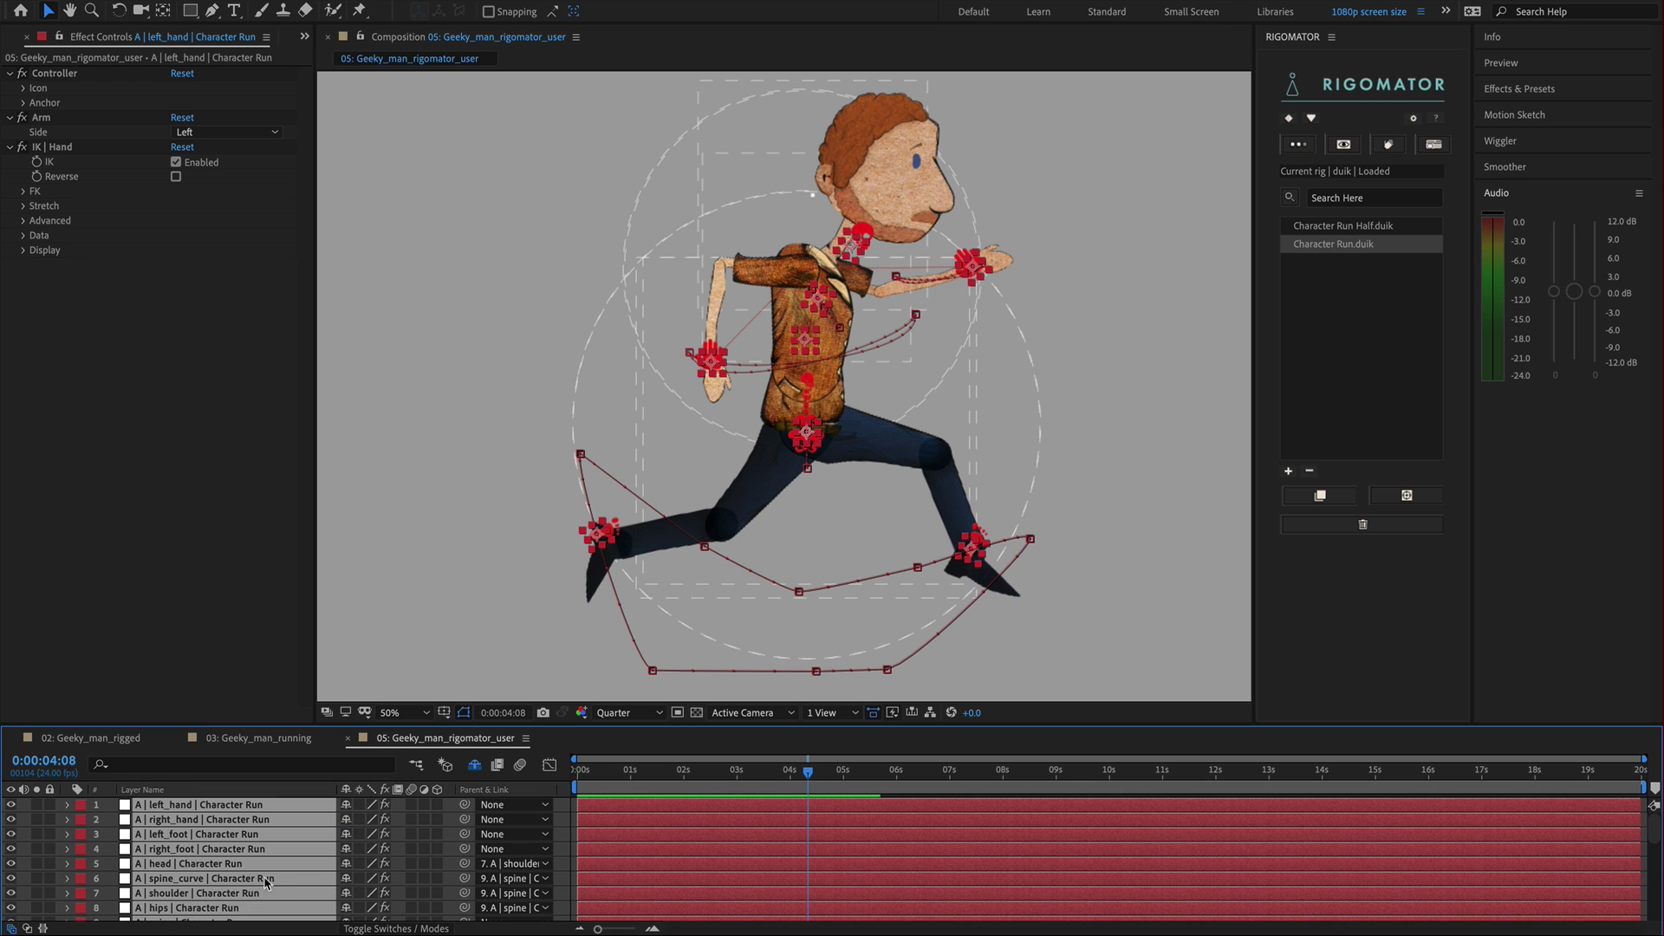
scroll(234, 869, "down", 4)
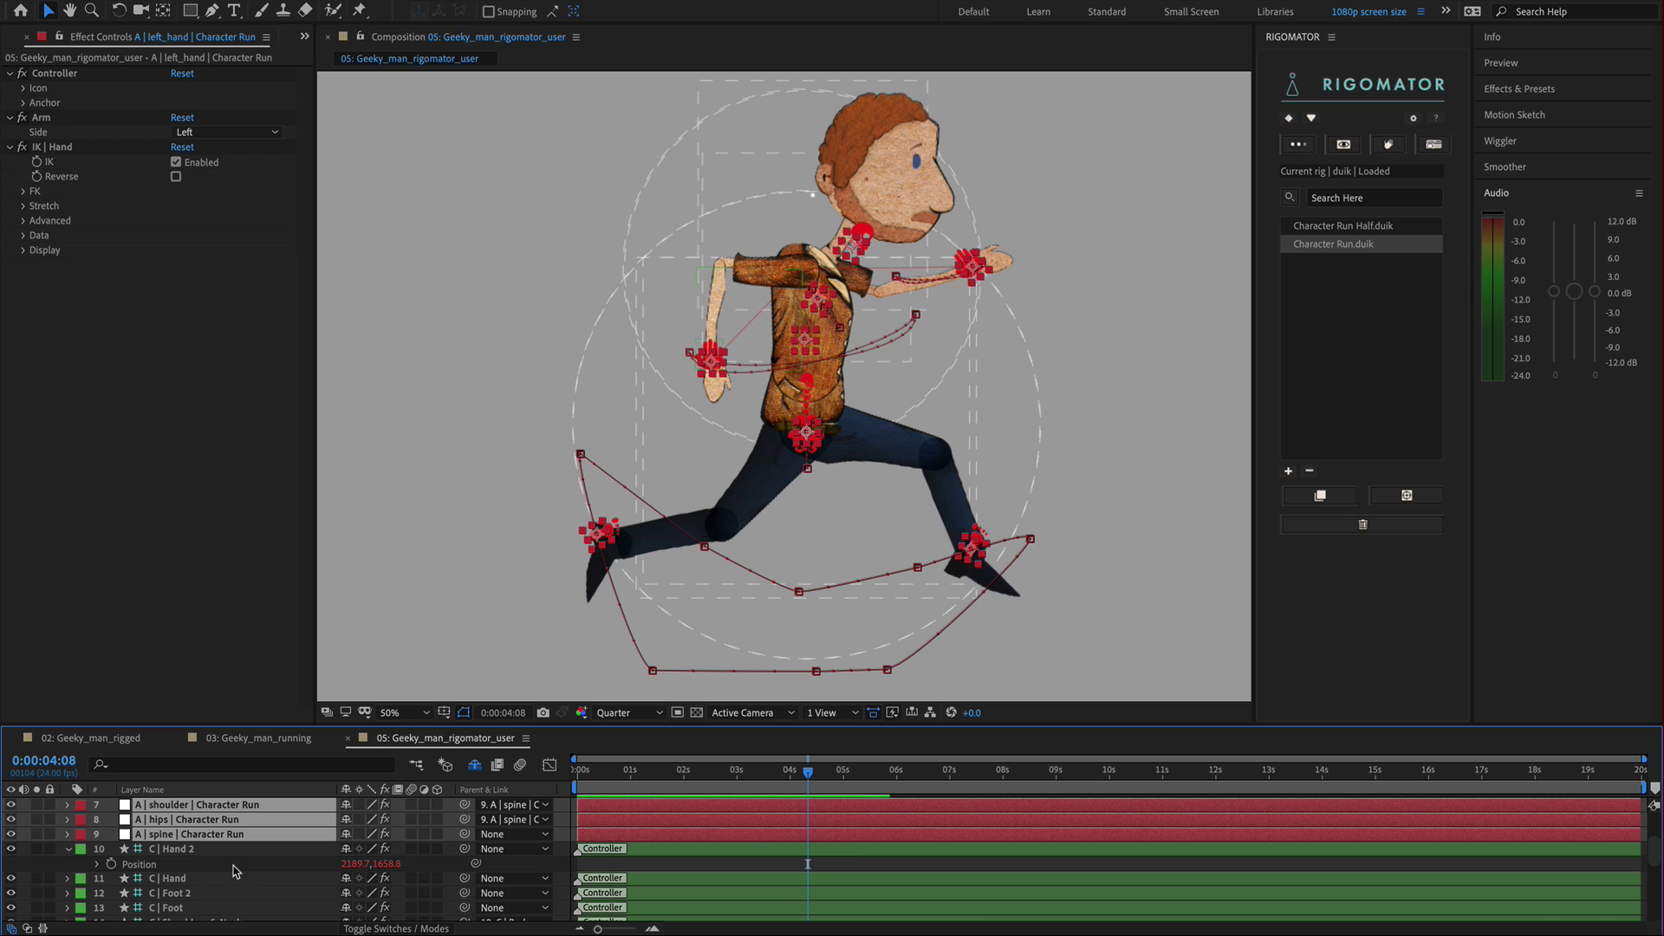
left_click(71, 850)
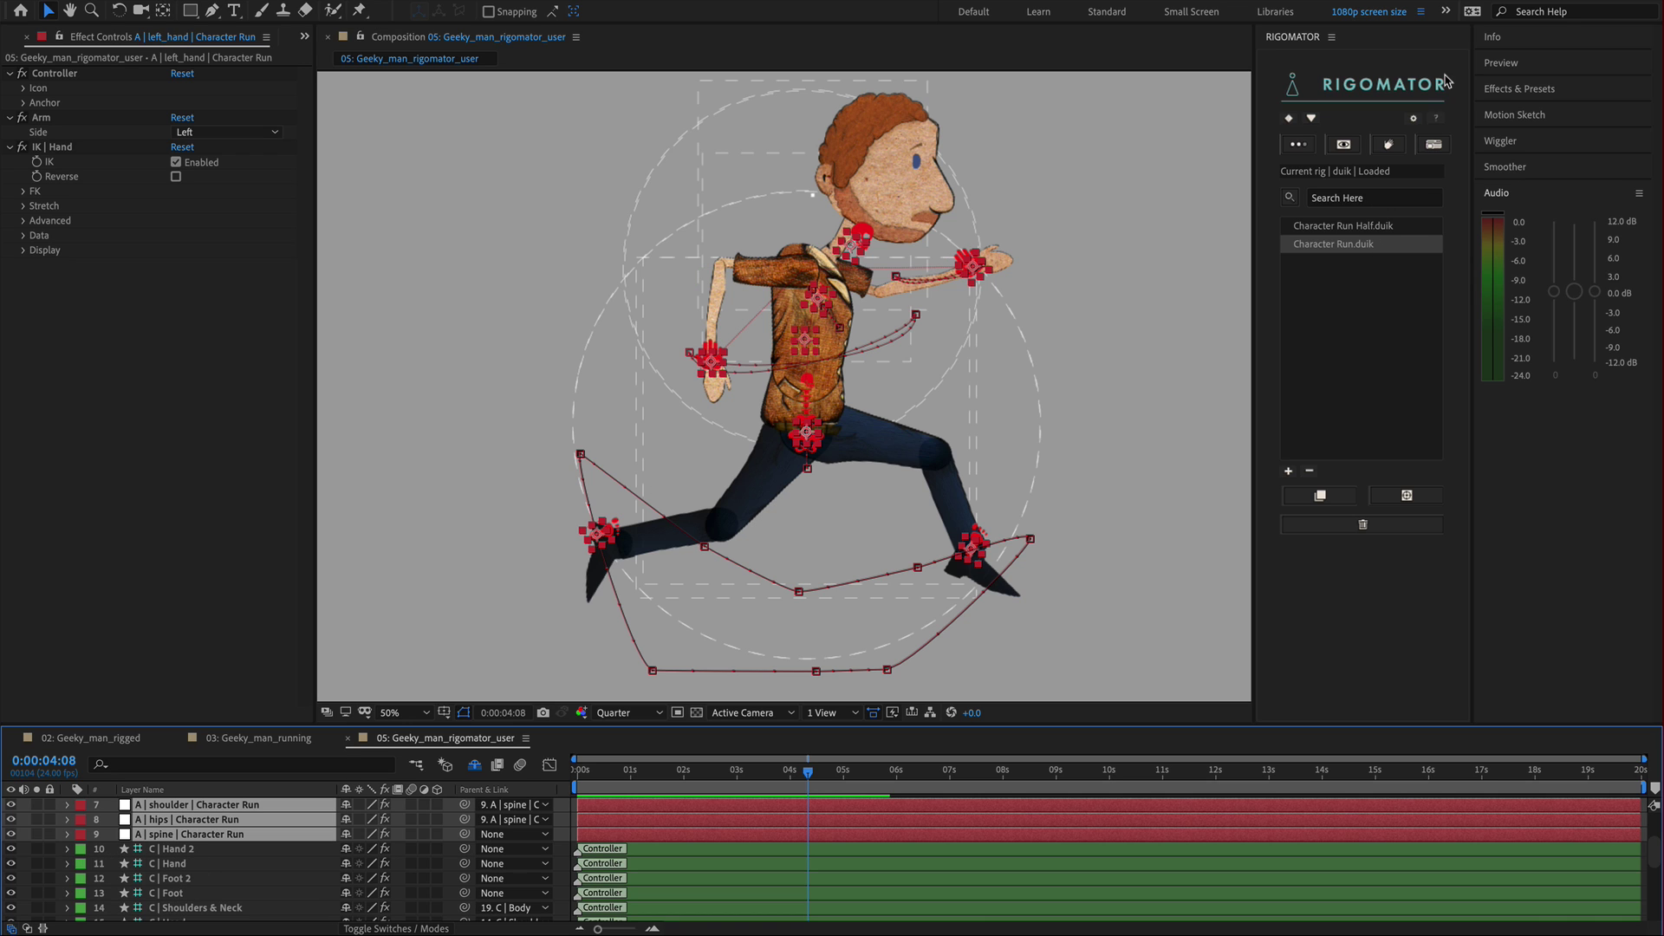
Step: Try to remove the Character Run Half template from the composition with Rigomator
left_click(1376, 285)
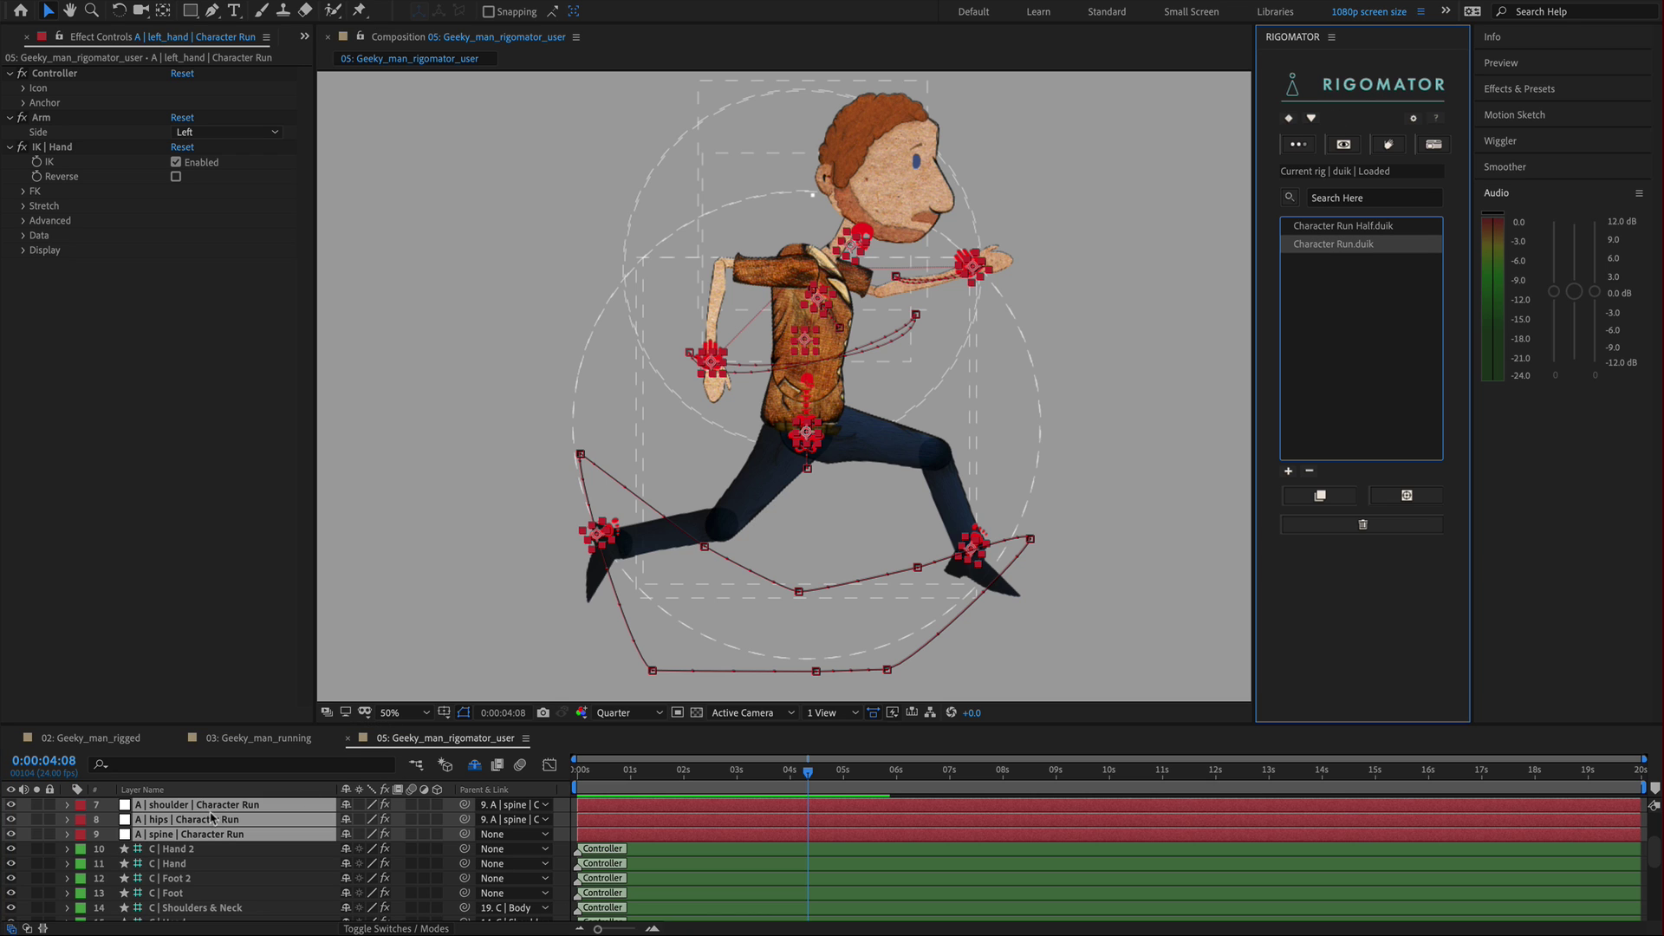
left_click(1318, 227)
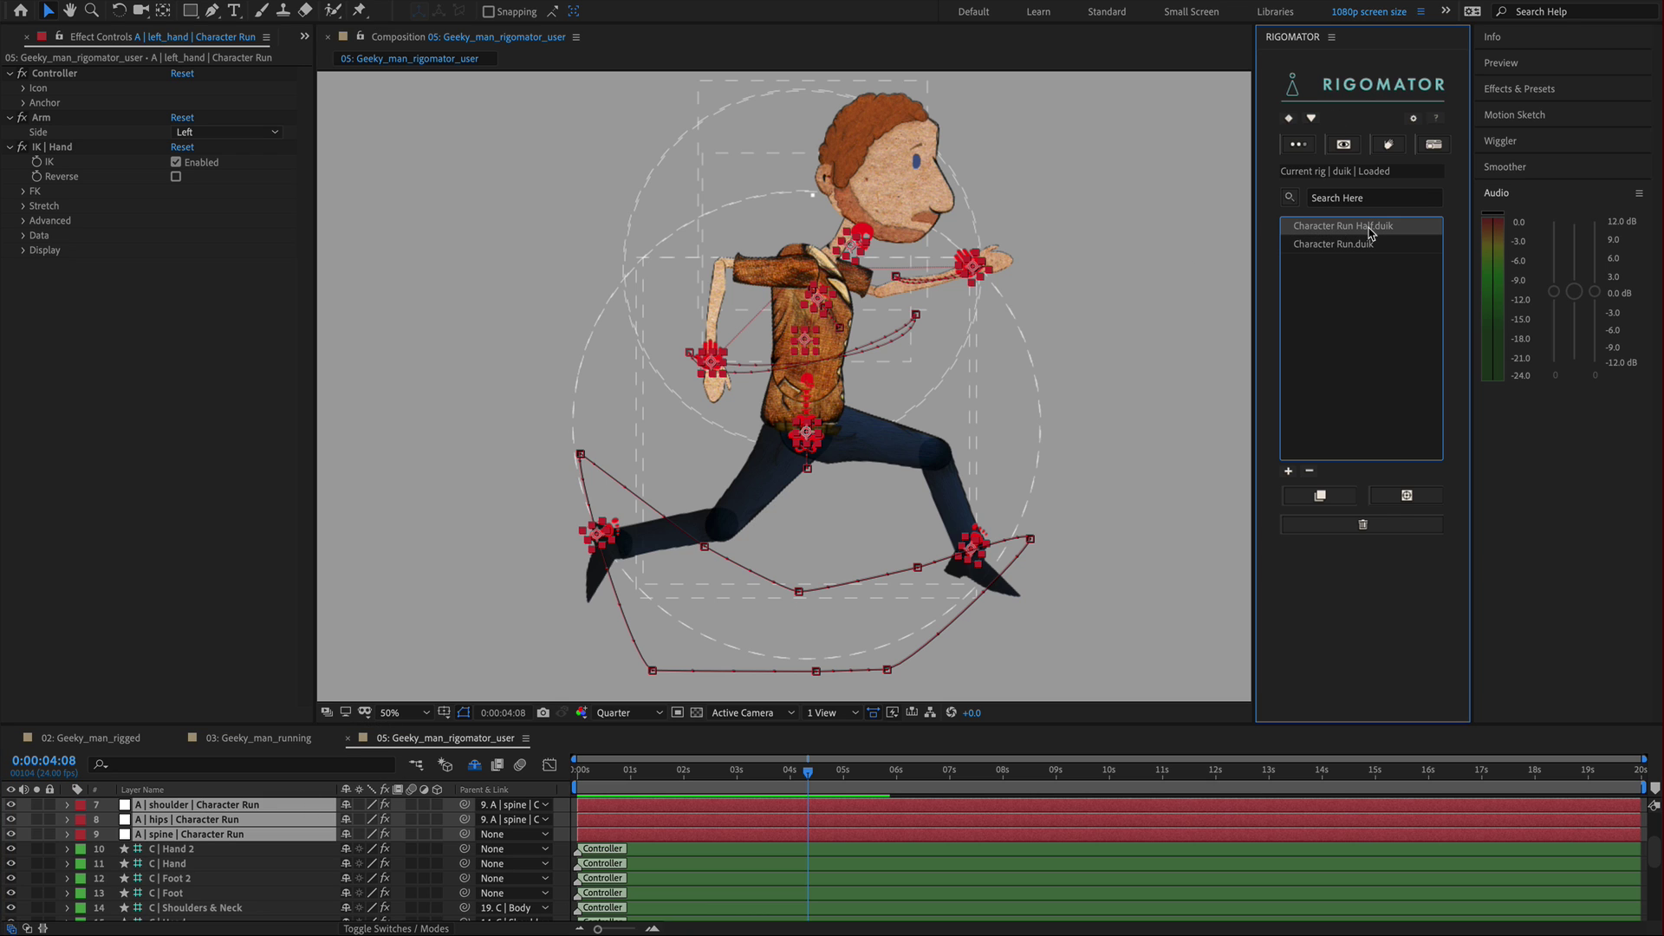
left_click(1363, 524)
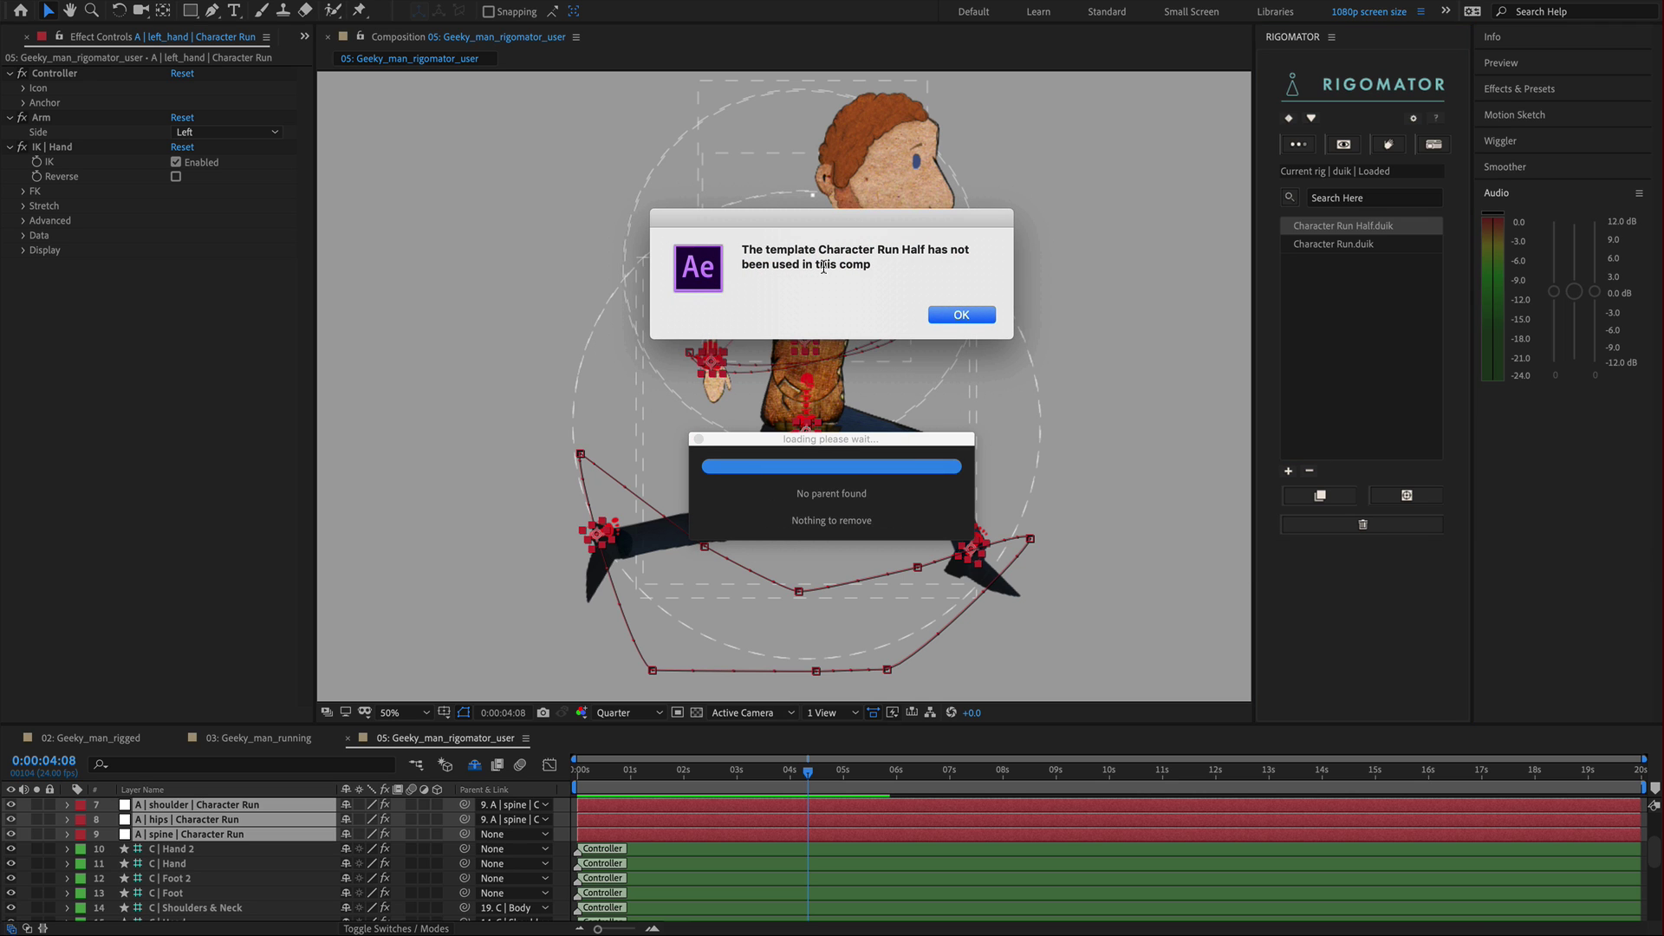
left_click(969, 317)
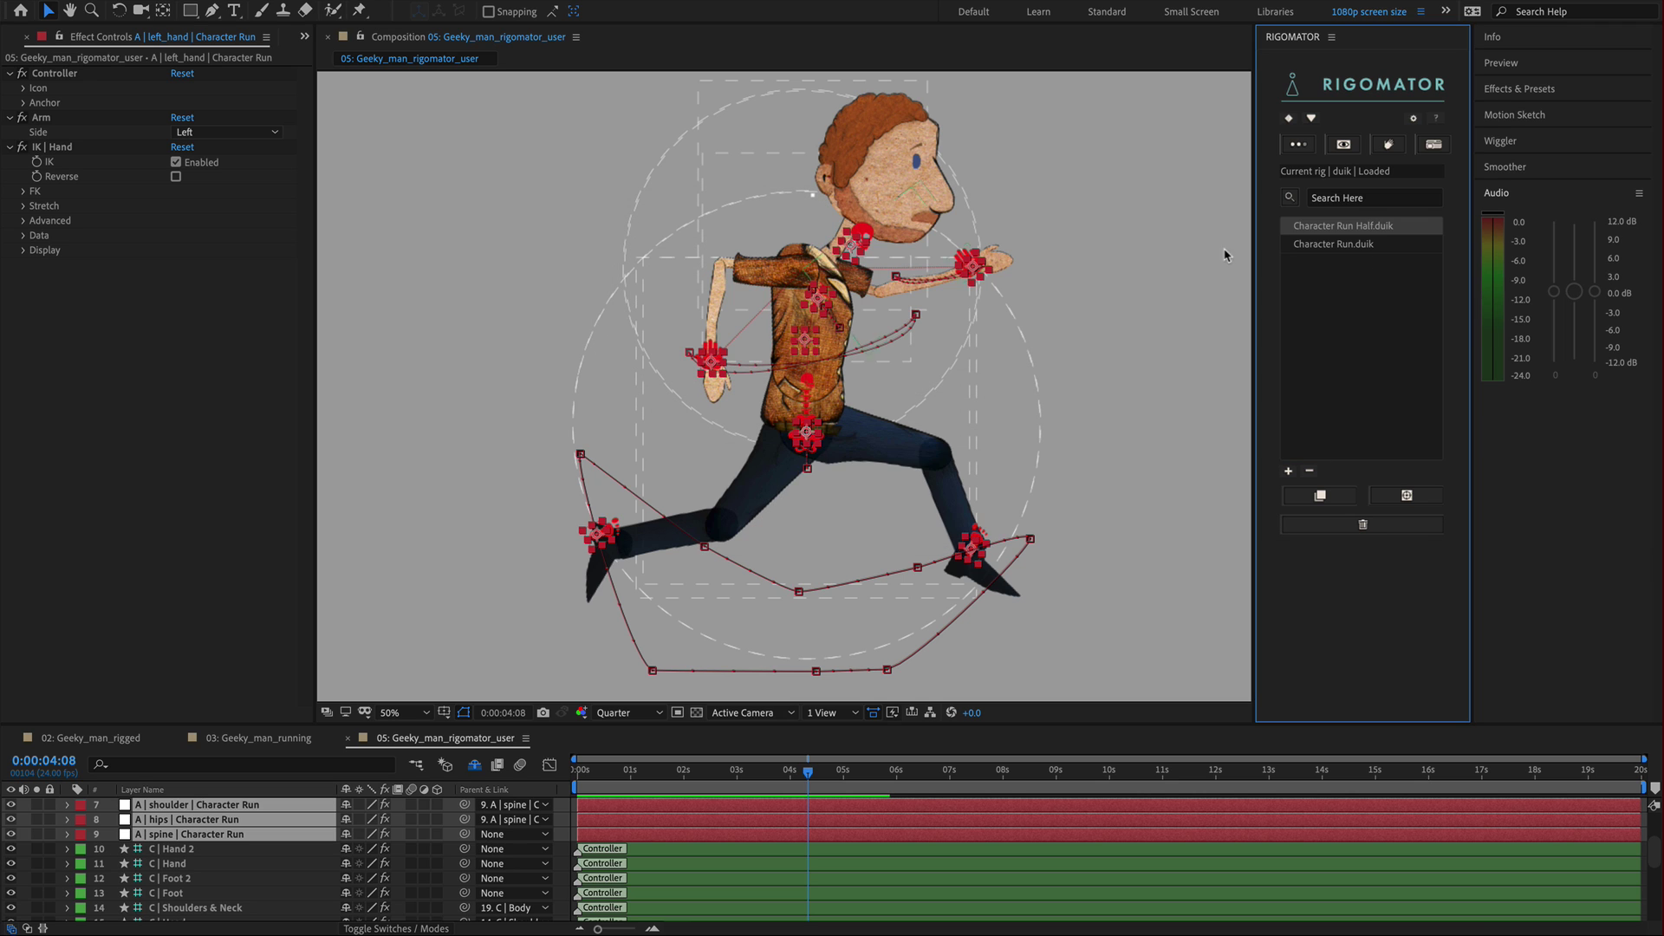
Step: Remove the Character Run template from the Geeky_man_rigomator_user composition
left_click(1418, 245)
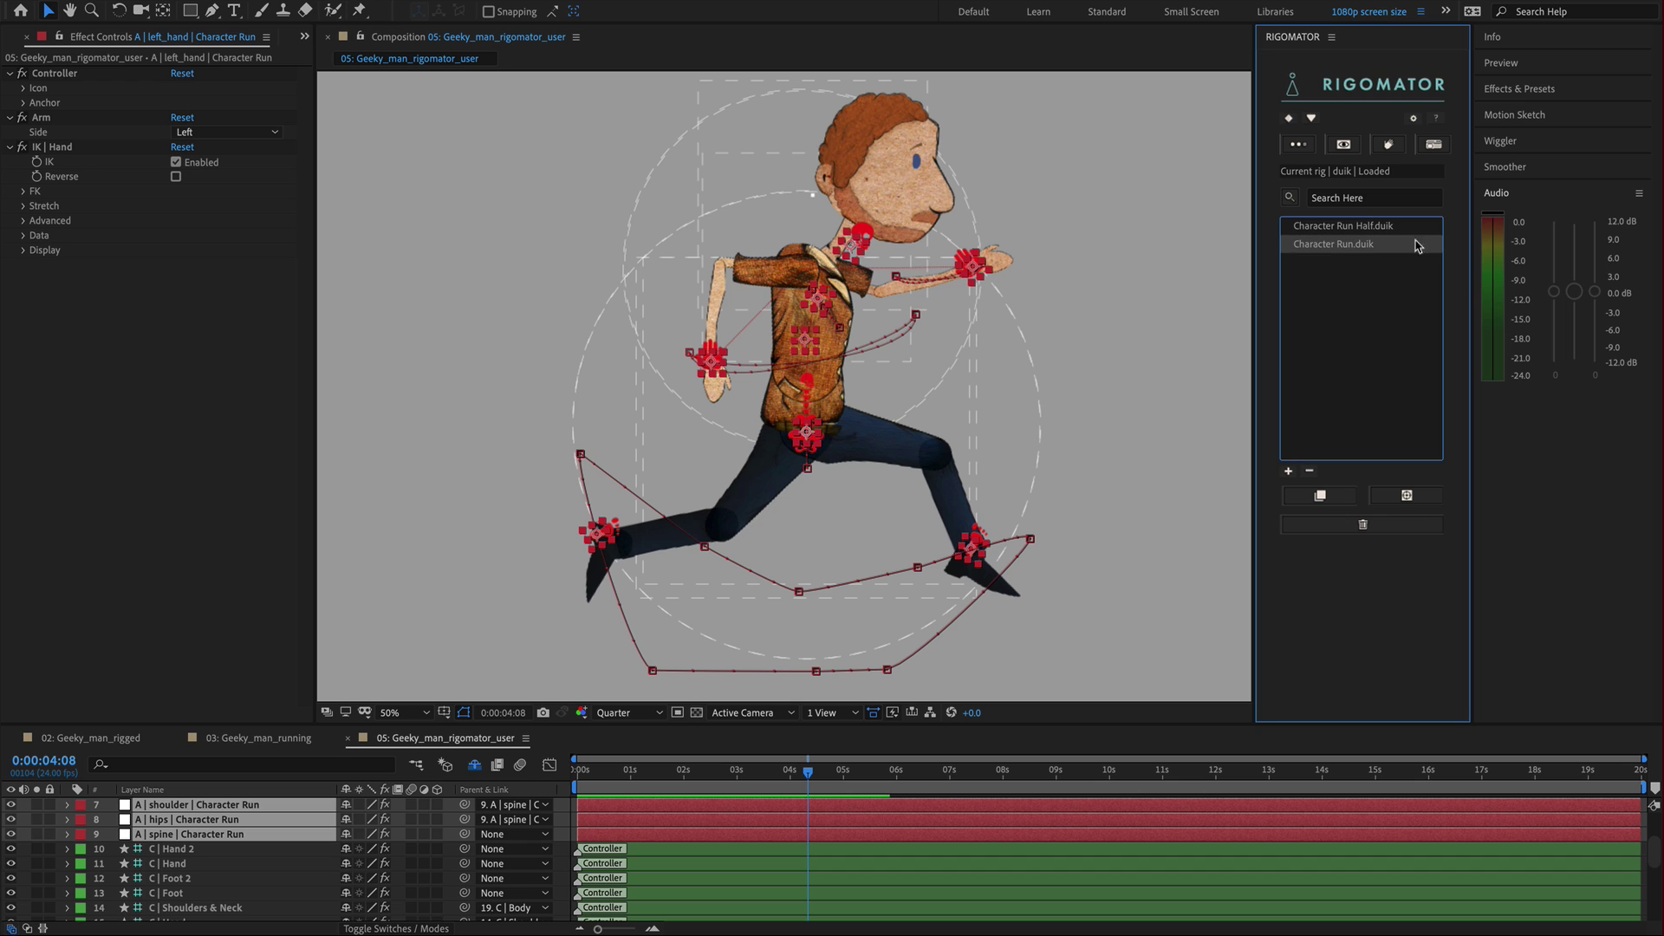
left_click(1390, 525)
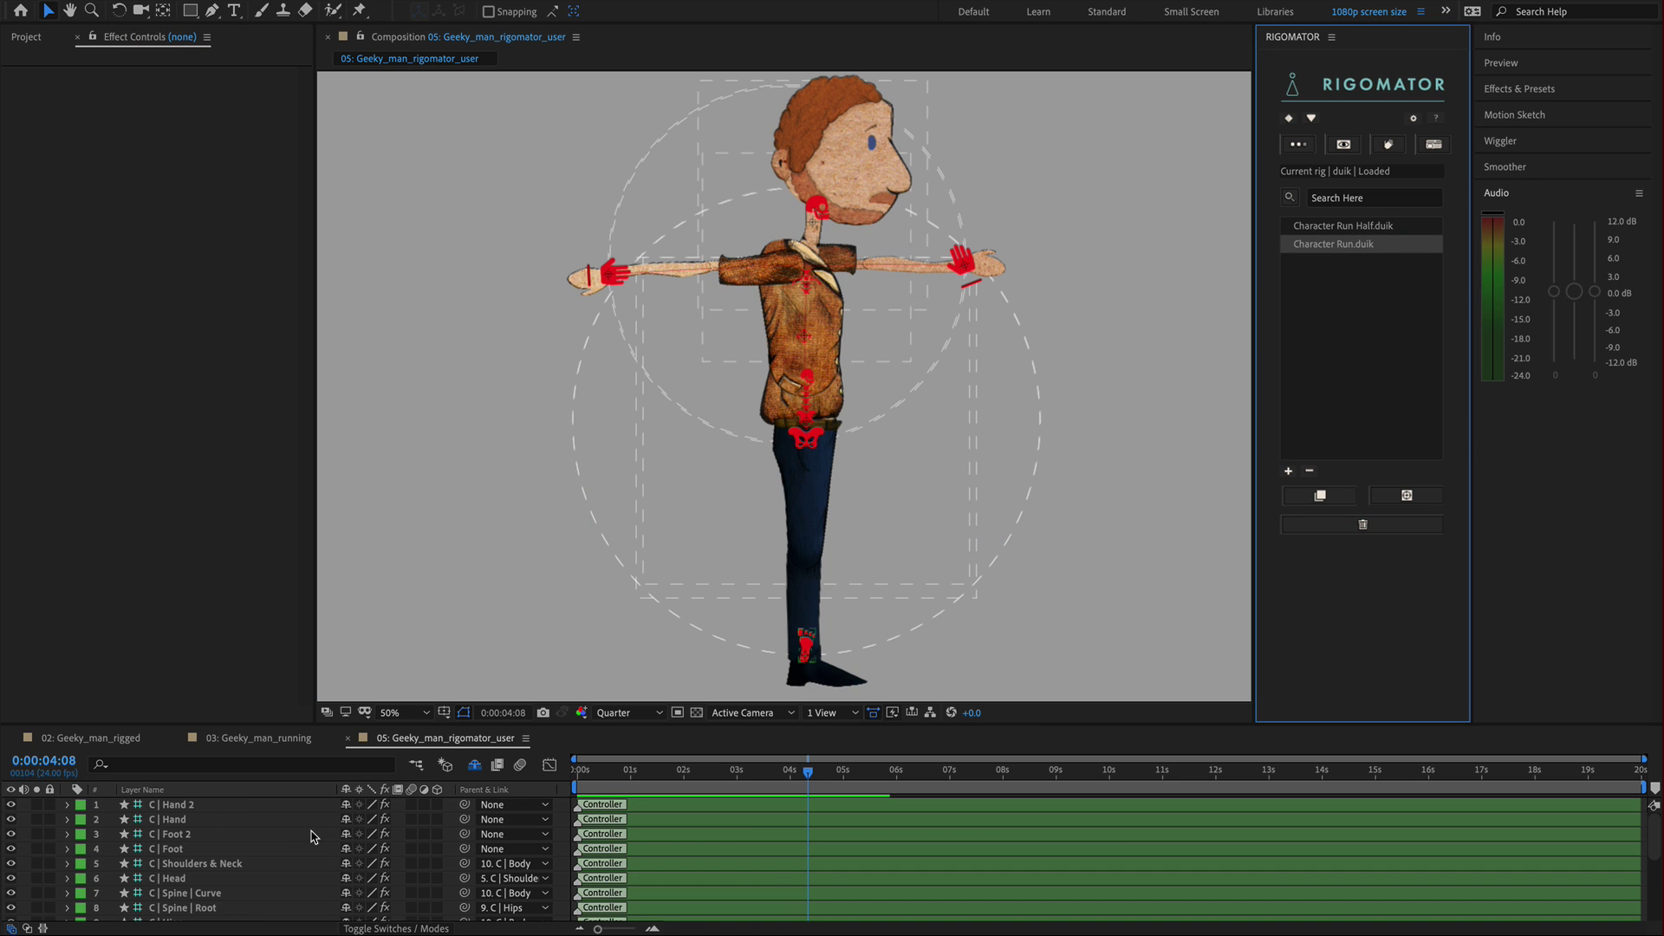
scroll(307, 840, "up", 2)
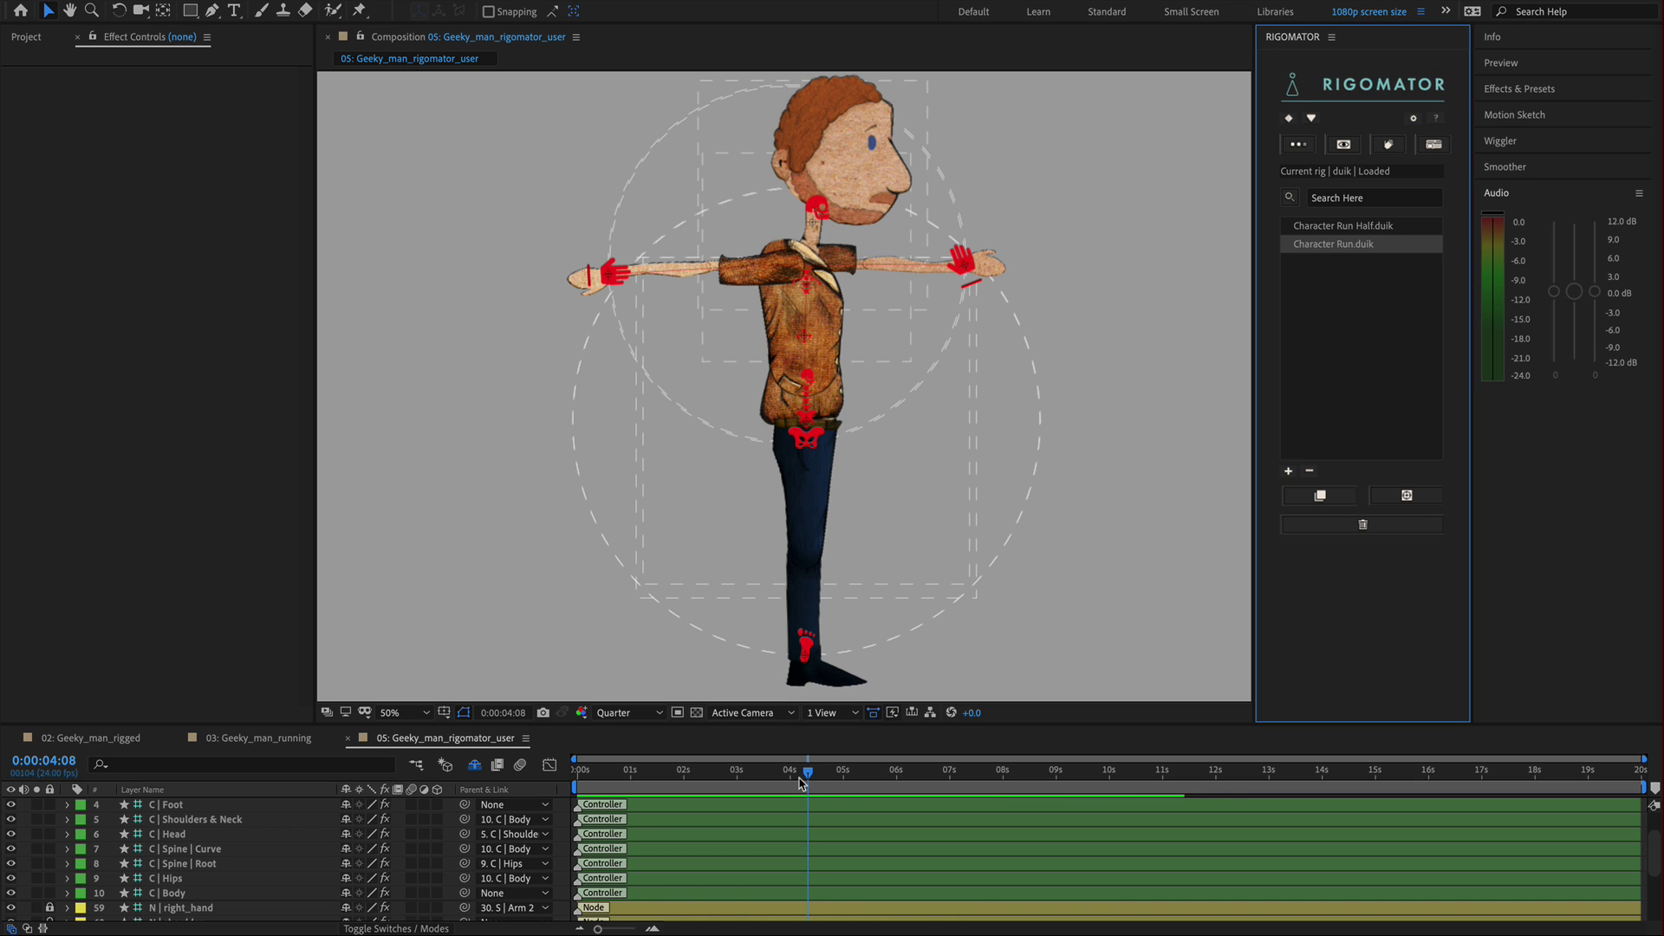
Step: Select the Character Run Half template and set the work area to its duration starting at 0:00:02:00
left_click_drag(803, 777, 718, 780)
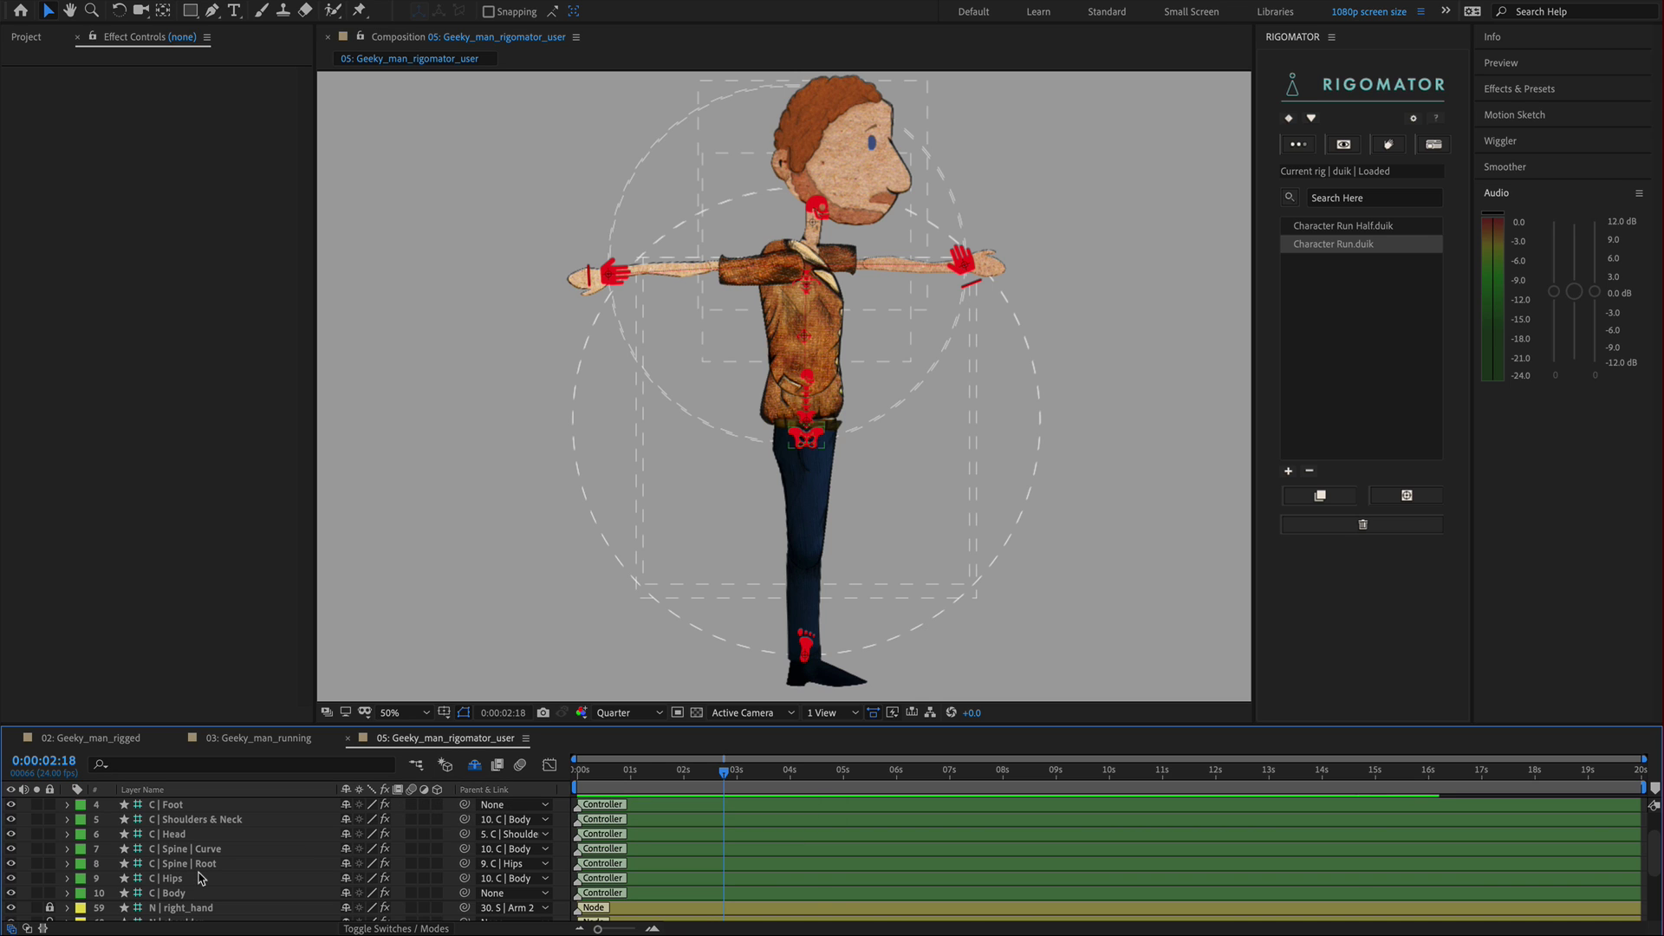
scroll(204, 873, "up", 2)
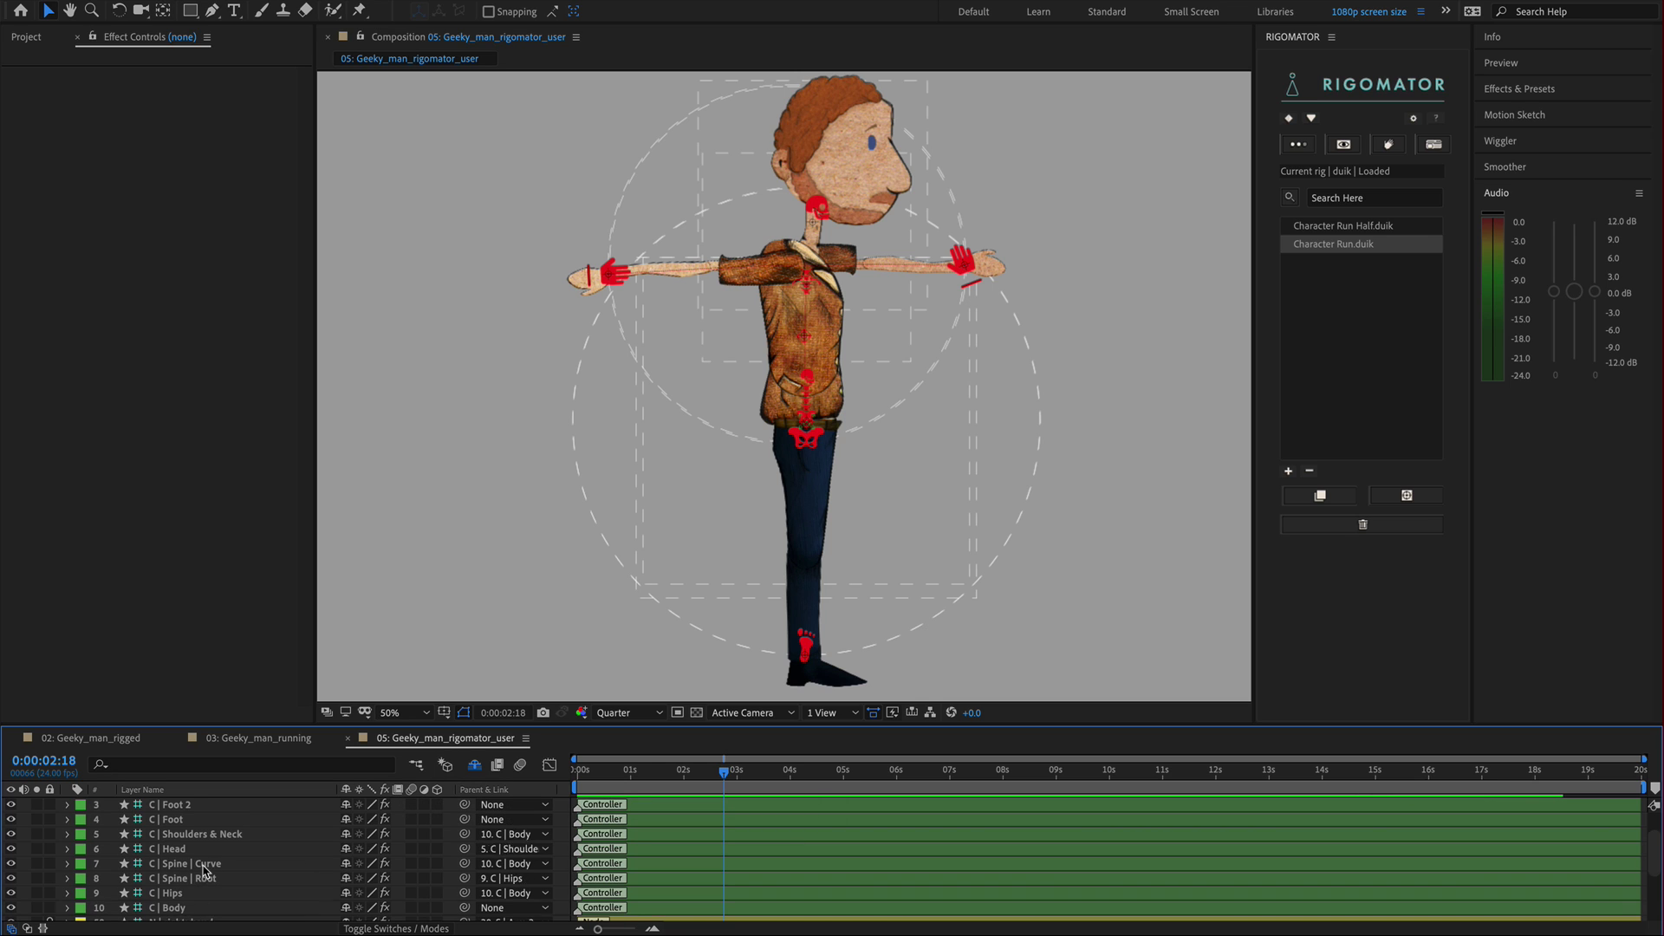
left_click(1352, 227)
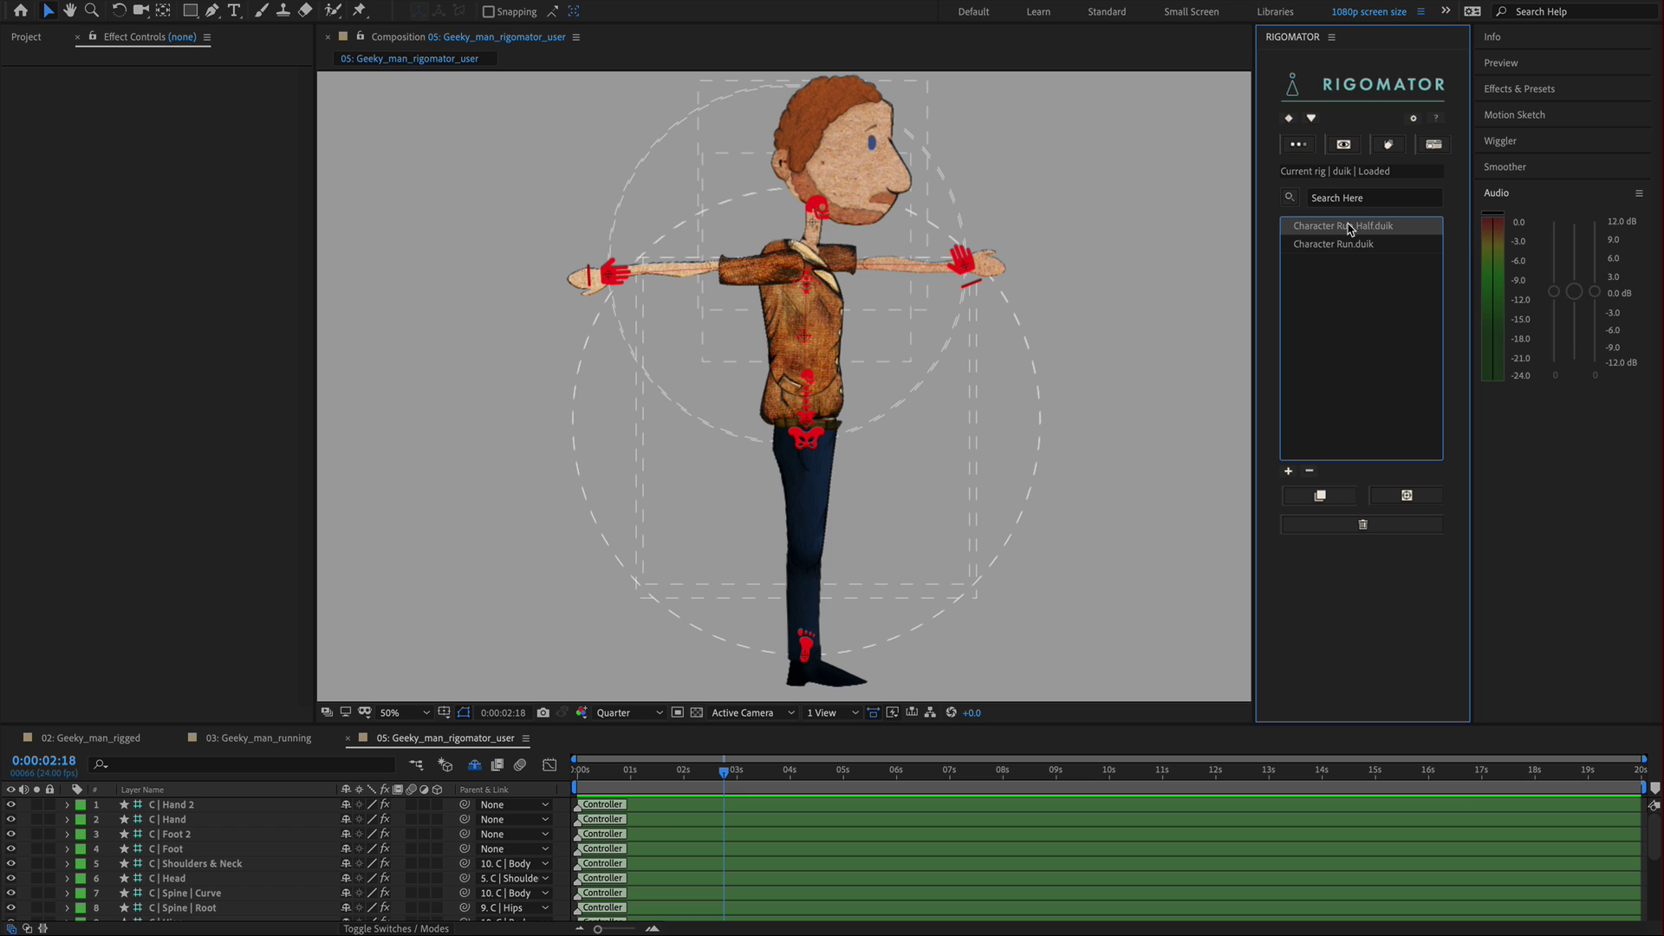
left_click_drag(728, 774, 686, 792)
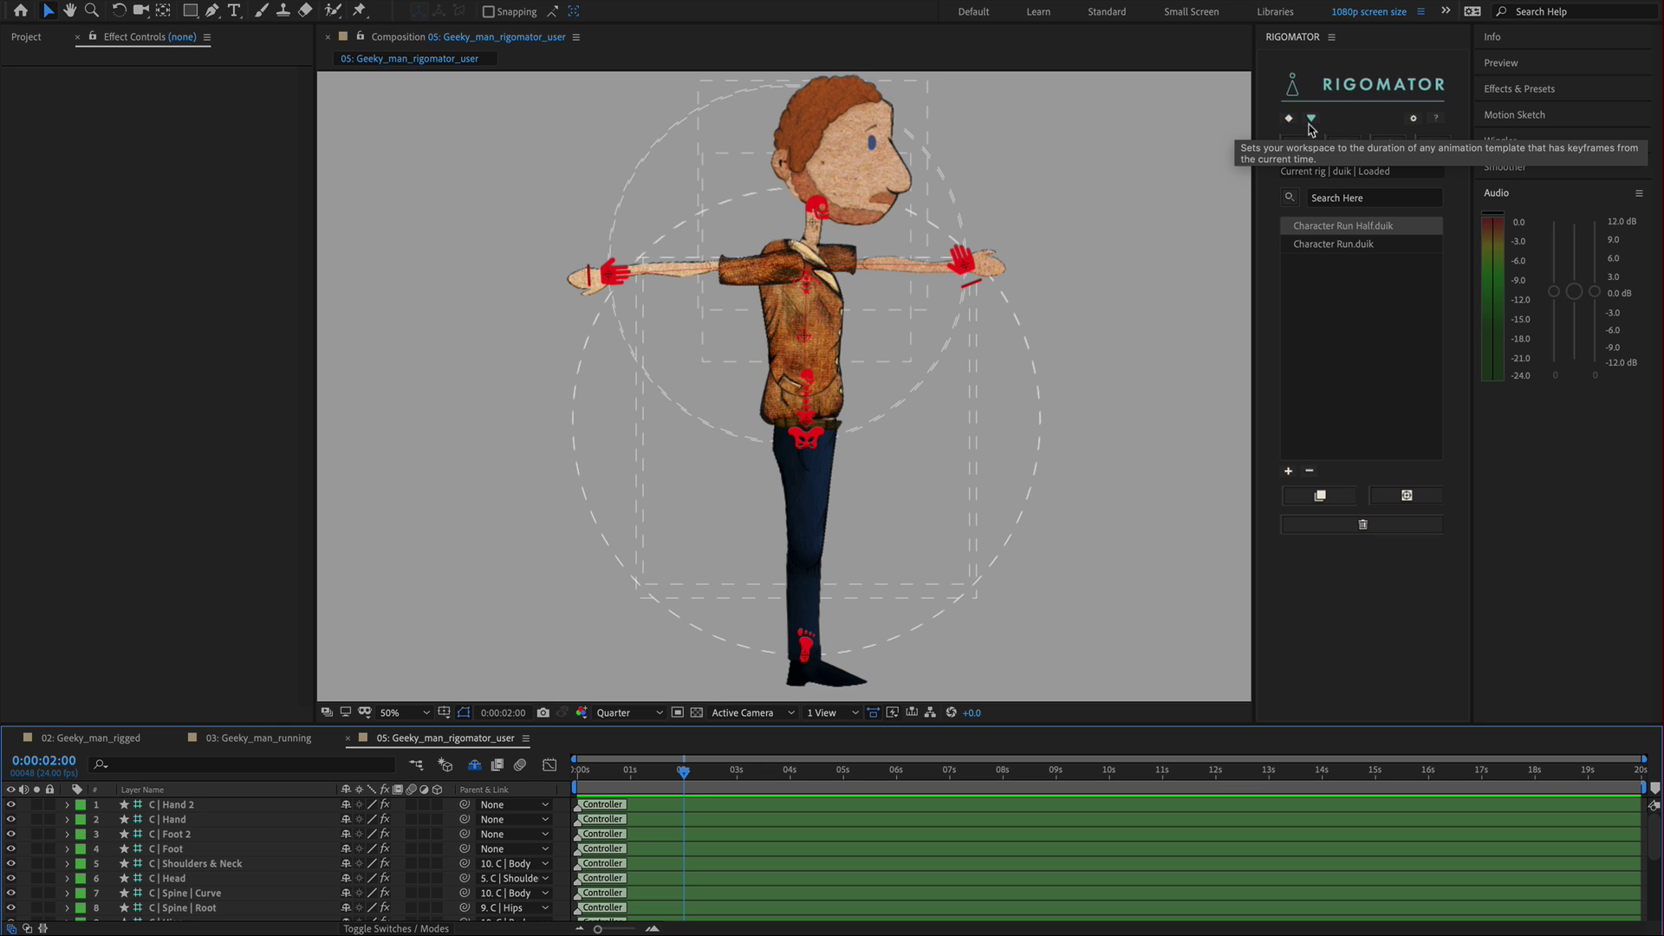
left_click(1312, 121)
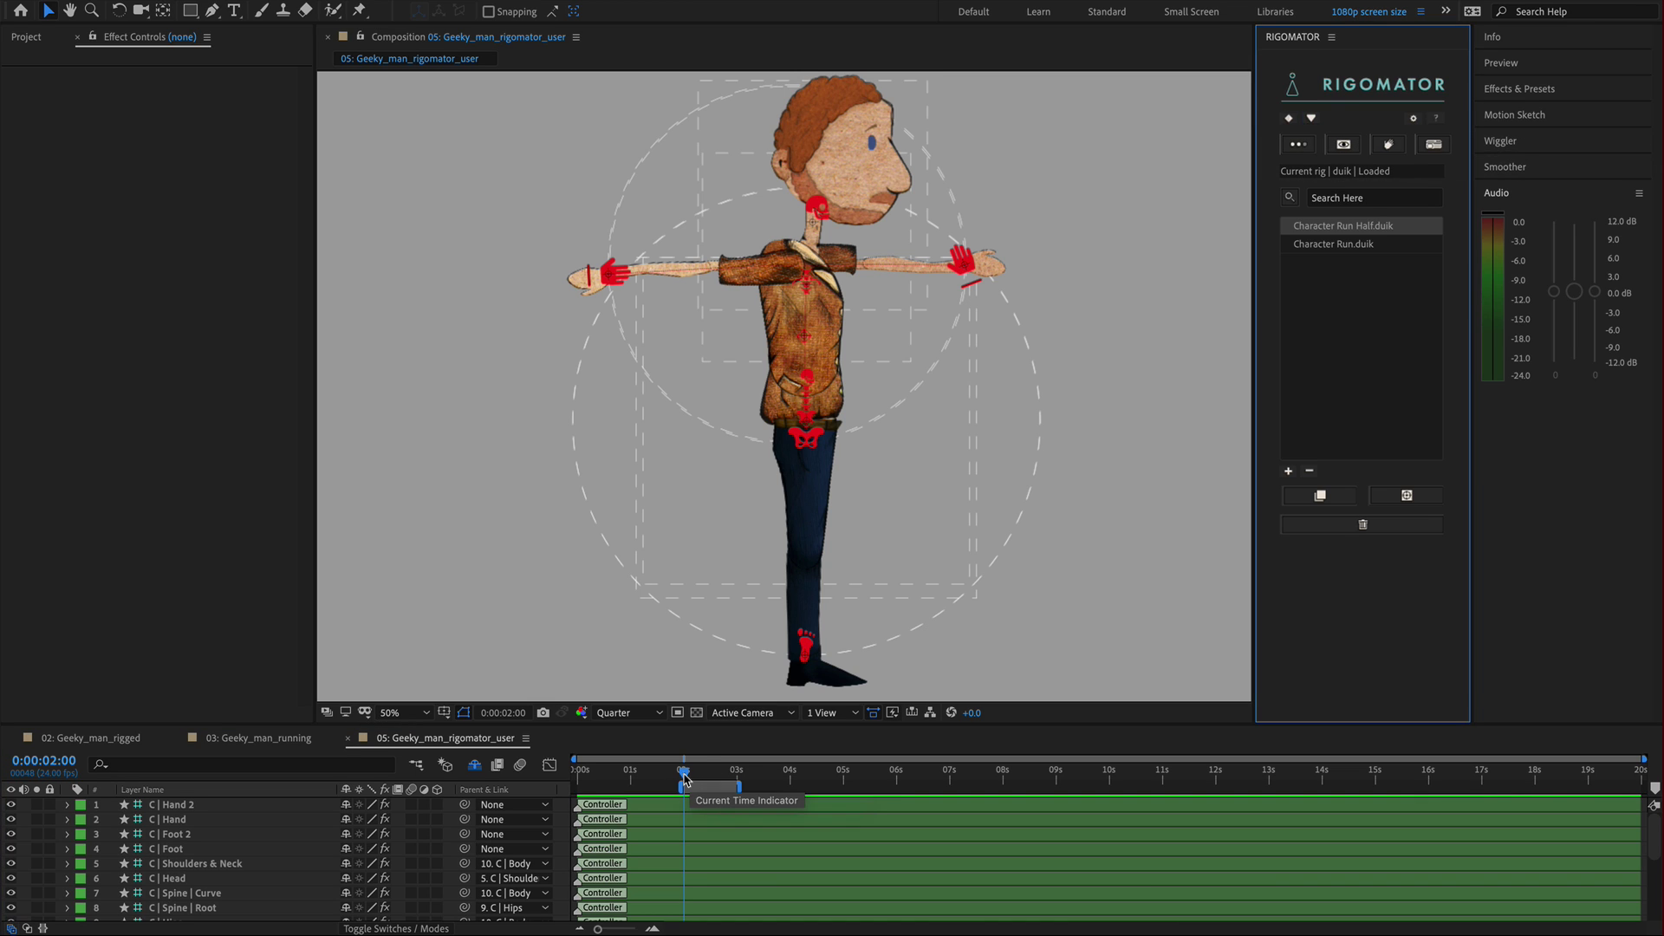
mouse_move(687, 771)
left_mouse_down()
mouse_move(735, 779)
mouse_move(687, 799)
left_mouse_up()
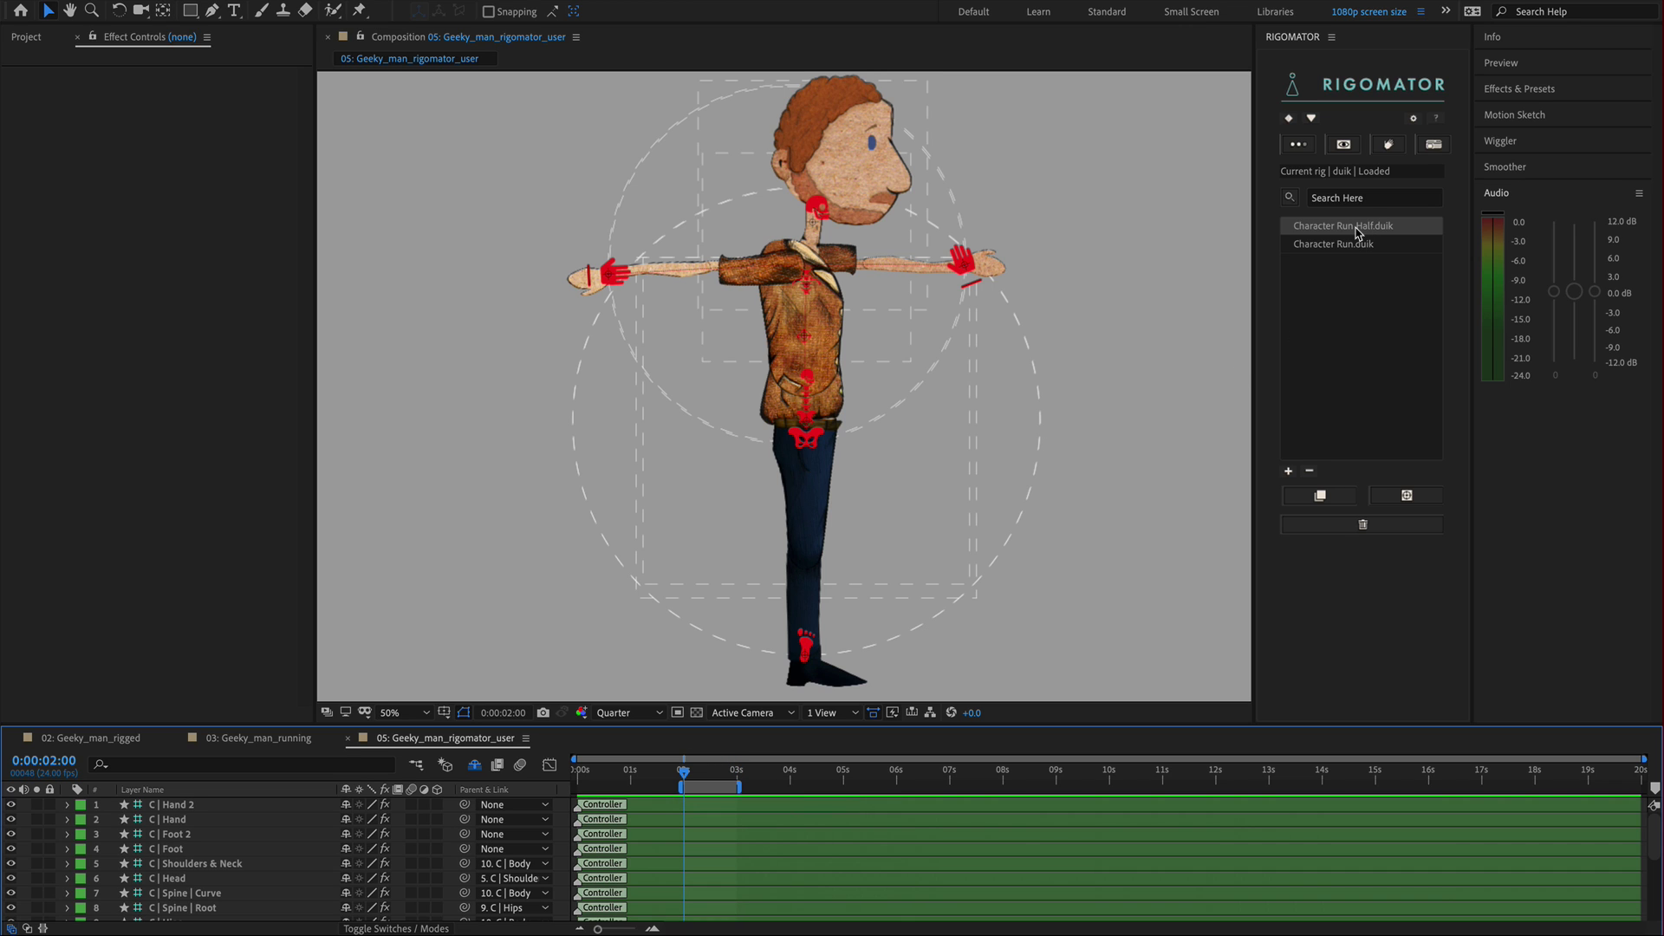
Step: Apply the Character Run Half template at 0:00:02:00 and reveal the keyframes of all its controller layers
left_click(1406, 496)
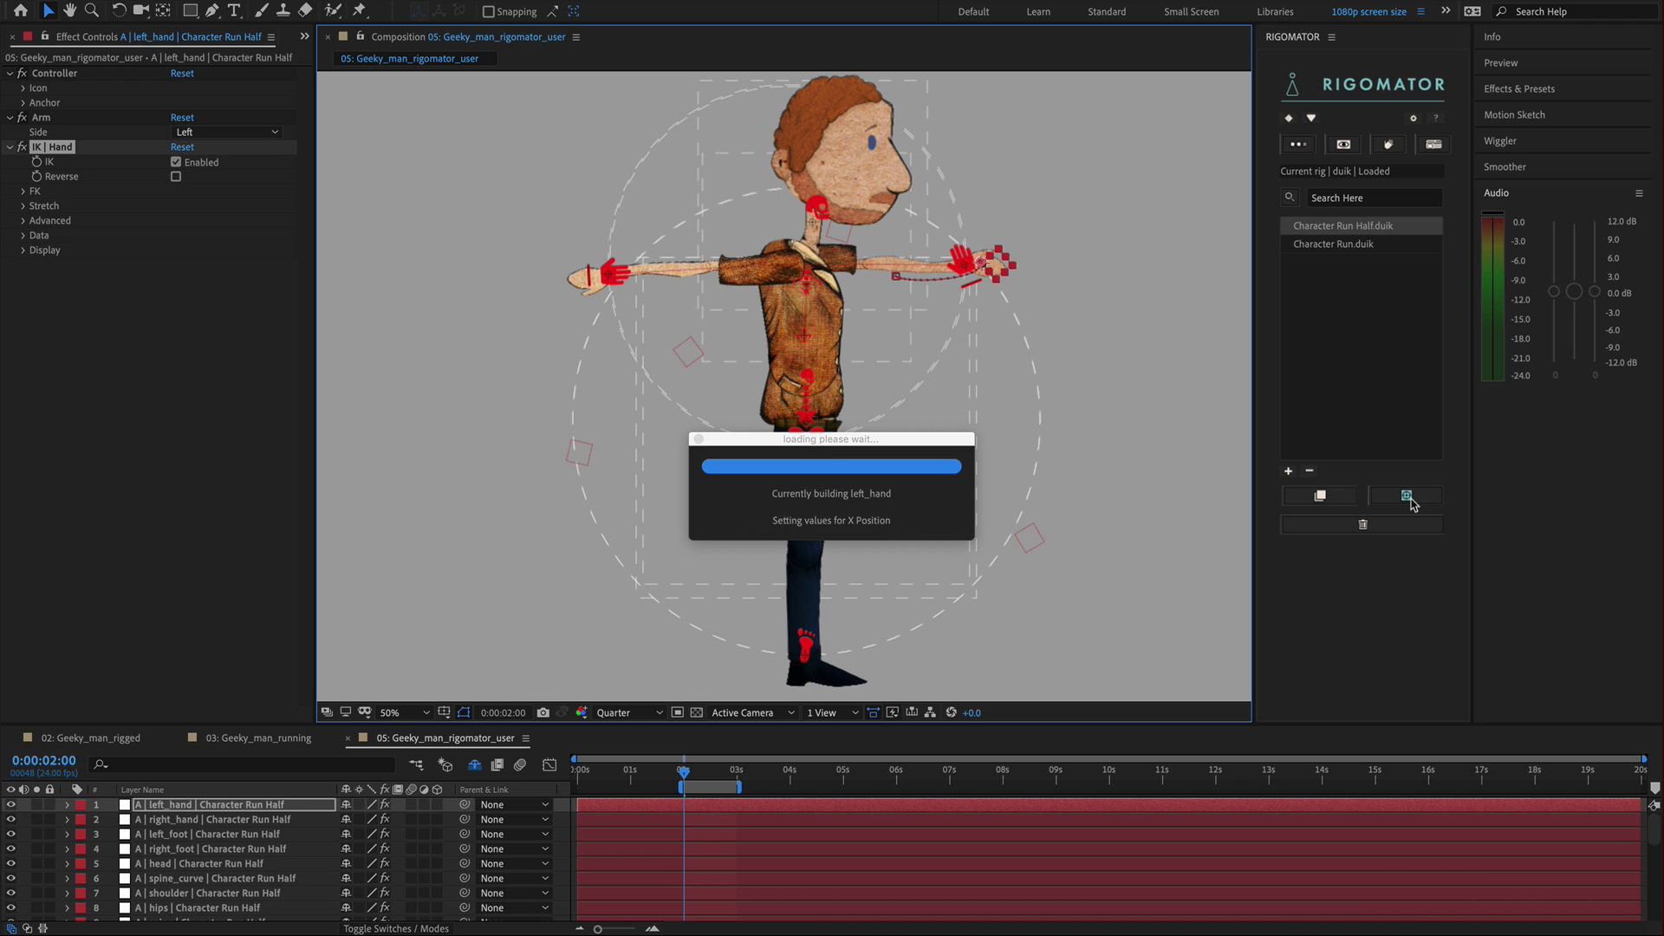
scroll(289, 896, "down", 2)
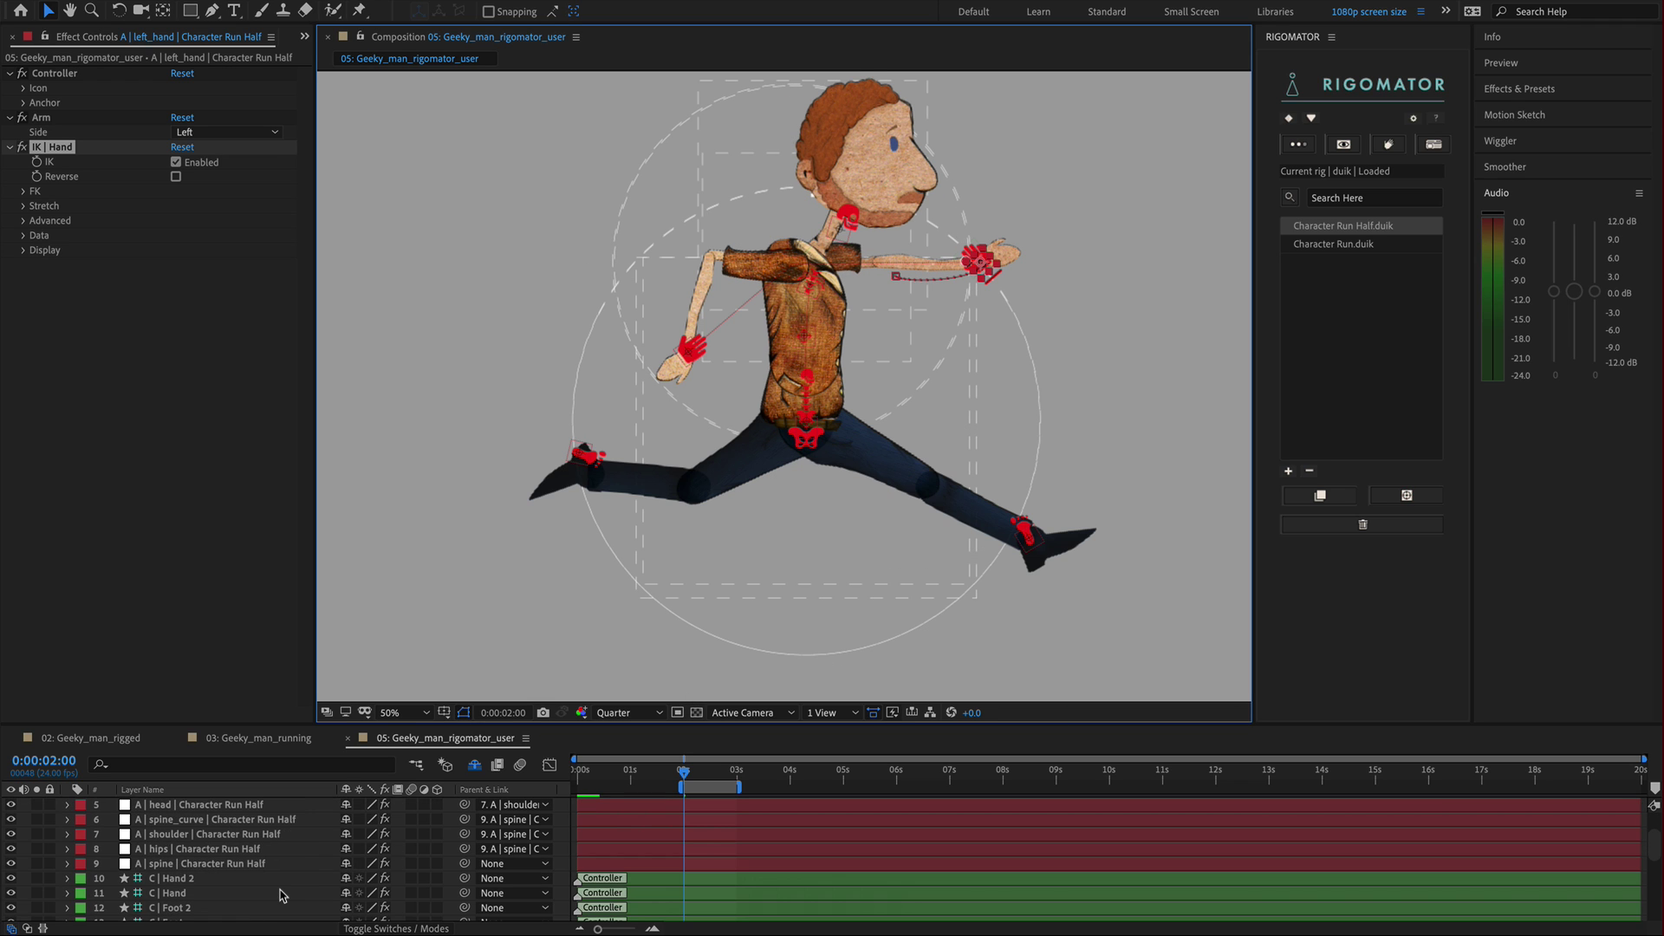
left_click(250, 865, "shift")
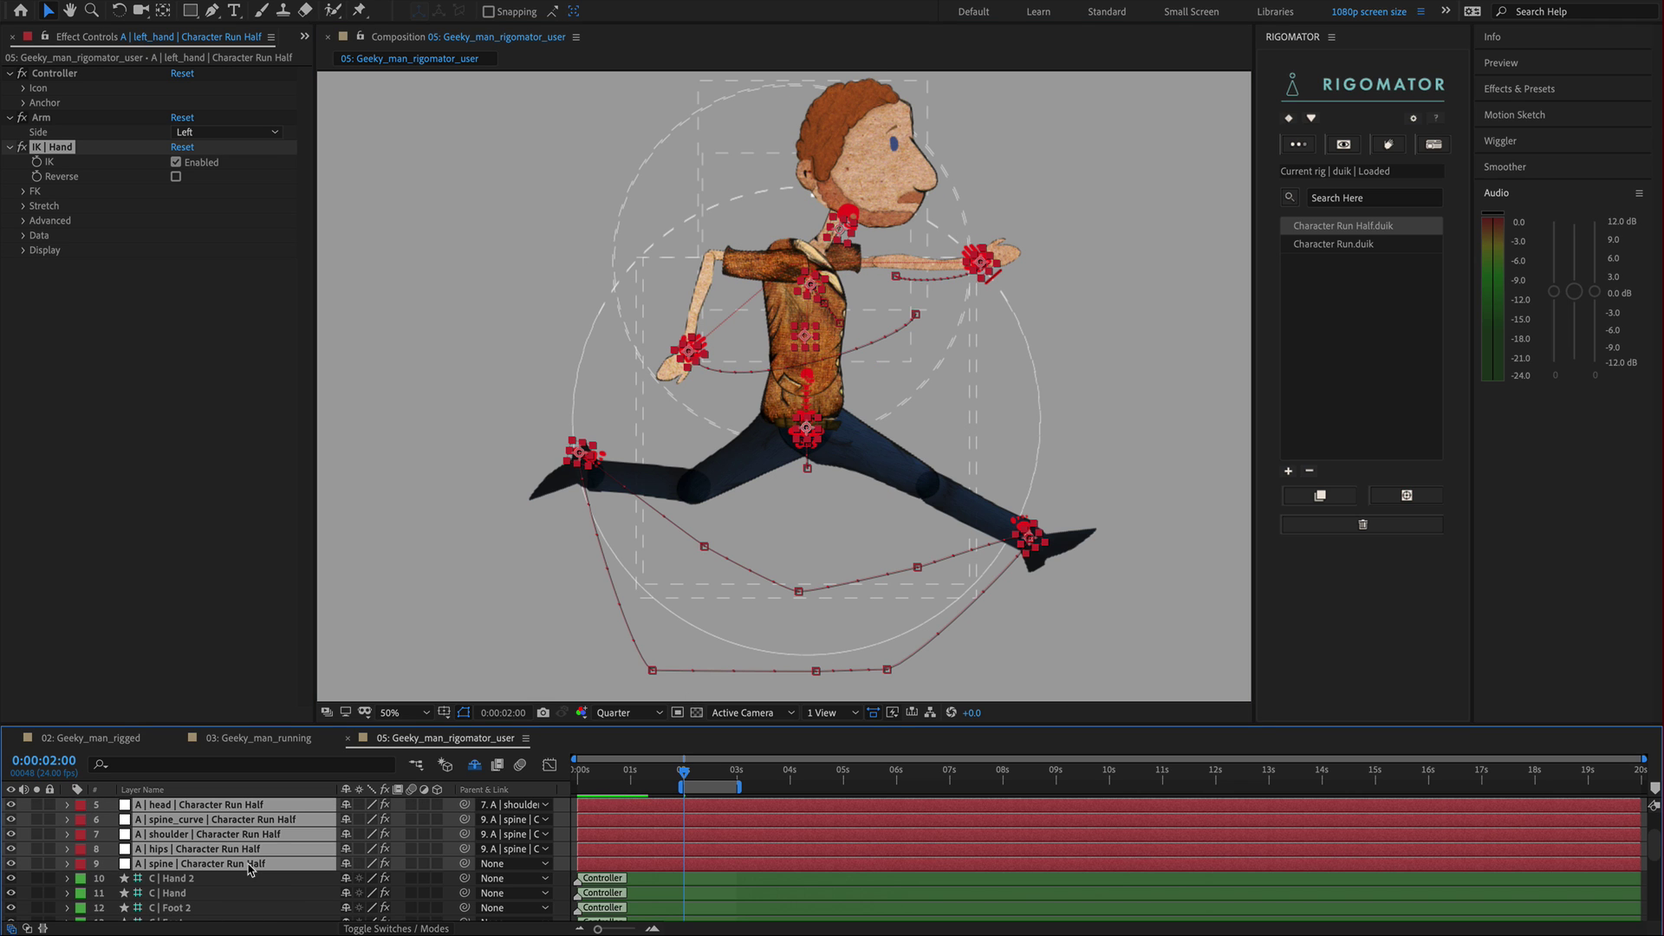
key("u")
Step: Examine the revealed keyframes of the Character Run Half layers, from the left hand to the spine
scroll(834, 847, "up", 3)
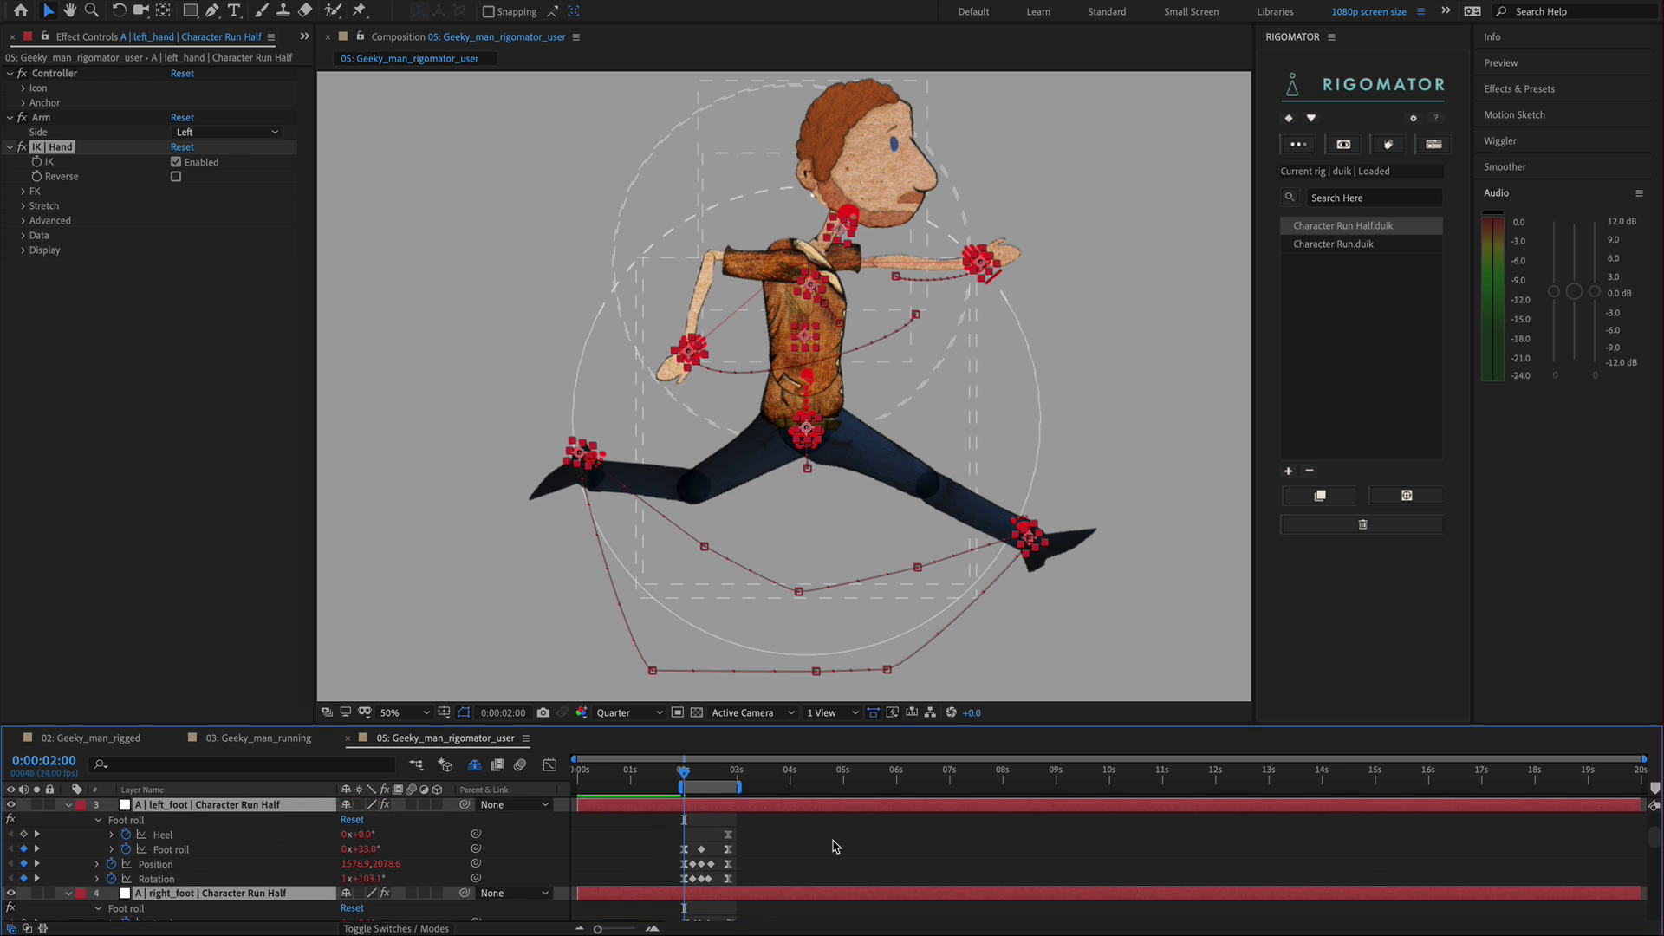
scroll(835, 847, "down", 5)
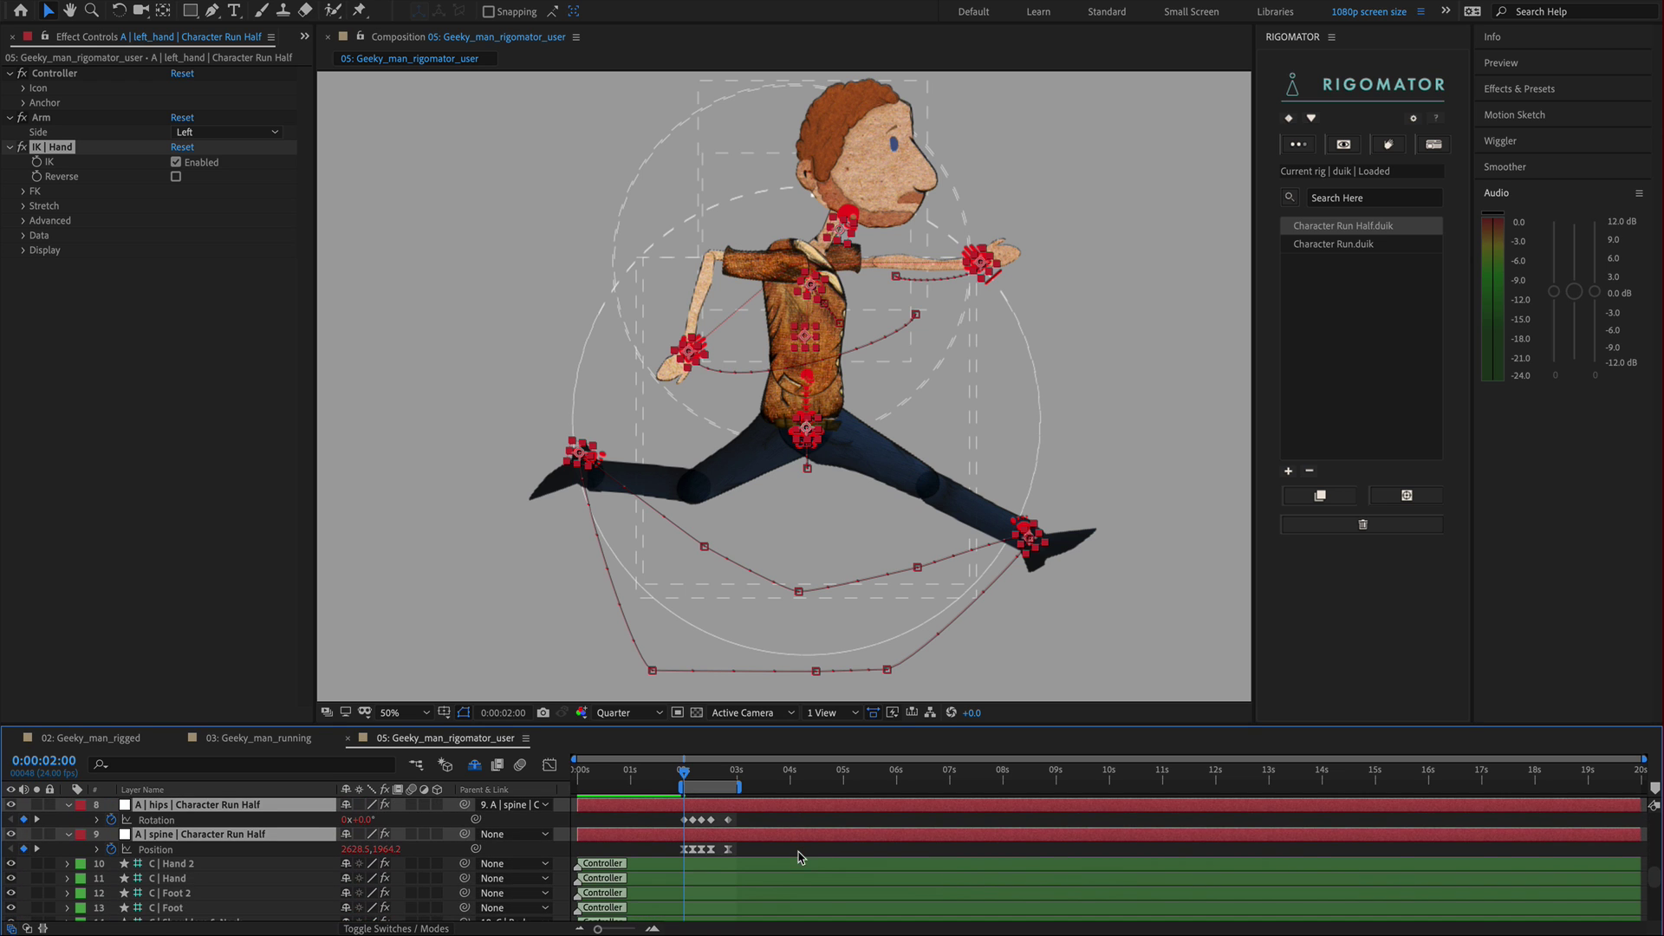
scroll(728, 852, "up", 5)
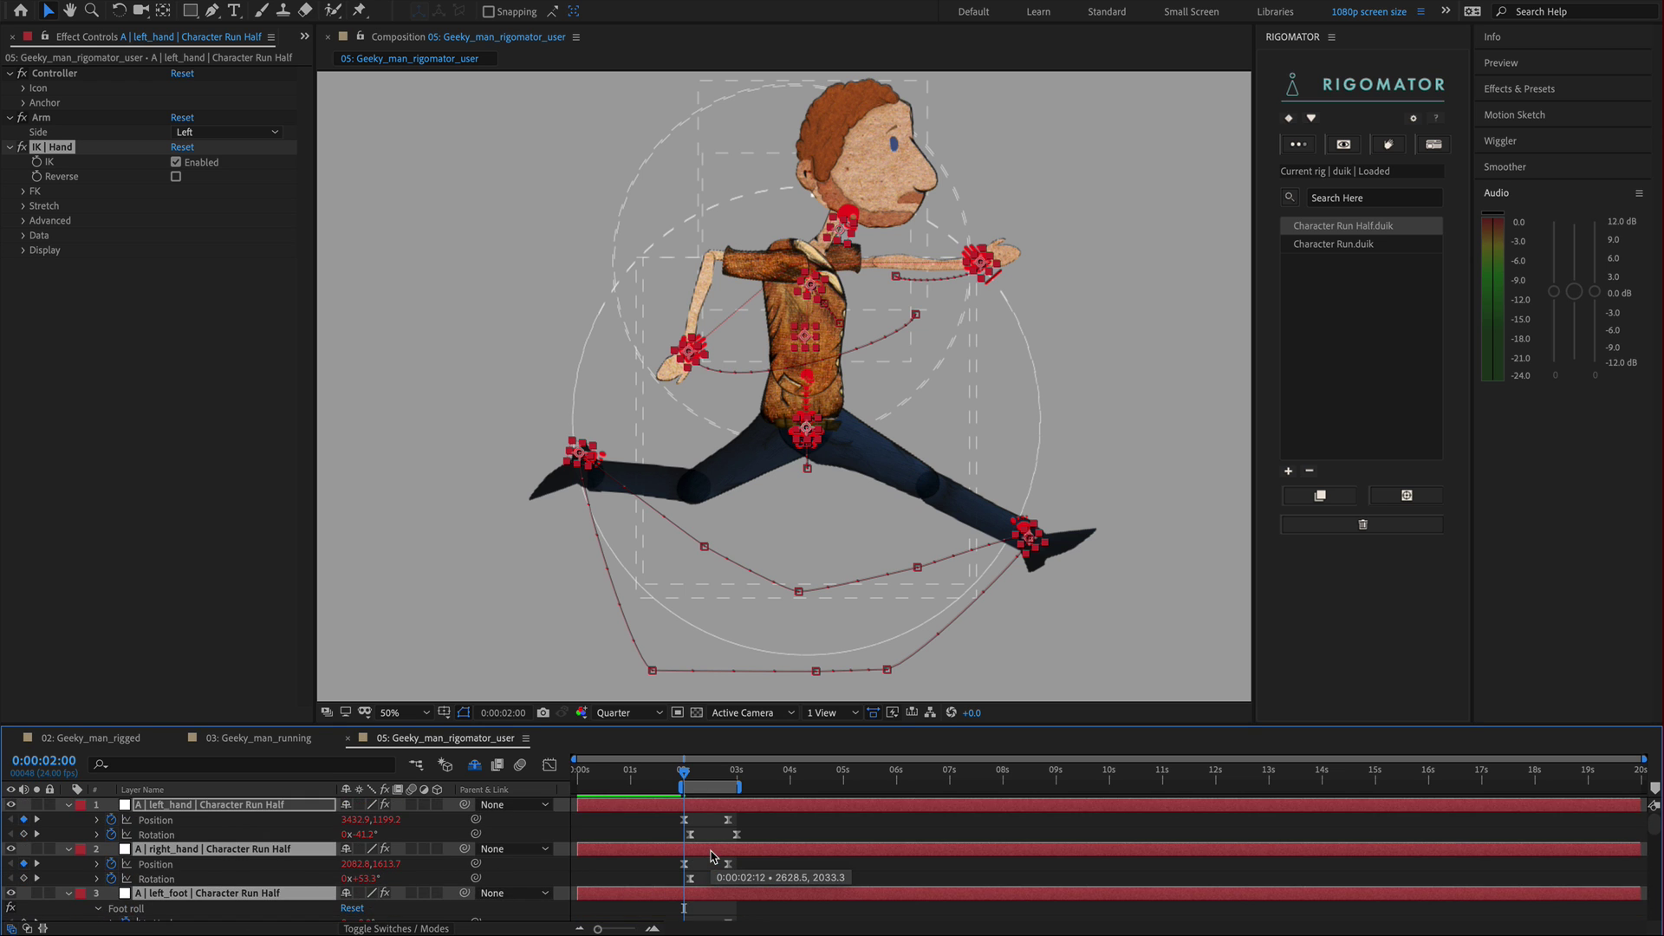
scroll(752, 851, "down", 3)
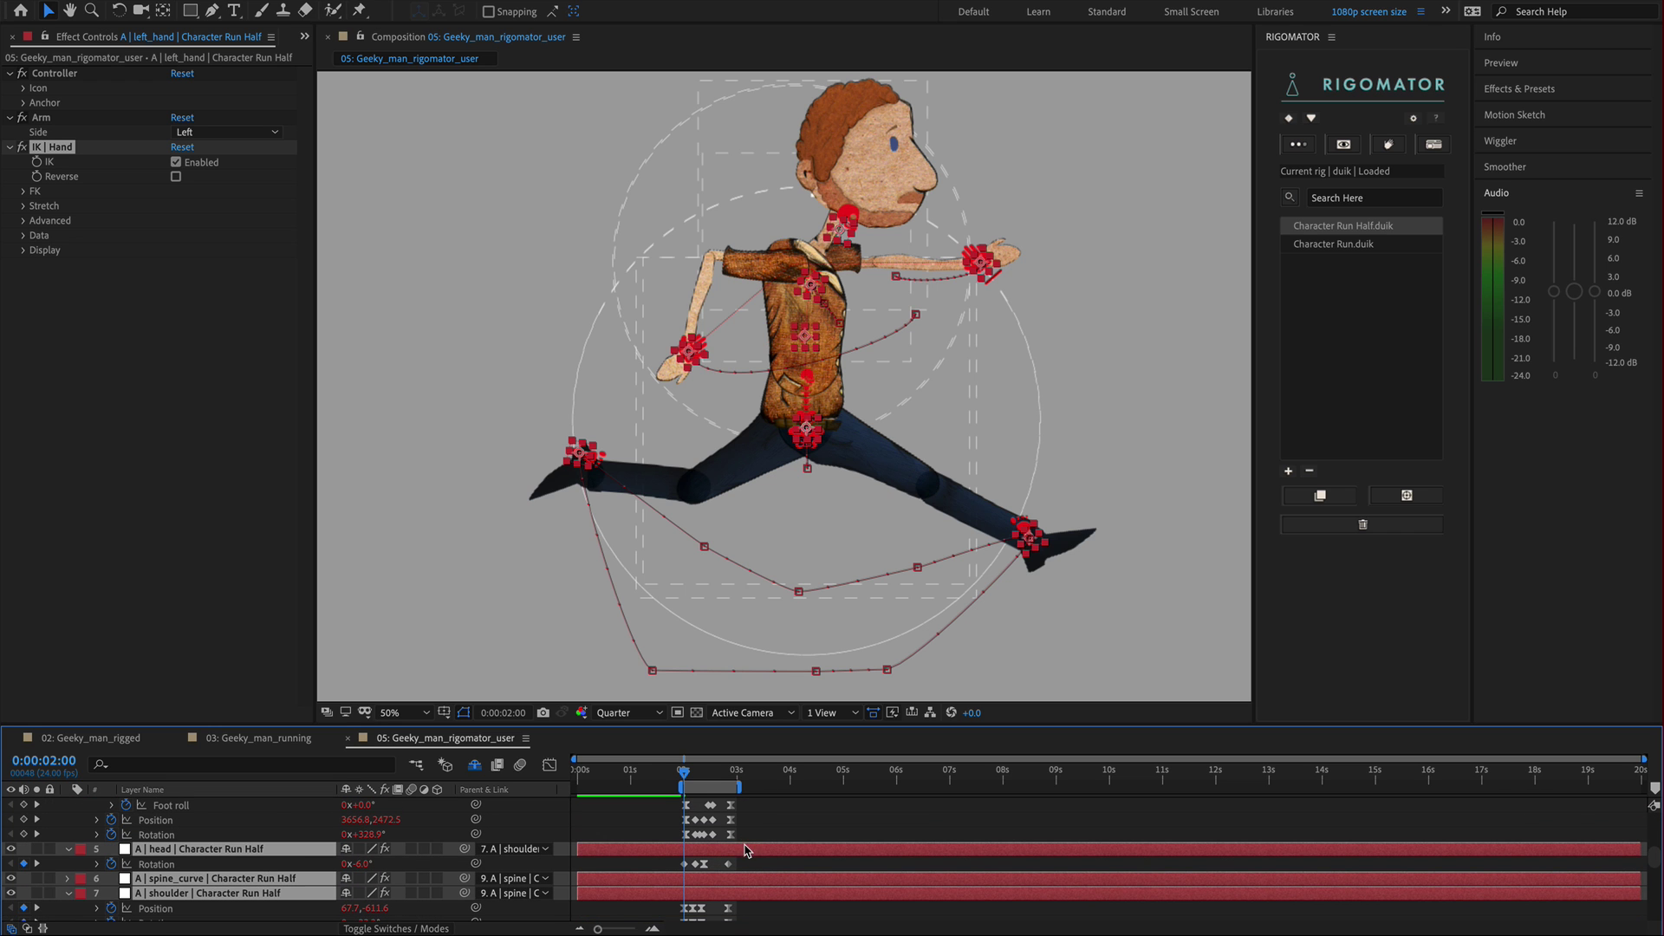
scroll(774, 839, "up", 3)
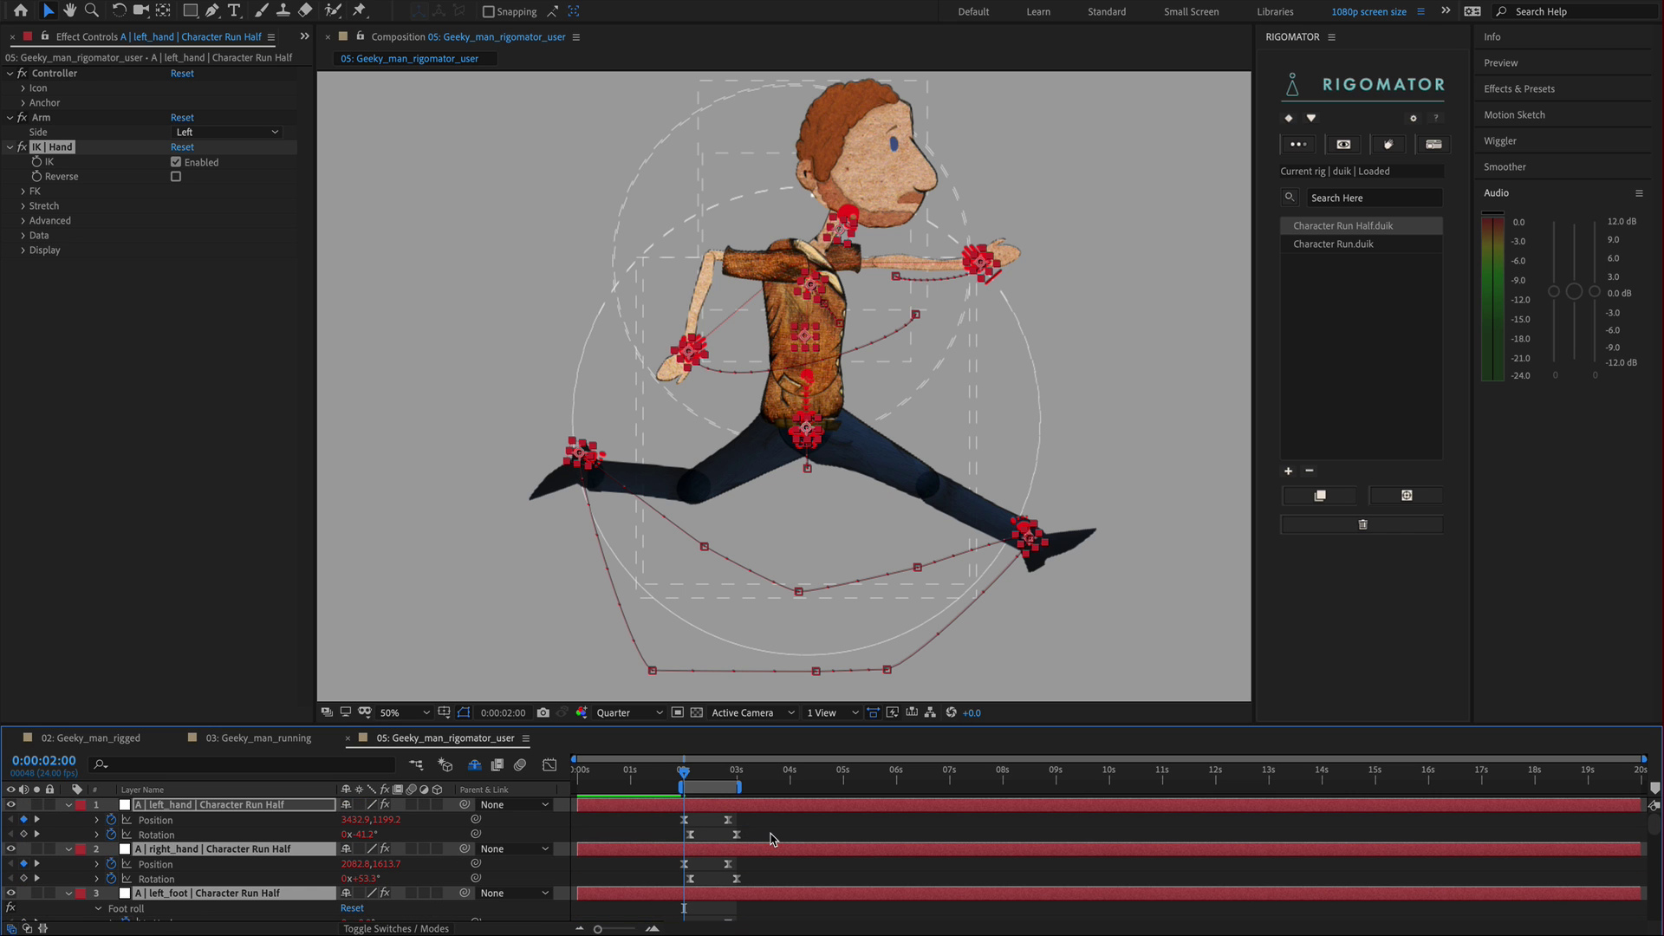
Step: Preview the half run cycle and extend the work area's end to just before 5 seconds
key("space")
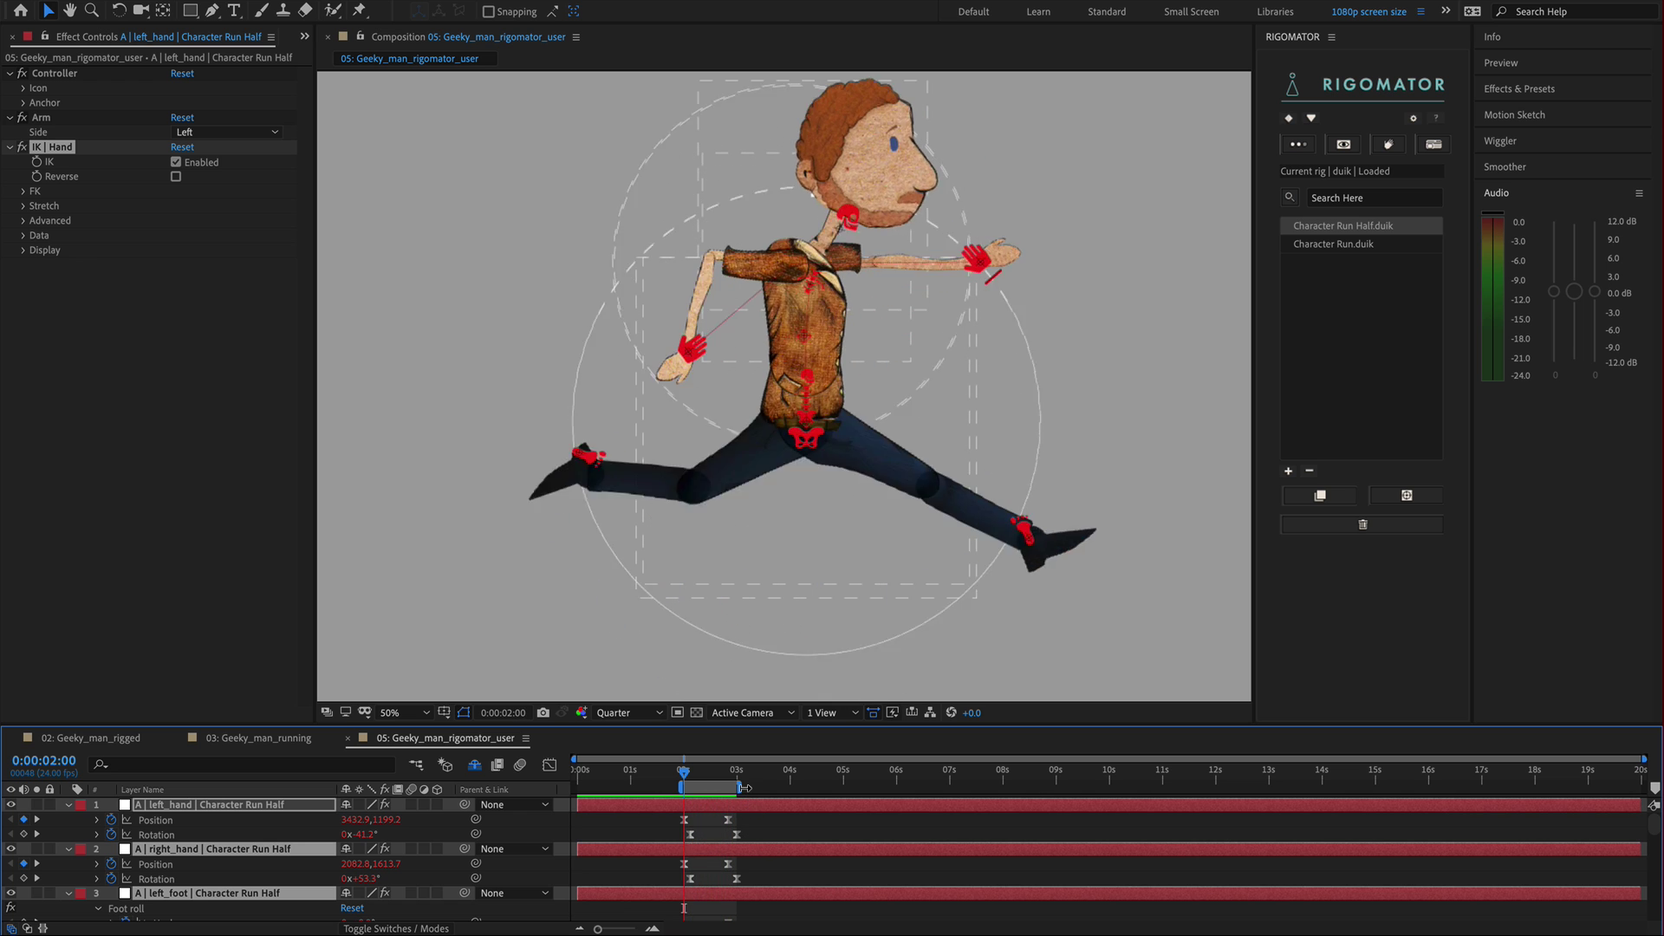
left_click_drag(743, 787, 834, 787)
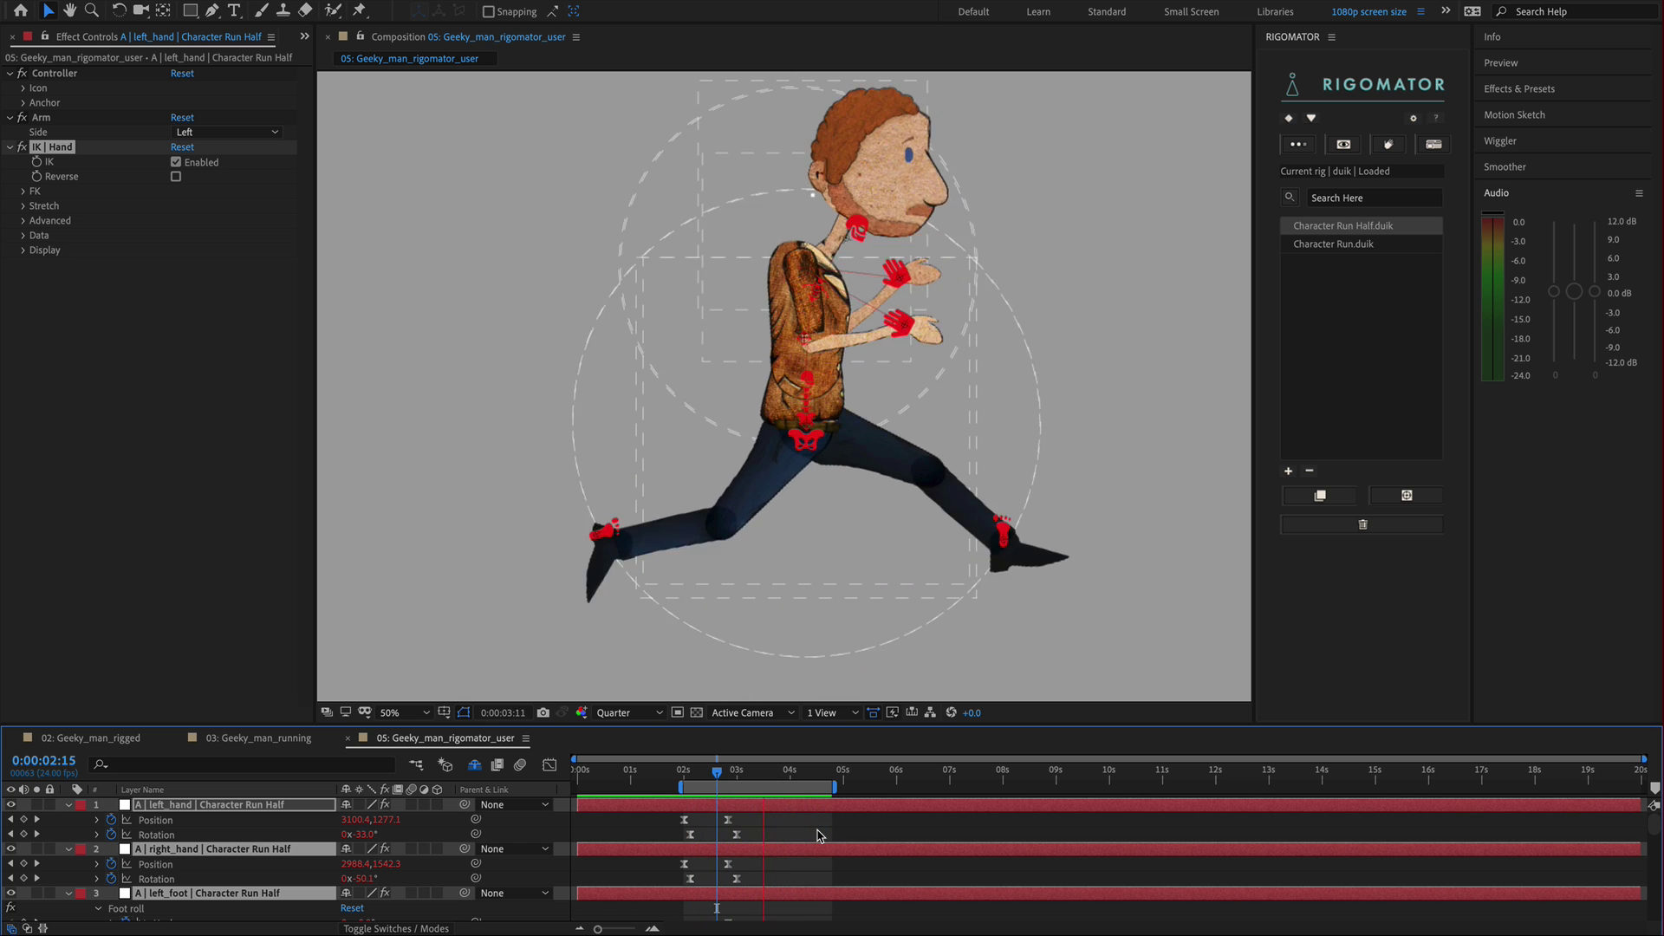
key("space")
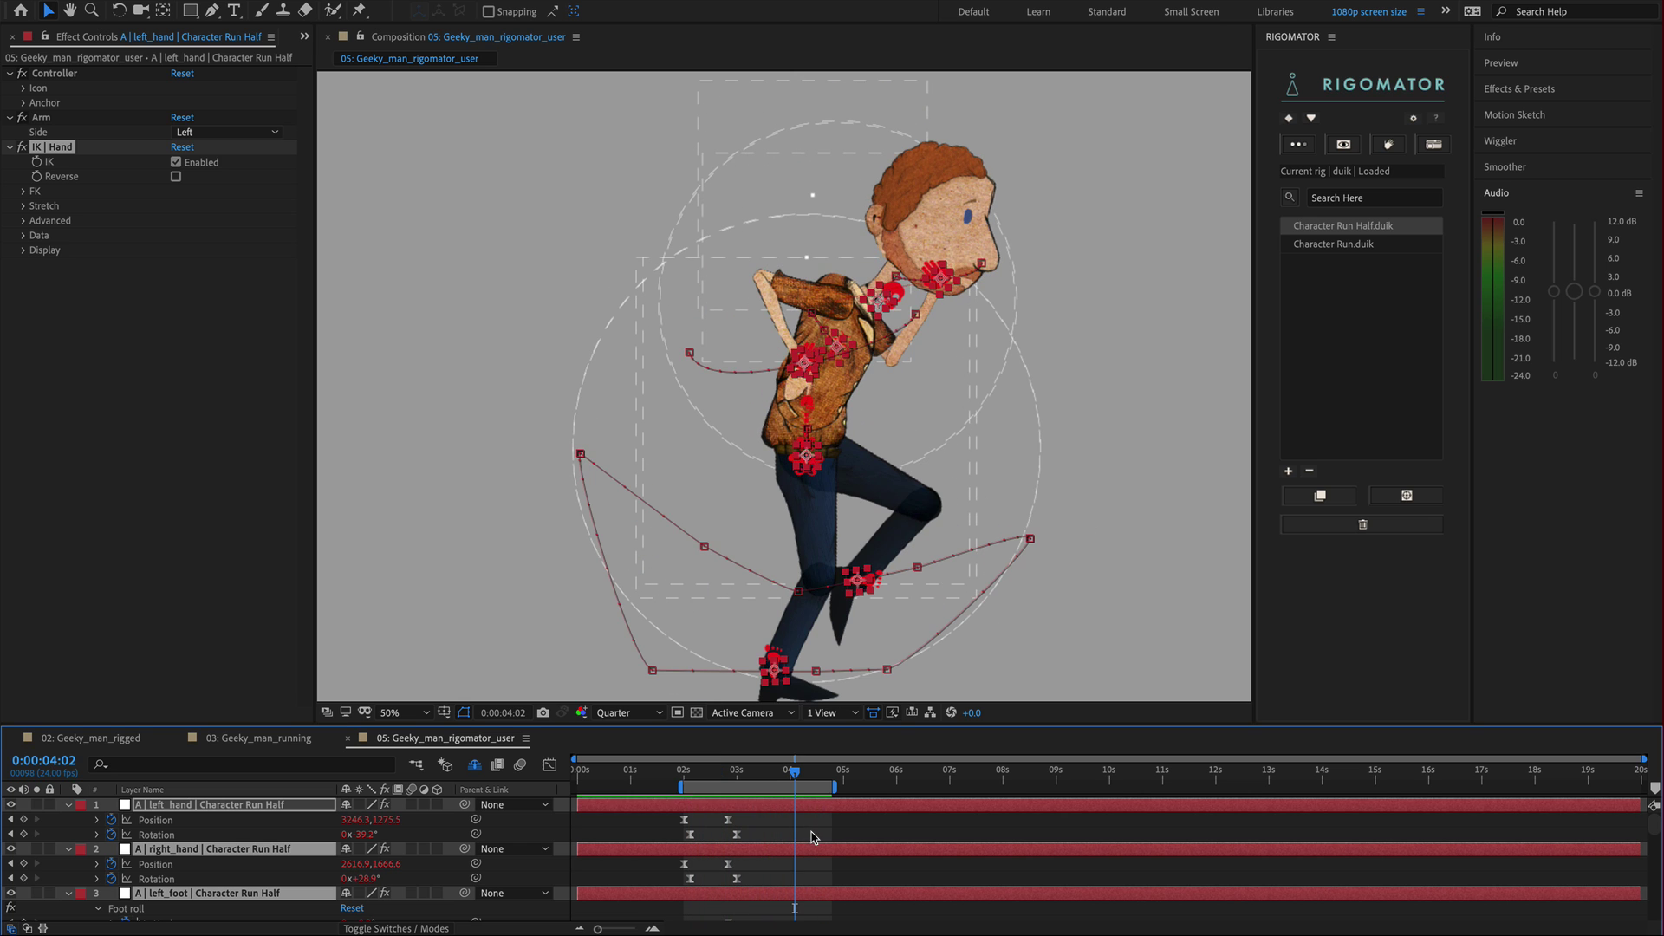
Step: Remove the Character Run Half template from the Geeky_man_rigomator_user composition
left_click(1365, 226)
left_click(467, 549)
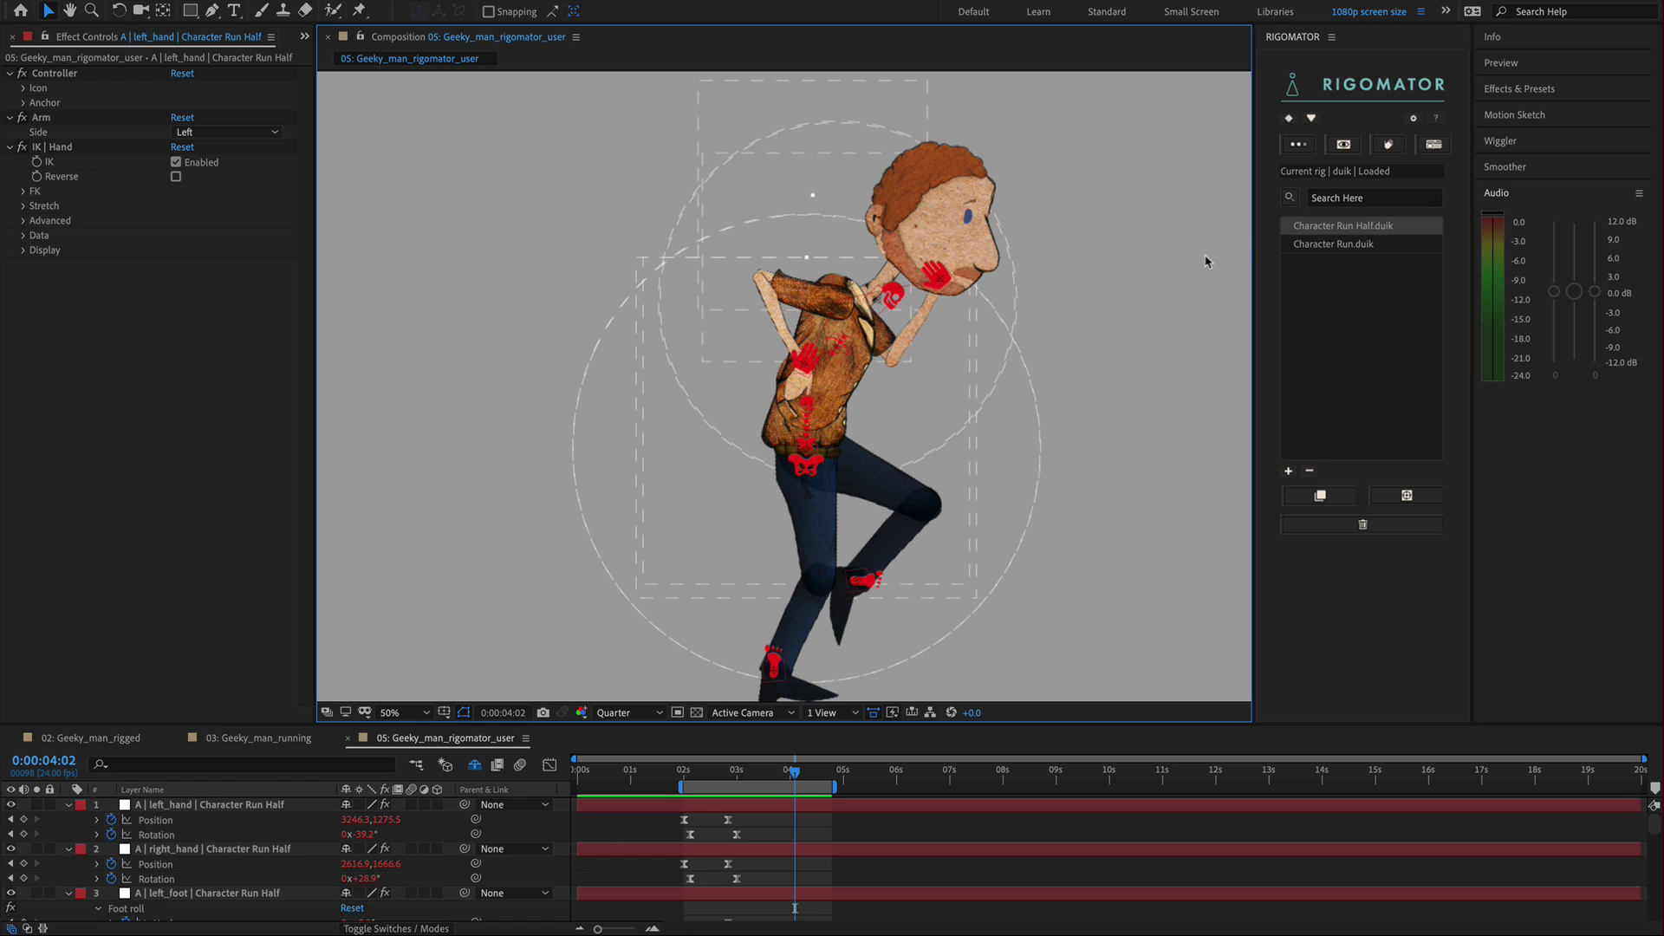
left_click(1400, 530)
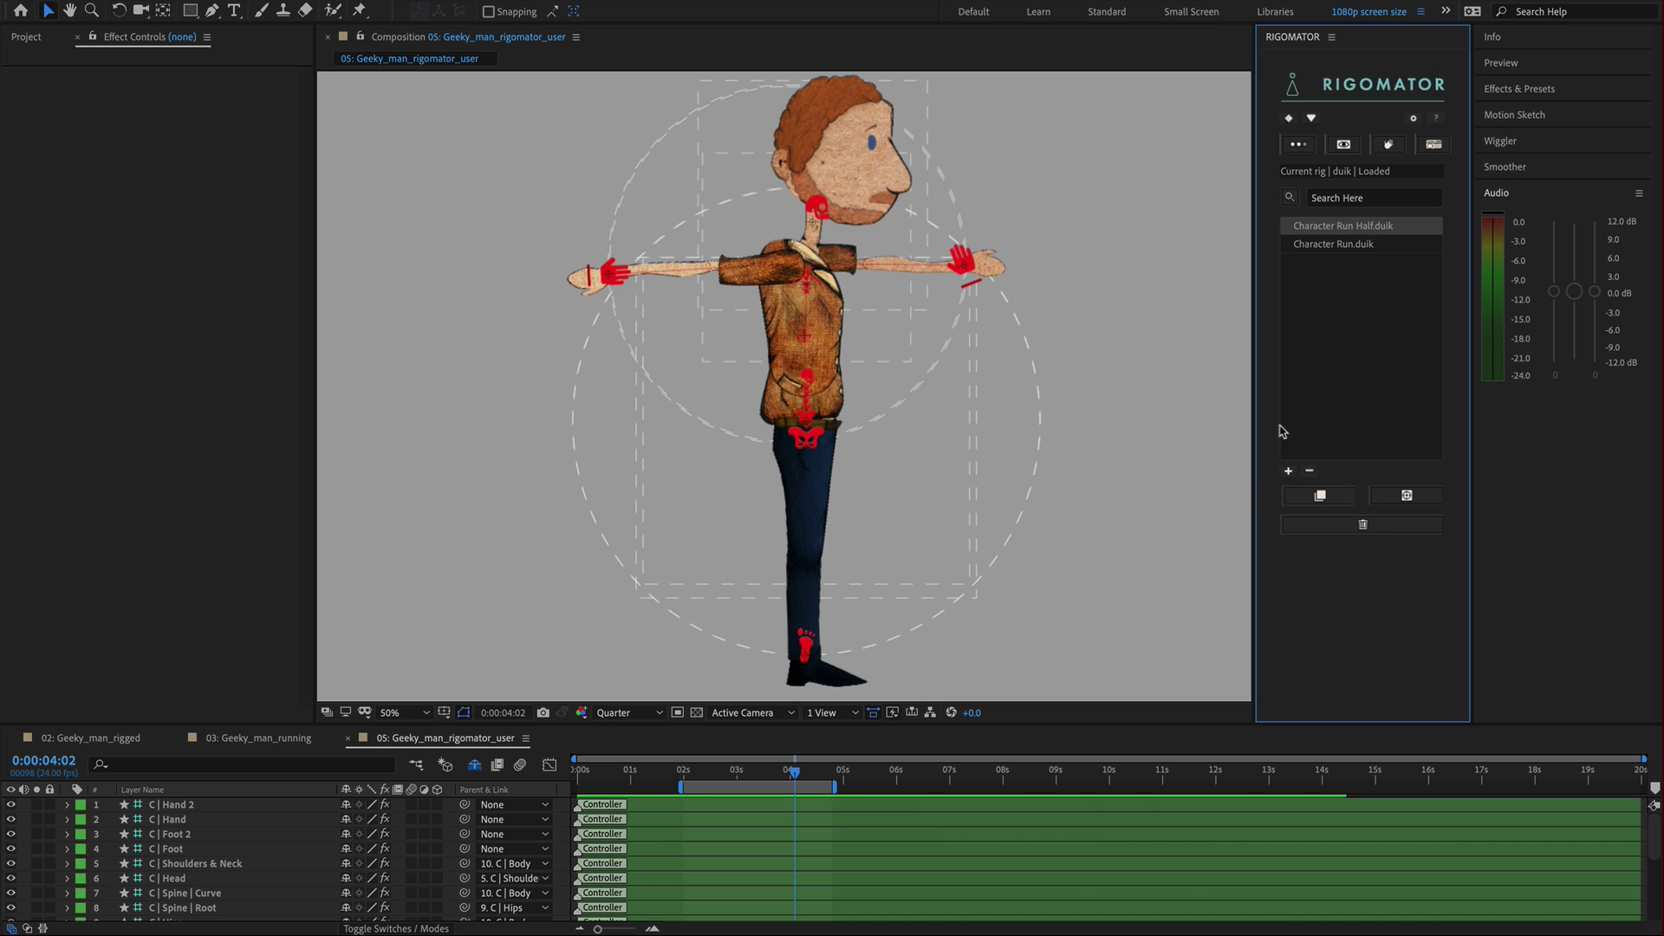
Step: Delete Character Run Half from the Rigomator template list and select the Character Run template
left_click(1323, 227)
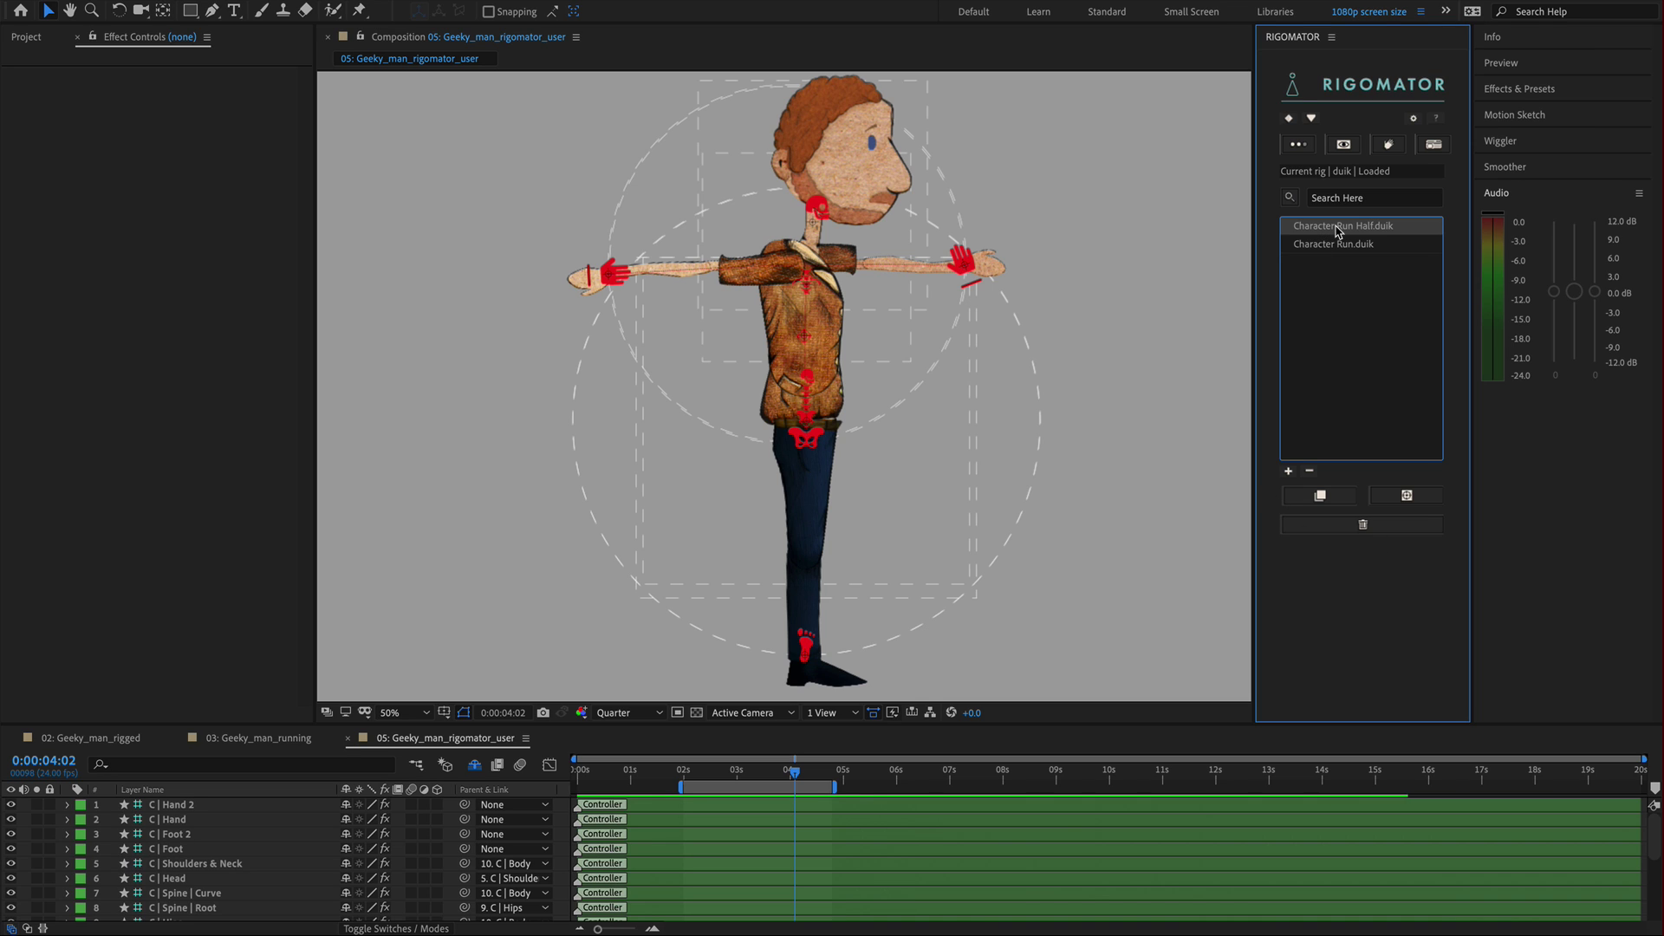
left_click(1310, 476)
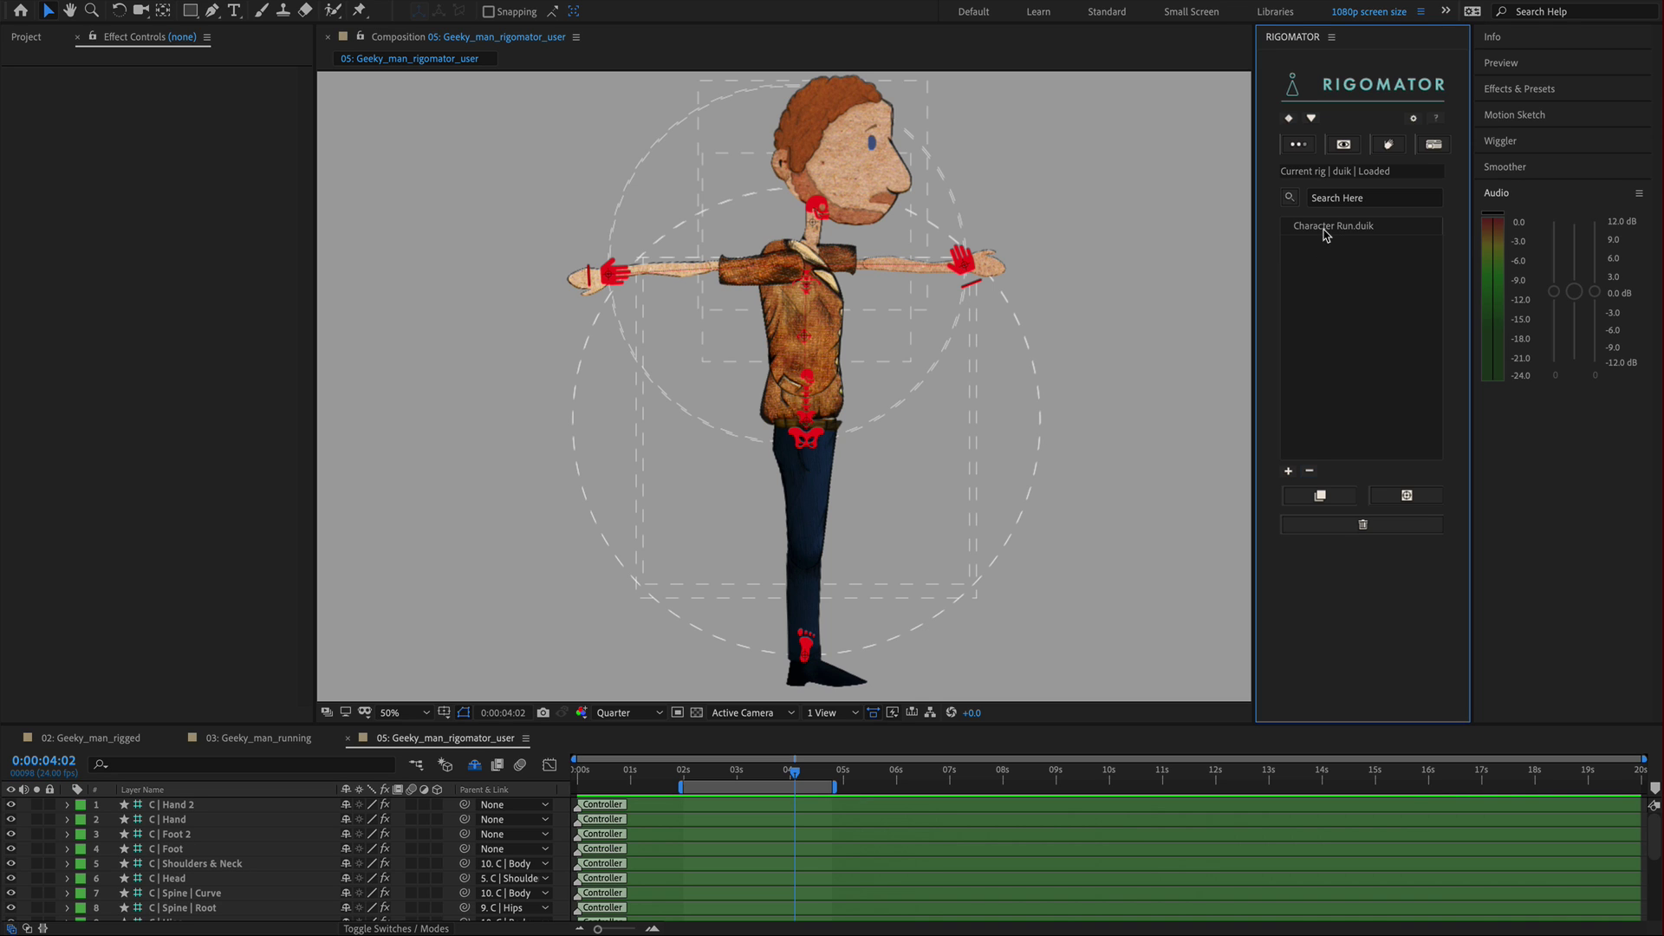
left_click(1324, 229)
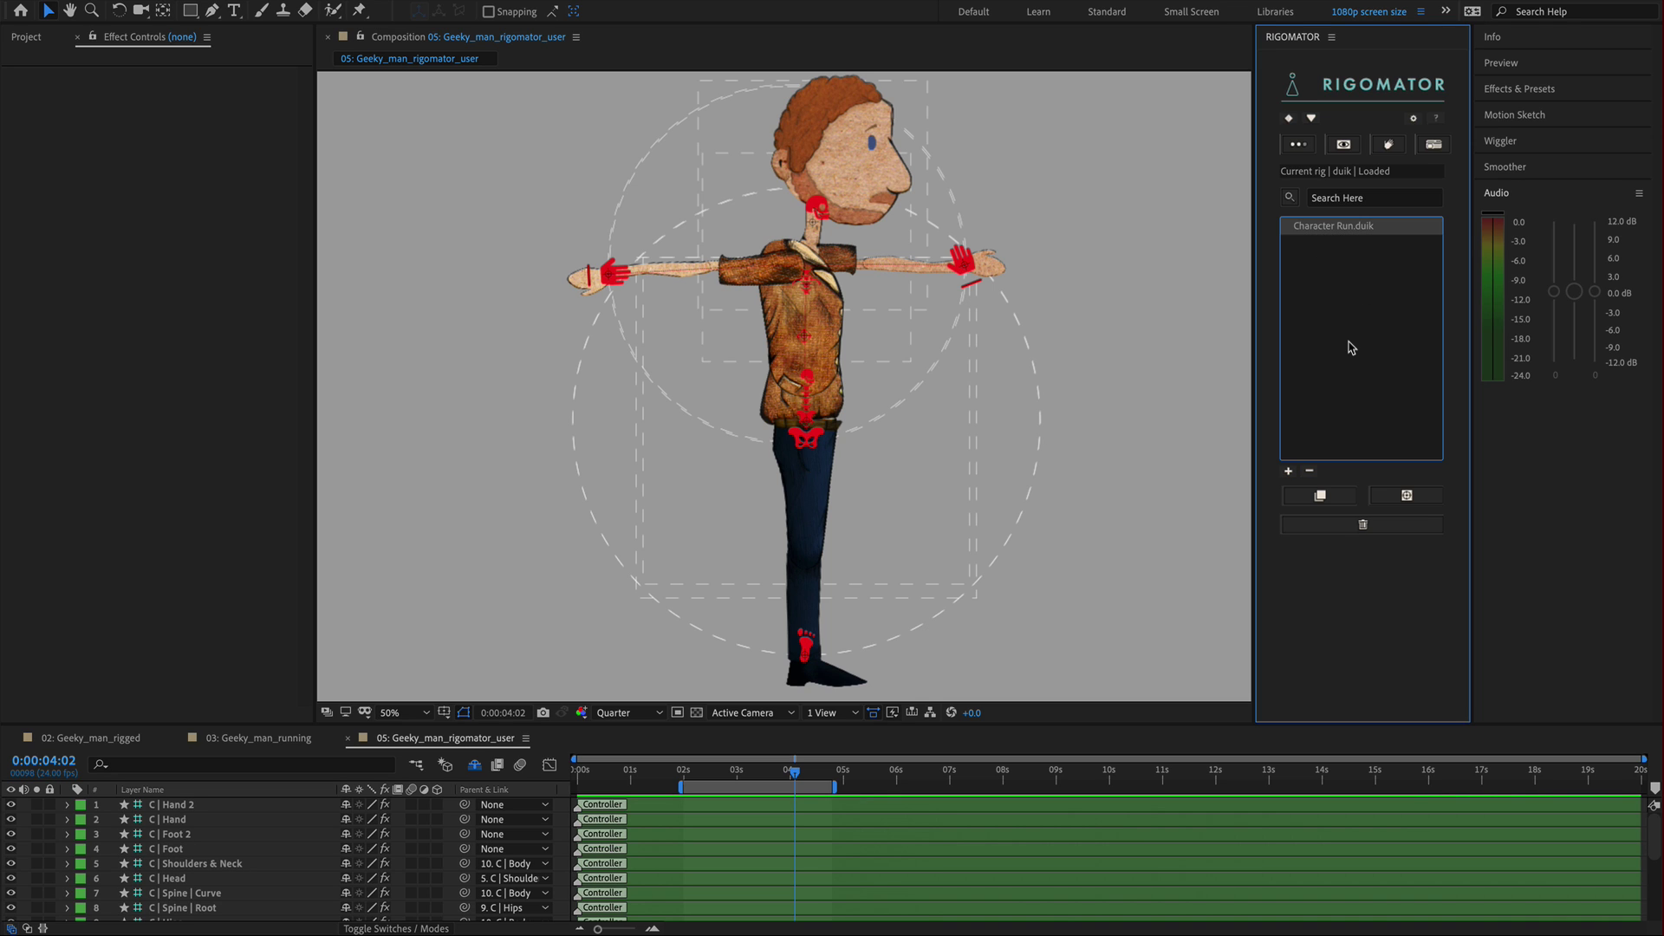